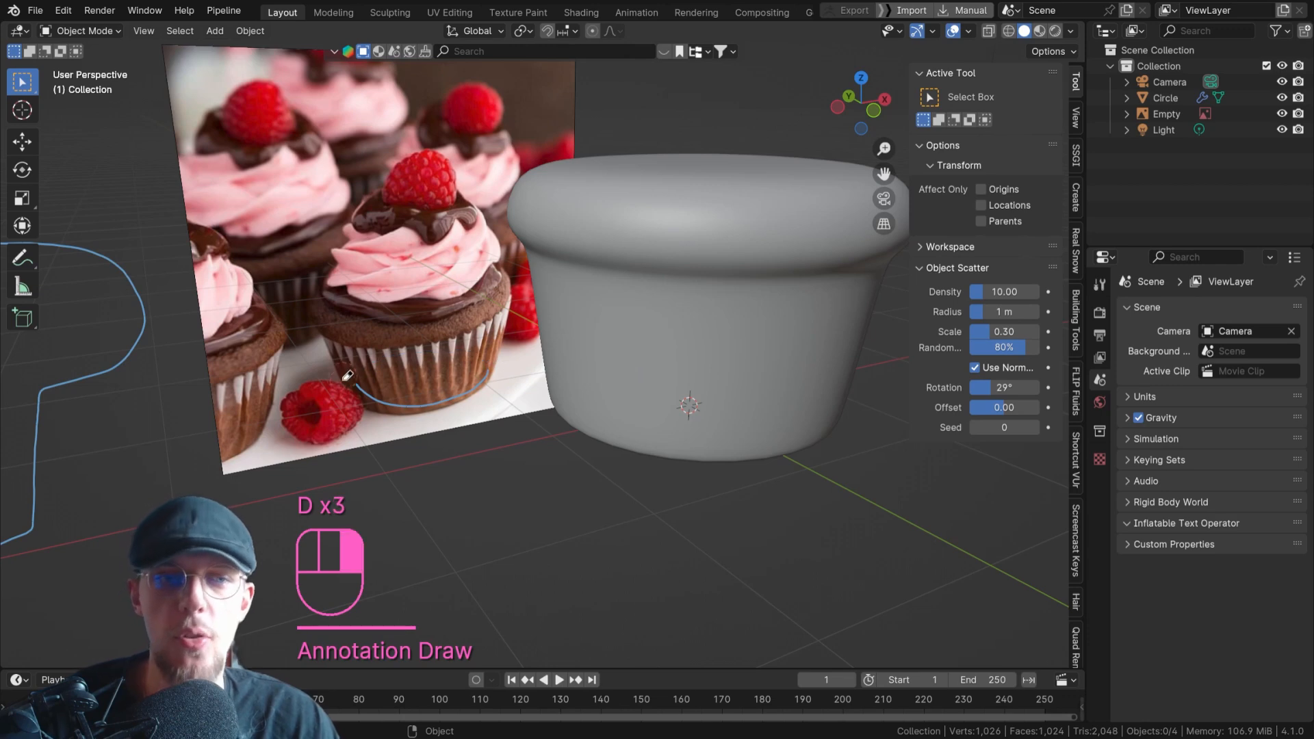
Add a mesh circle with 60 vertices around the base of the cupcake.
key(shift+a)
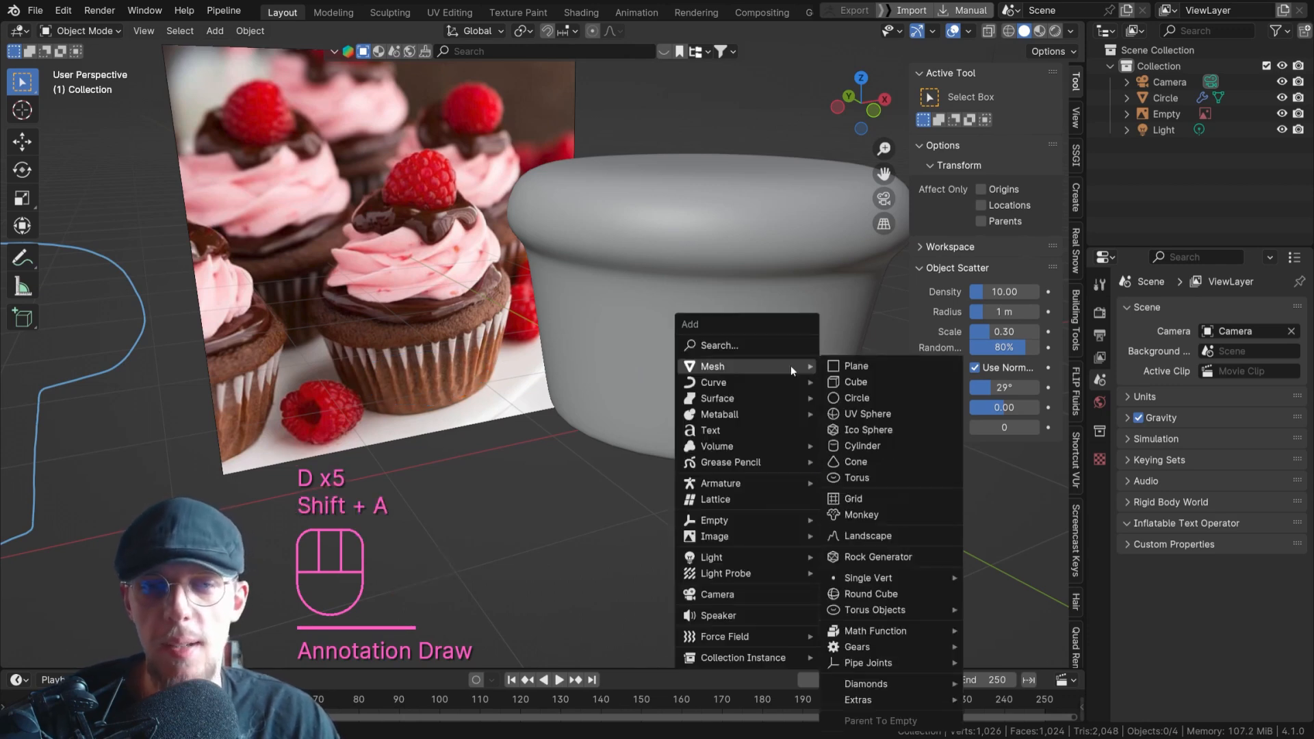
click(866, 398)
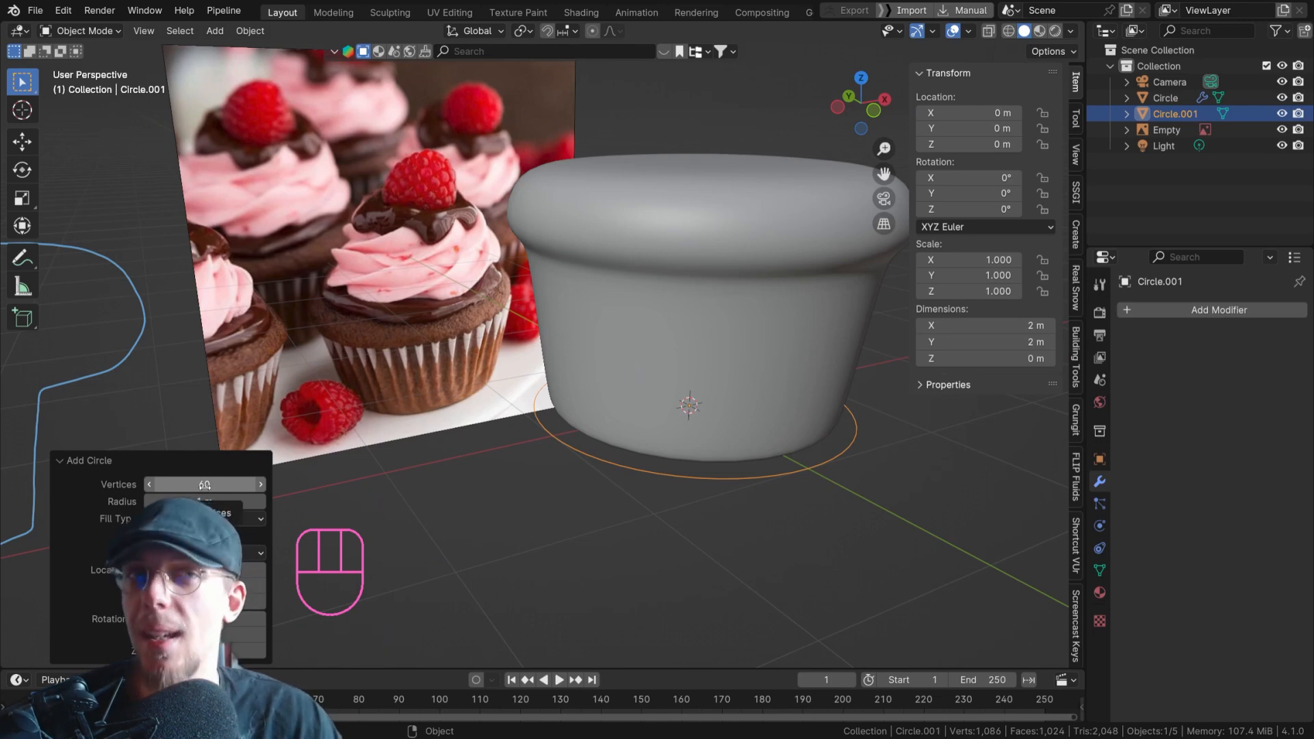
scroll(411, 380, up, 6)
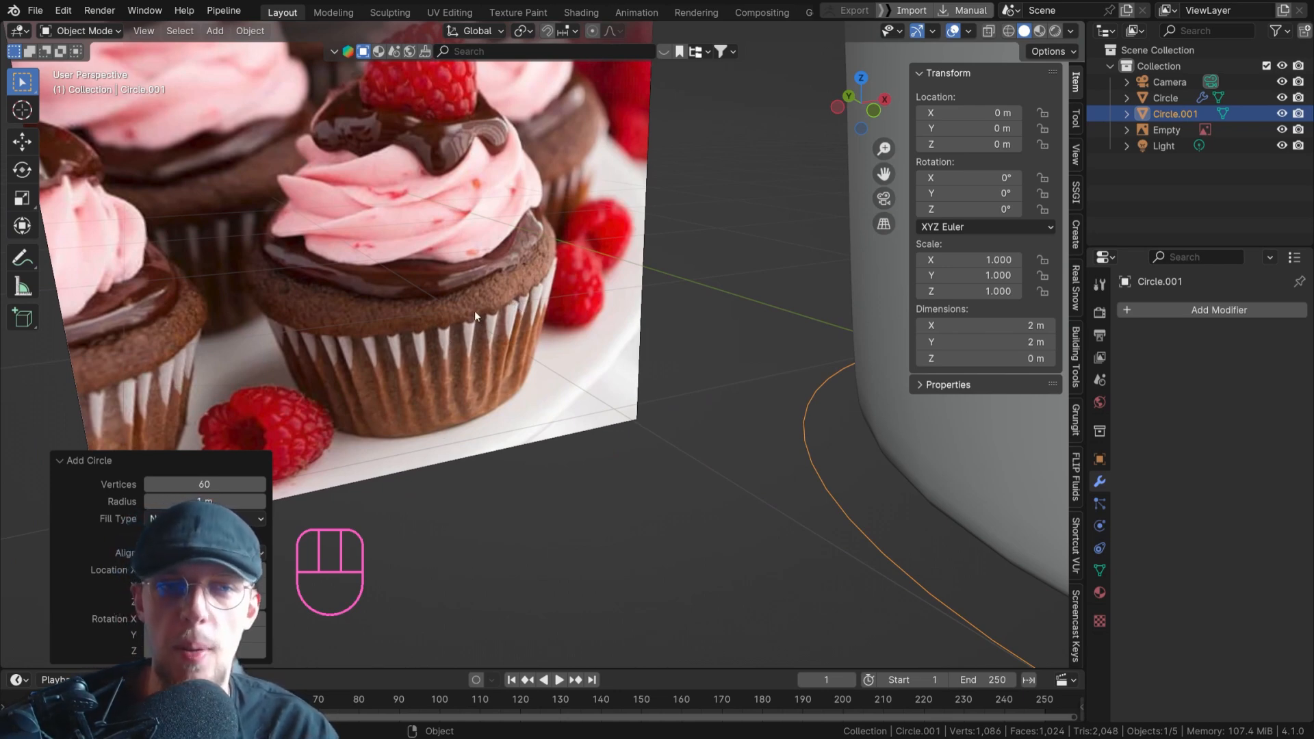
scroll(478, 328, down, 8)
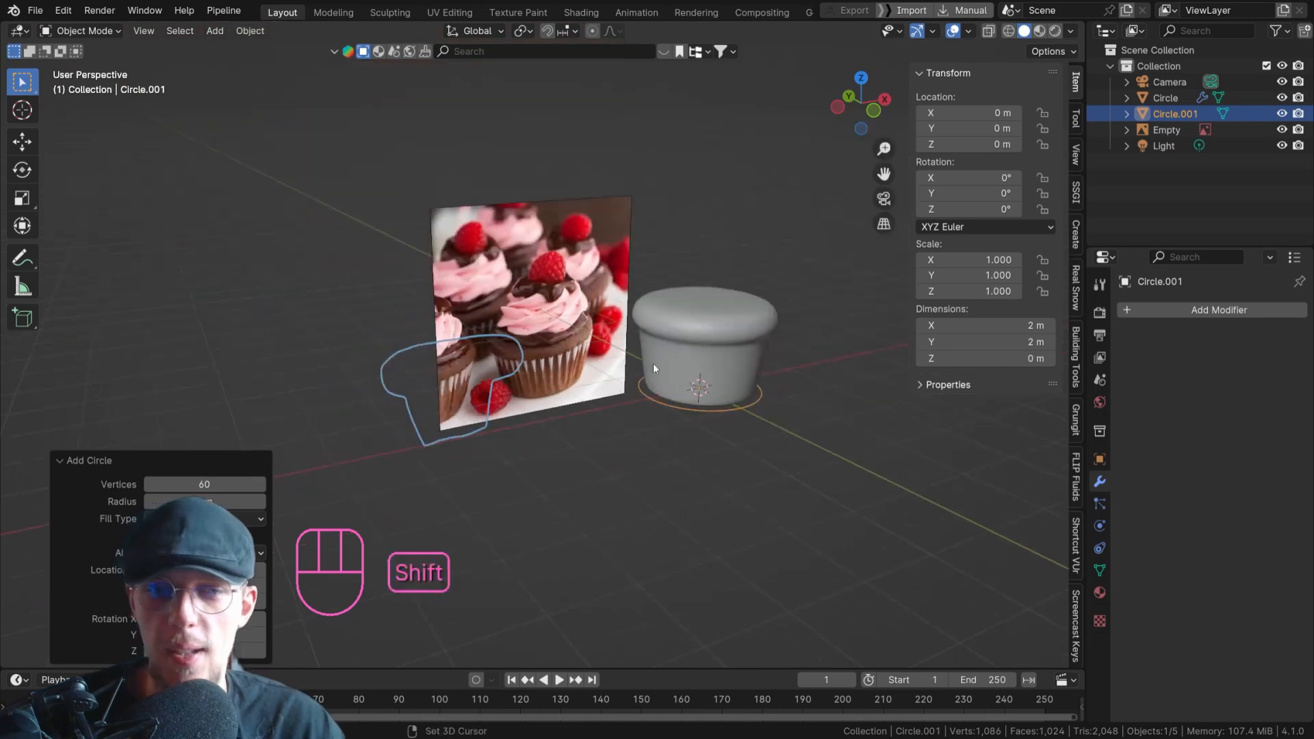
scroll(620, 351, up, 6)
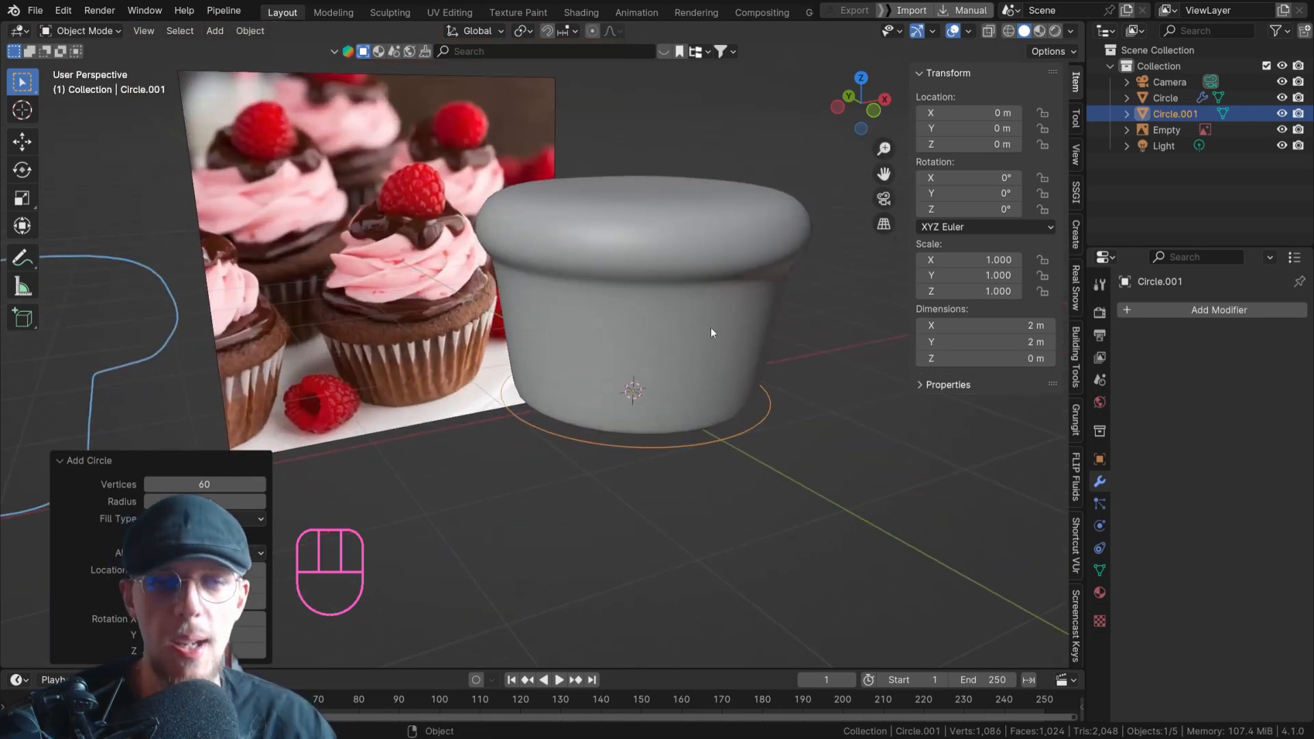
Extrude the circle's whole outline and scale it inward to about 0.86 to form a flat ring.
key(Tab)
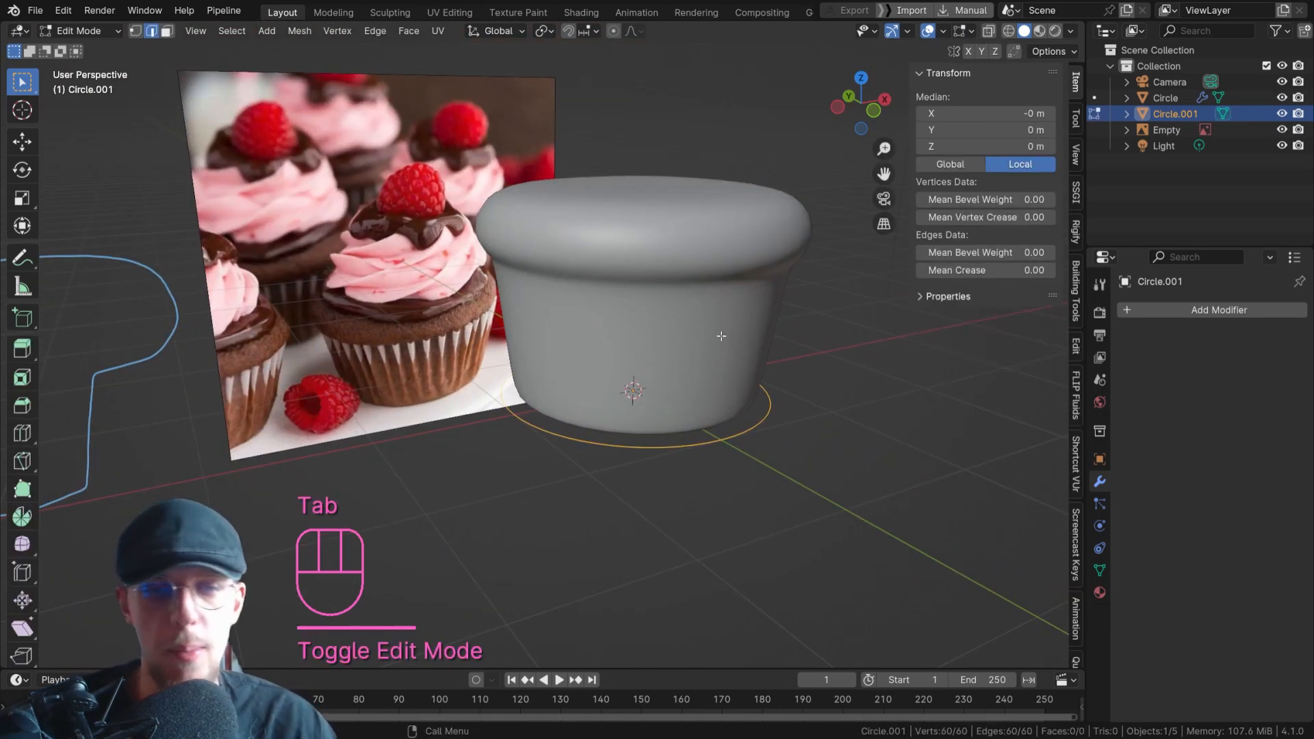
key(1)
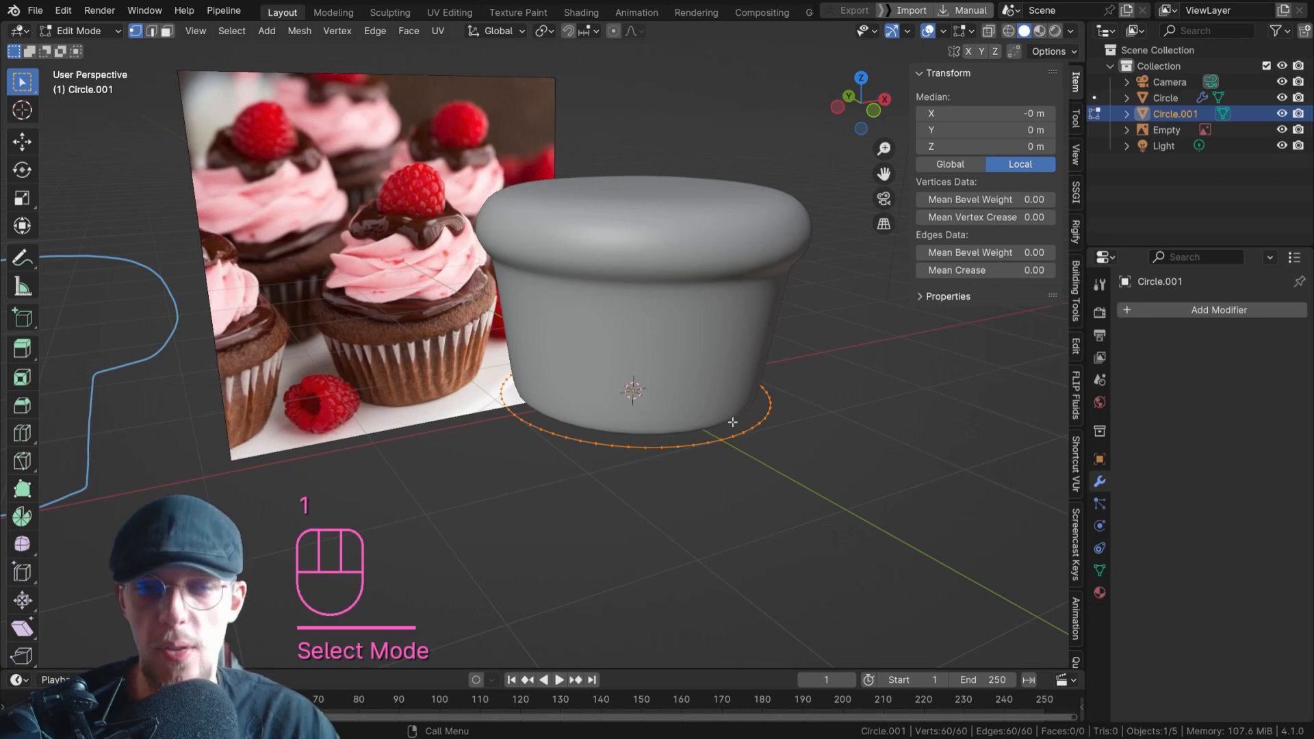
scroll(720, 431, up, 2)
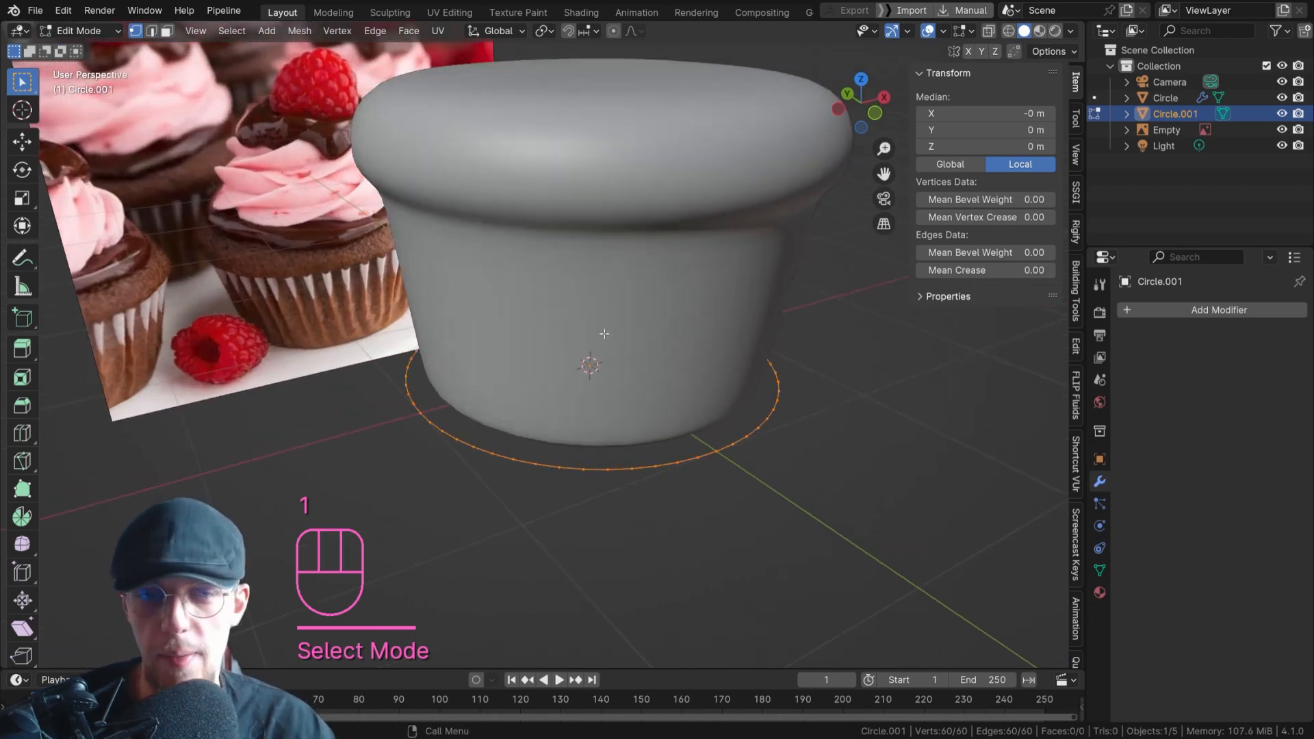
scroll(623, 325, down, 4)
scroll(519, 382, up, 3)
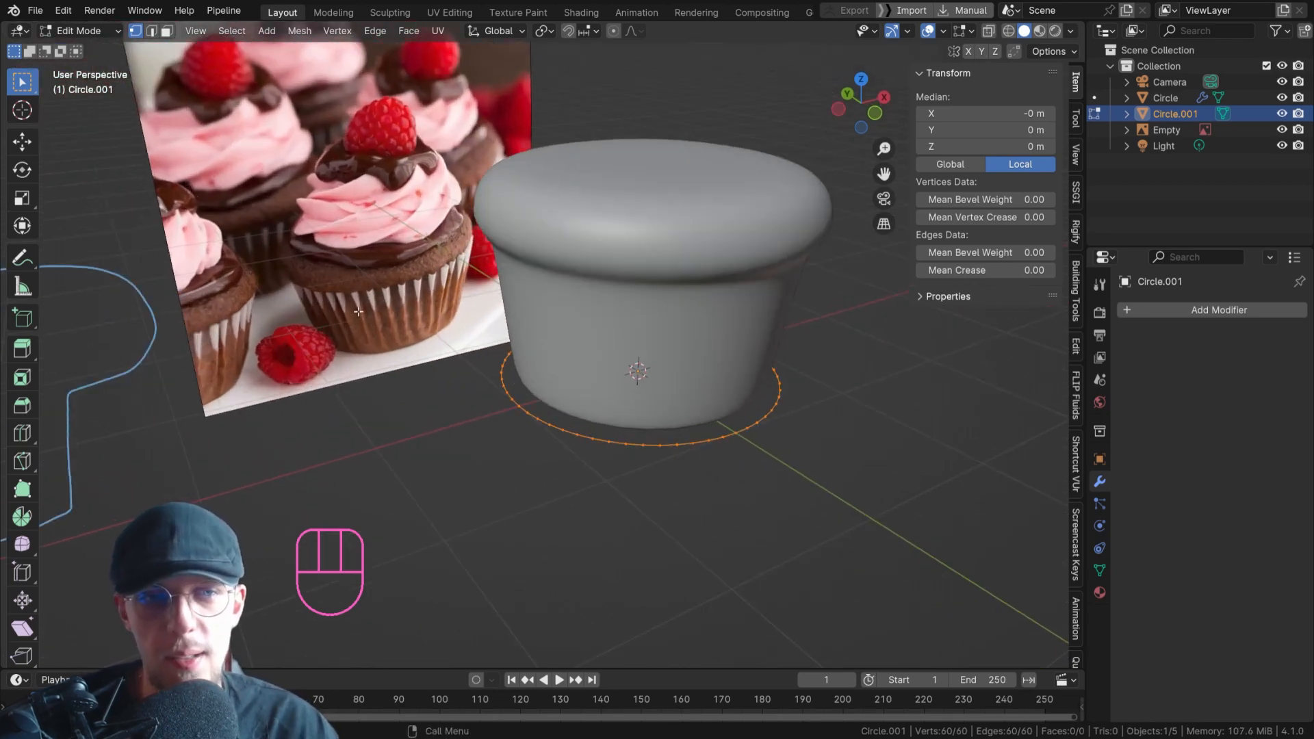
shift+middle_drag(701, 356, 663, 315)
scroll(662, 318, up, 1)
scroll(671, 261, down, 1)
key(e)
key(s)
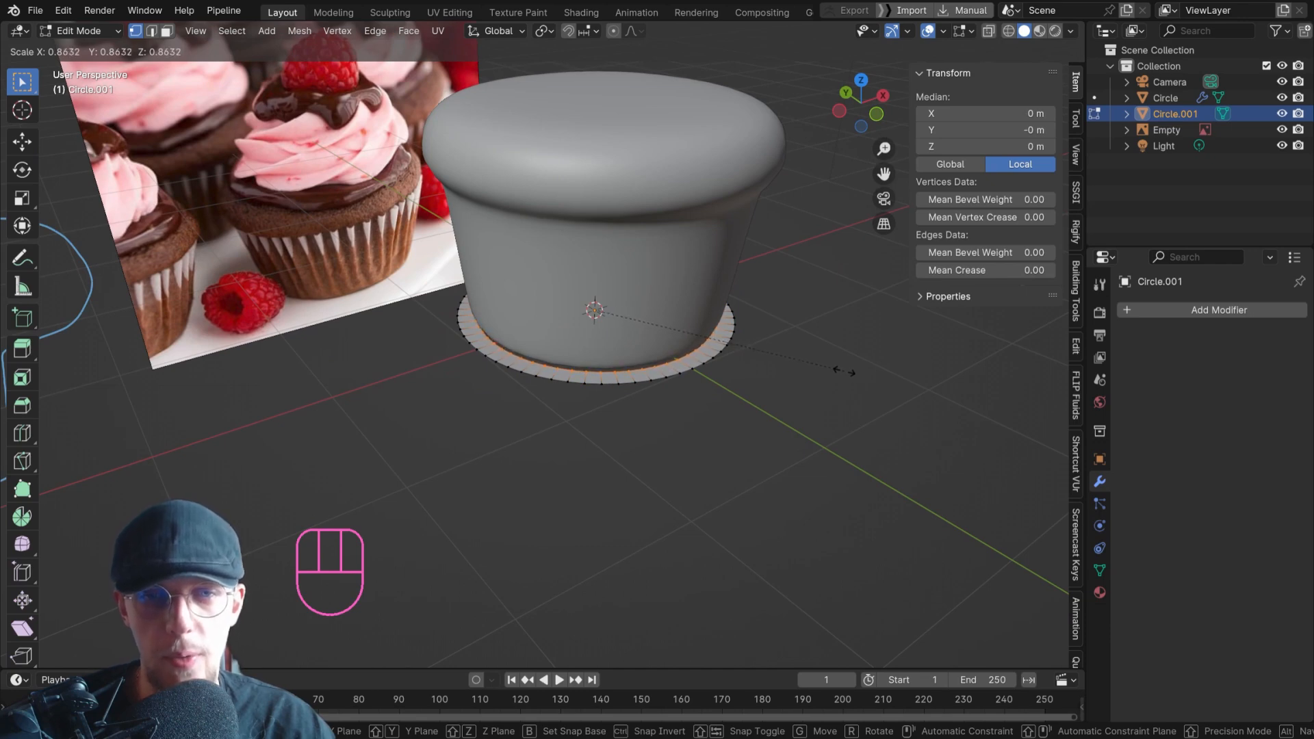
click(844, 372)
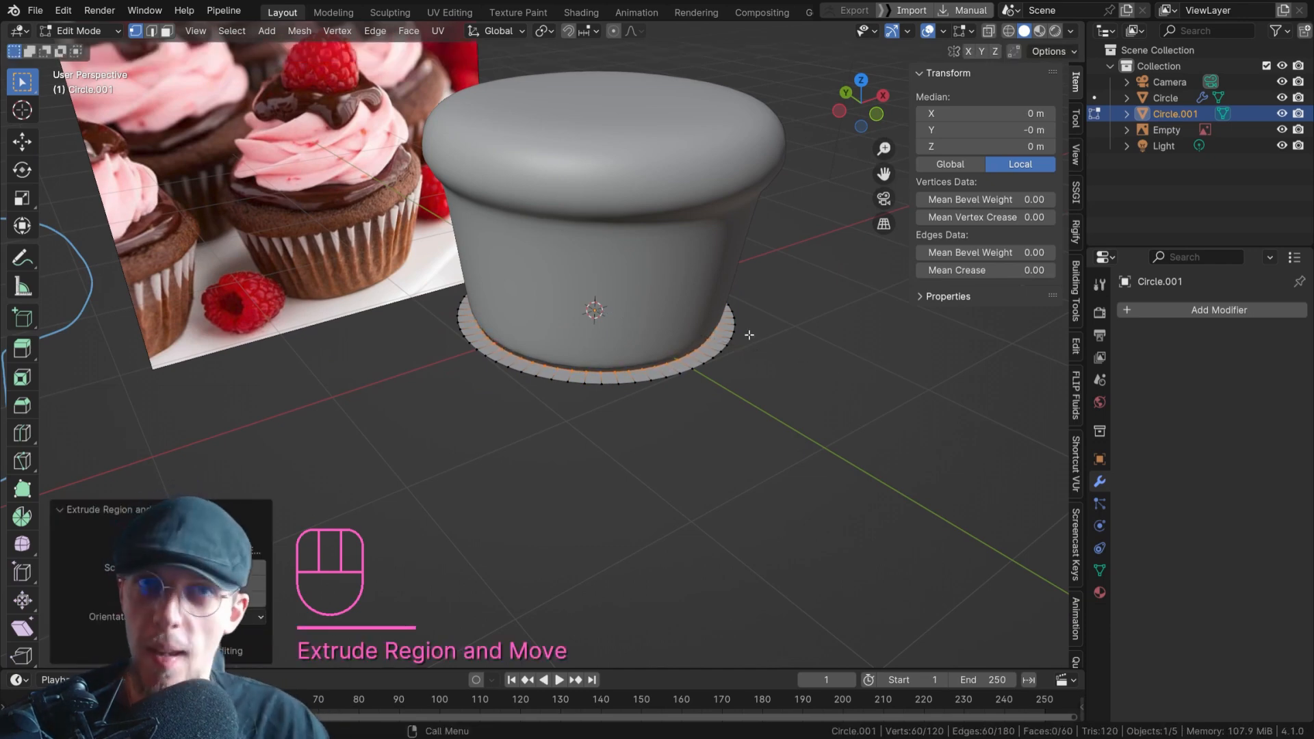
scroll(666, 341, up, 3)
scroll(662, 354, down, 5)
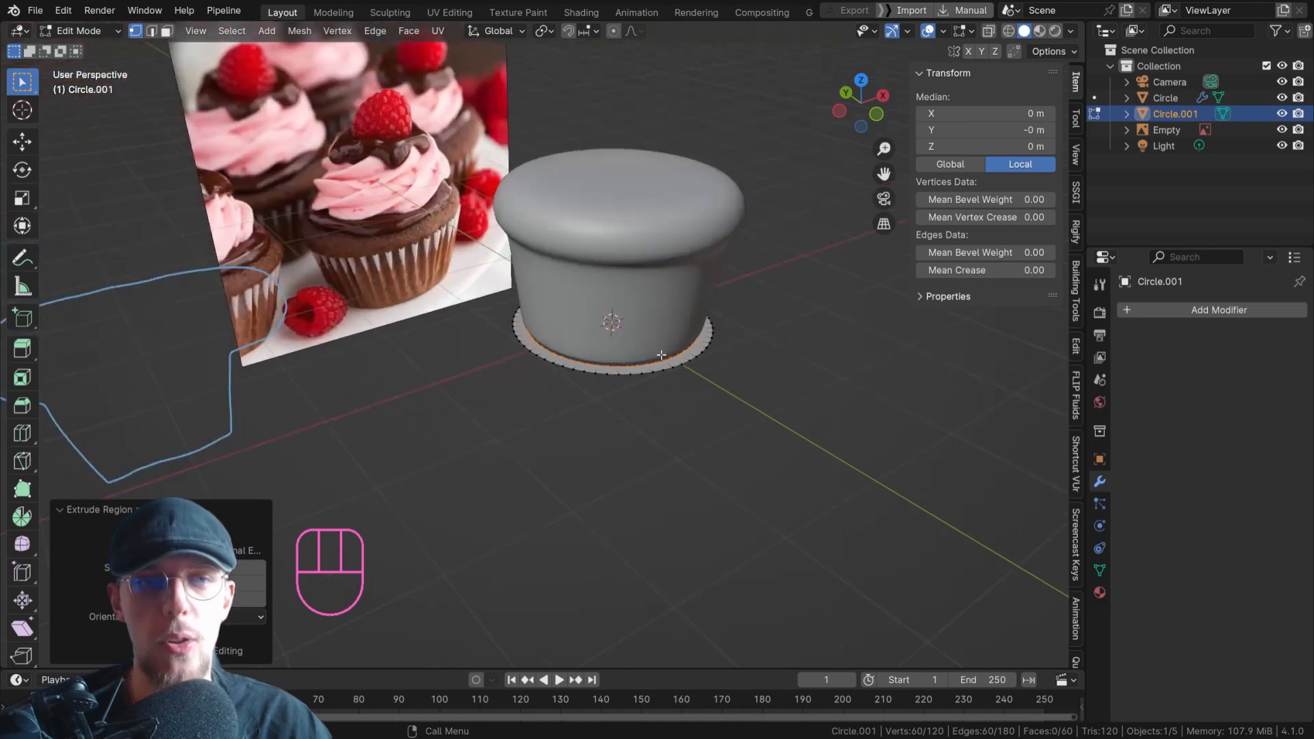
shift+middle_drag(662, 129, 652, 211)
key(Tab)
click(629, 270)
key(Tab)
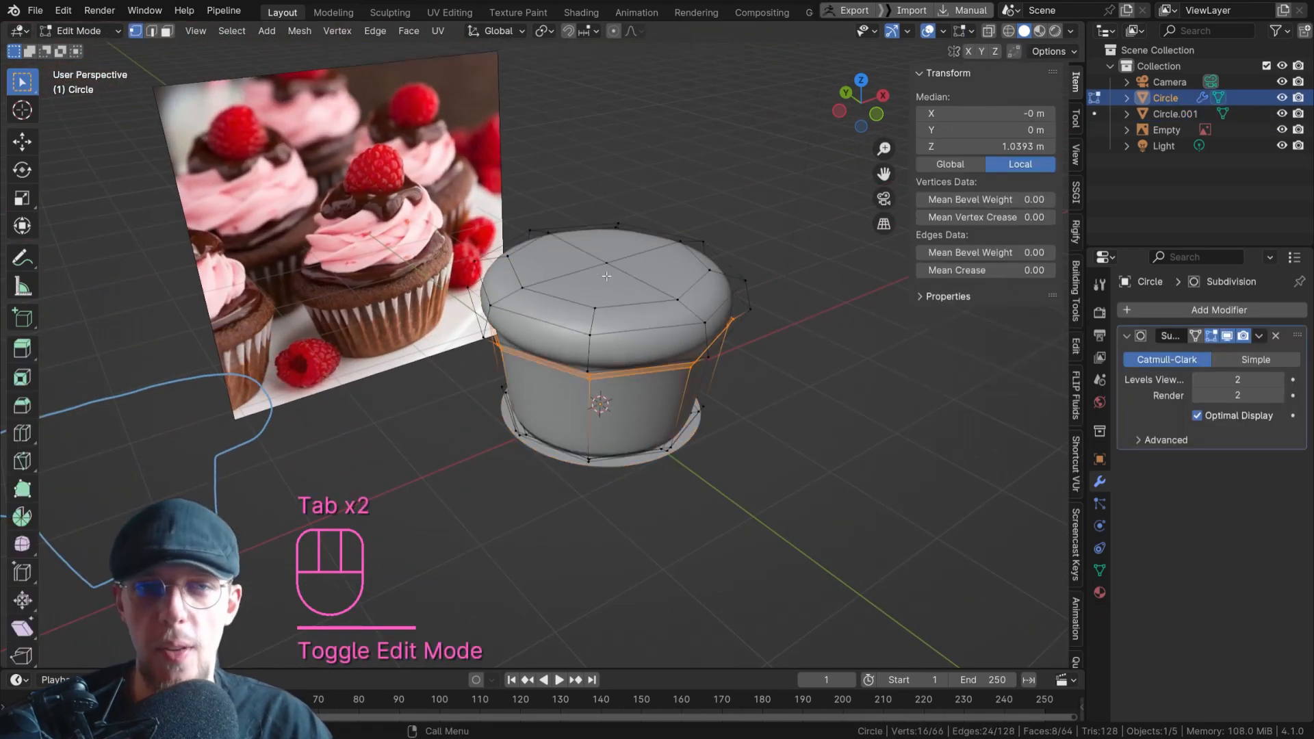
scroll(620, 287, up, 3)
key(3)
click(537, 254)
shift+click(620, 232)
key(Tab)
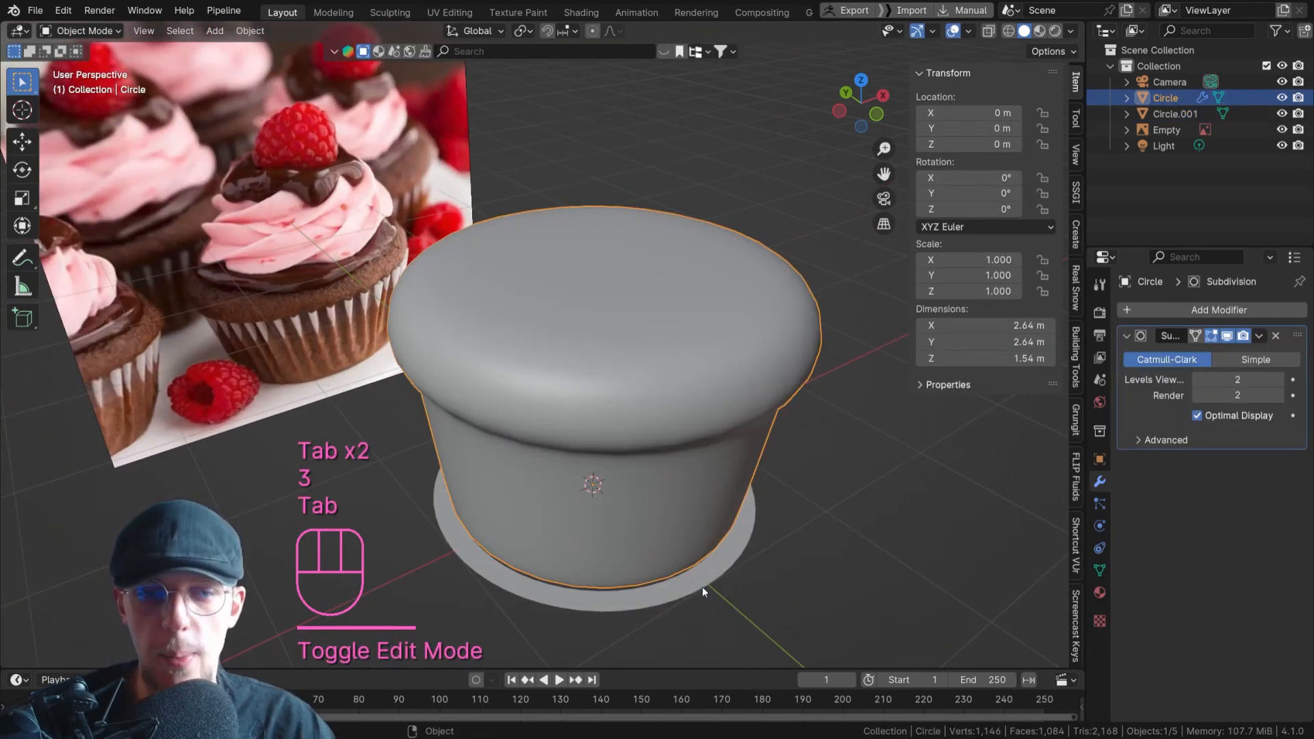
click(701, 586)
key(Tab)
Turn on X-ray display so the flat ring can be edited through the cupcake body.
shift+middle_drag(696, 490, 696, 449)
key(alt+z)
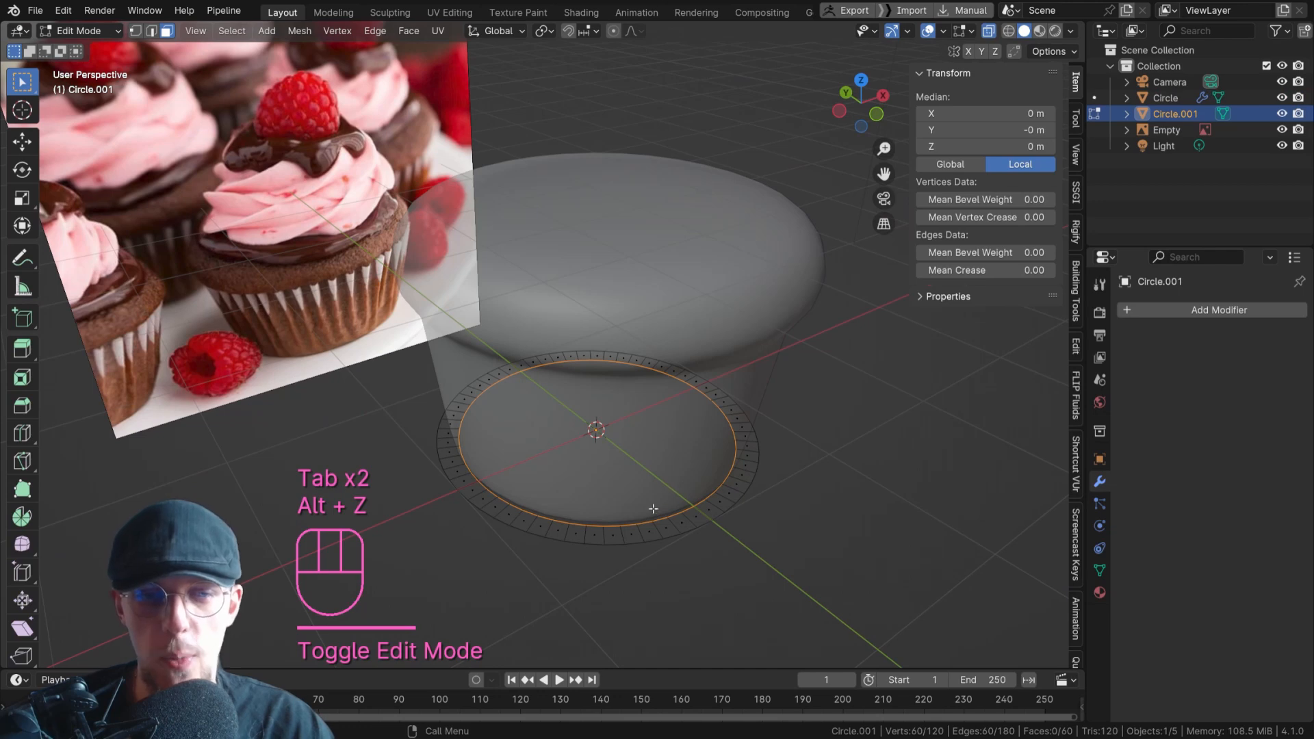
key(alt+z)
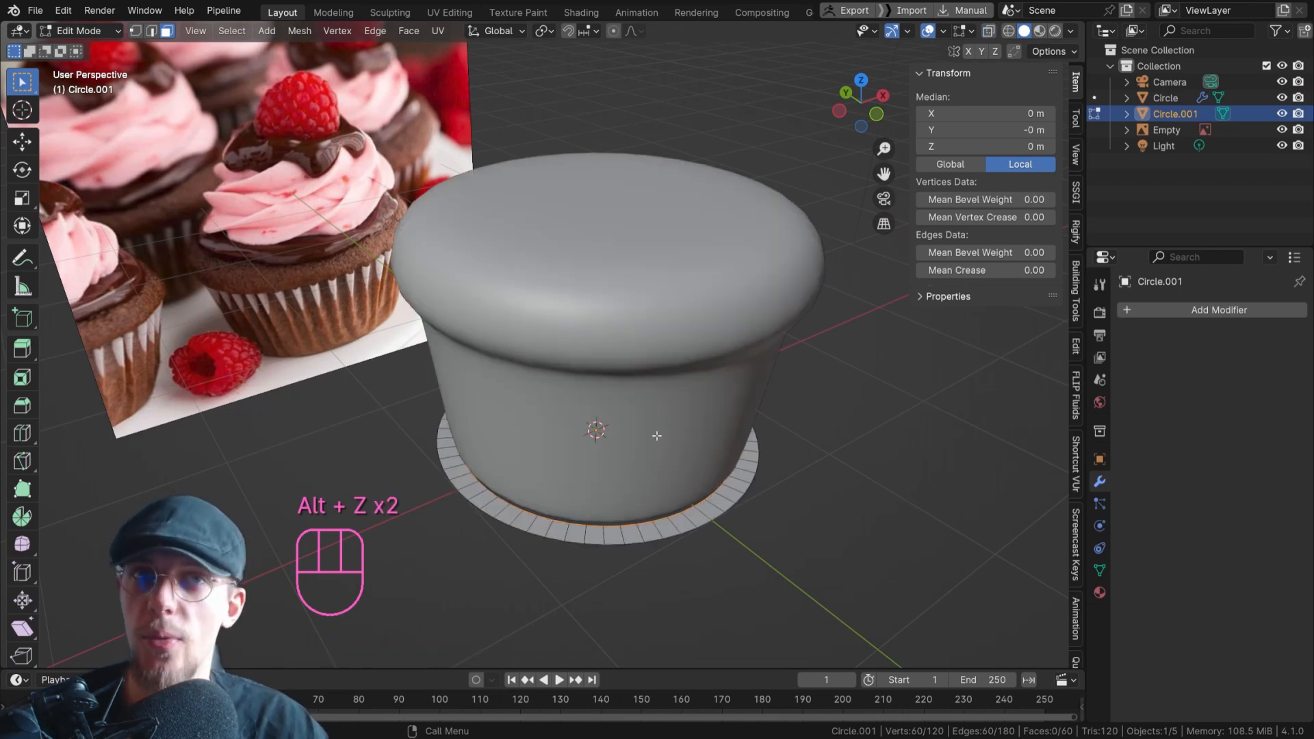
key(alt+z)
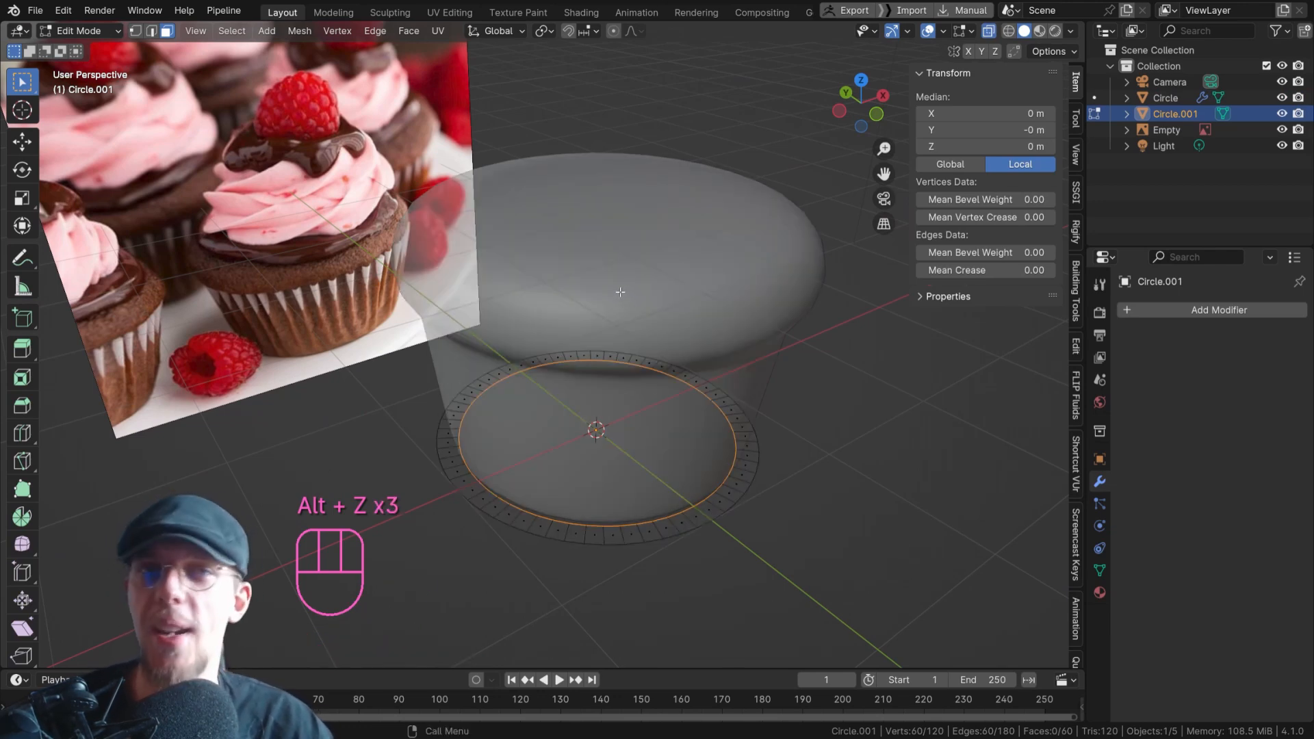
key(alt+z)
key(alt+z)
shift+middle_drag(615, 372, 704, 376)
scroll(704, 376, up, 3)
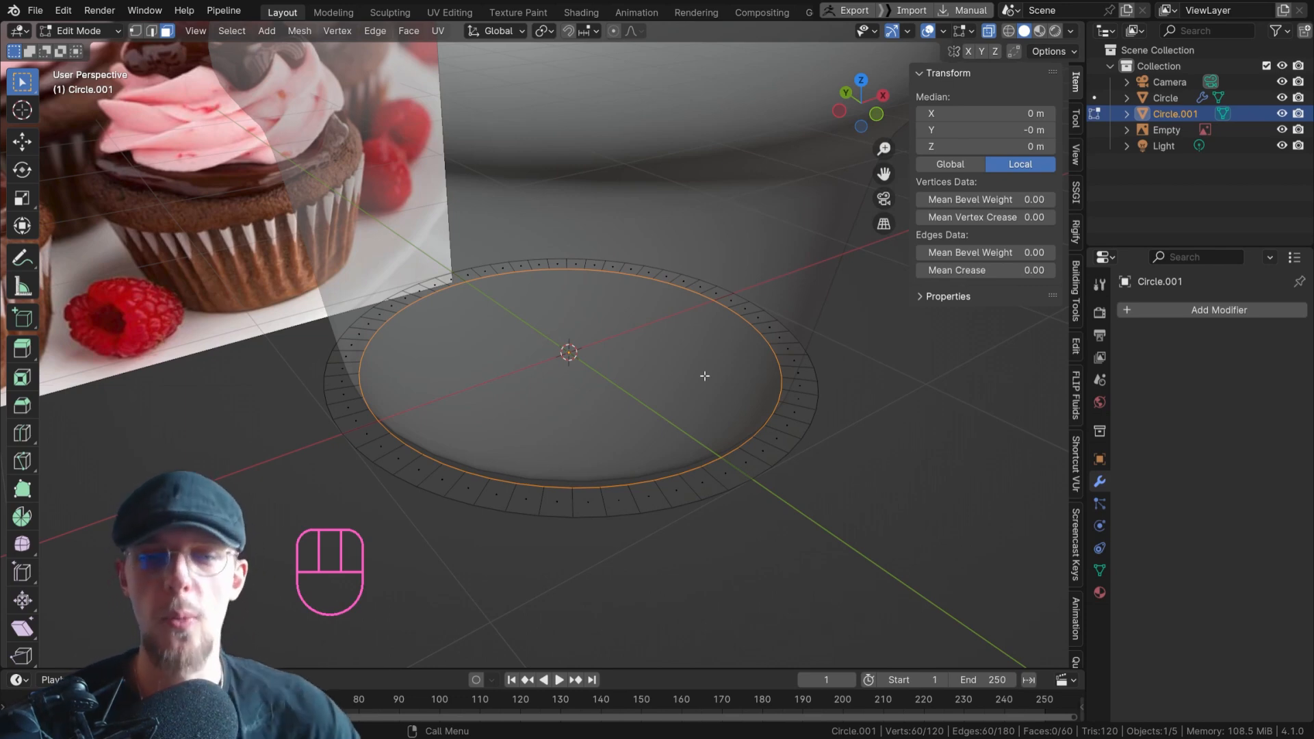
Select the ring's inner edge loop and close the opening with Grid Fill.
key(2)
alt+click(719, 490)
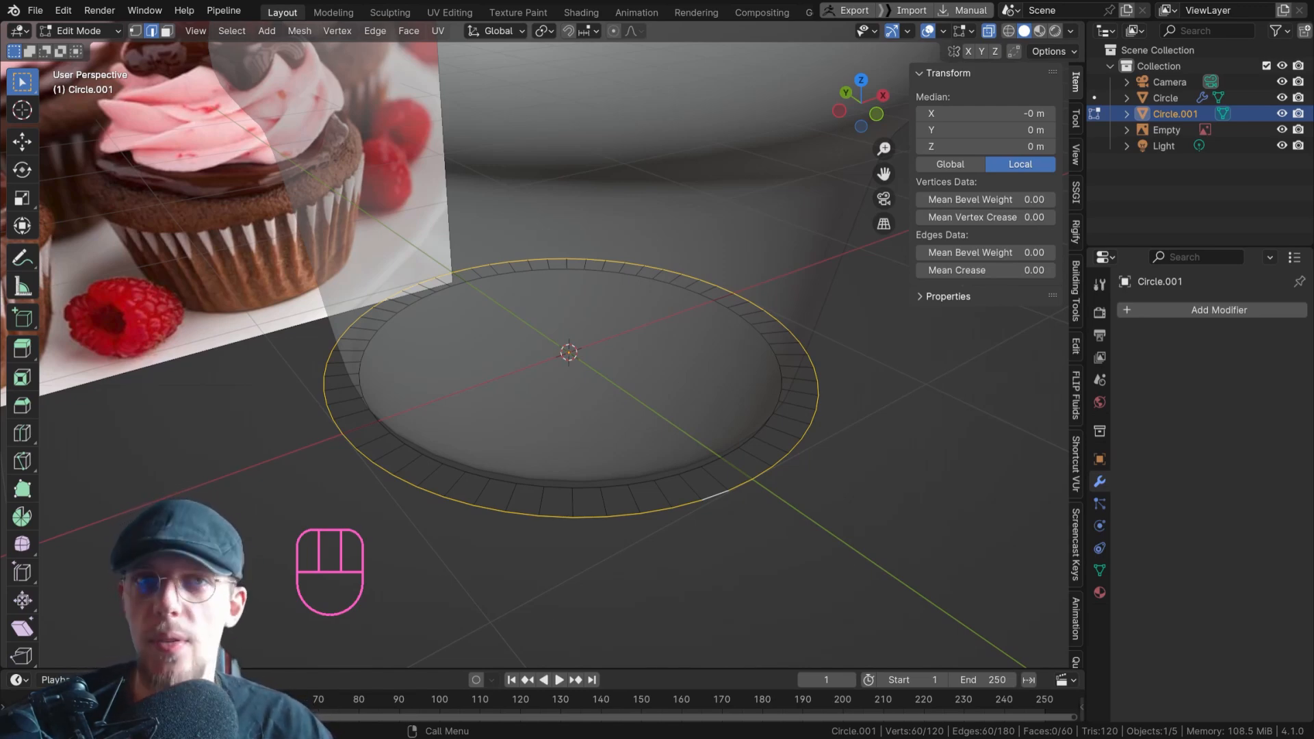
click(417, 448)
alt+click(415, 450)
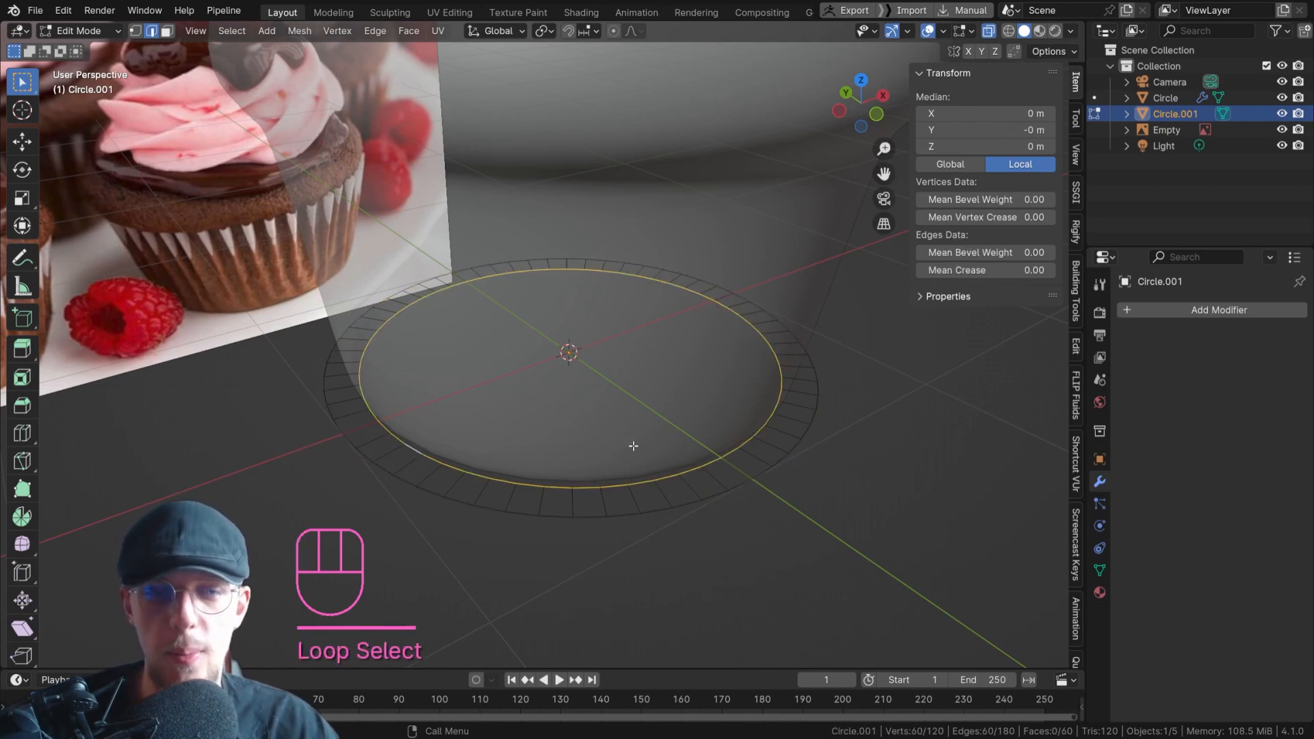
key(F3)
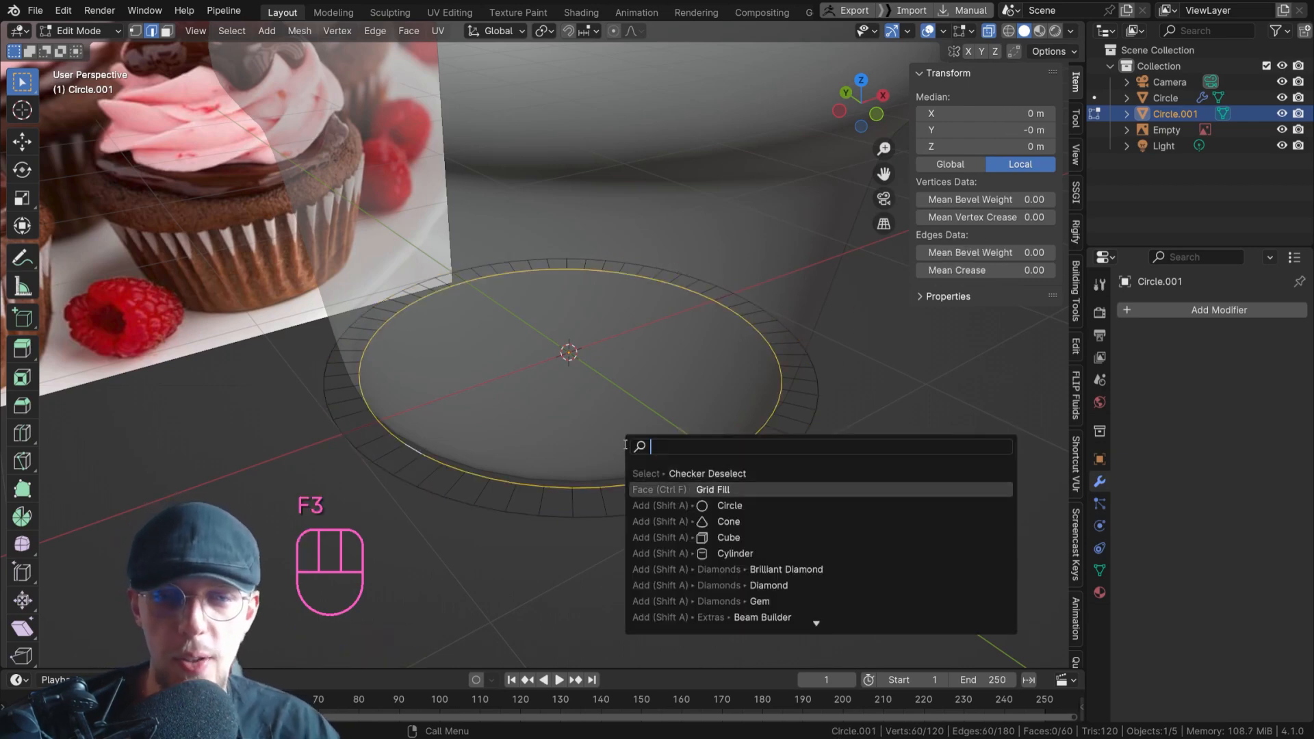
click(713, 490)
scroll(655, 442, down, 4)
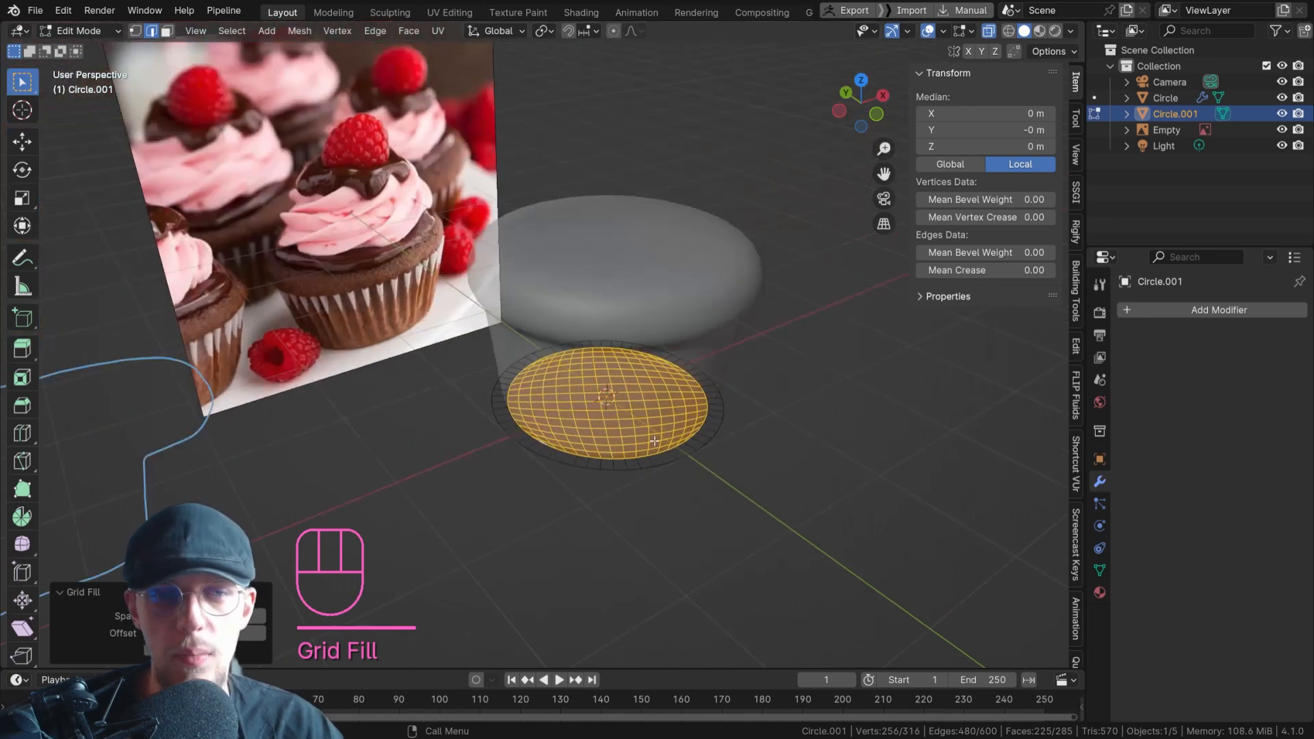
Select the outer edge loop in vertex mode and apply Checker Deselect to keep every other vertex selected.
scroll(588, 398, up, 3)
double_click(644, 480)
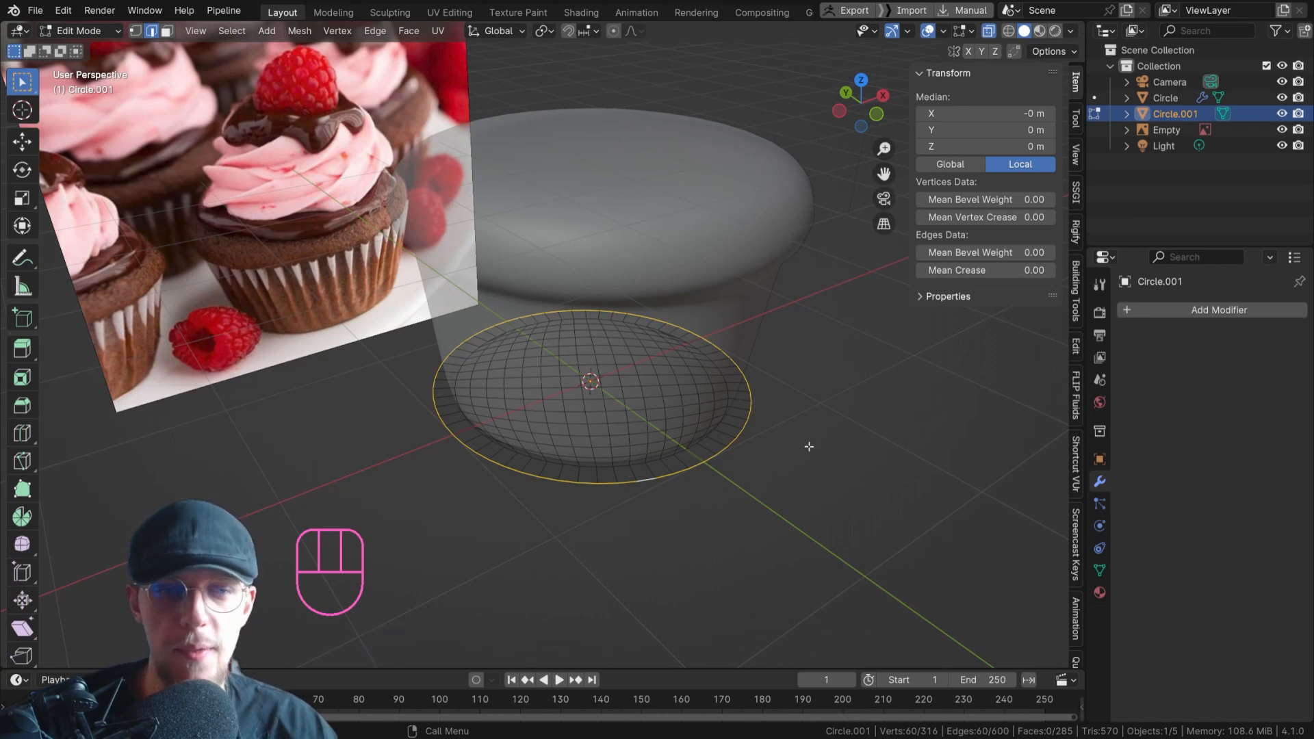
key(s)
right_click(860, 451)
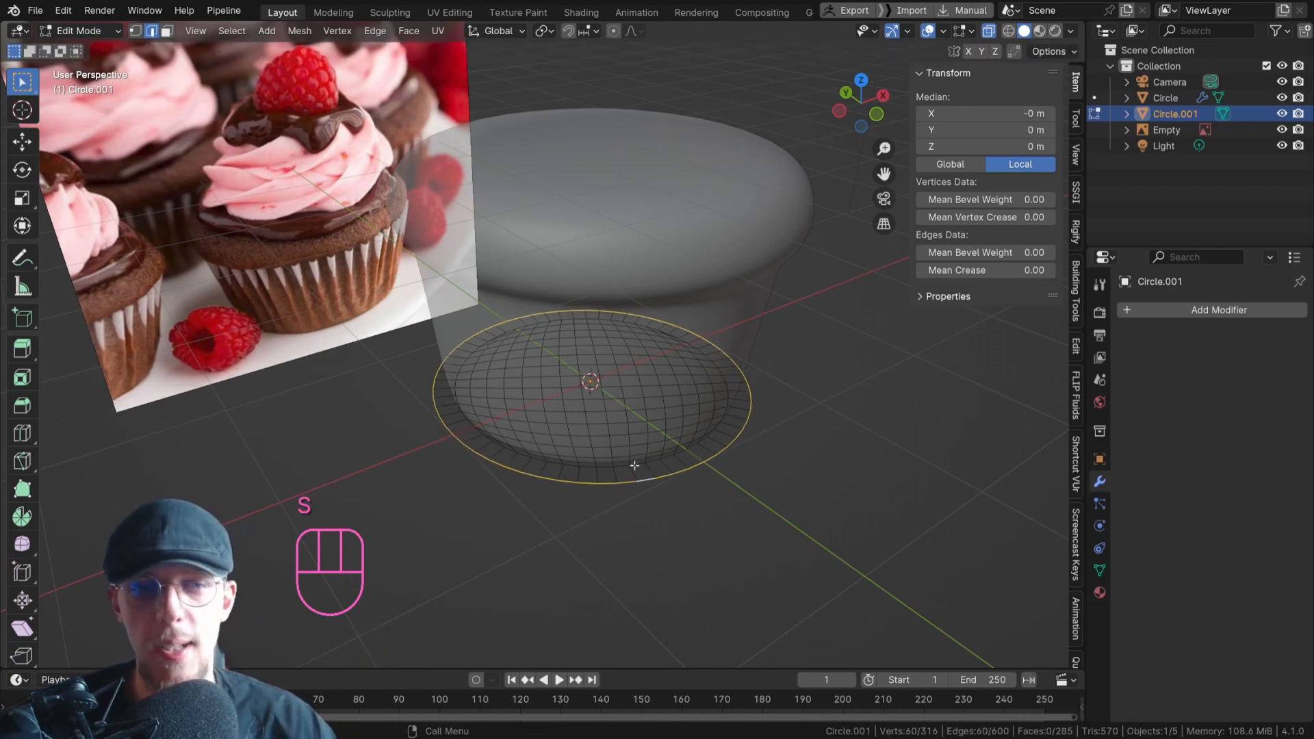
key(1)
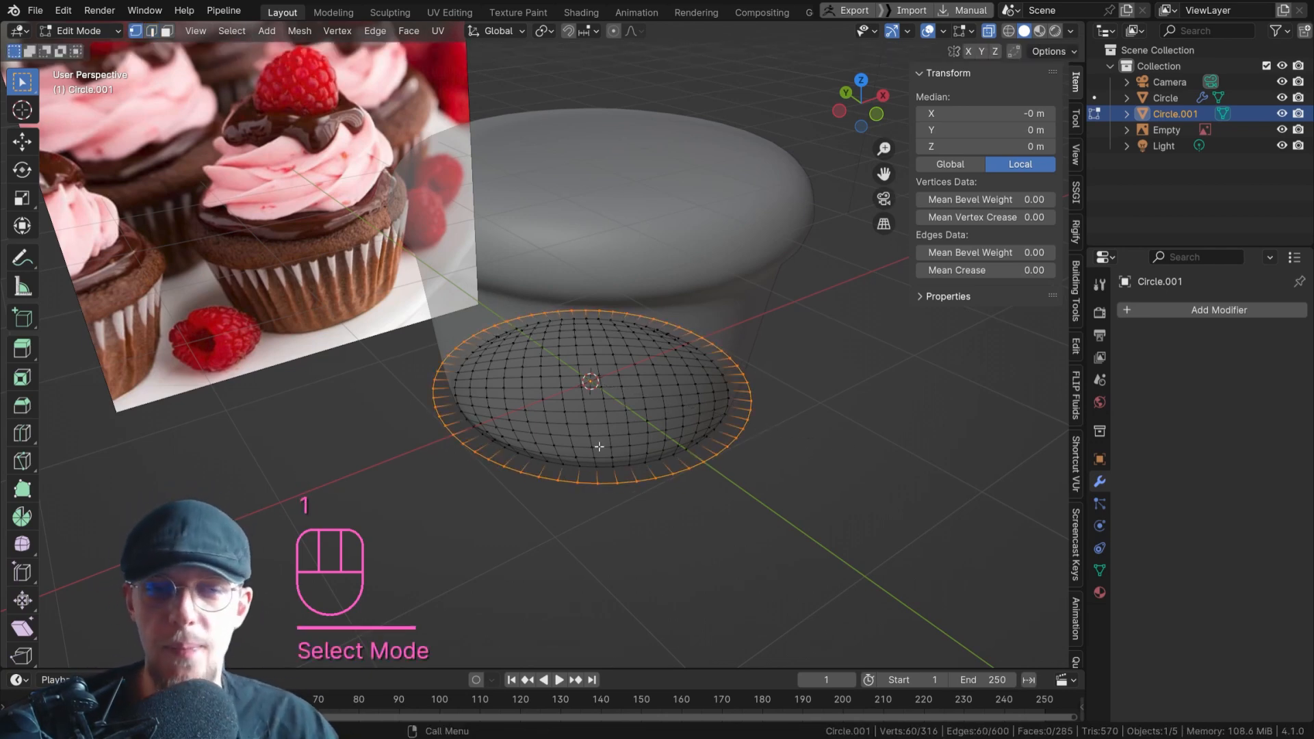
key(F3)
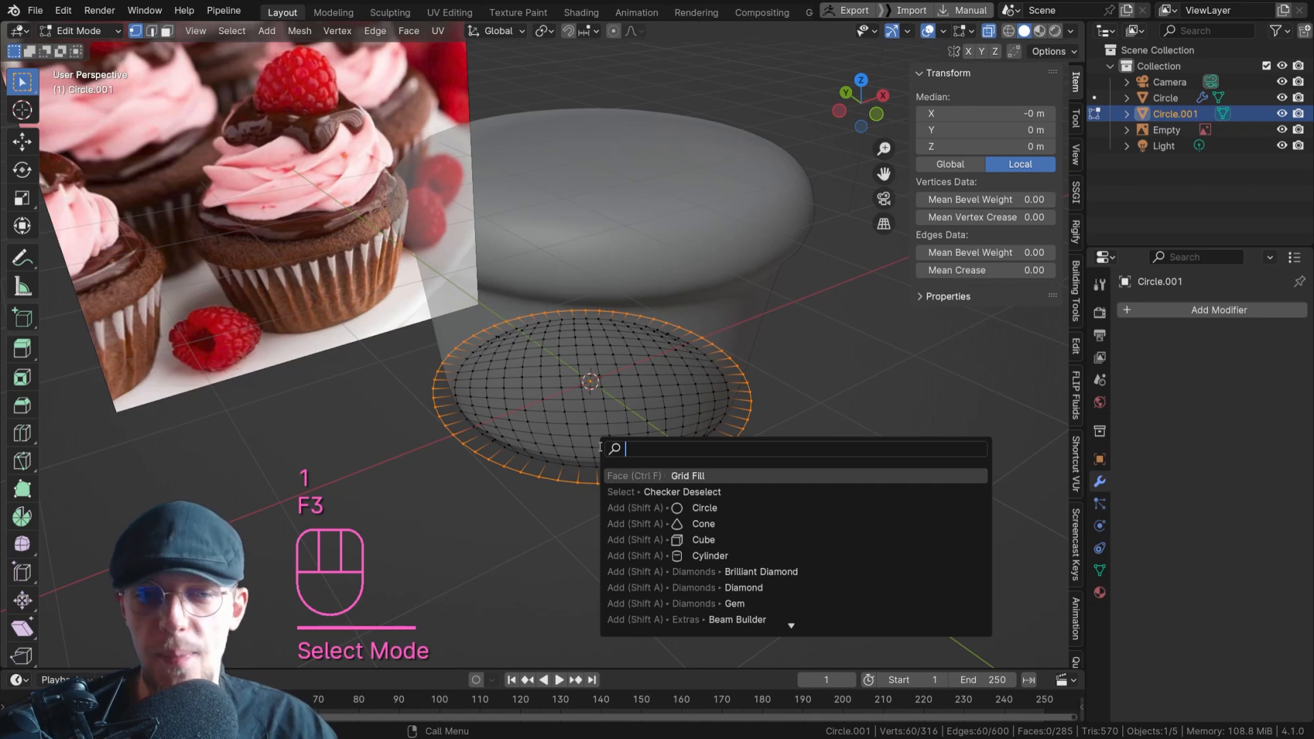
key(Down)
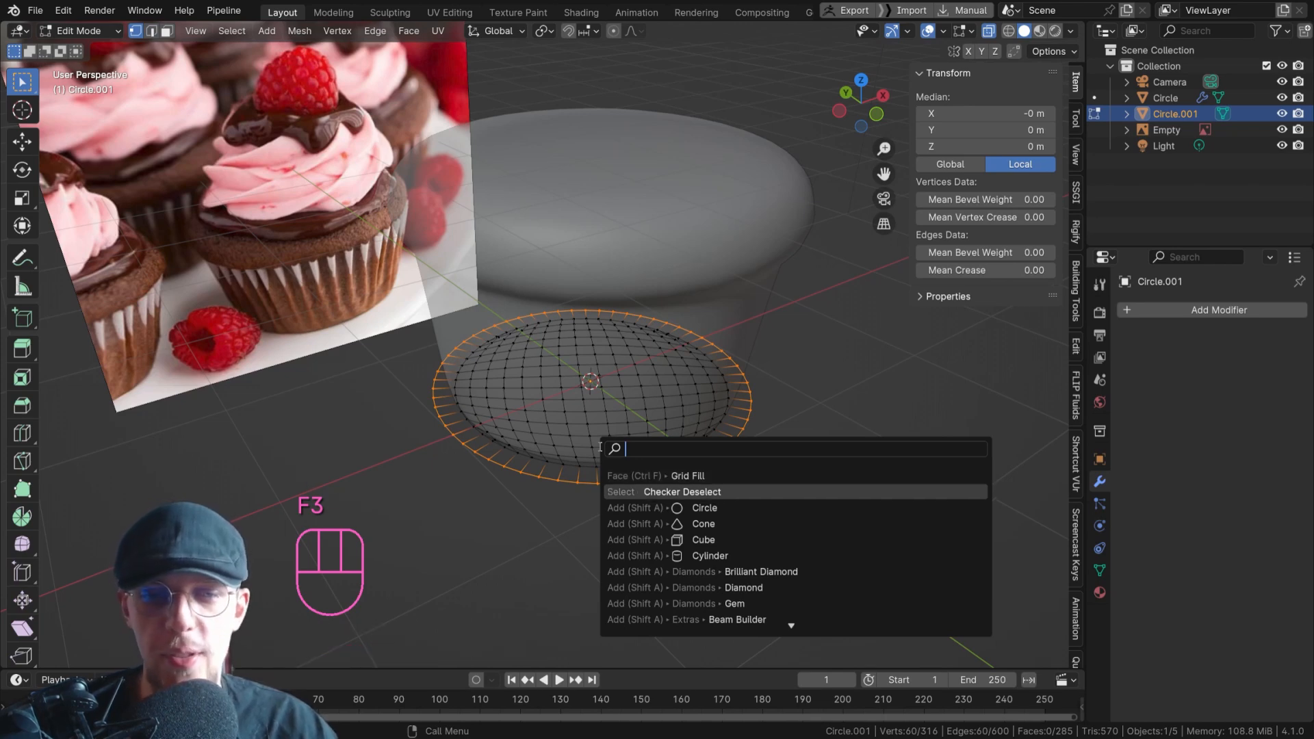
text(CHECKER DE)
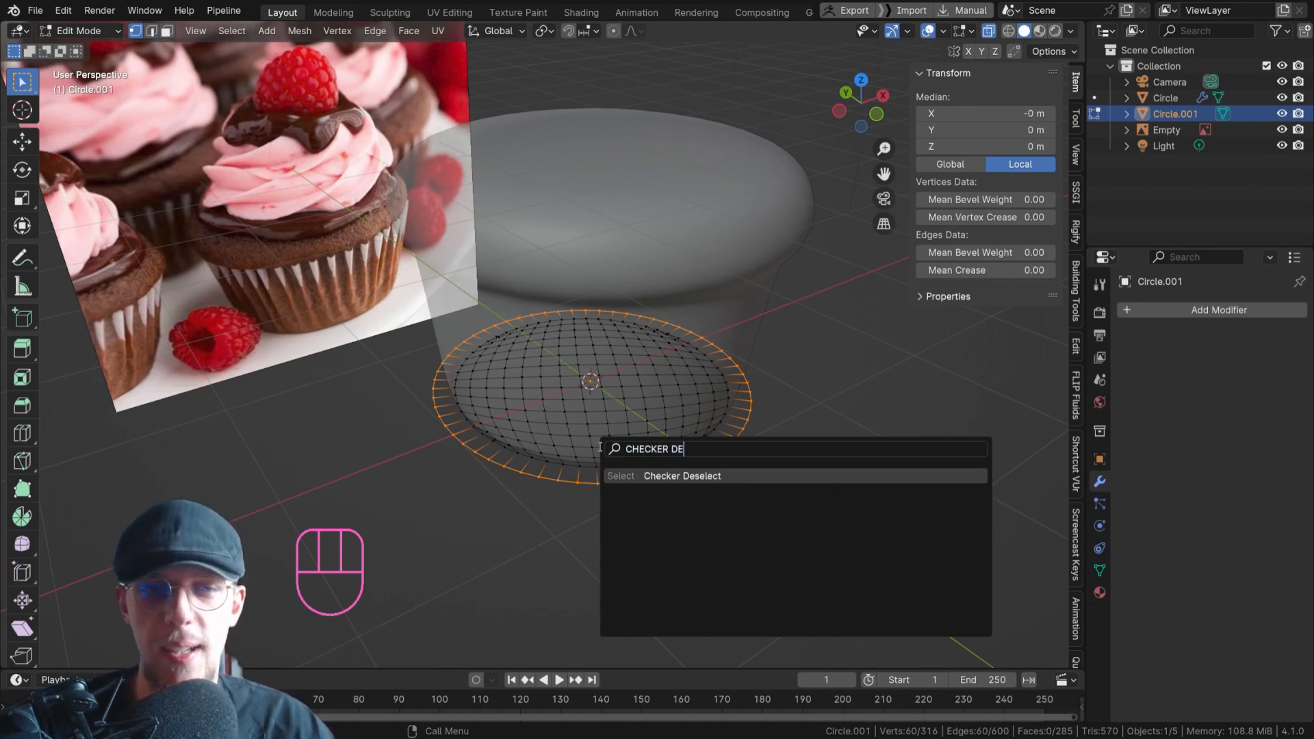
key(Return)
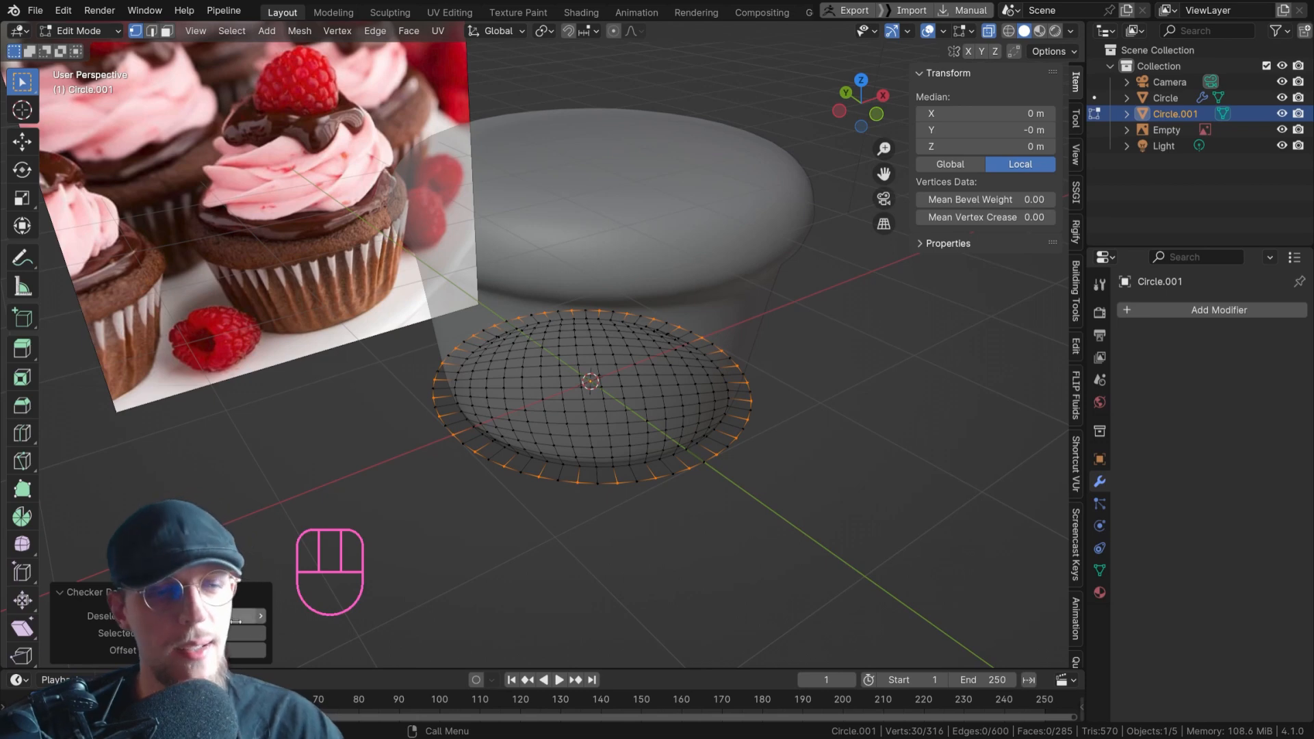
click(262, 618)
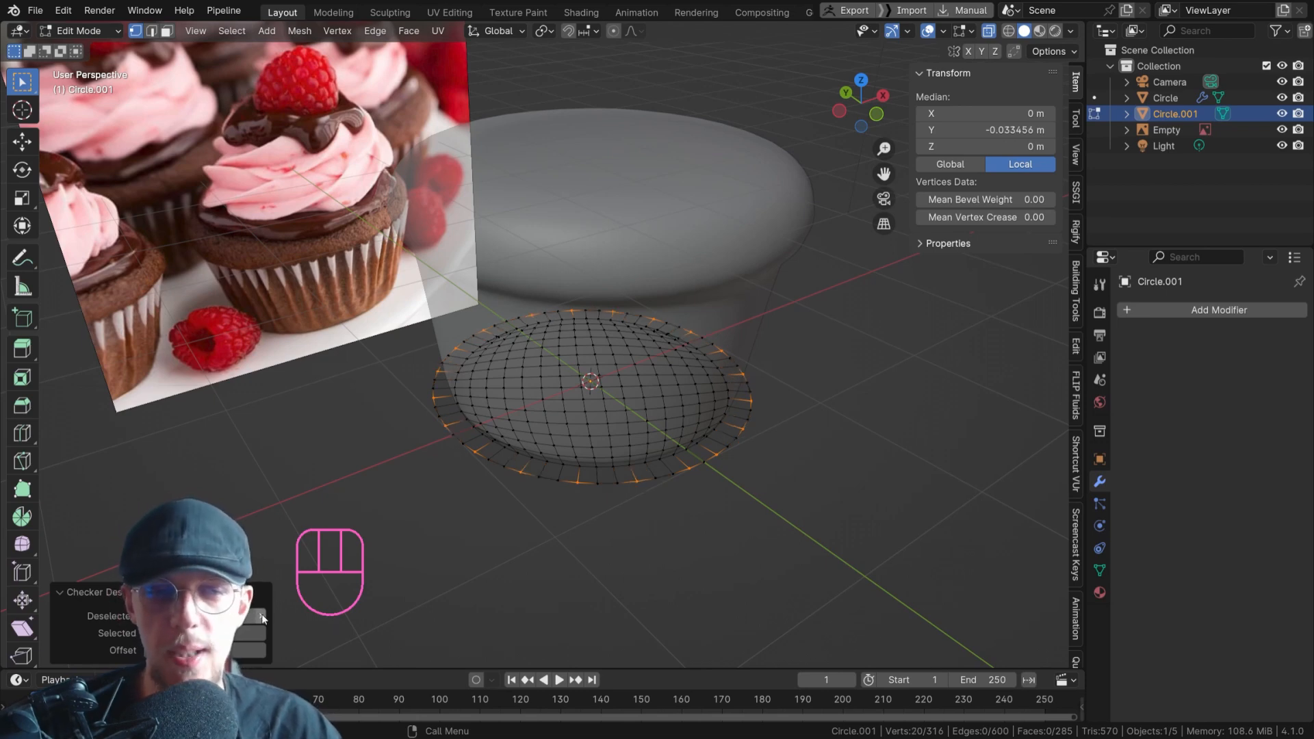
click(262, 618)
click(262, 618)
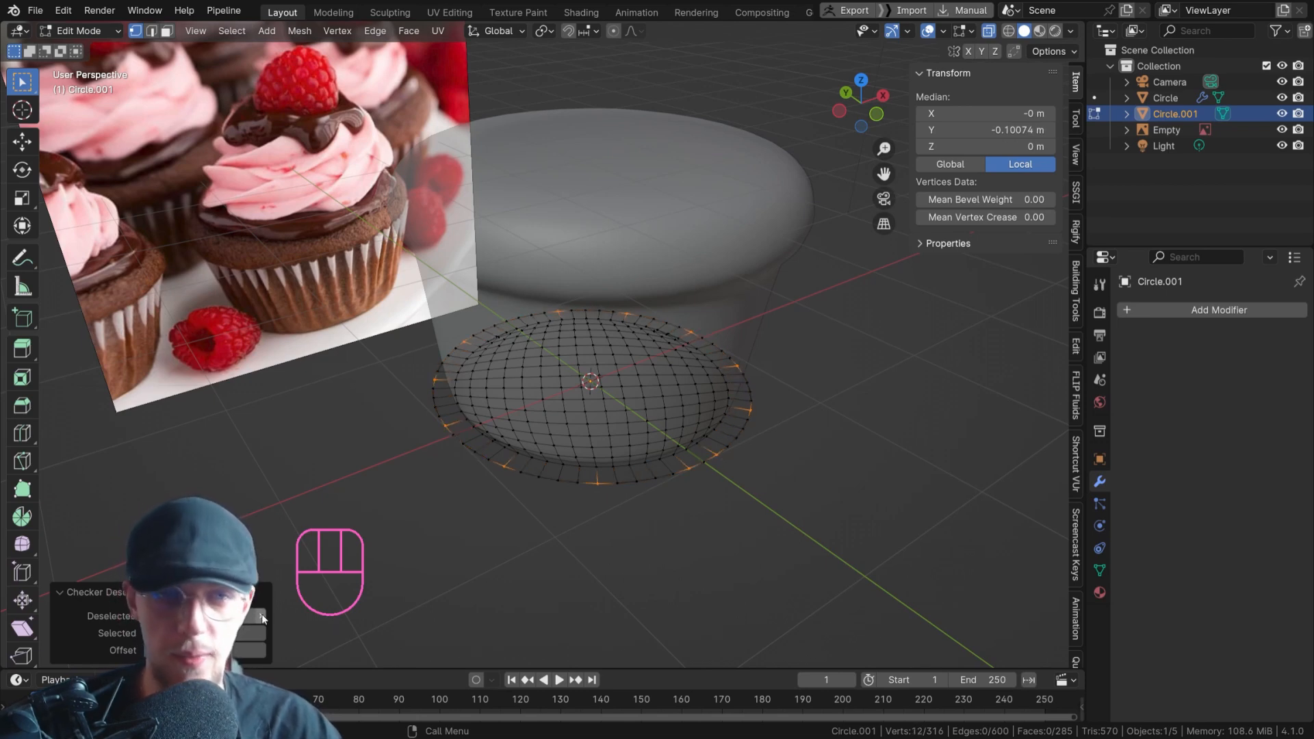
click(260, 634)
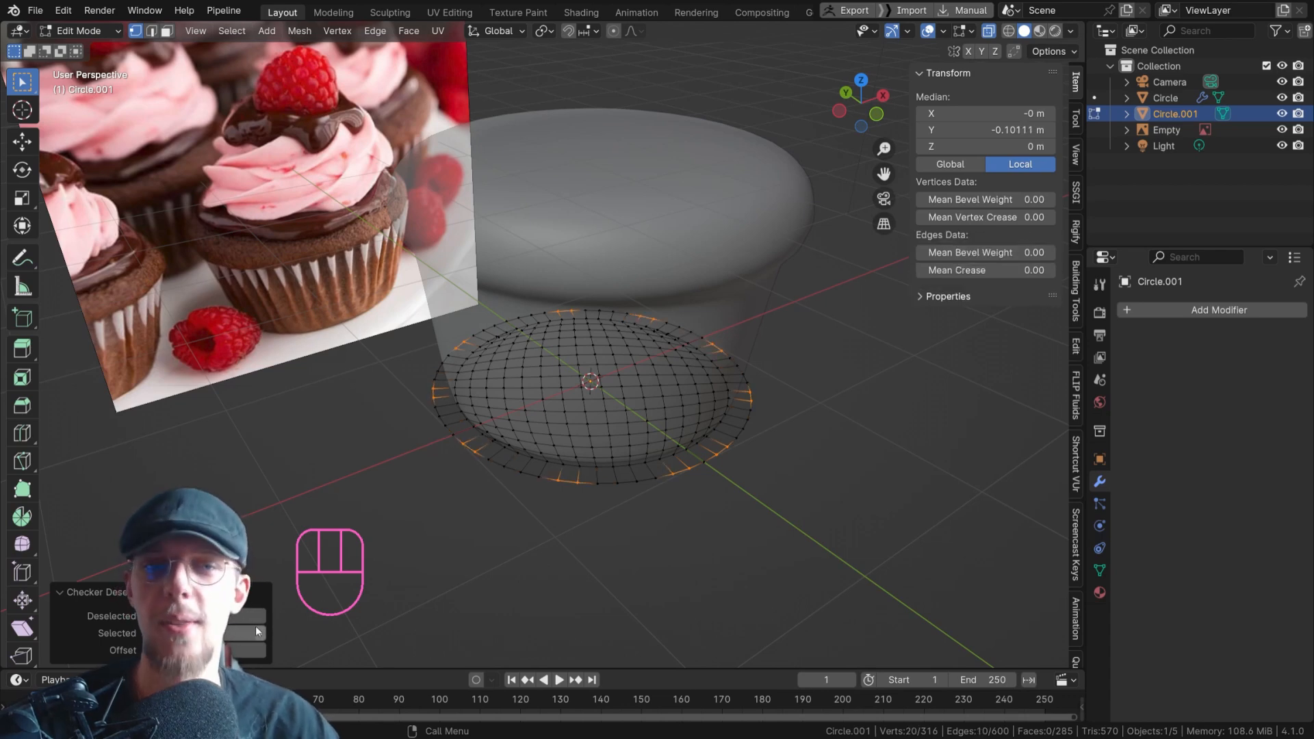
click(147, 616)
click(146, 616)
click(146, 616)
click(147, 633)
scroll(313, 267, up, 6)
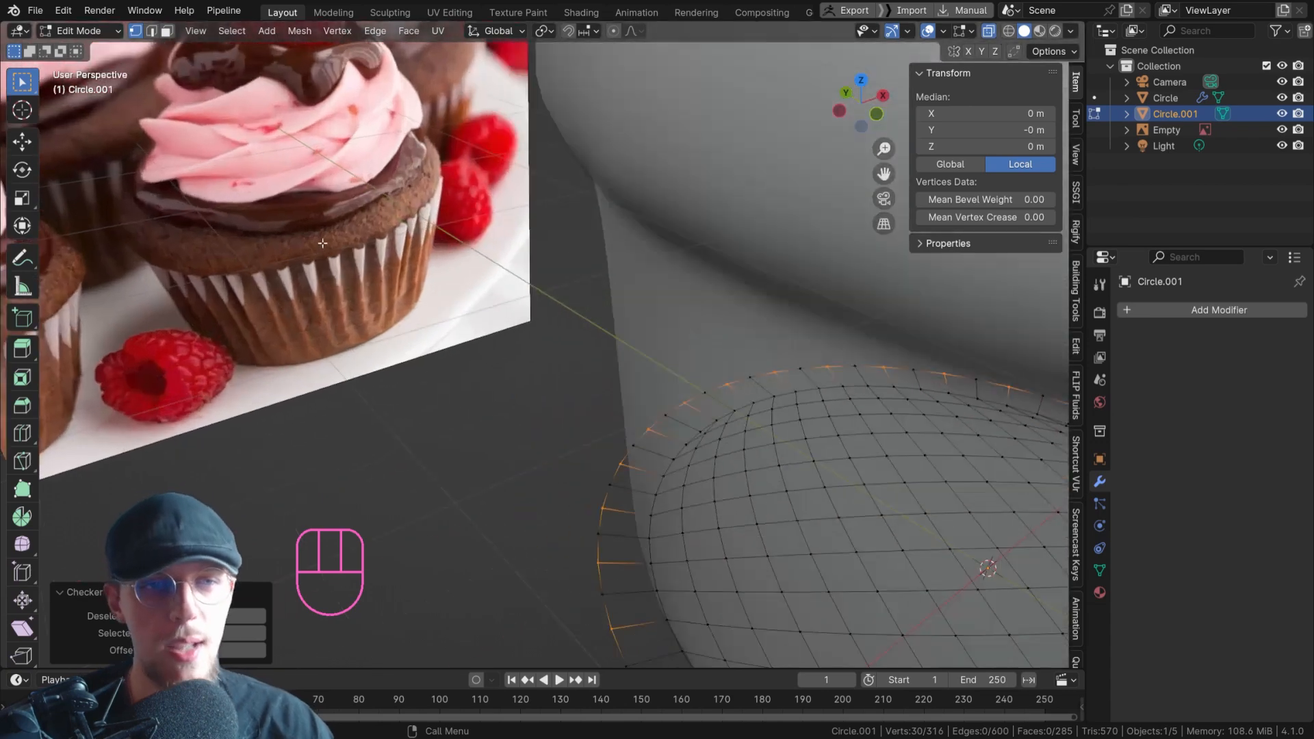
scroll(395, 267, down, 8)
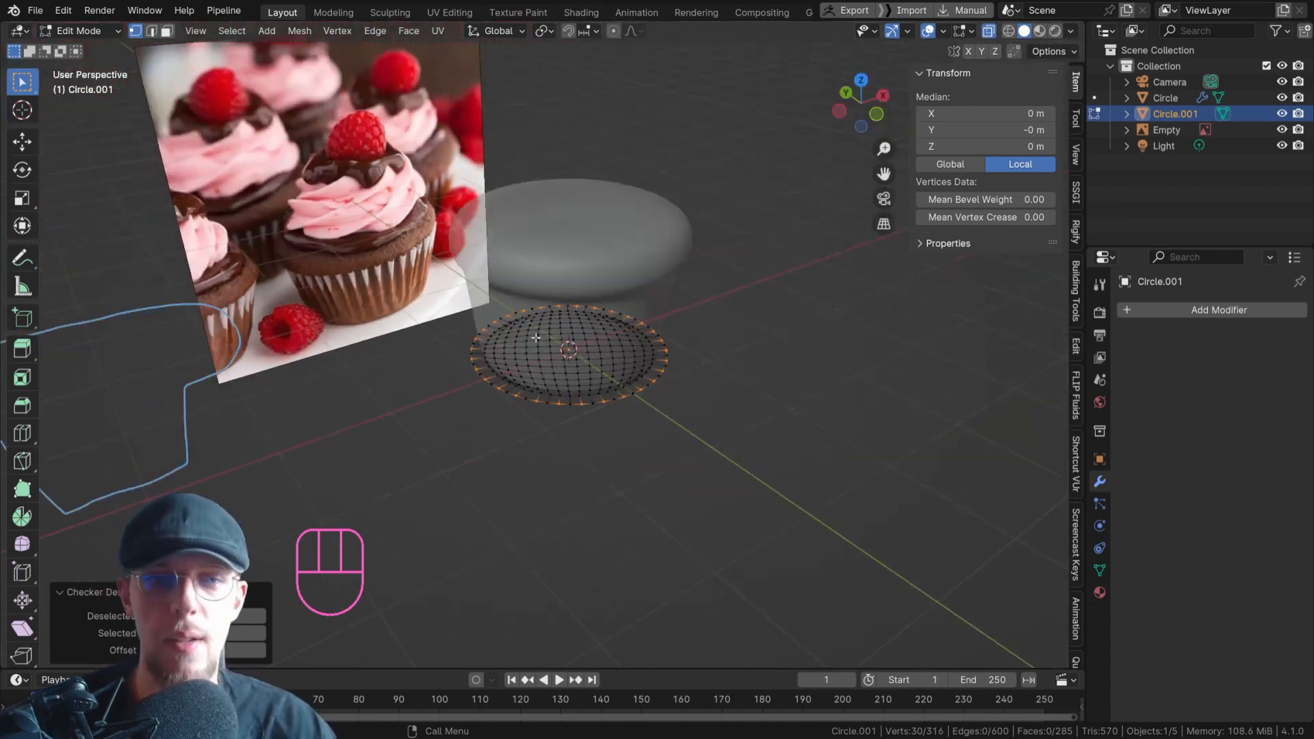
scroll(576, 339, up, 4)
shift+middle_drag(632, 348, 632, 339)
shift+middle_drag(579, 387, 619, 388)
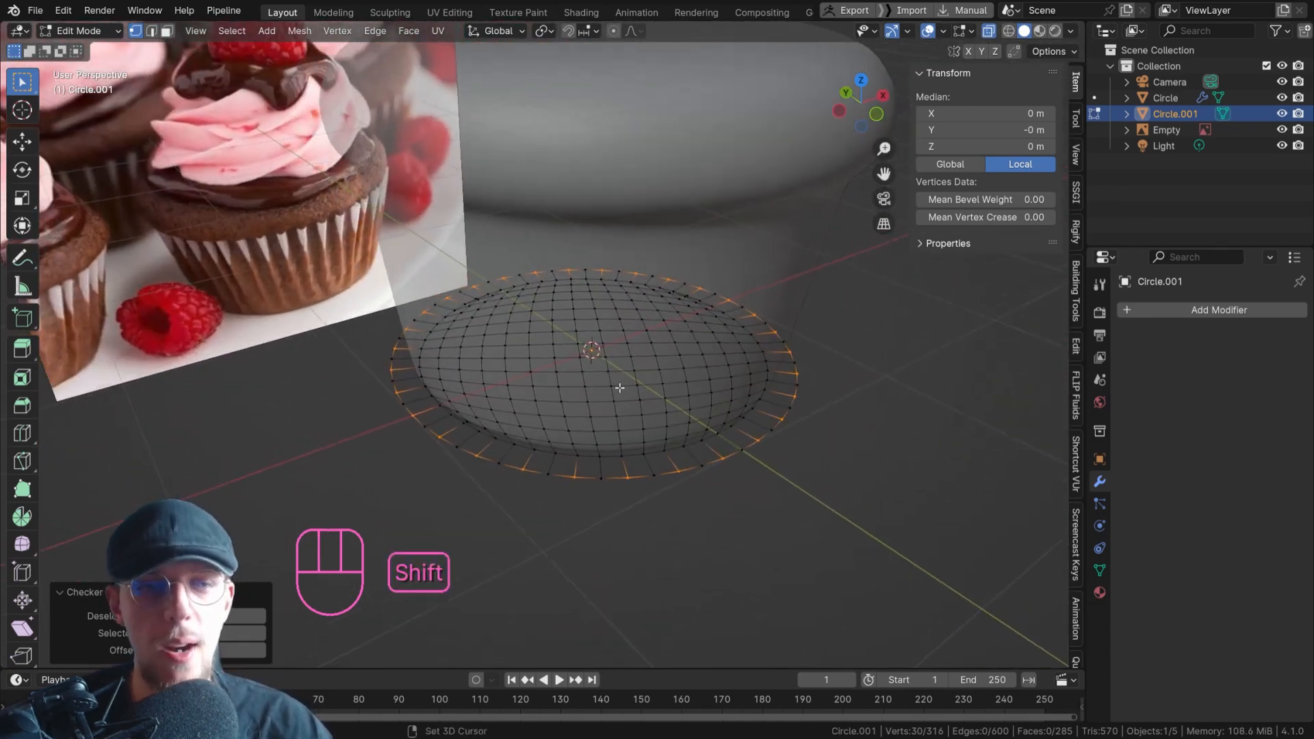
Scale the selected alternate outer-rim vertices inward to about 0.88 to give the base a zigzag edge.
key(s)
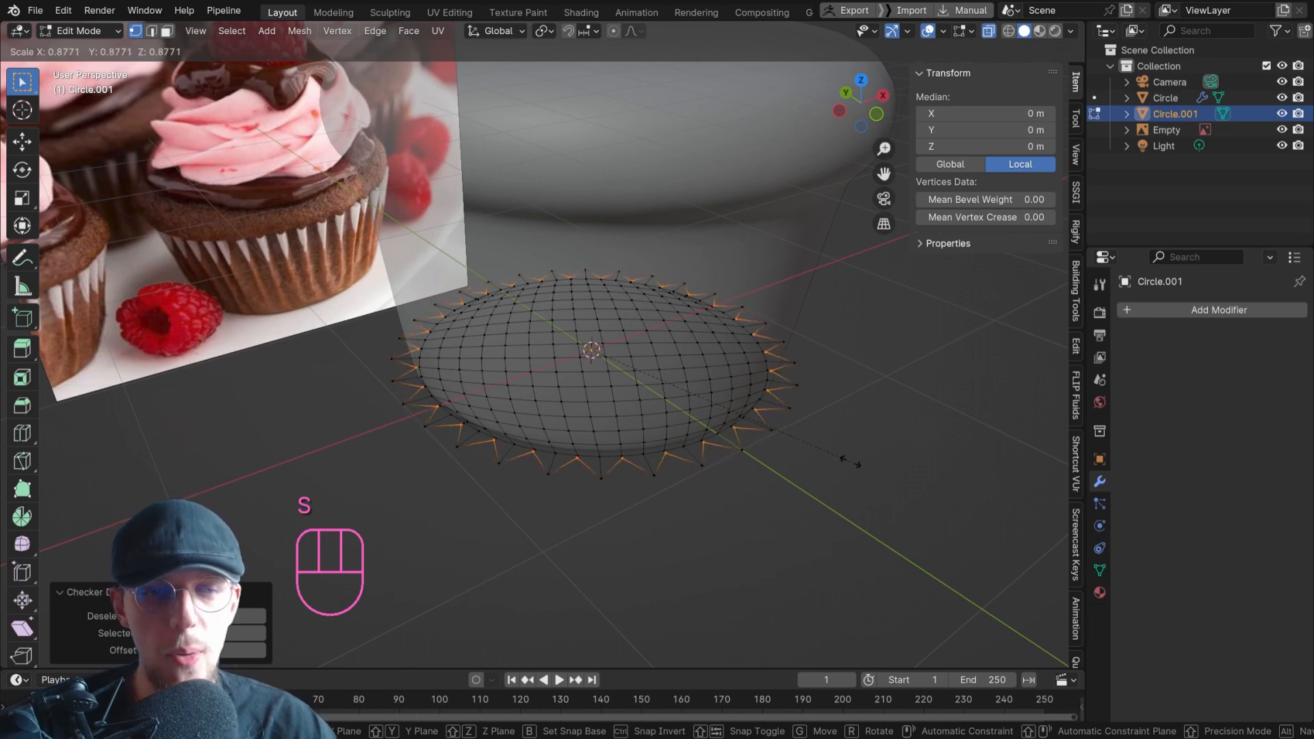
click(848, 460)
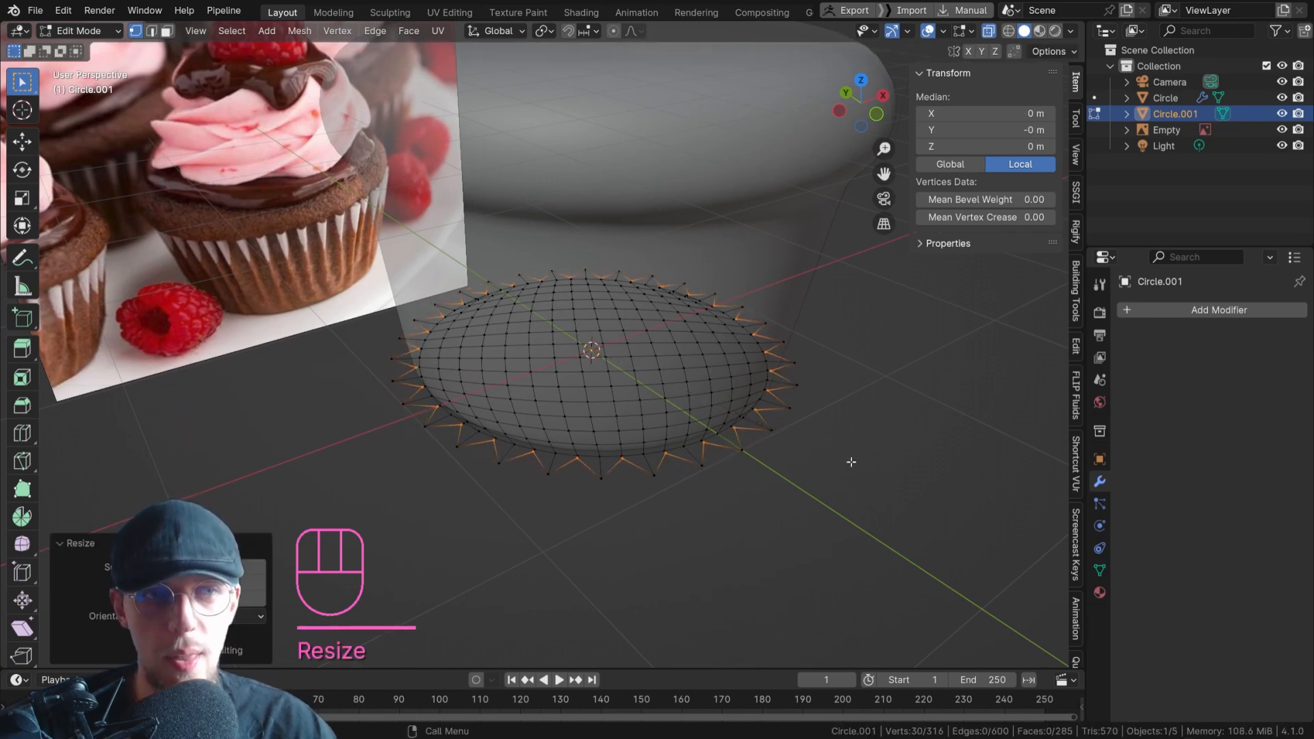
scroll(489, 447, up, 5)
scroll(425, 428, down, 5)
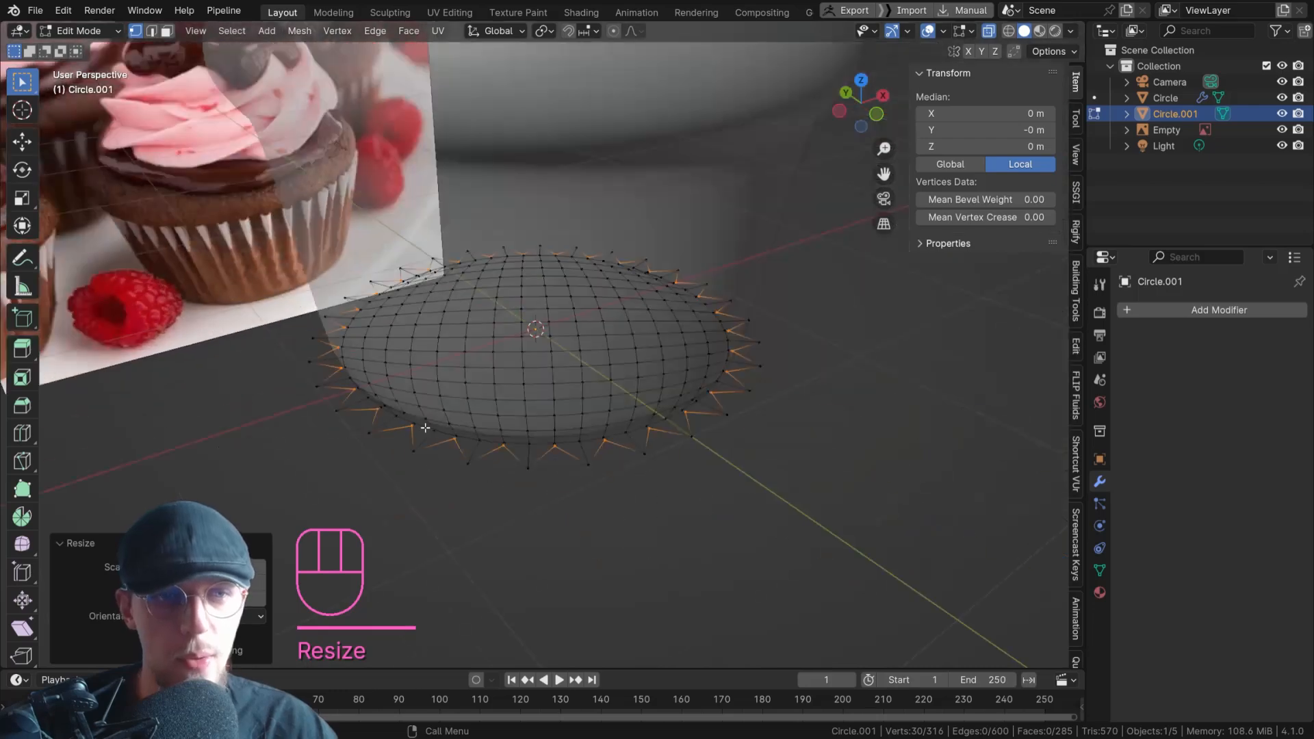
scroll(421, 425, up, 7)
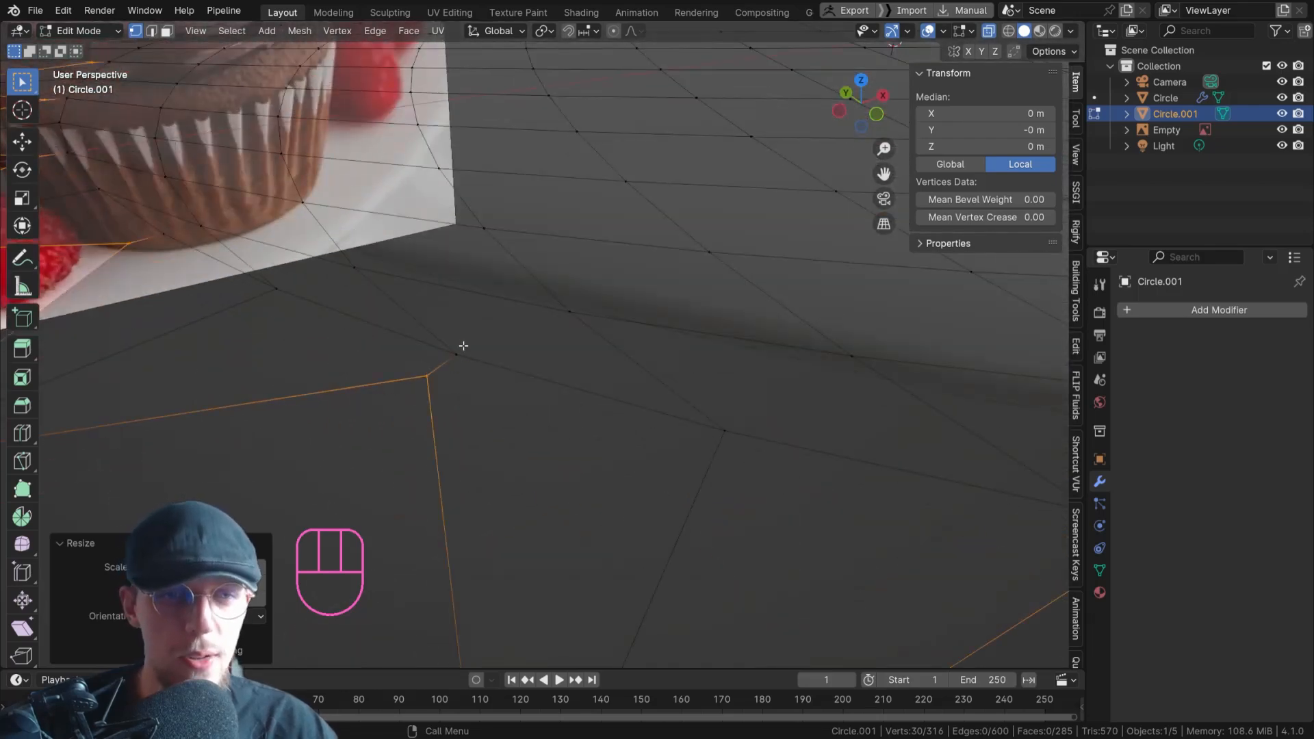
scroll(429, 374, down, 10)
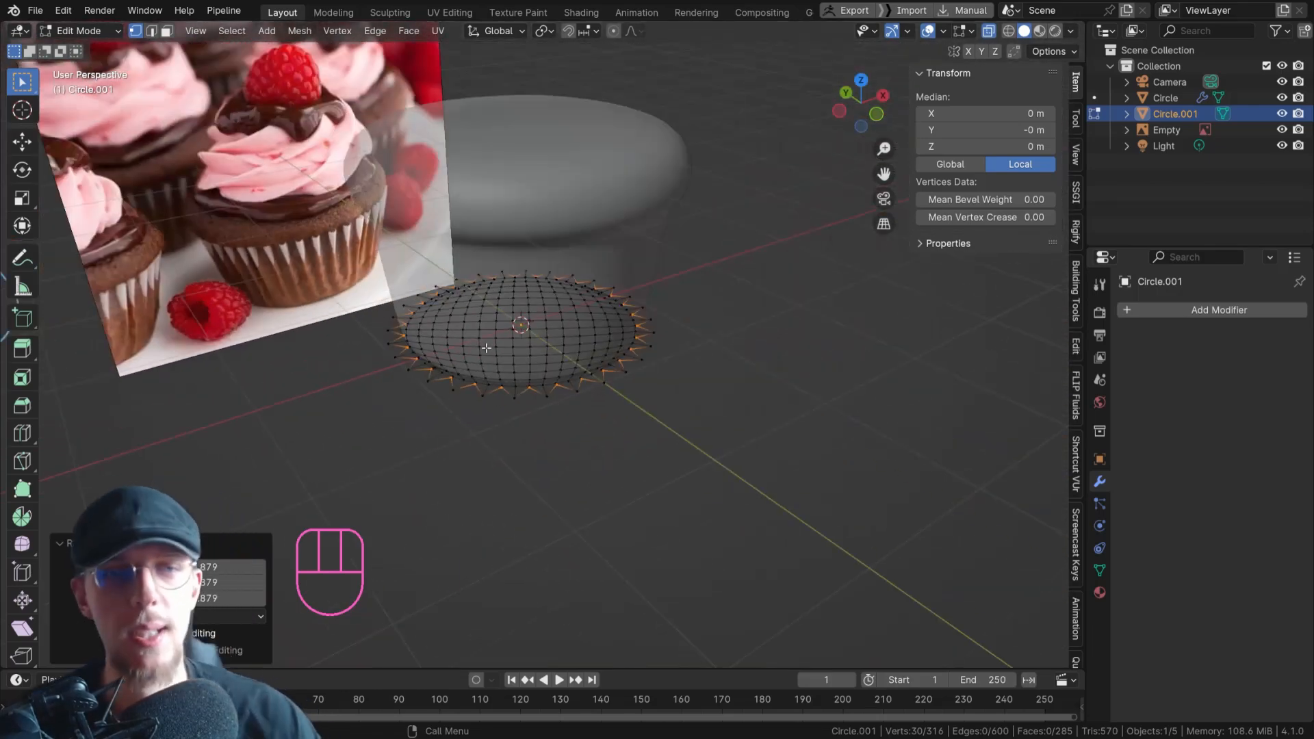
scroll(546, 403, up, 2)
key(Tab)
key(Tab)
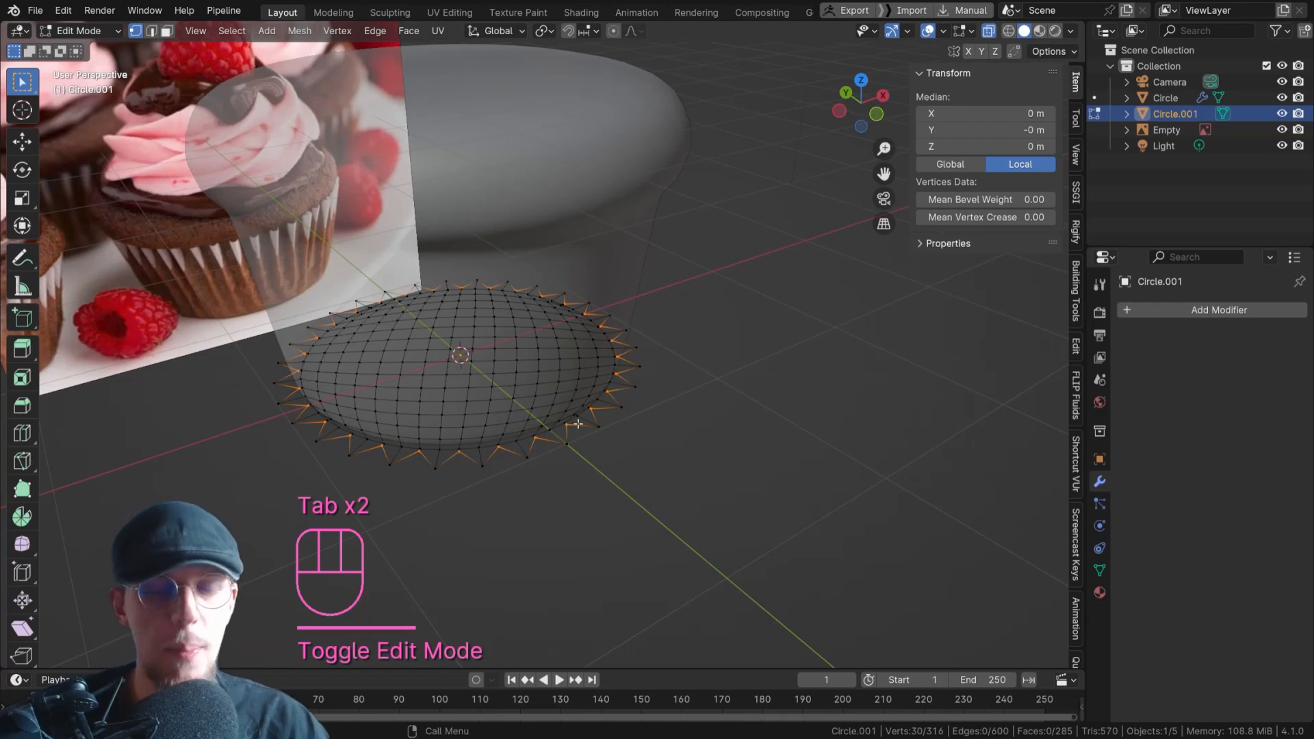
shift+middle_drag(563, 419, 631, 399)
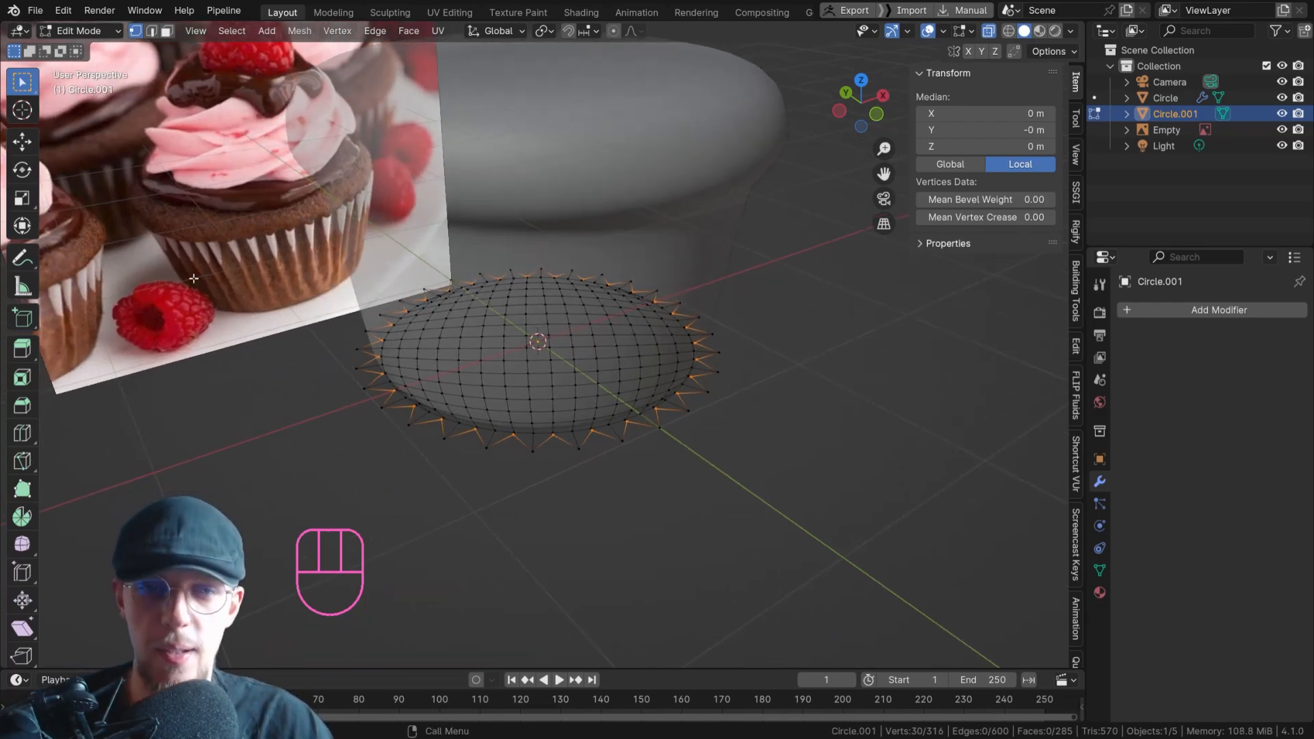
Select the zigzag outer edge loop, turn off X-ray display, and extrude the loop upward about 1.12 m to form the pleated wall.
key(2)
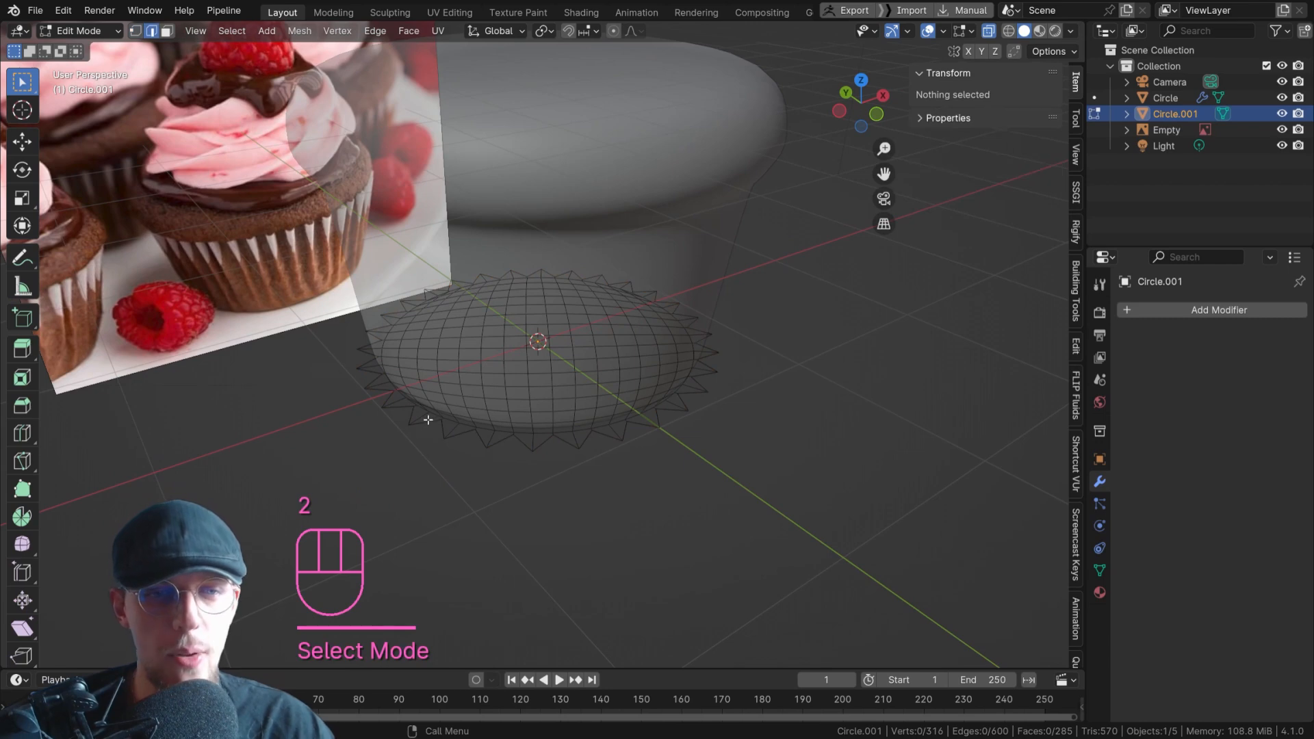
alt+click(429, 422)
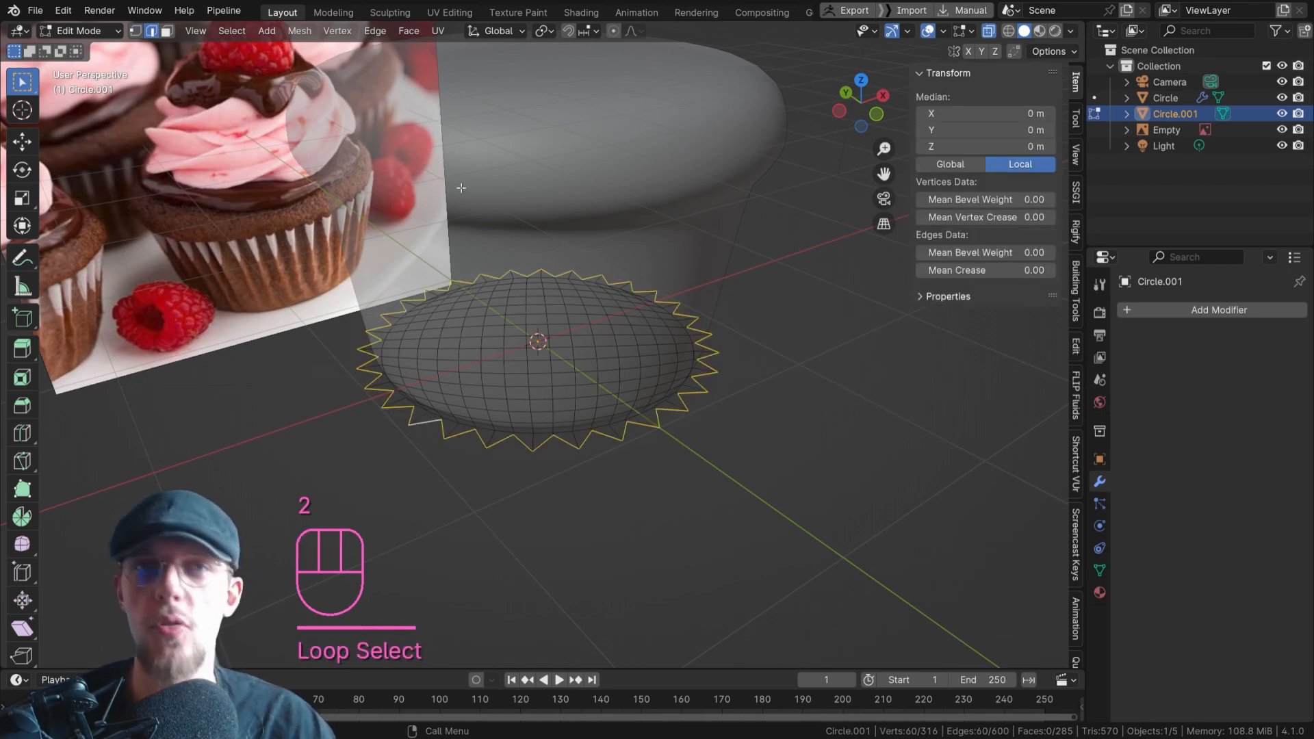
scroll(647, 409, down, 4)
key(alt+z)
middle_drag(647, 409, 639, 378)
scroll(639, 378, up, 2)
key(e)
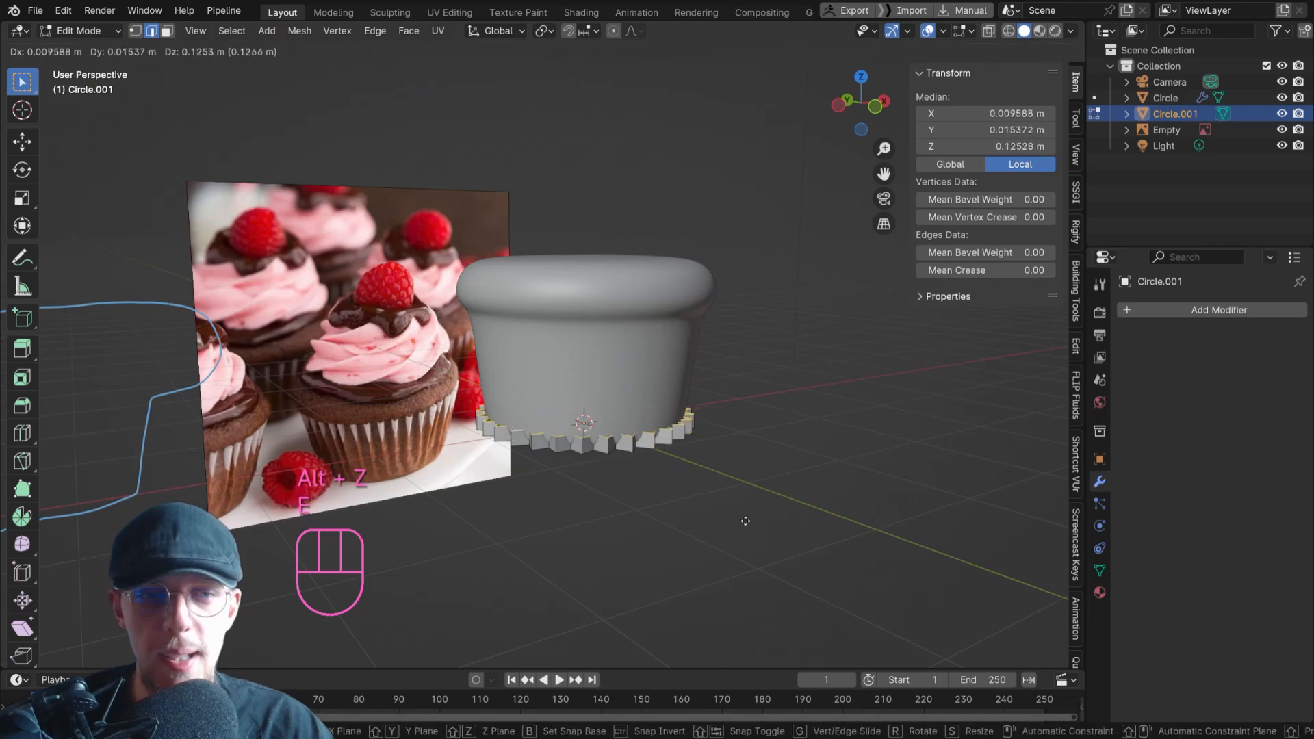
click(756, 416)
Scale the wall's top edge loop outward to about 1.15 and lower it about 0.05 m along Z.
key(s)
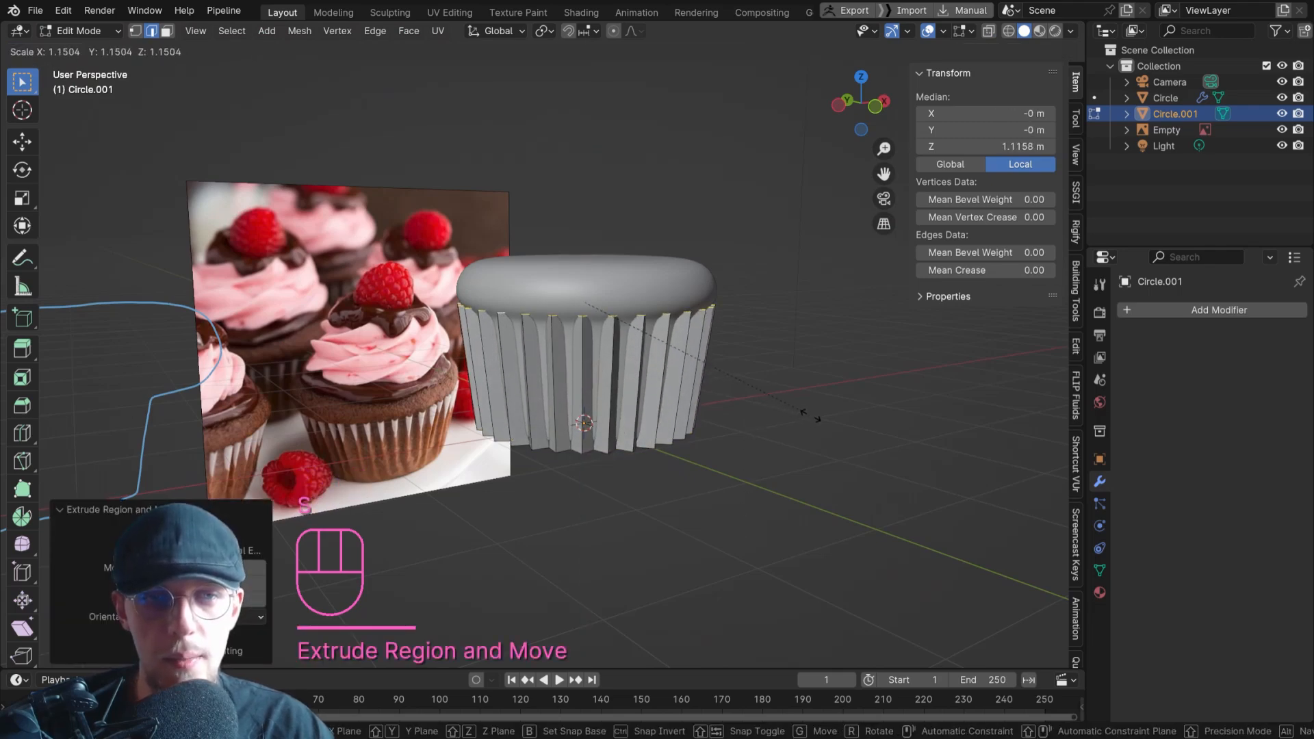
click(801, 414)
key(g)
key(z)
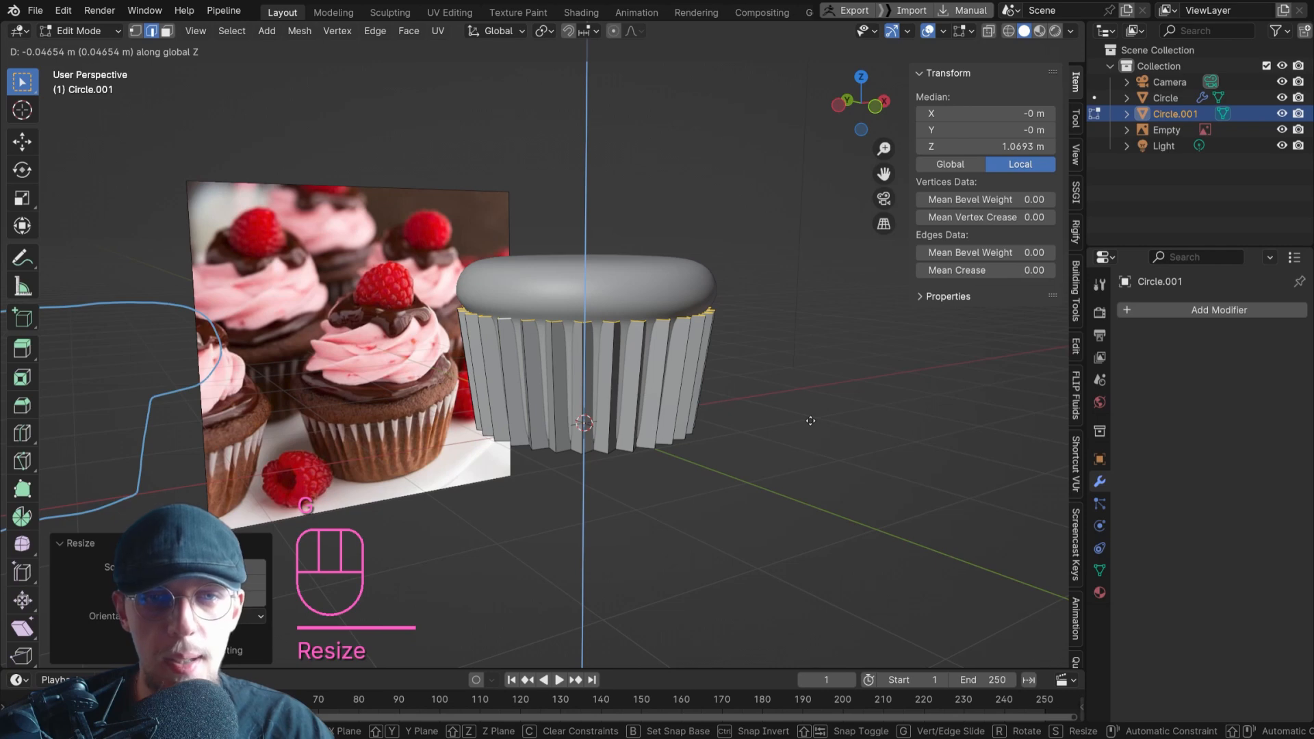
click(812, 418)
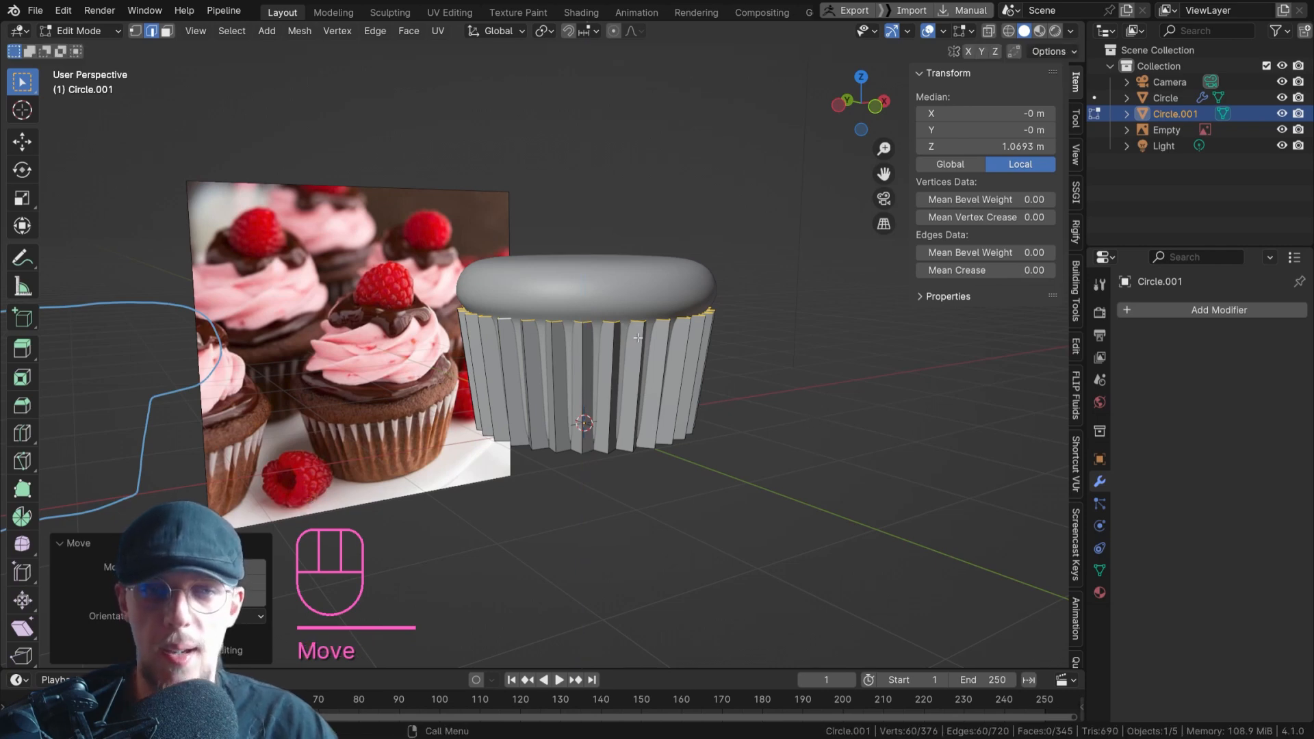
Leave edit mode, add a Subdivision Surface modifier to the liner, and apply Shade Smooth.
key(Tab)
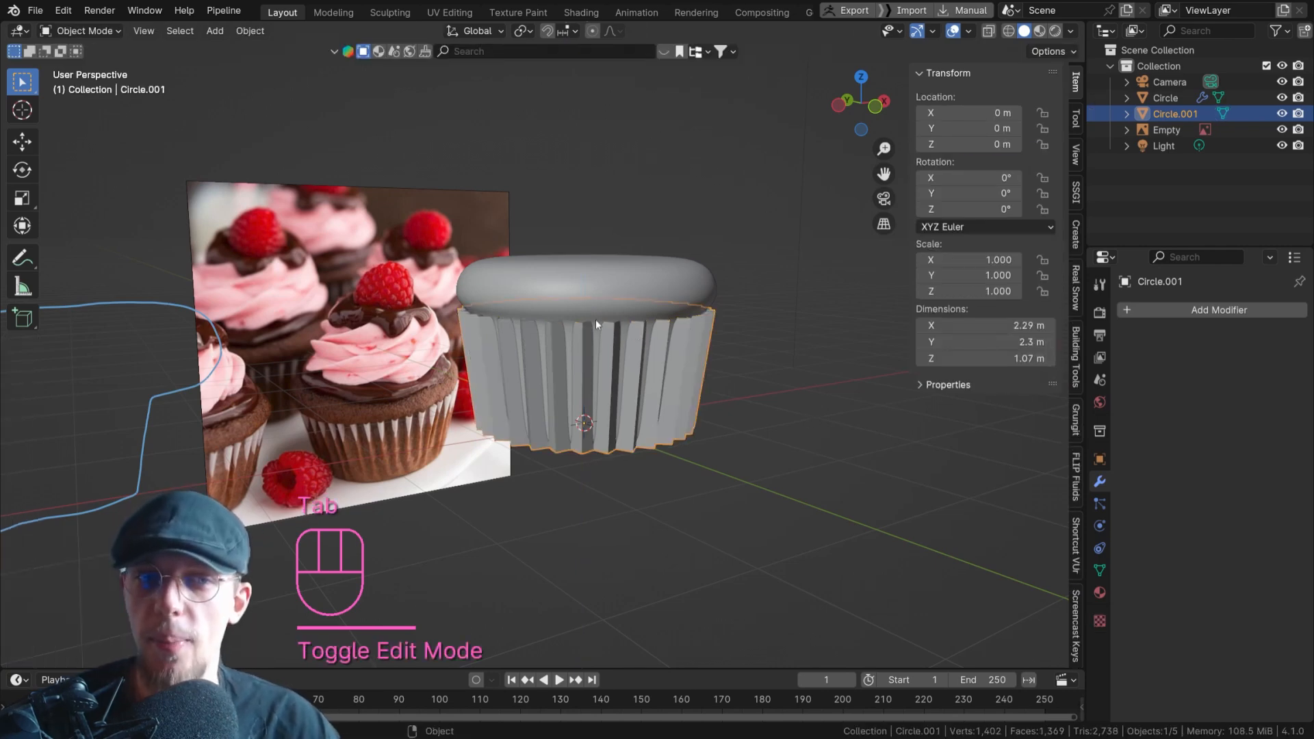
click(1223, 310)
click(1219, 311)
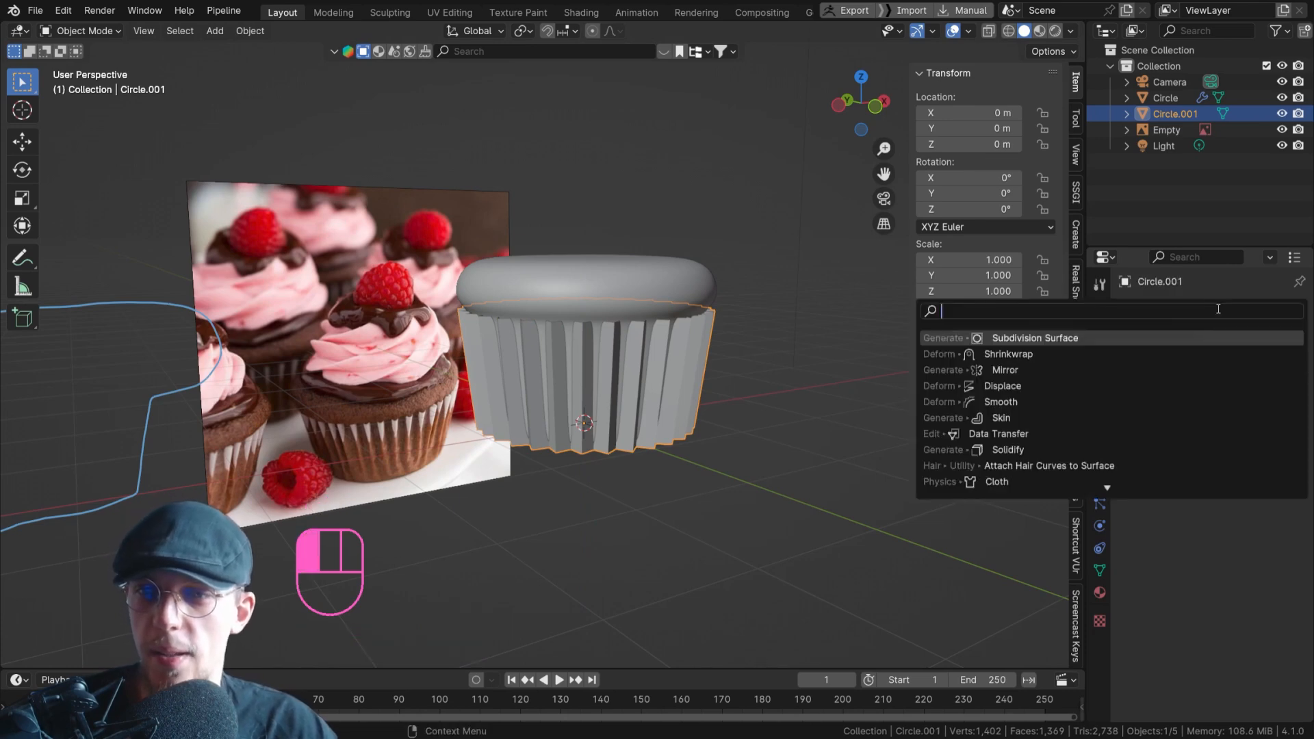
text(s)
key(Return)
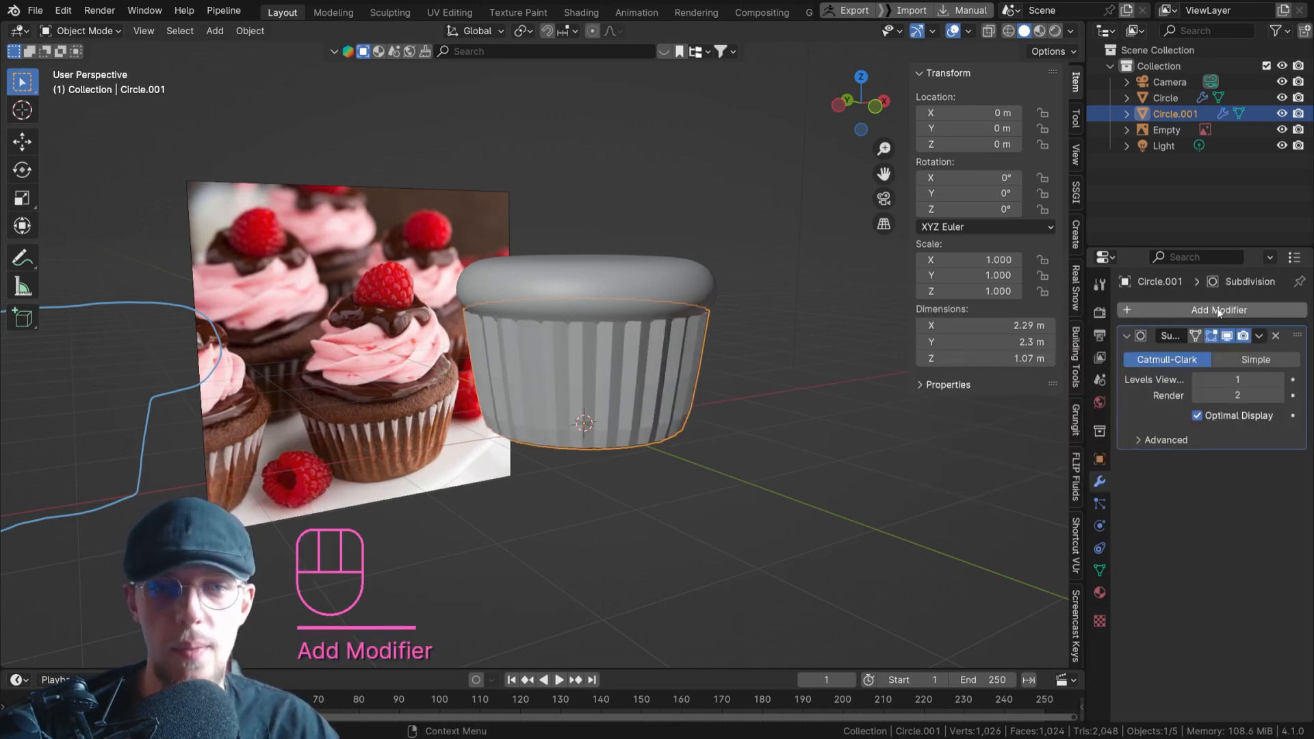
right_click(774, 377)
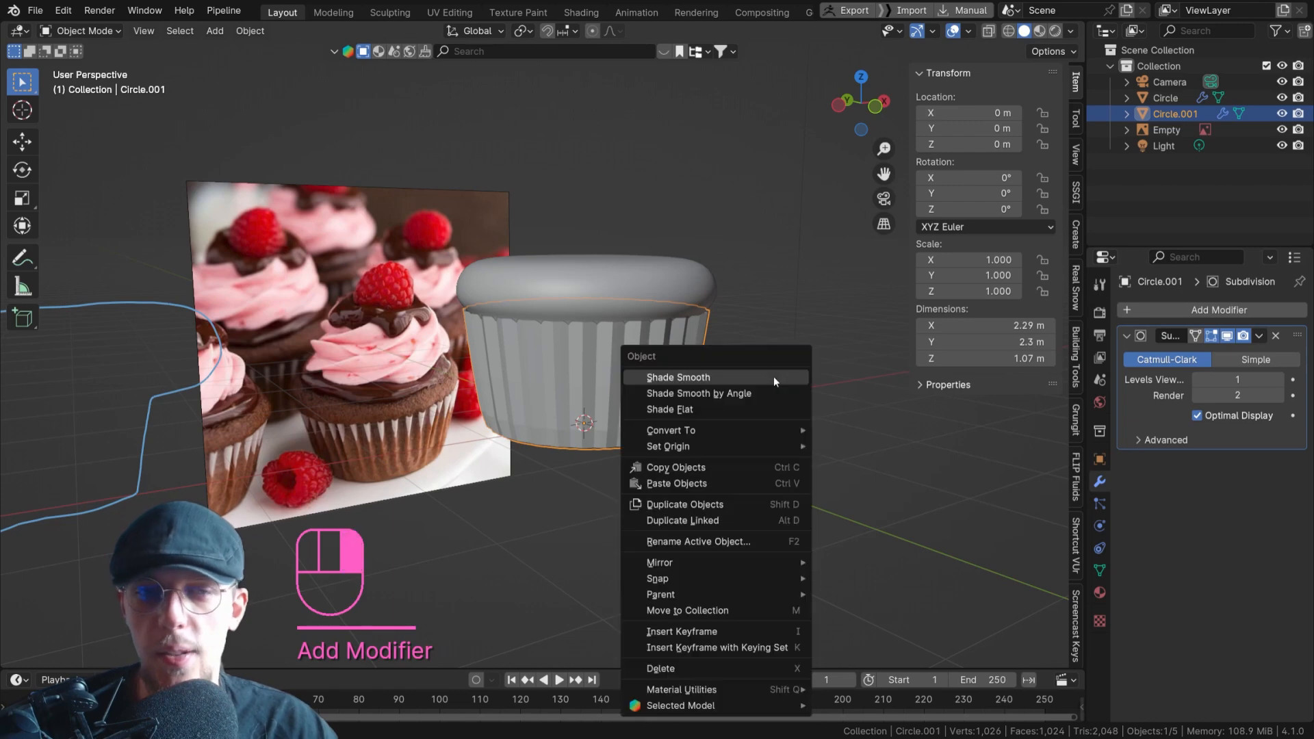
click(774, 376)
middle_drag(735, 391, 666, 377)
scroll(654, 374, up, 2)
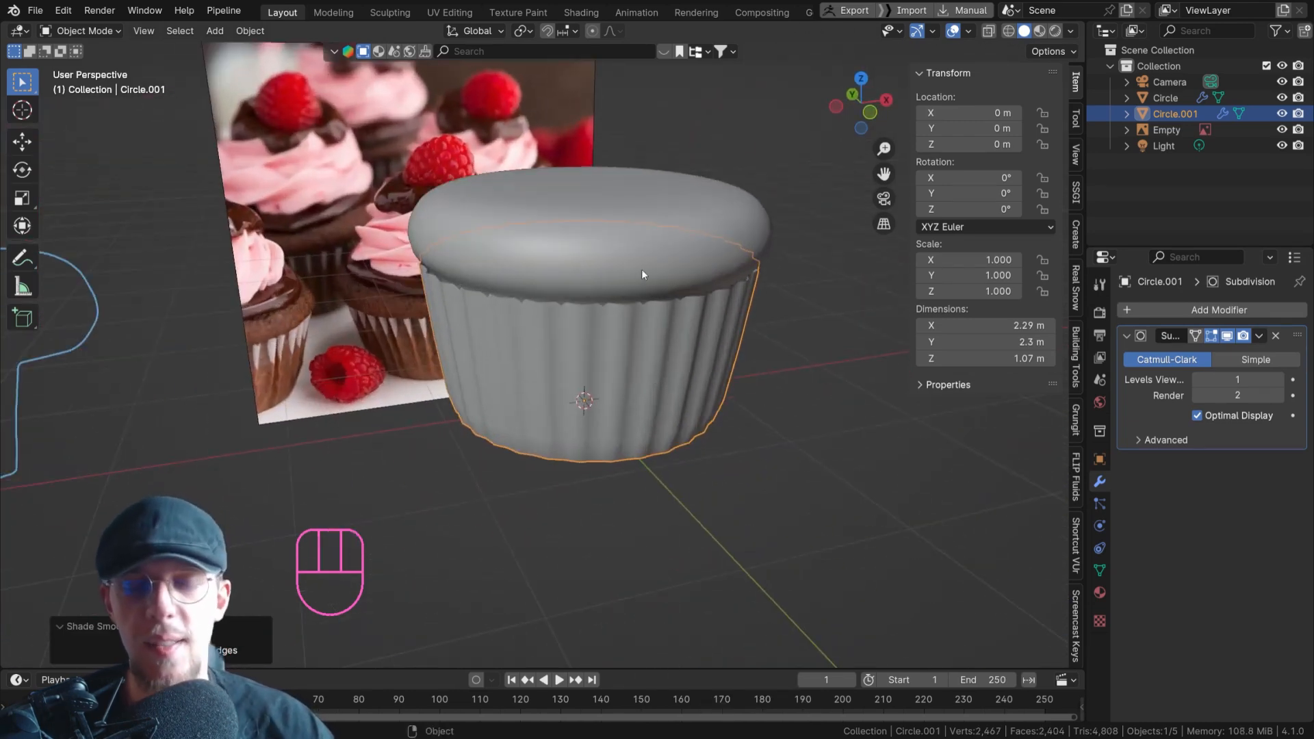
middle_drag(521, 377, 567, 367)
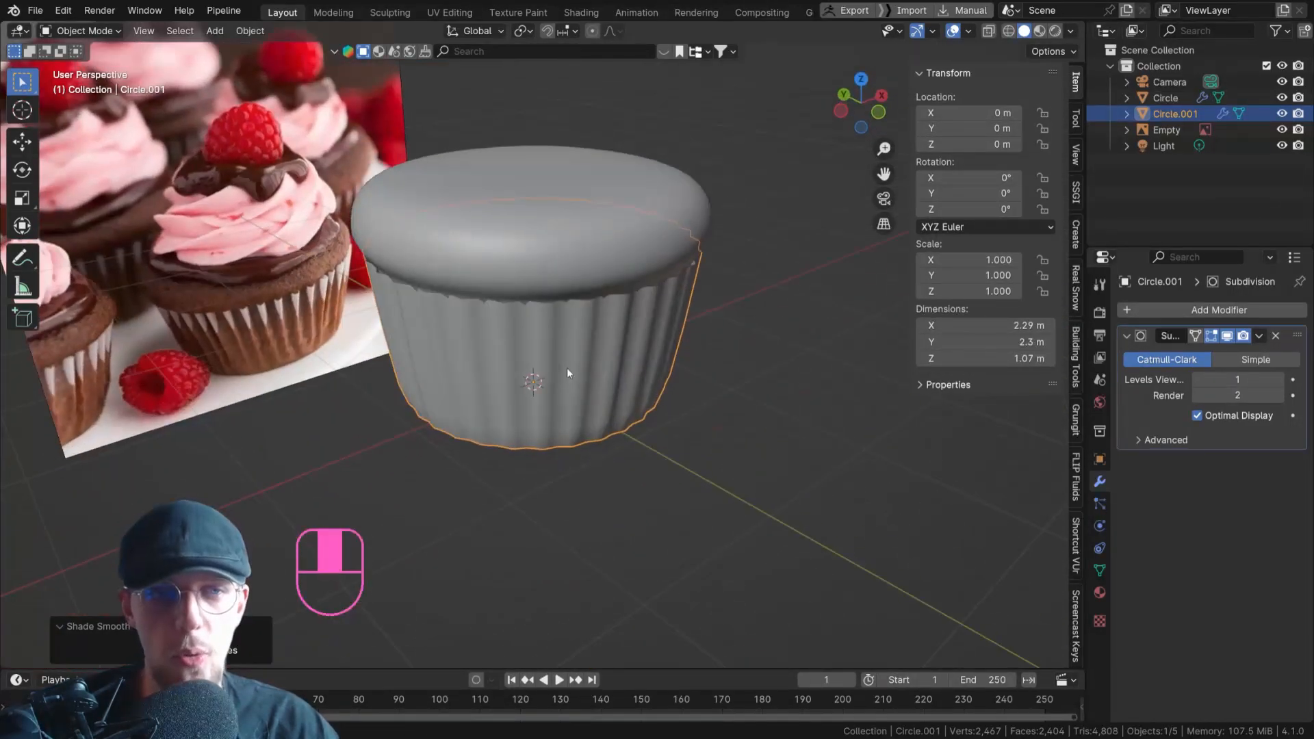
Open the liner for editing in edge selection mode and select one vertical pleat edge.
key(Tab)
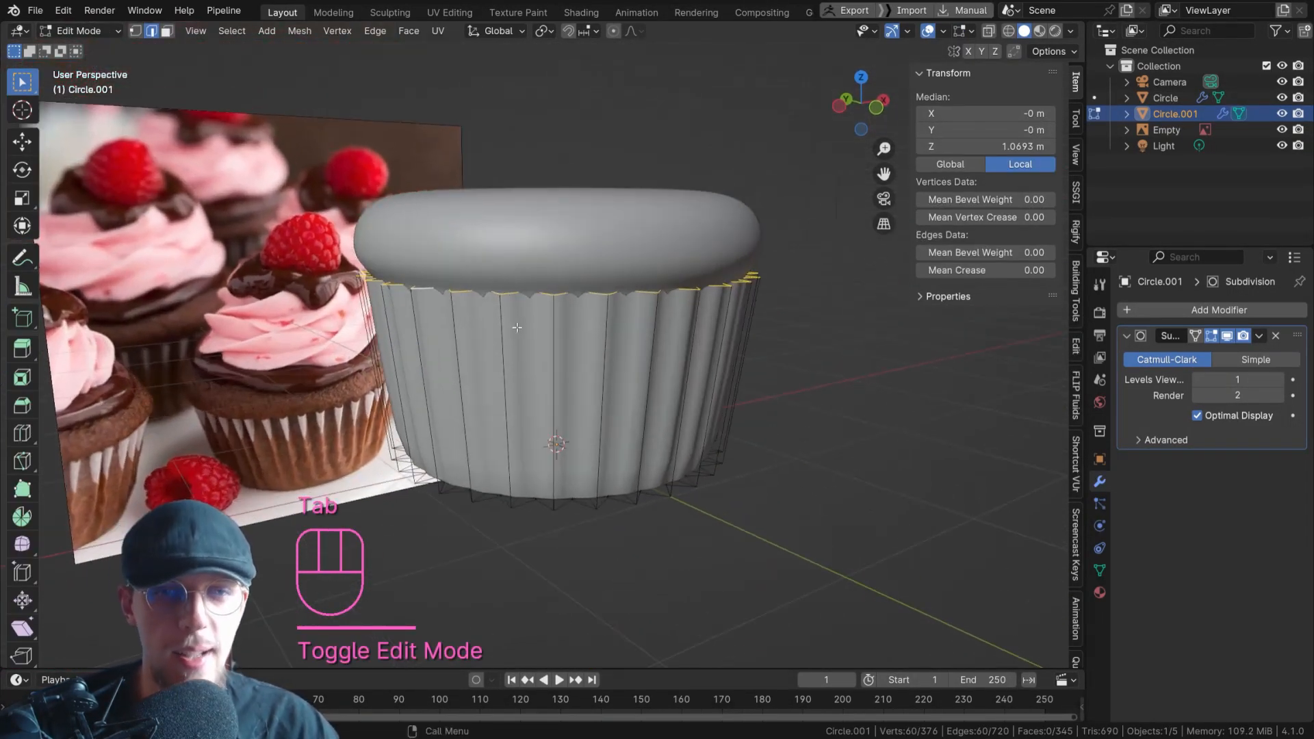
key(2)
click(553, 365)
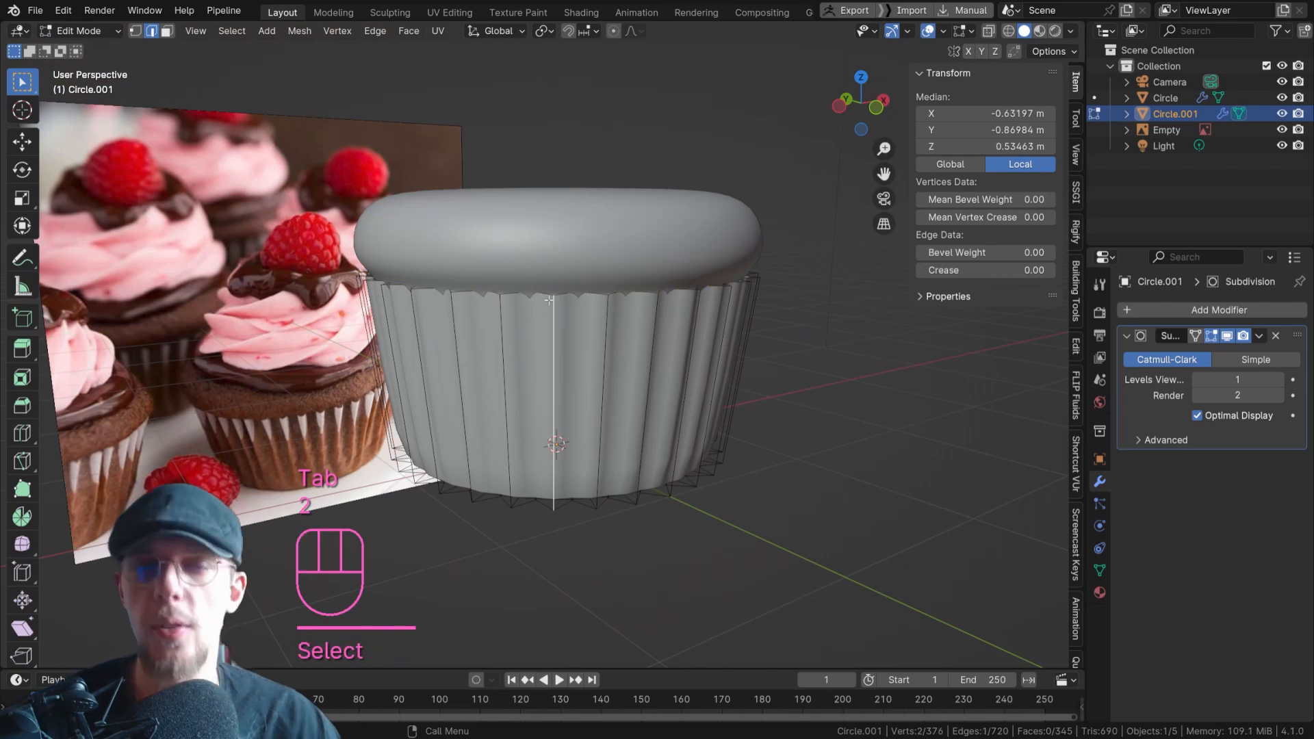
shift+click(492, 369)
shift+click(449, 370)
shift+click(422, 369)
shift+click(383, 370)
shift+click(557, 368)
shift+click(477, 367)
shift+click(505, 369)
shift+click(462, 370)
shift+click(602, 369)
shift+click(709, 342)
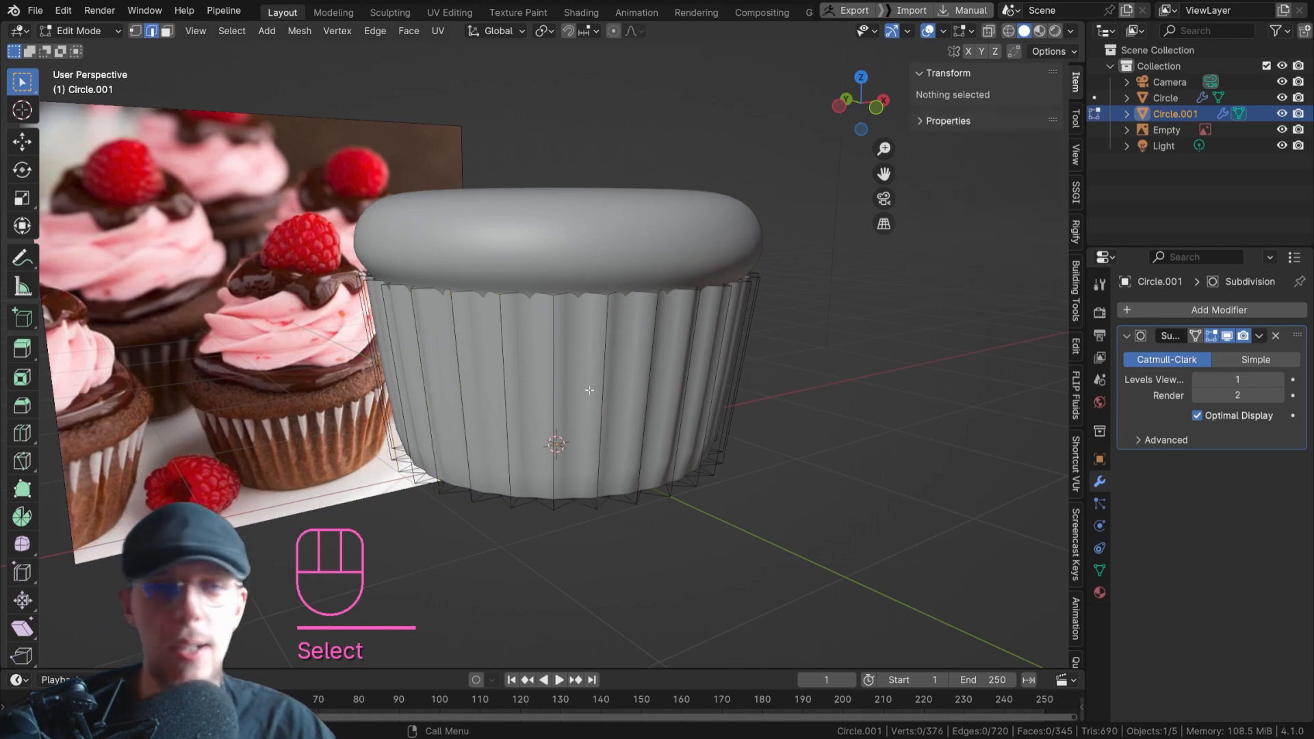
Select a single vertical pleat edge at the front and extend the selection with Select Similar by Length.
click(563, 350)
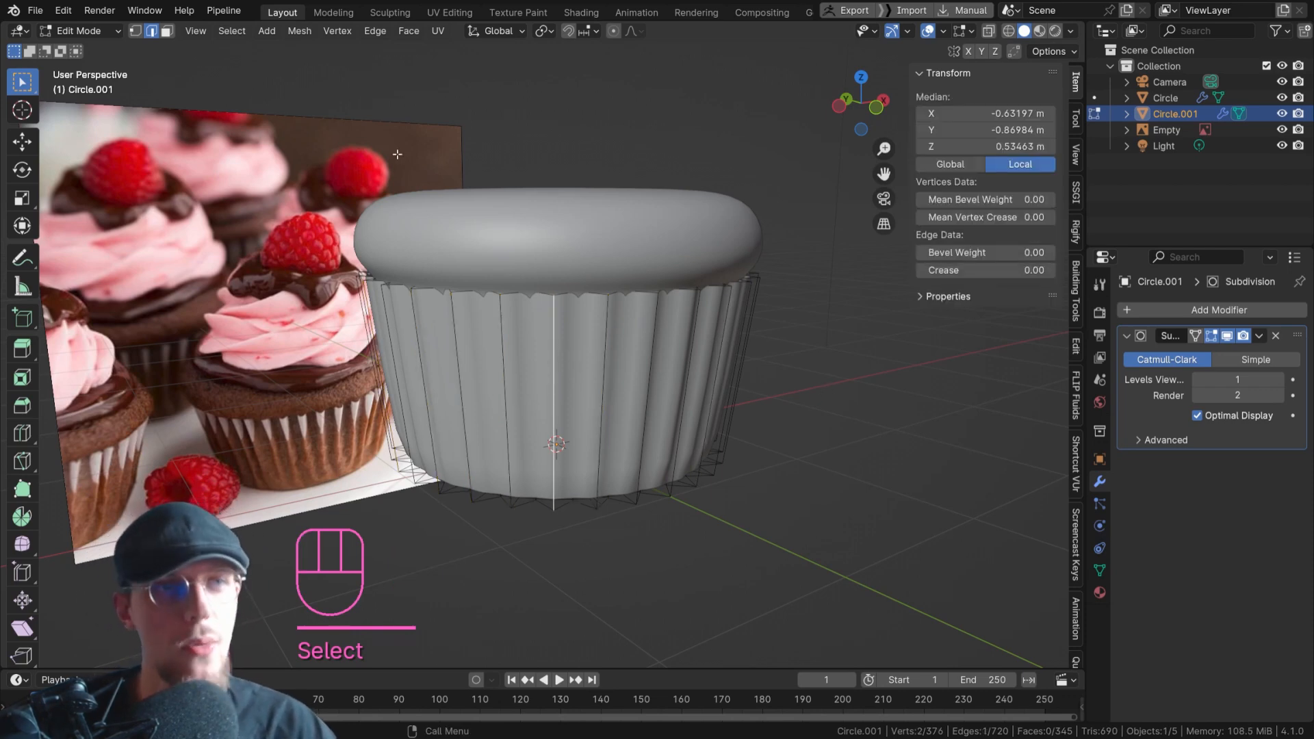
click(231, 32)
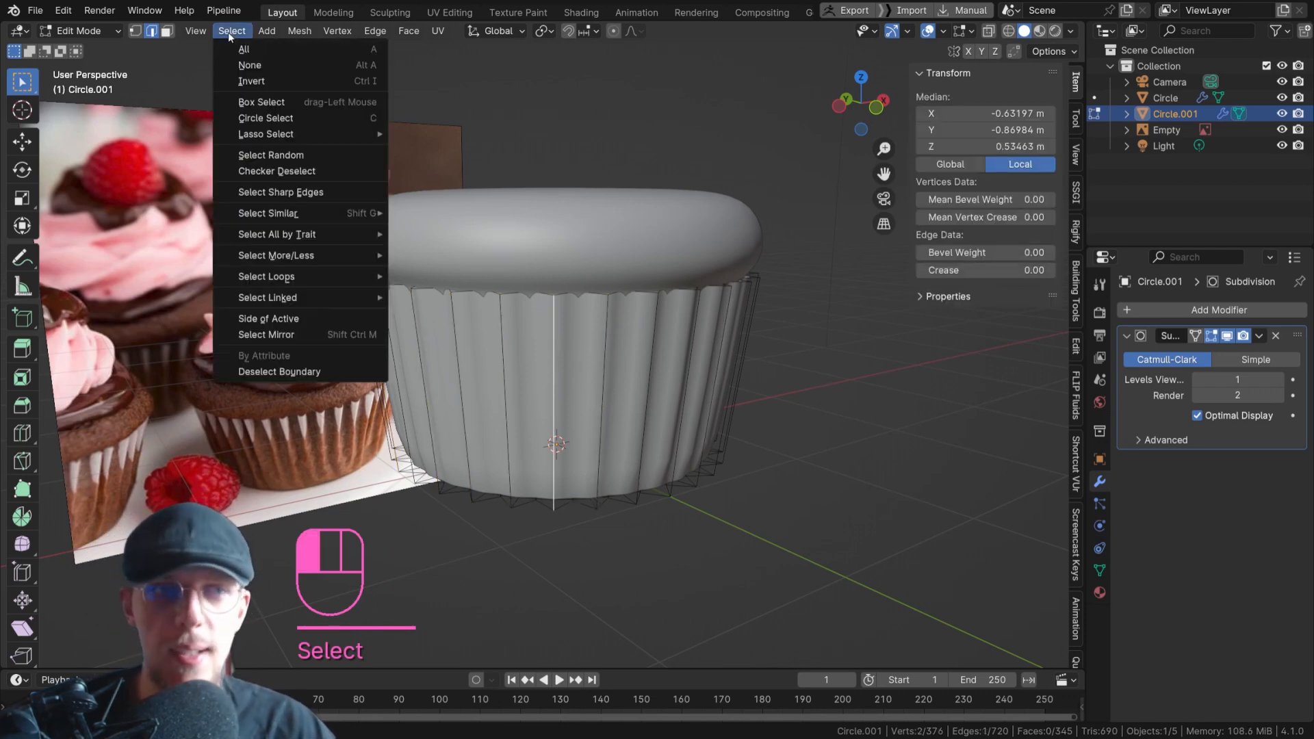
mouse_move(324, 216)
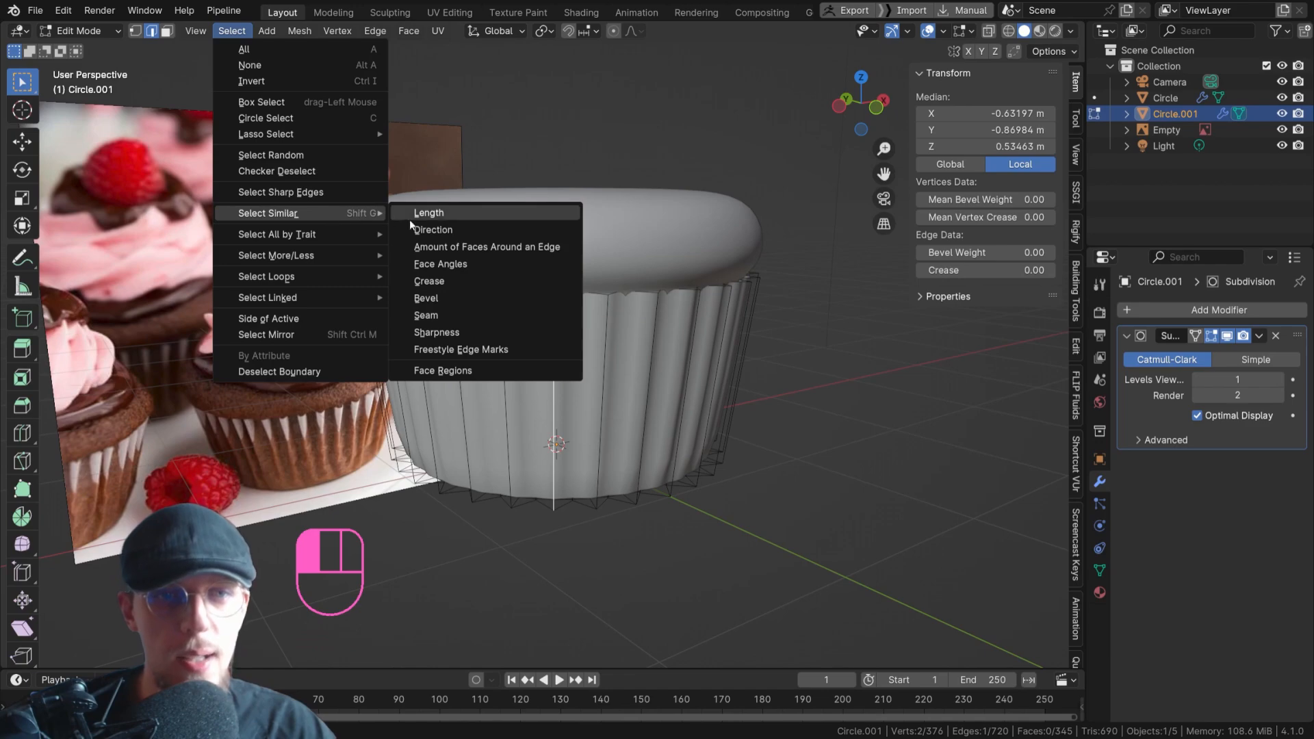
click(460, 215)
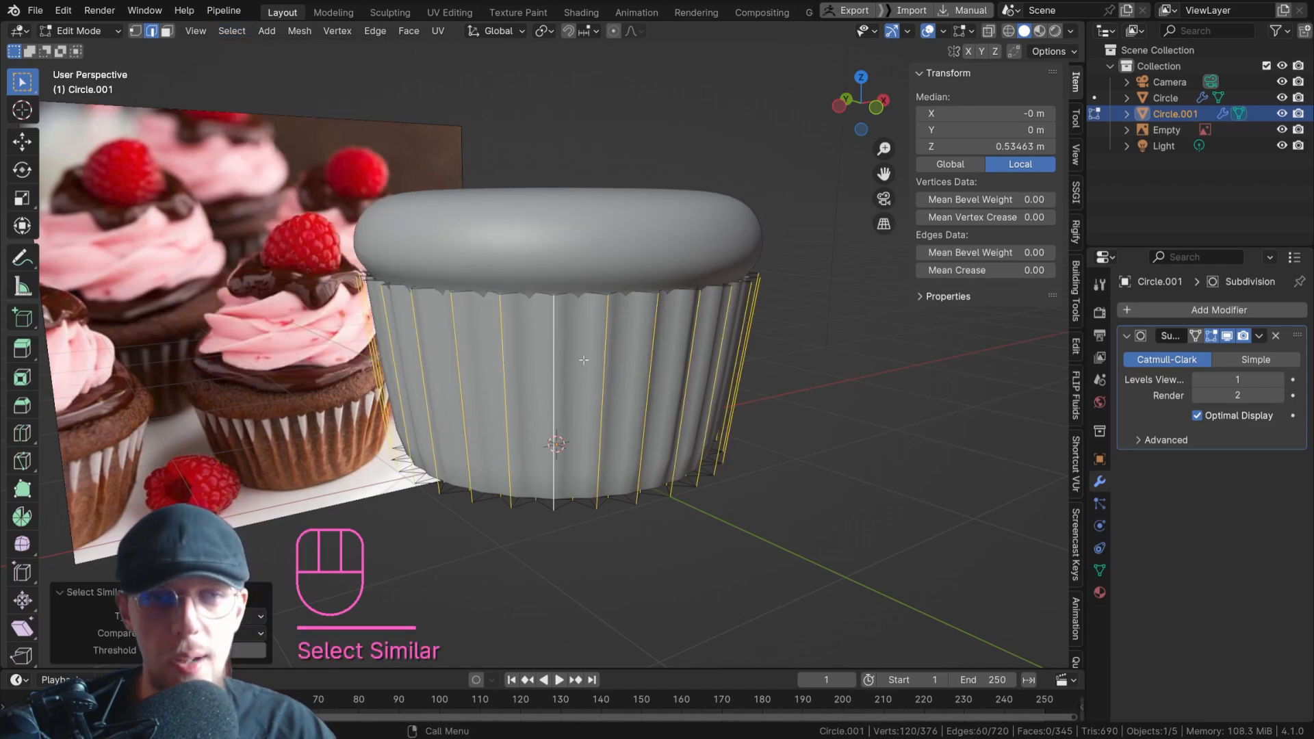
key(alt+z)
middle_drag(577, 339, 570, 235)
key(alt+z)
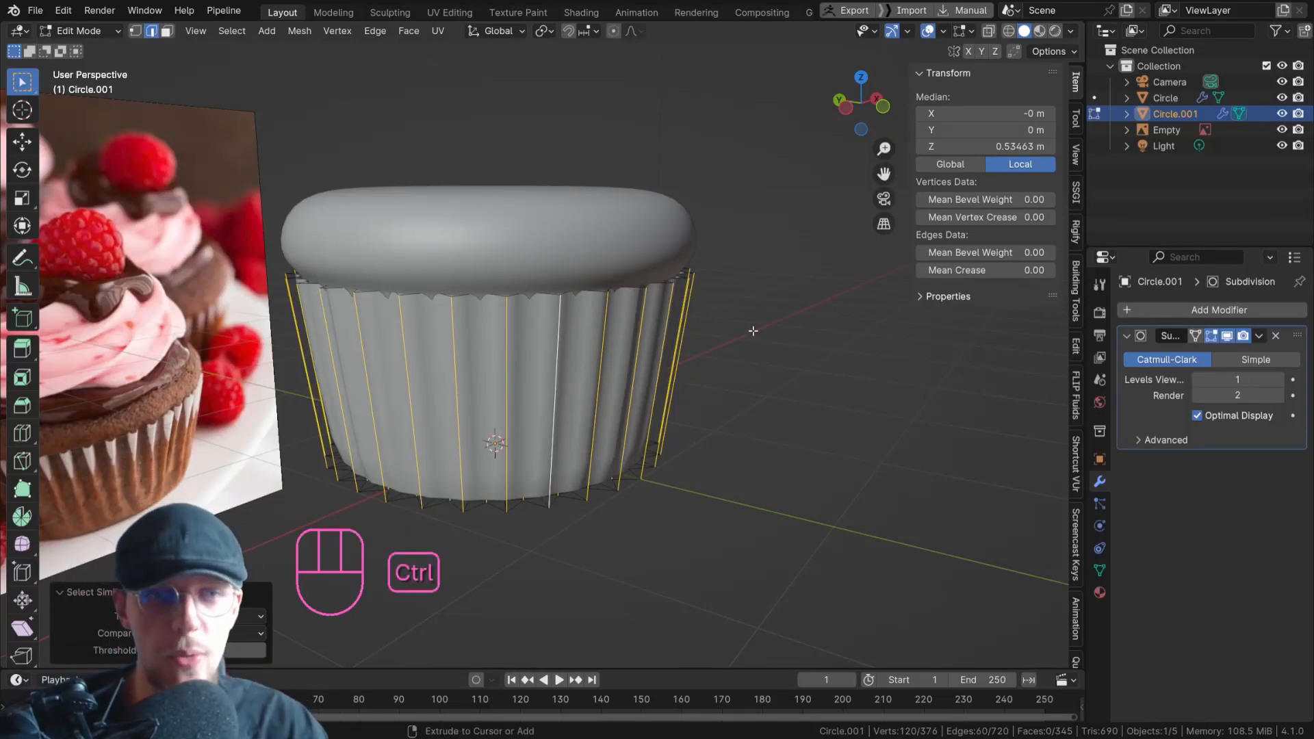
Bevel the selected pleat edges about 0.03 m wide with one segment, return to object mode, and deselect the liner.
key(ctrl+b)
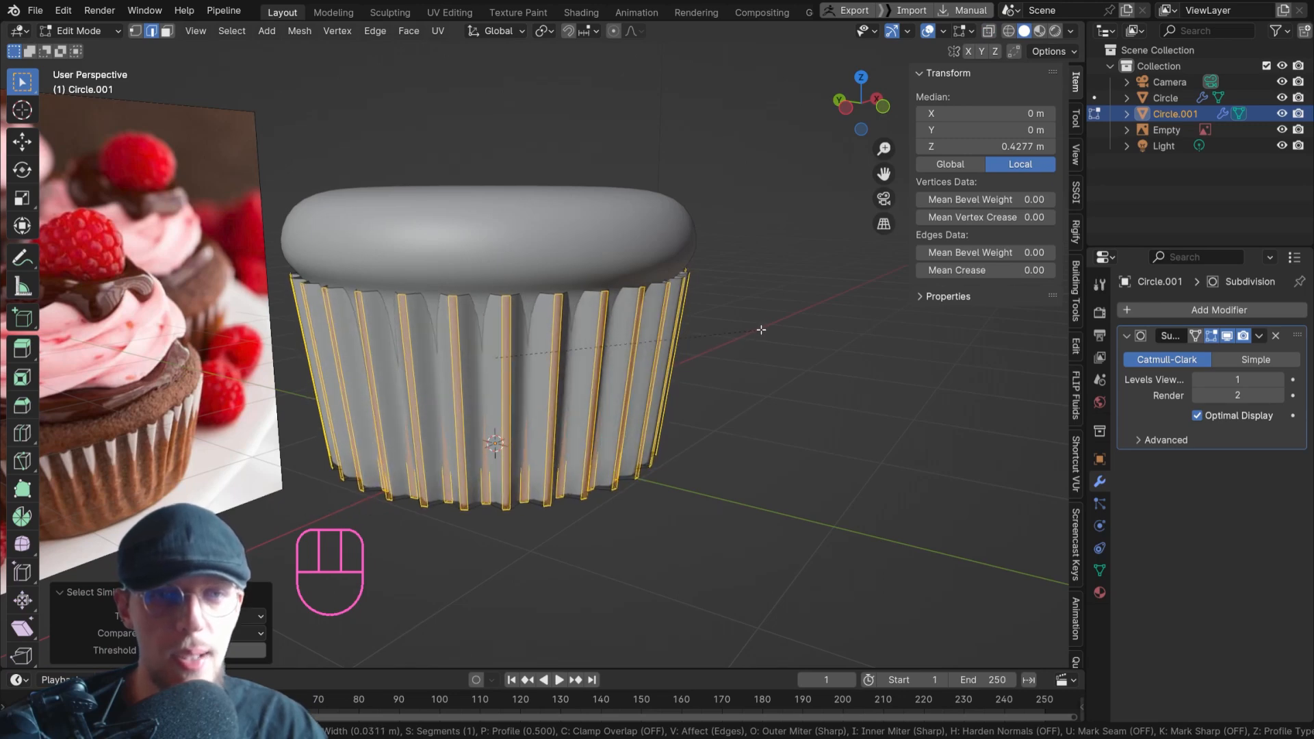
click(761, 329)
middle_drag(757, 329, 405, 290)
key(Tab)
scroll(438, 298, down, 3)
mouse_move(501, 311)
middle_down()
mouse_move(519, 328)
mouse_move(544, 314)
mouse_move(517, 324)
middle_up()
scroll(527, 322, up, 2)
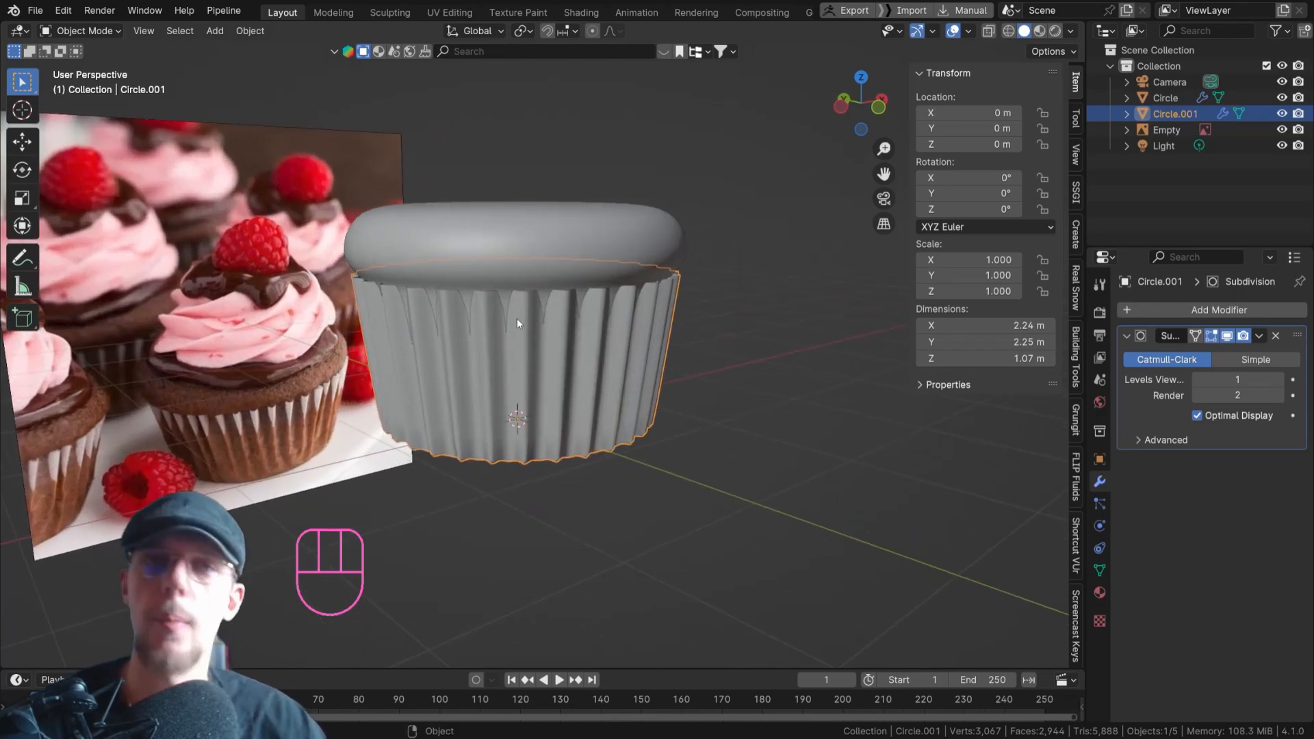
key(Tab)
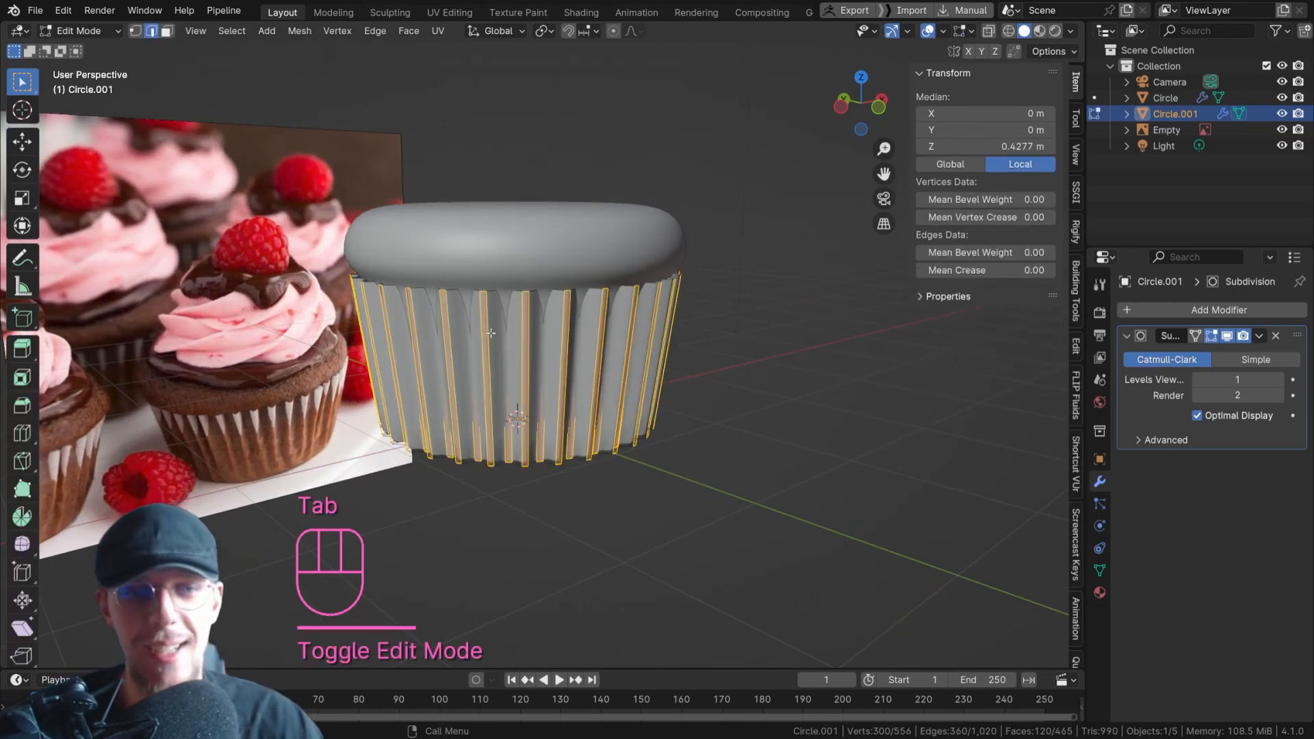
key(Tab)
click(614, 451)
mouse_move(612, 437)
middle_down()
mouse_move(429, 386)
mouse_move(391, 401)
mouse_move(618, 419)
middle_up()
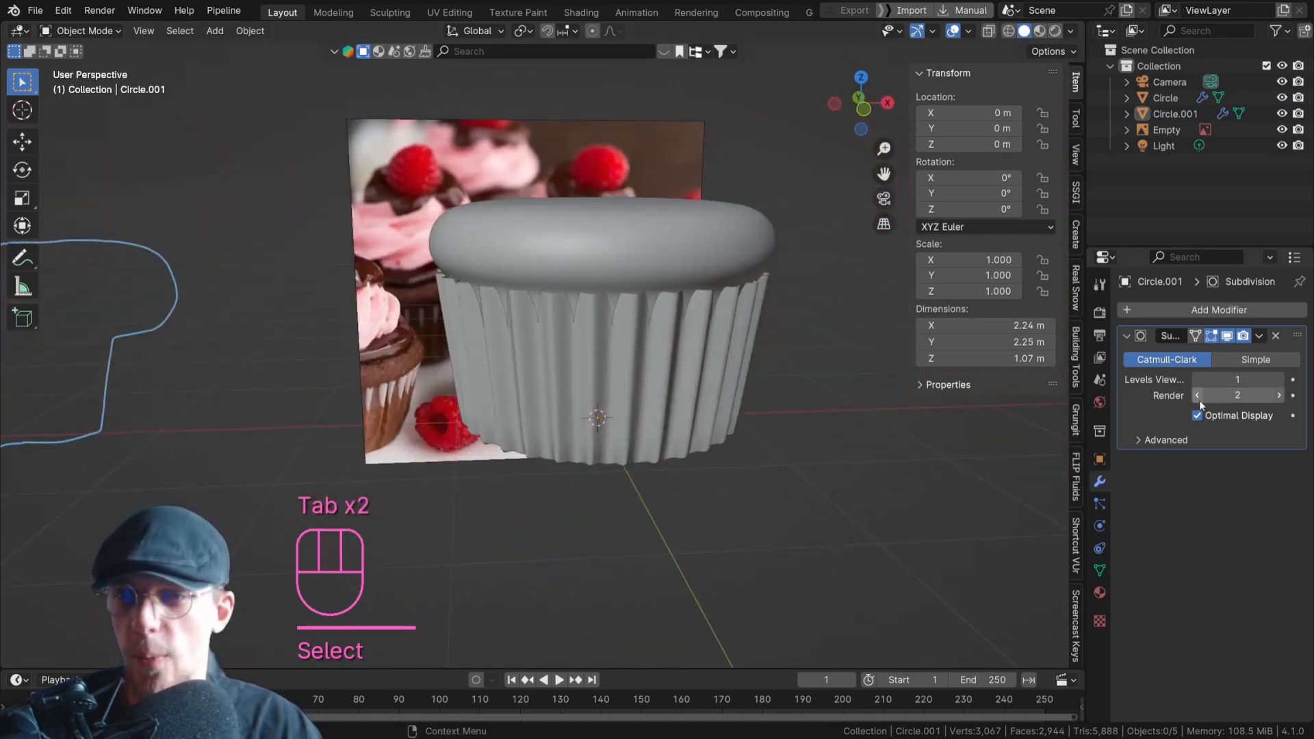
Try a viewport subdivision level of 2 on the liner and restore it to 1, comparing the pleats with the reference photo.
click(1279, 380)
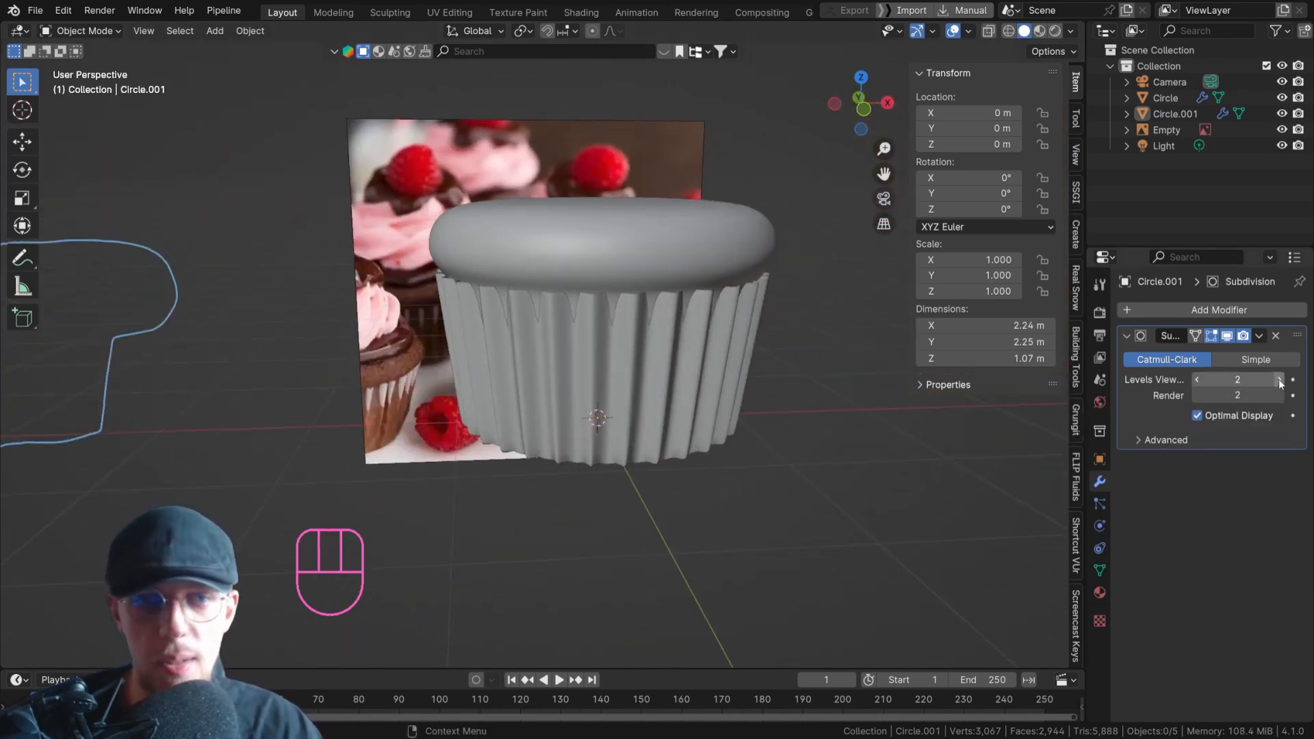
click(1199, 380)
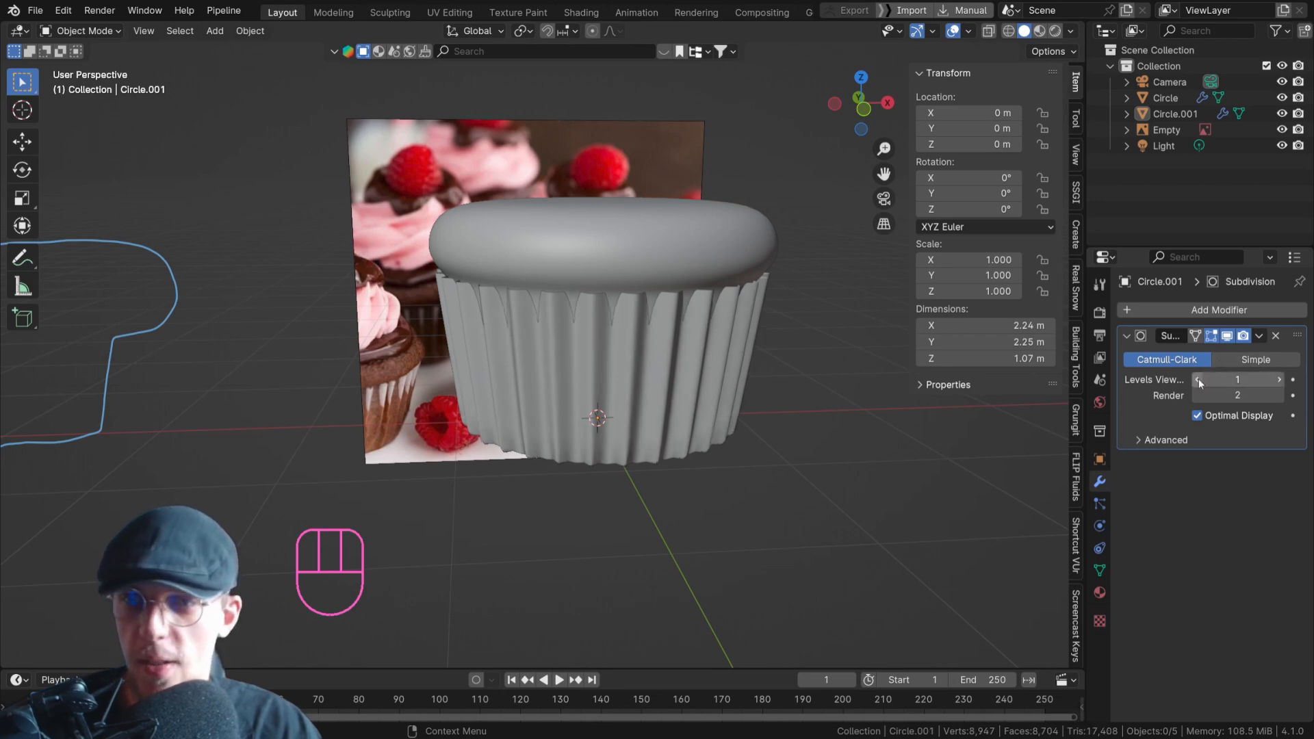
middle_drag(855, 448, 429, 434)
mouse_move(428, 434)
right_down()
mouse_move(431, 331)
mouse_move(390, 317)
mouse_move(446, 329)
mouse_move(293, 400)
mouse_move(457, 432)
mouse_move(378, 452)
right_up()
mouse_move(626, 403)
shift+middle_down()
mouse_move(557, 372)
mouse_move(682, 318)
mouse_move(697, 297)
shift+middle_up()
scroll(678, 328, down, 1)
mouse_move(616, 323)
middle_down()
mouse_move(662, 322)
mouse_move(631, 318)
middle_up()
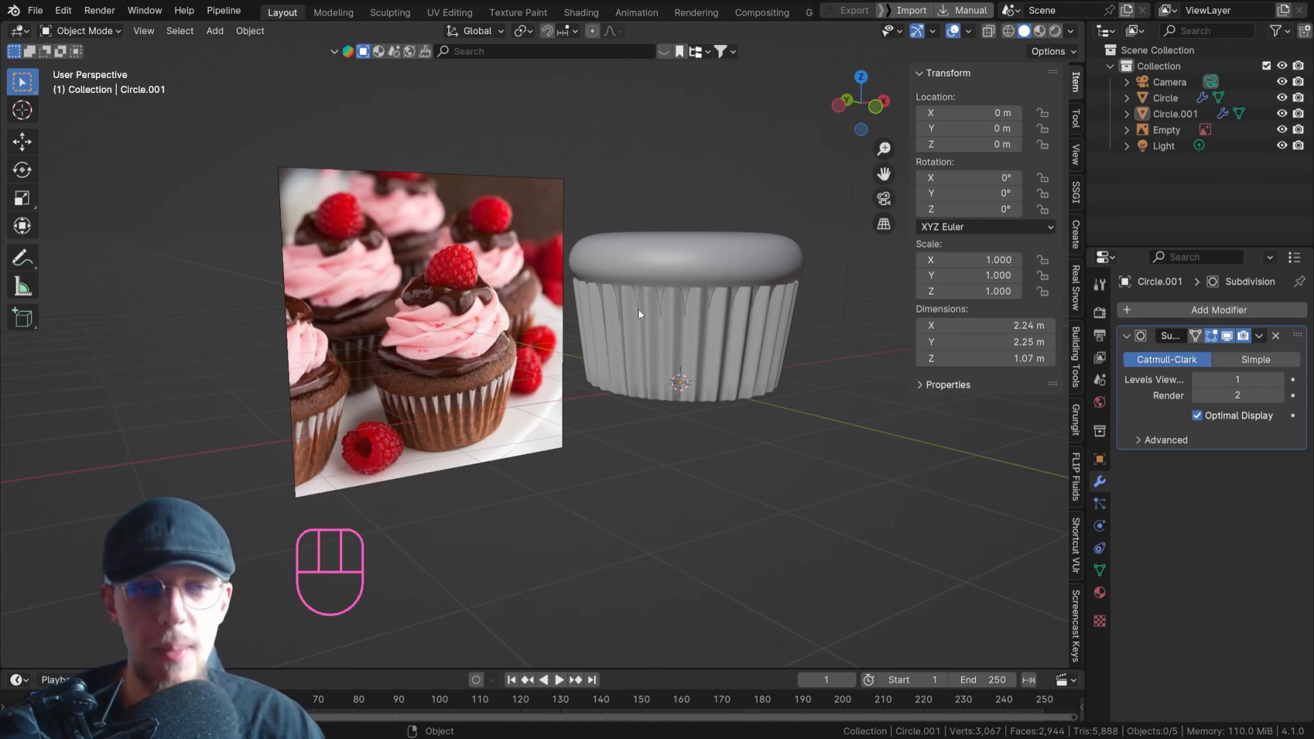
Select the liner and open it for editing with X-ray display turned on.
click(623, 302)
key(Tab)
key(alt+z)
middle_drag(655, 302, 658, 306)
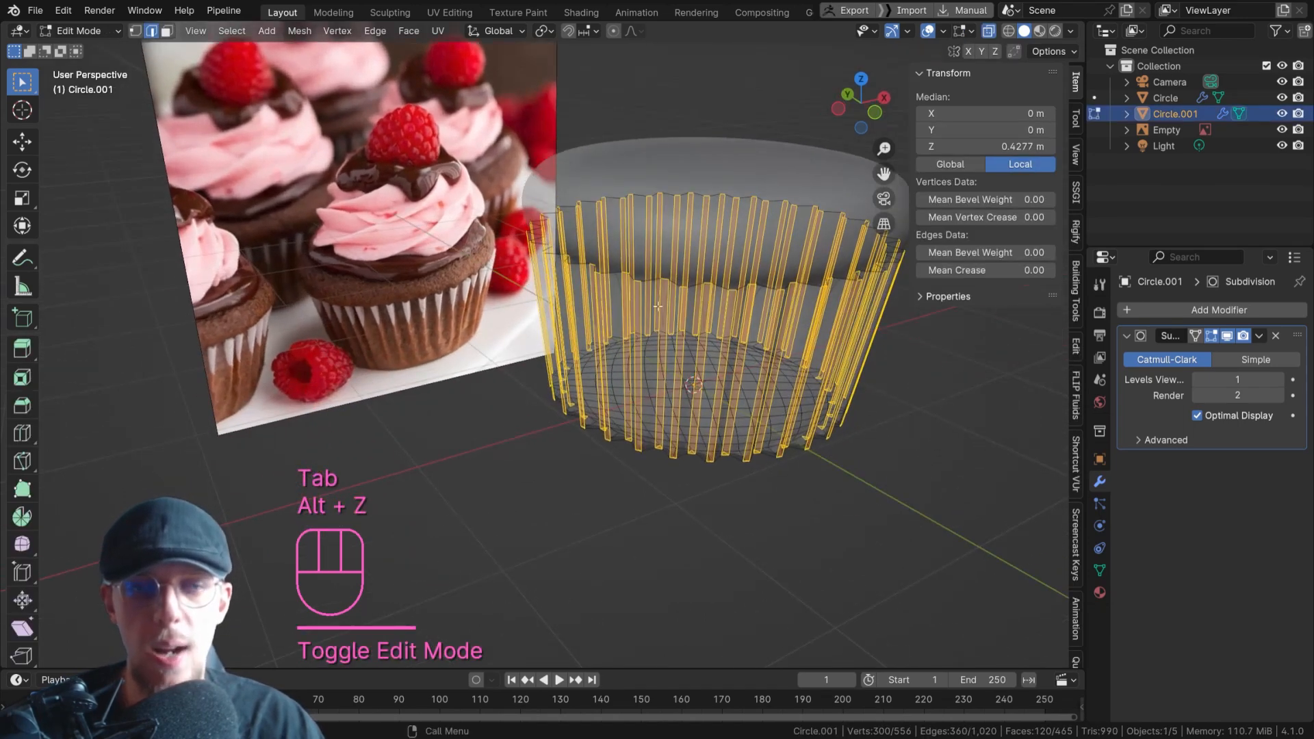
Return the liner to object mode with X-ray display turned off.
key(Tab)
key(alt+z)
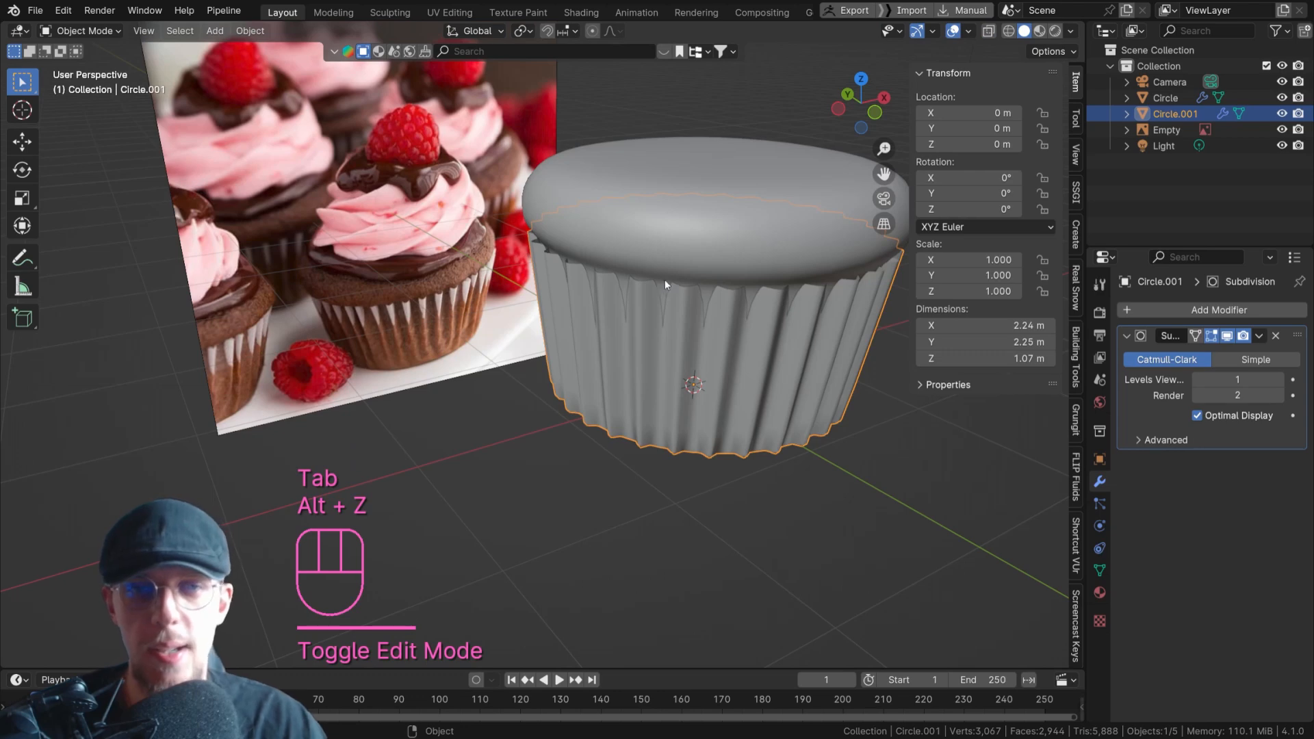
click(593, 339)
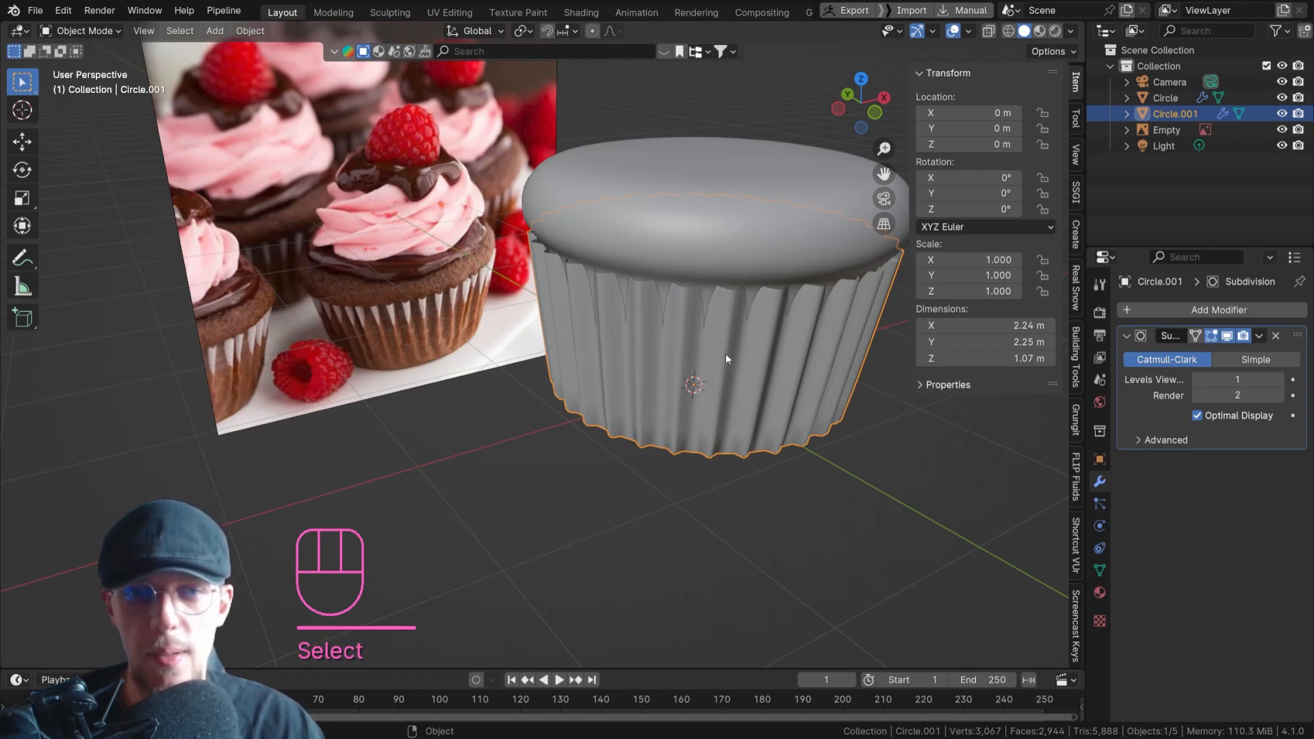
Select the edge loop around the liner's top rim and scale it outward until the liner is about 2.32 m wide.
key(Tab)
key(alt+z)
key(2)
alt+click(641, 195)
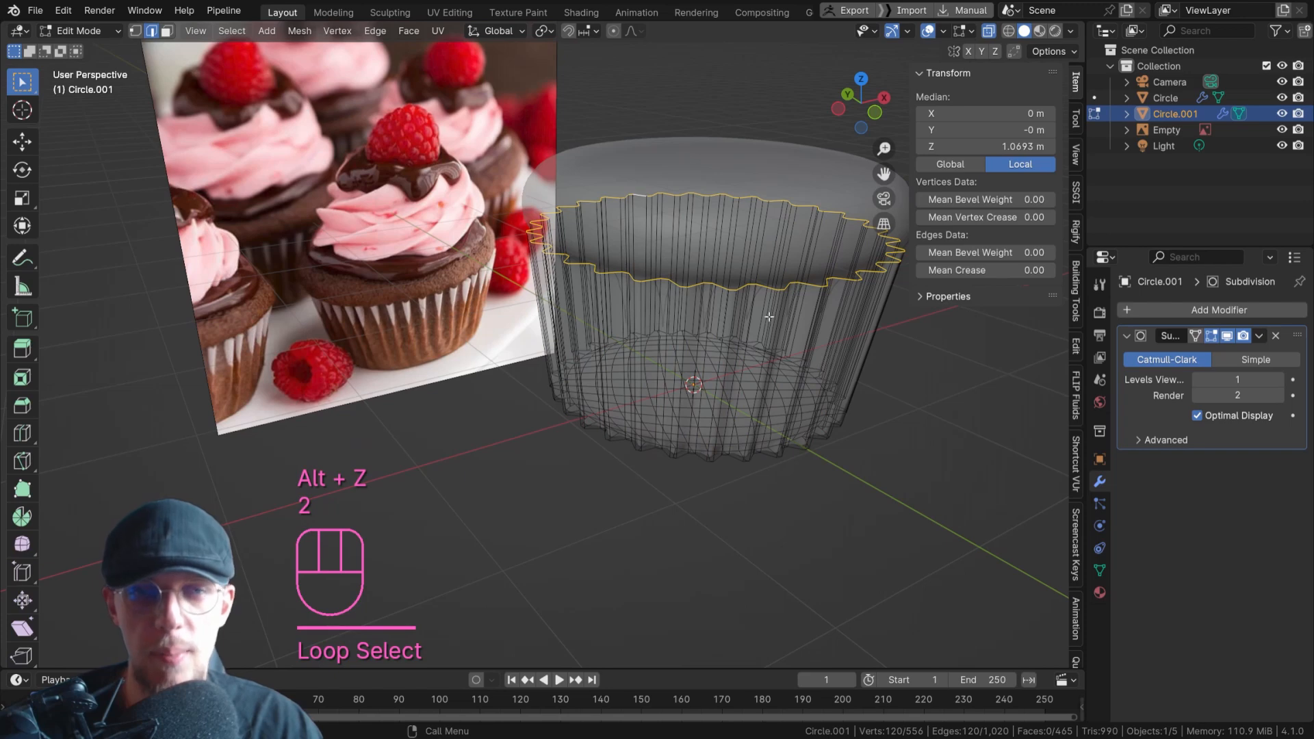
key(alt+z)
scroll(770, 318, up, 2)
key(s)
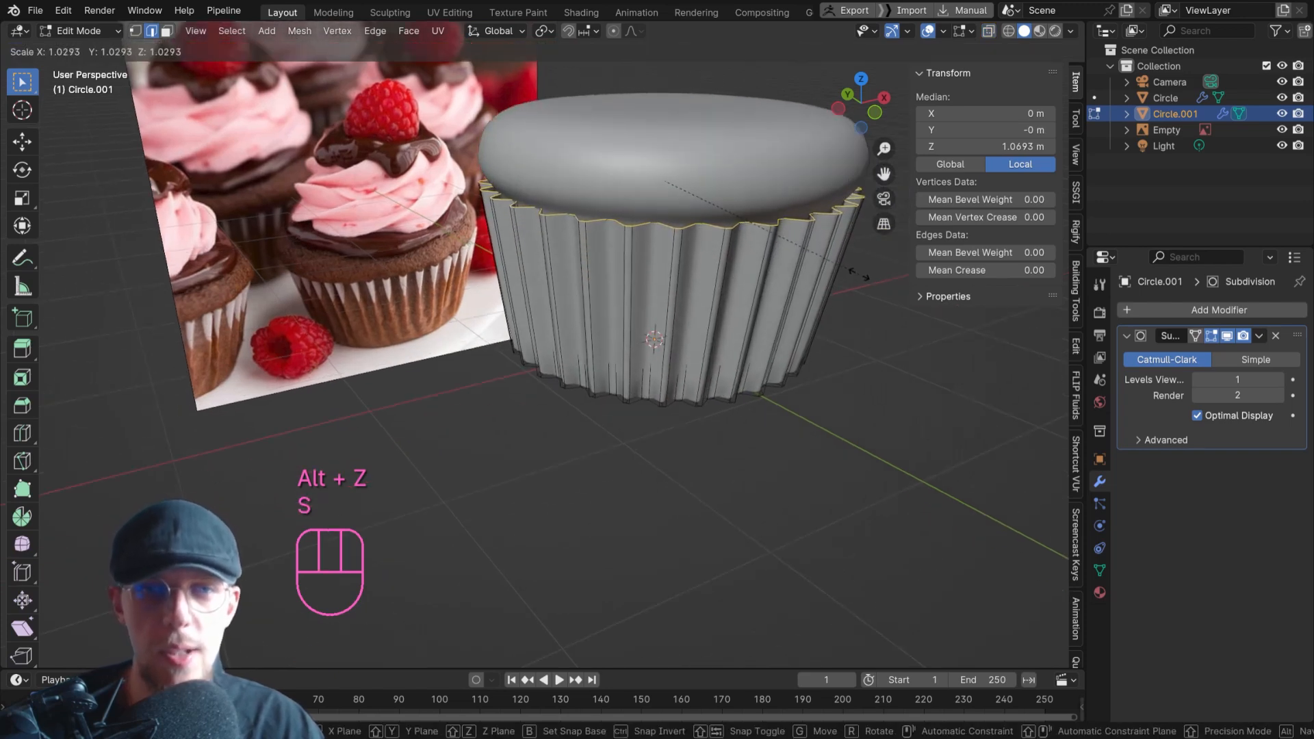
click(859, 274)
key(Tab)
scroll(648, 282, down, 4)
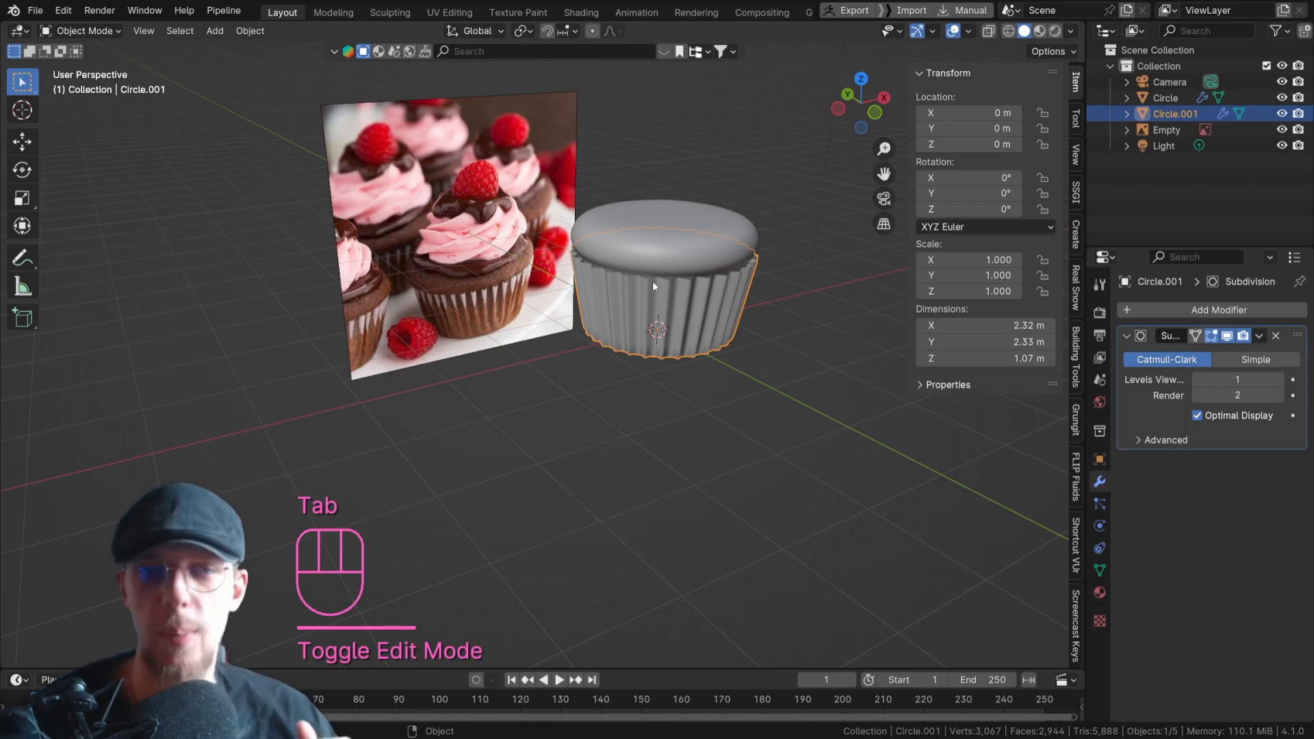
Add a Shrinkwrap modifier to the liner and pick the cupcake base, Circle, as its target.
scroll(652, 281, up, 2)
scroll(650, 274, down, 1)
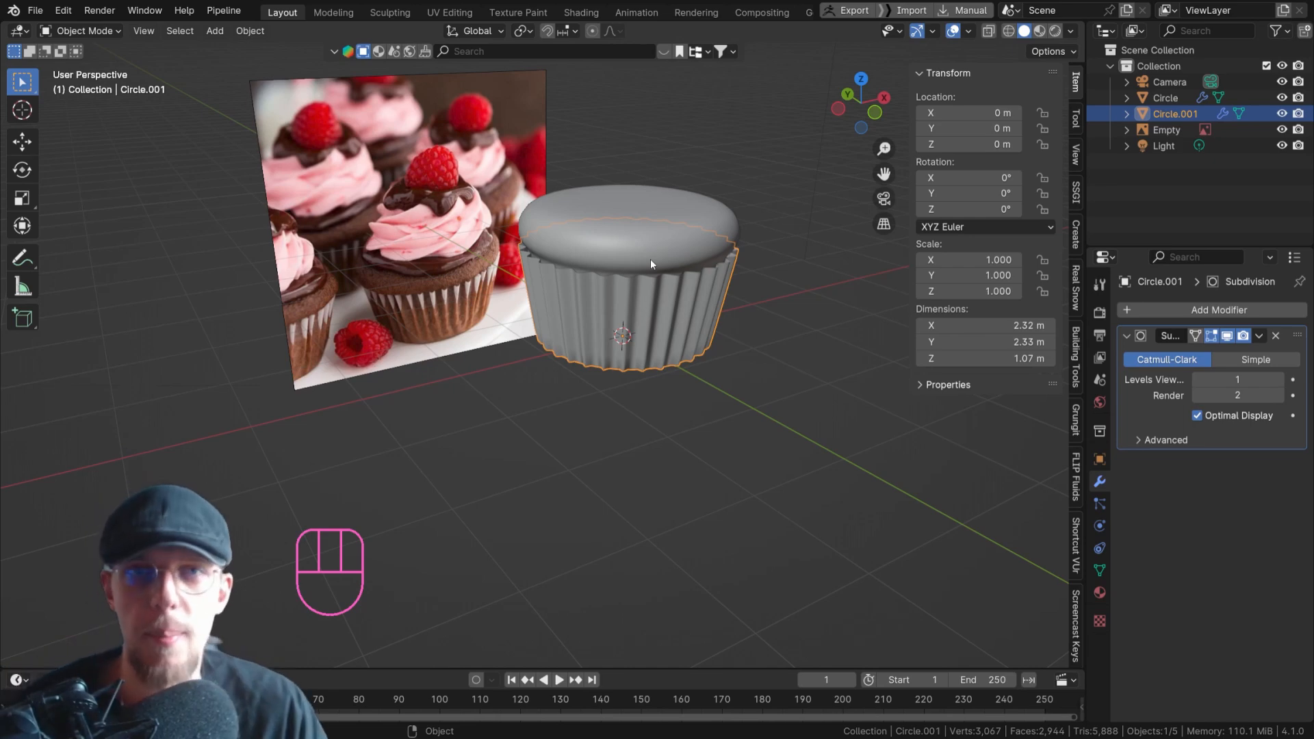
scroll(644, 299, up, 2)
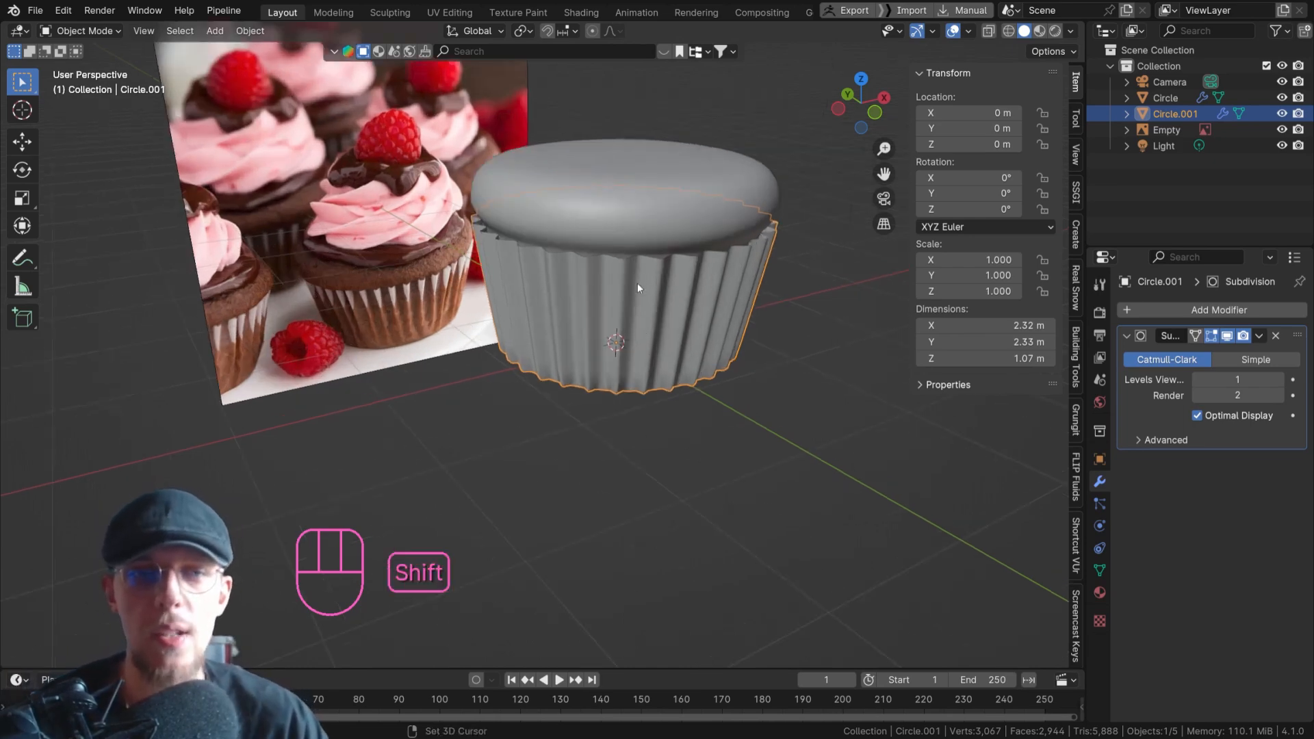
shift+middle_drag(635, 278, 651, 321)
click(1192, 308)
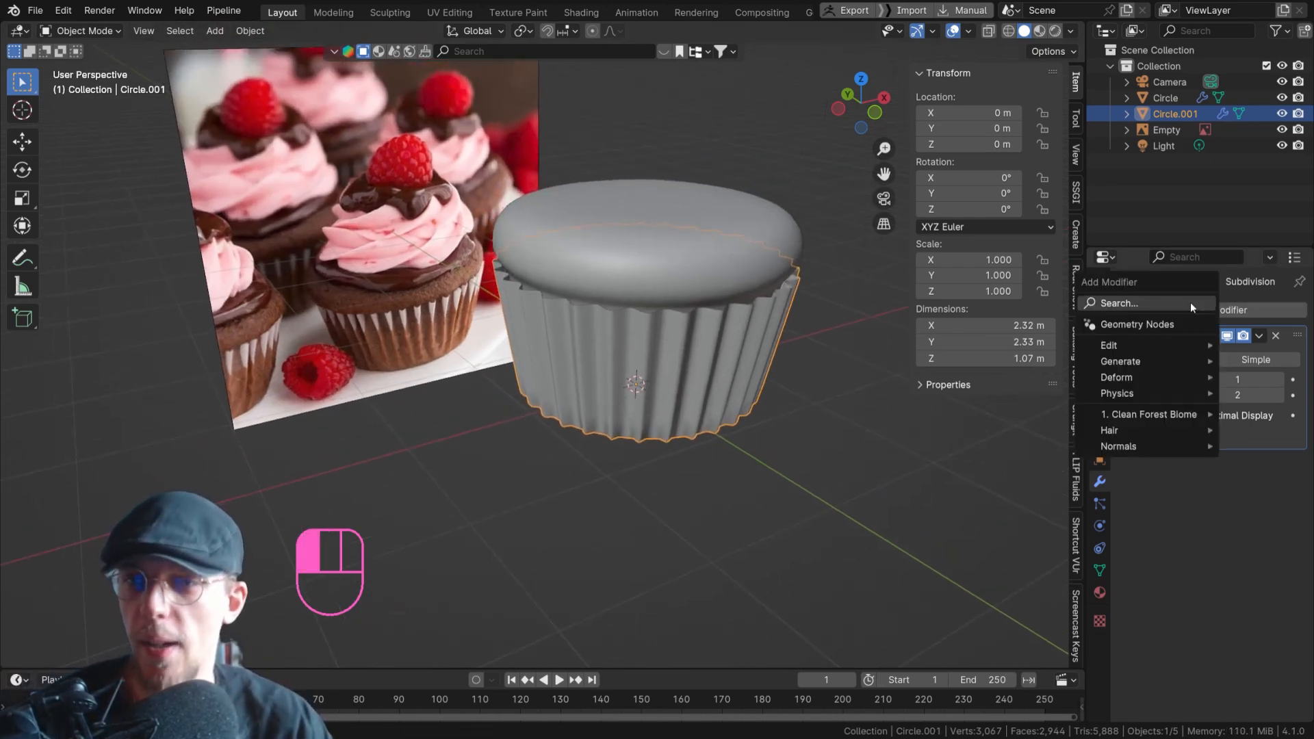
click(1192, 301)
text(shrink)
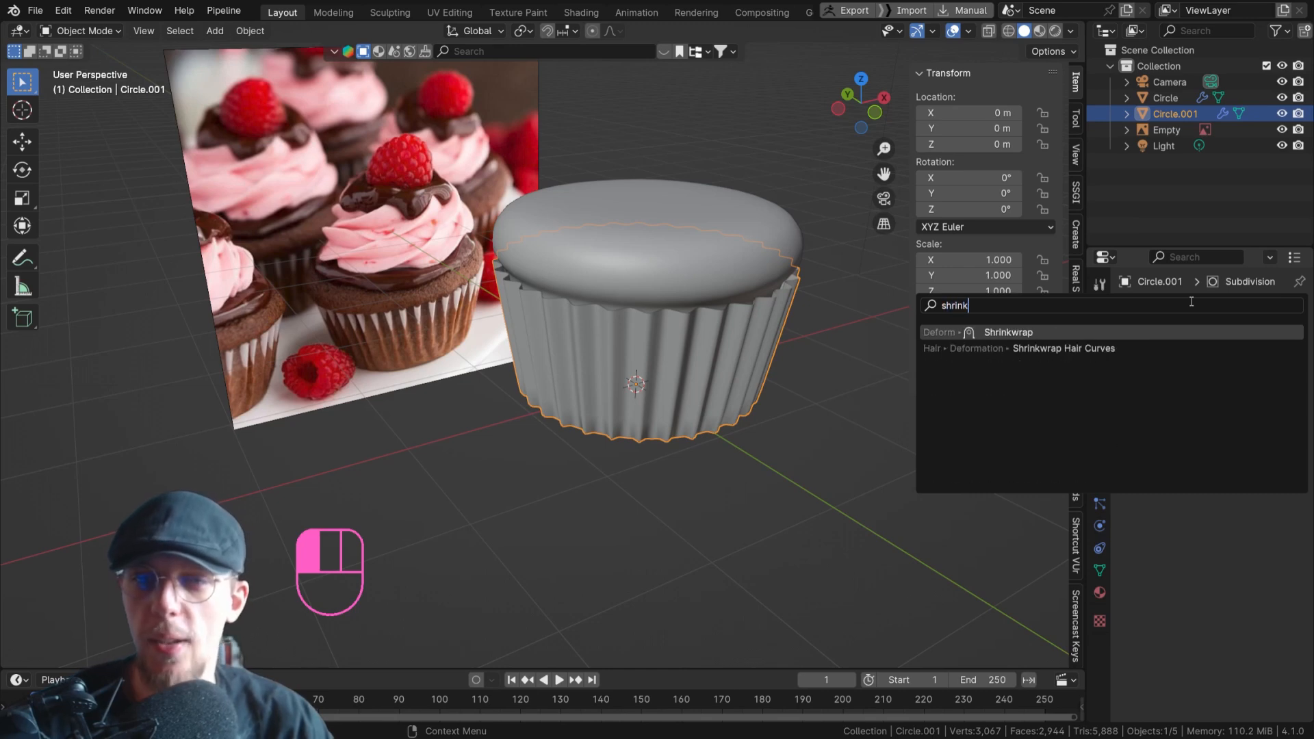
key(Return)
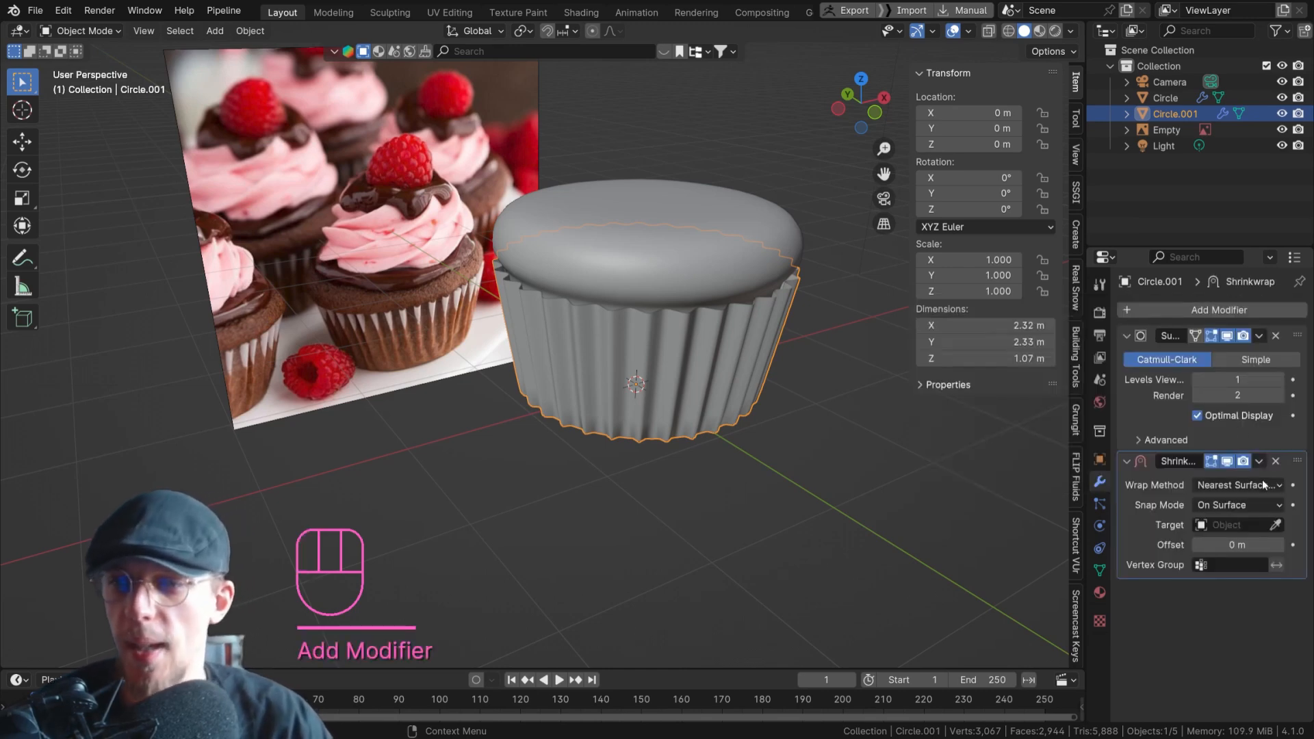
click(1275, 525)
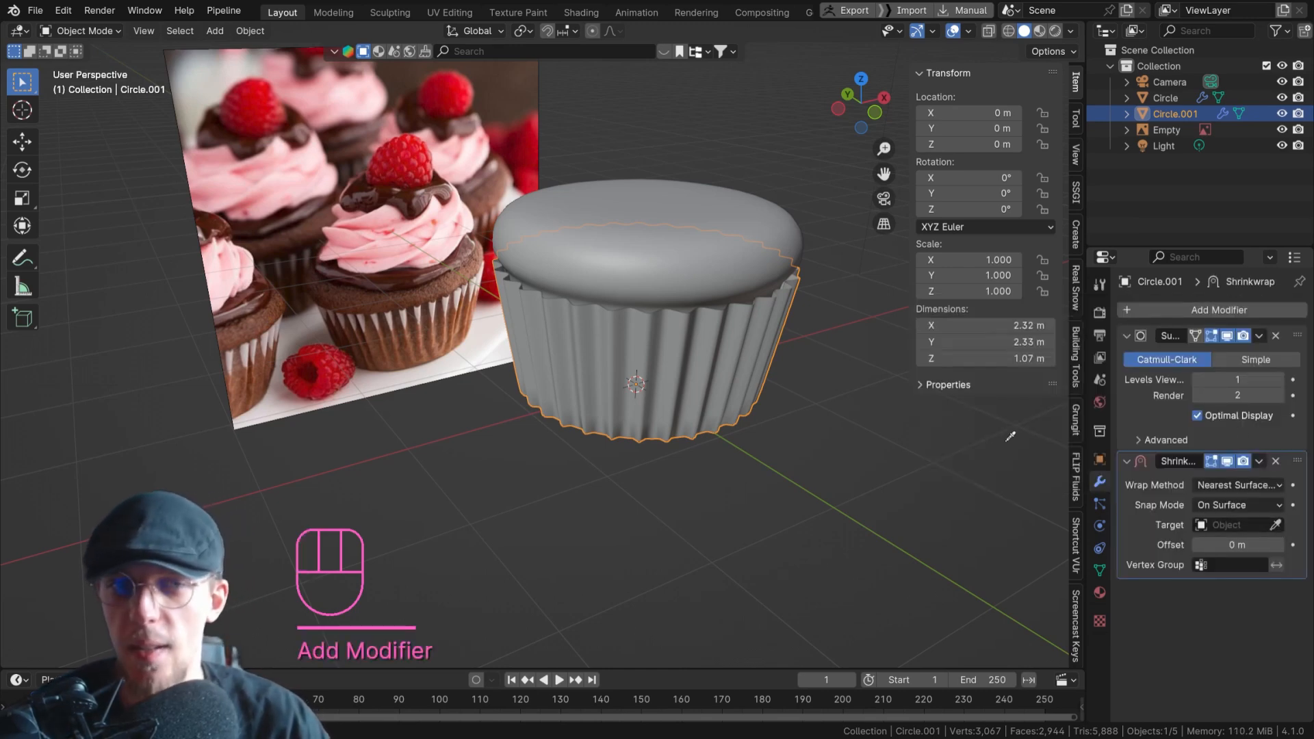
click(713, 271)
Examine how the shrinkwrapped liner sits against the cupcake base and widen the properties editor.
scroll(703, 311, down, 3)
middle_drag(704, 317, 674, 269)
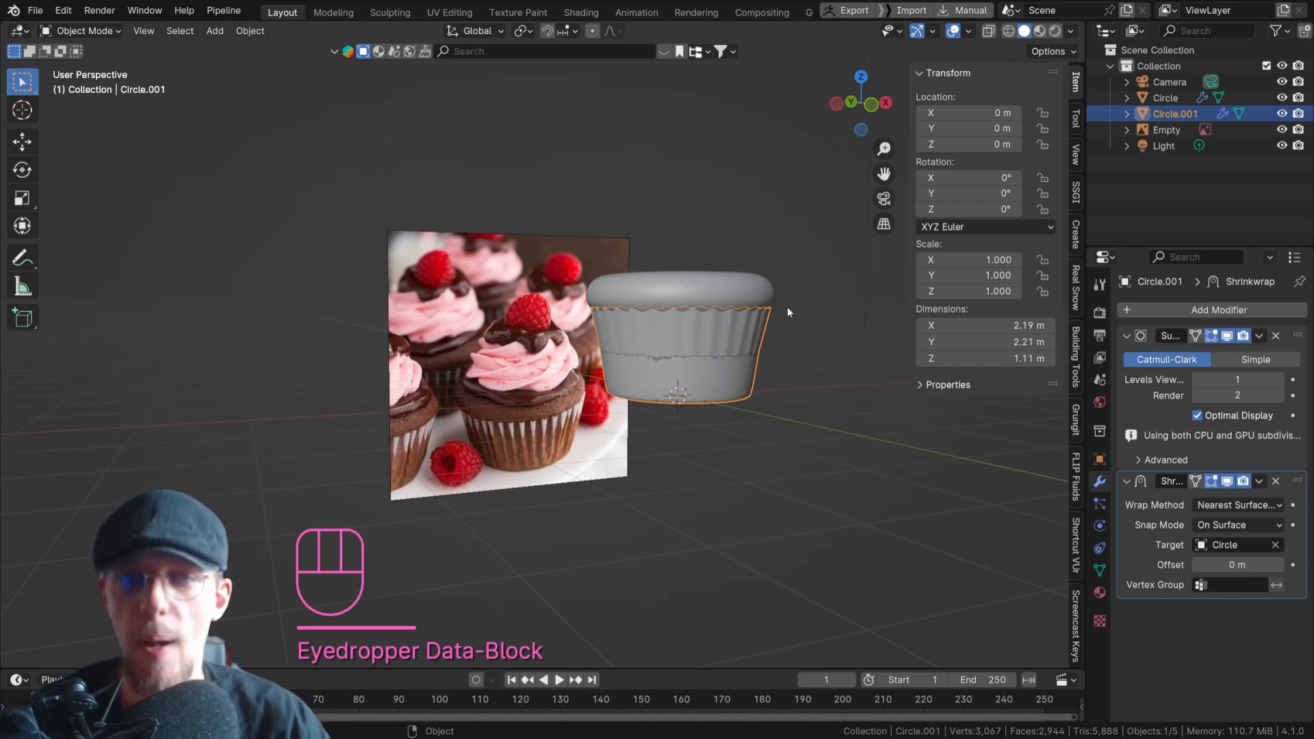
scroll(795, 324, up, 3)
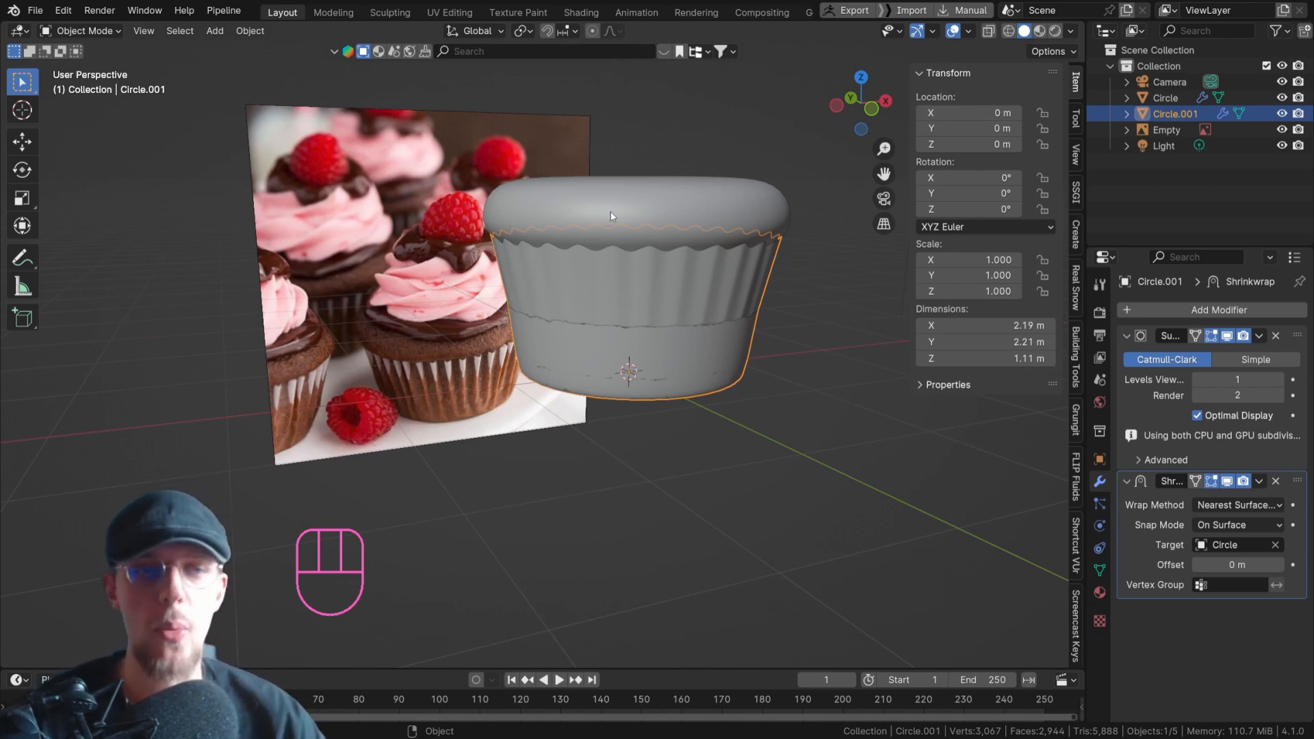
scroll(507, 409, up, 4)
mouse_move(441, 402)
mouse_down()
mouse_move(386, 400)
mouse_move(531, 382)
mouse_move(393, 405)
mouse_move(527, 362)
mouse_move(479, 376)
mouse_up()
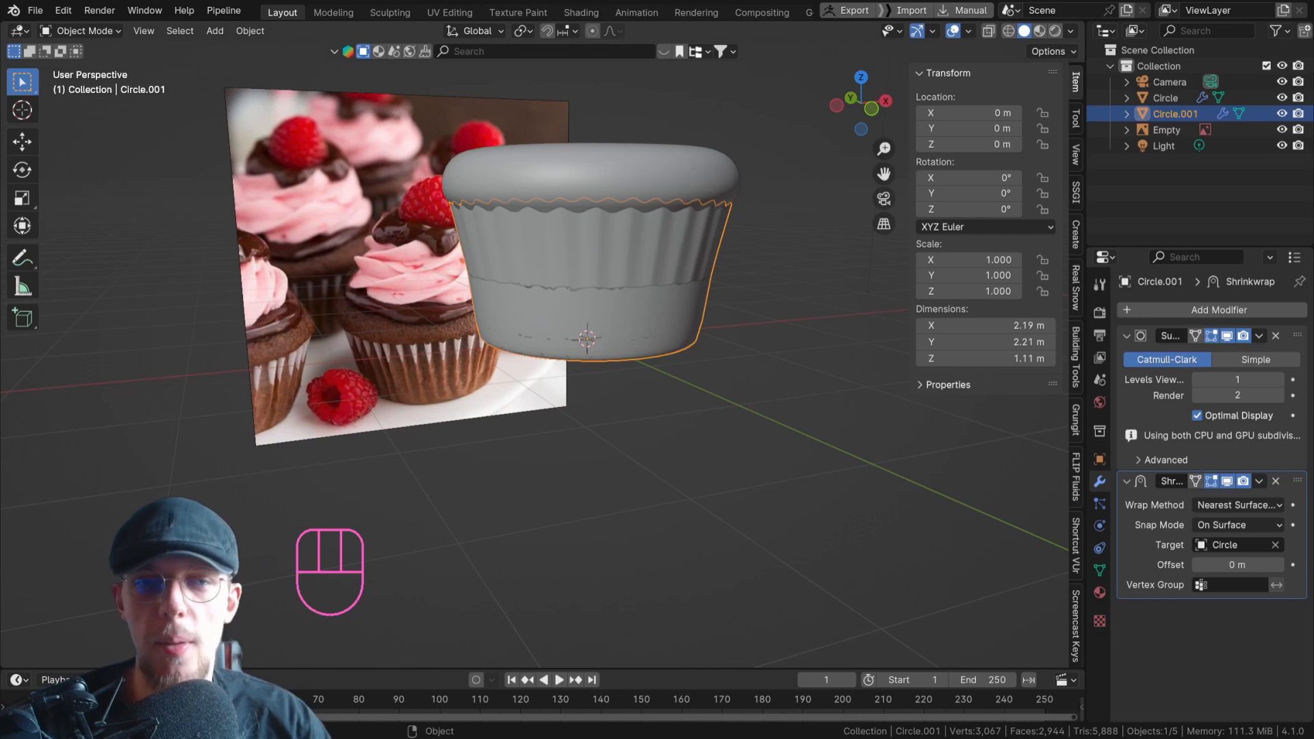
click(1086, 411)
drag(1086, 411, 991, 411)
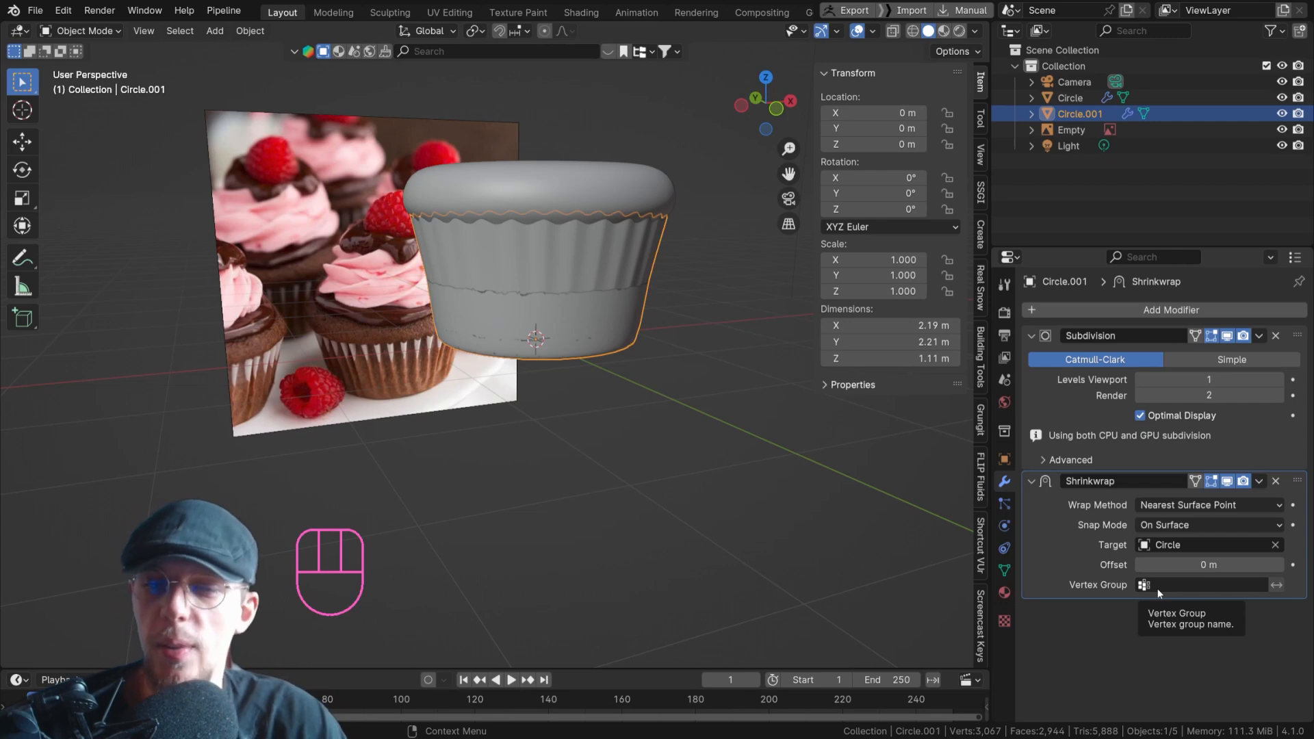
Add a vertex group to the liner and name it Shrinkwrap.
click(1005, 572)
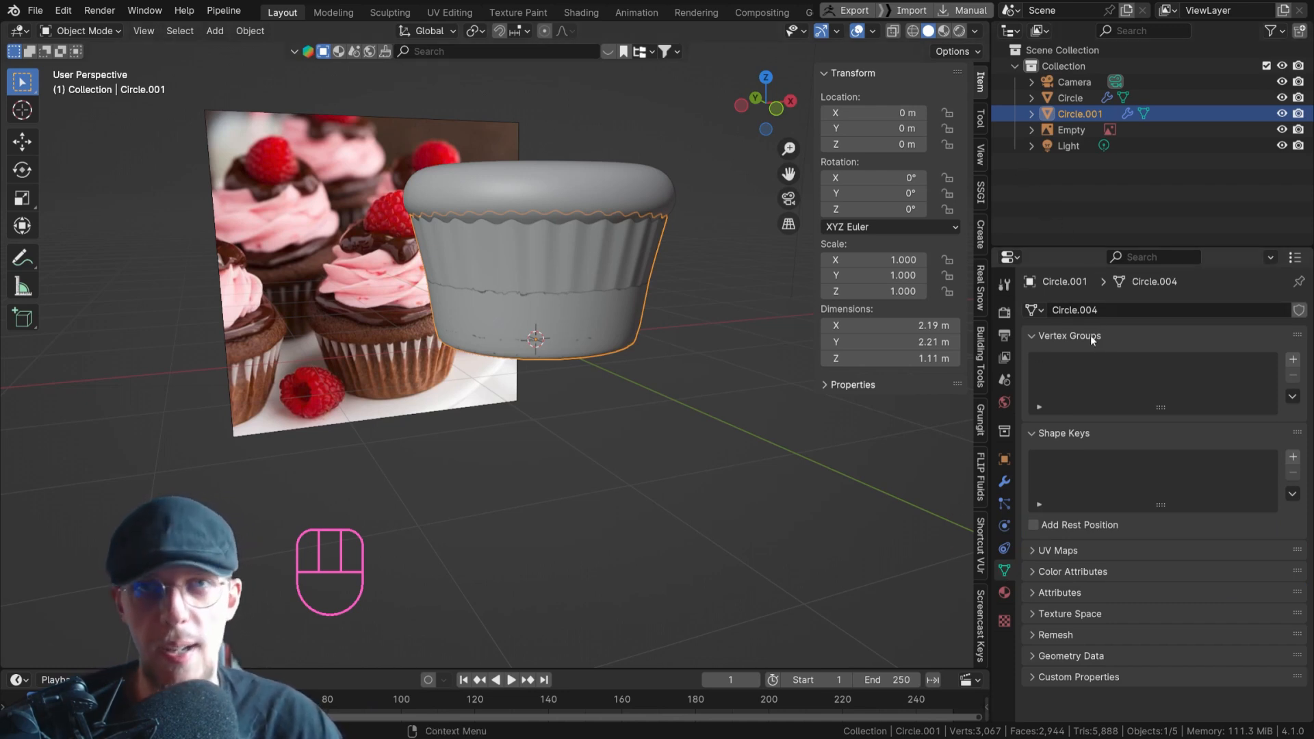
click(1293, 359)
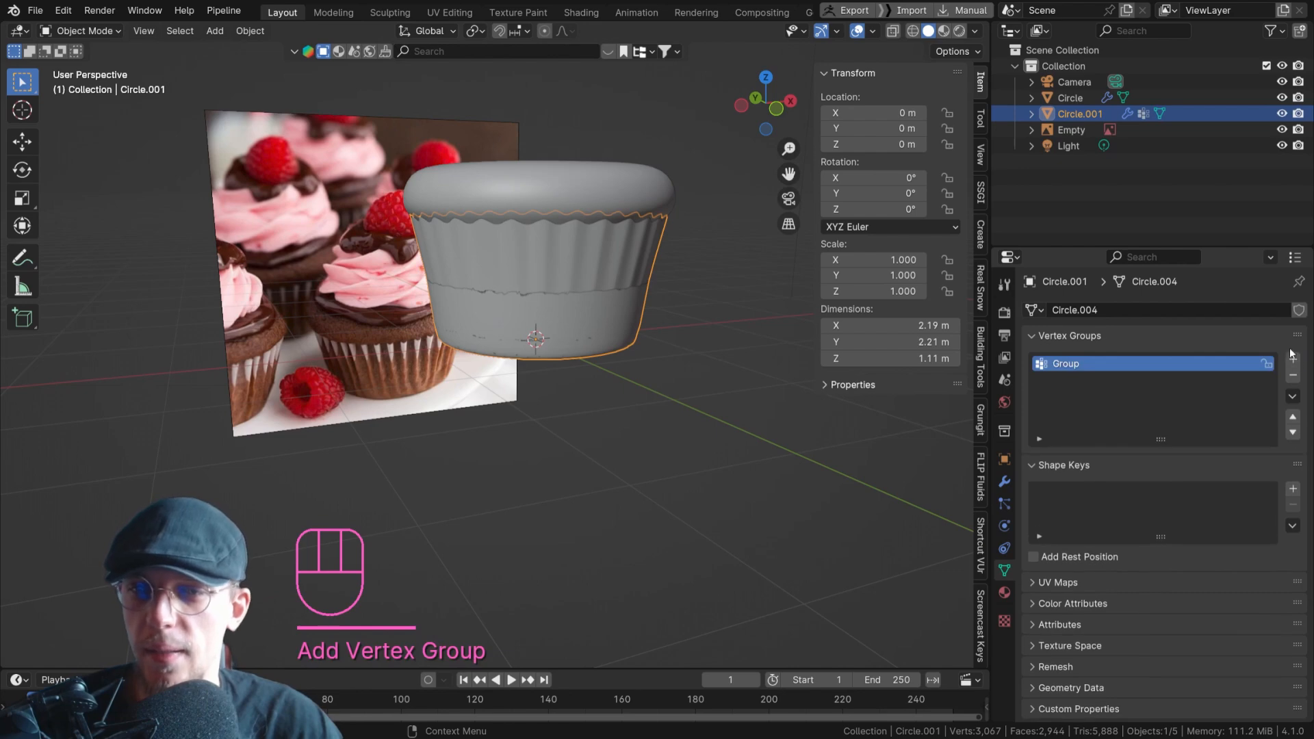
double_click(1081, 367)
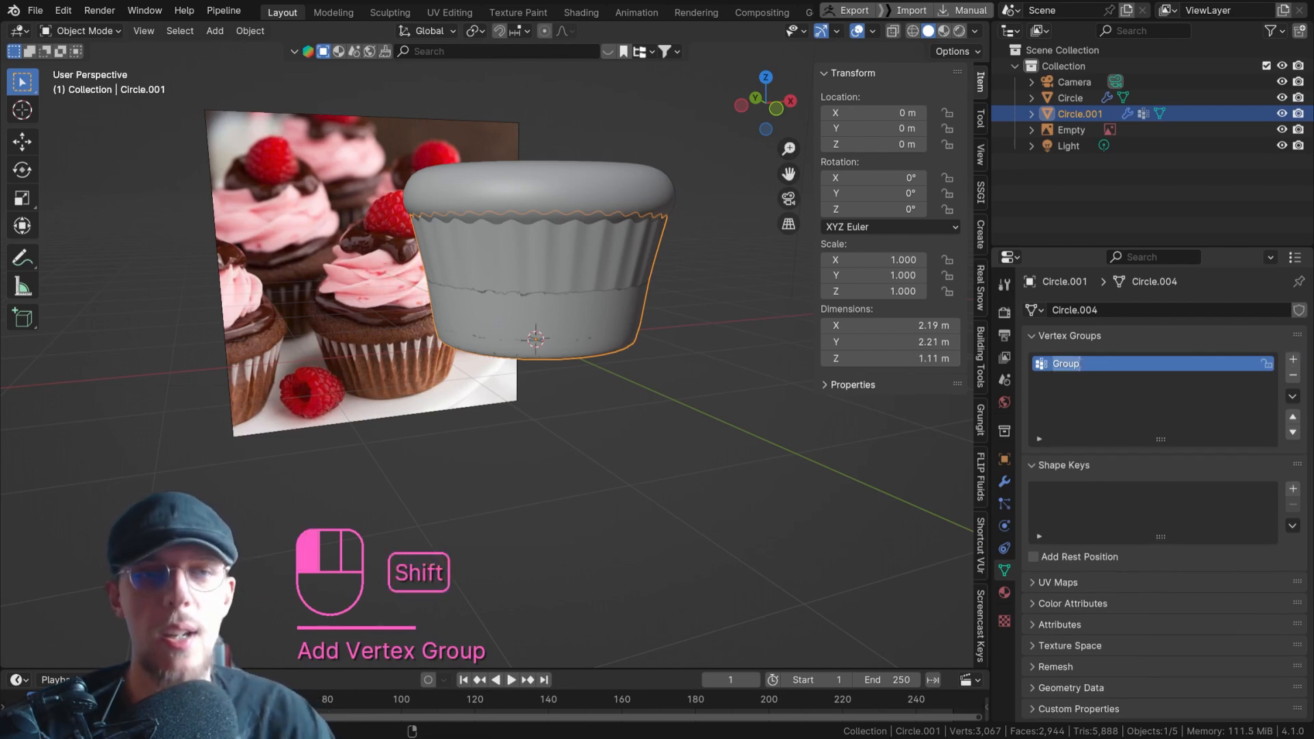
text(Shrinkwrap)
key(Return)
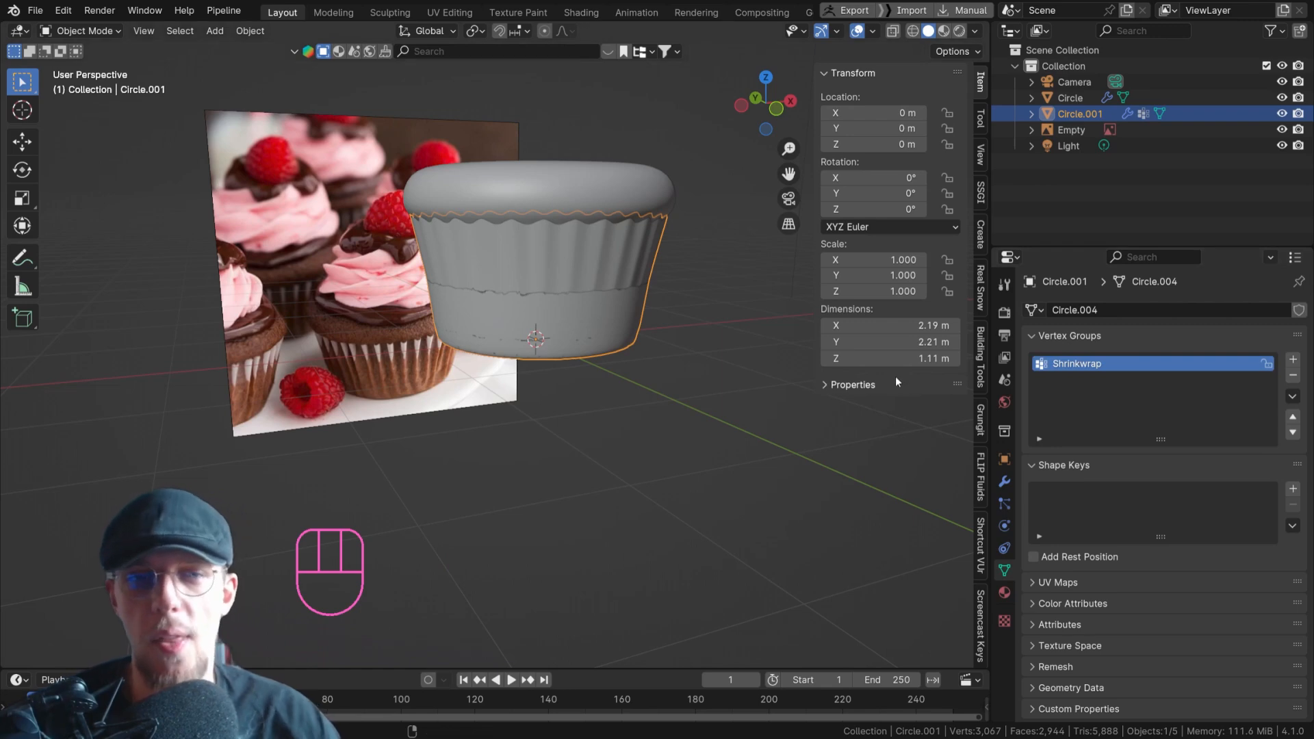
Open the liner for editing in vertex selection, clear the selection, and examine the vertex rows along its sides.
key(Tab)
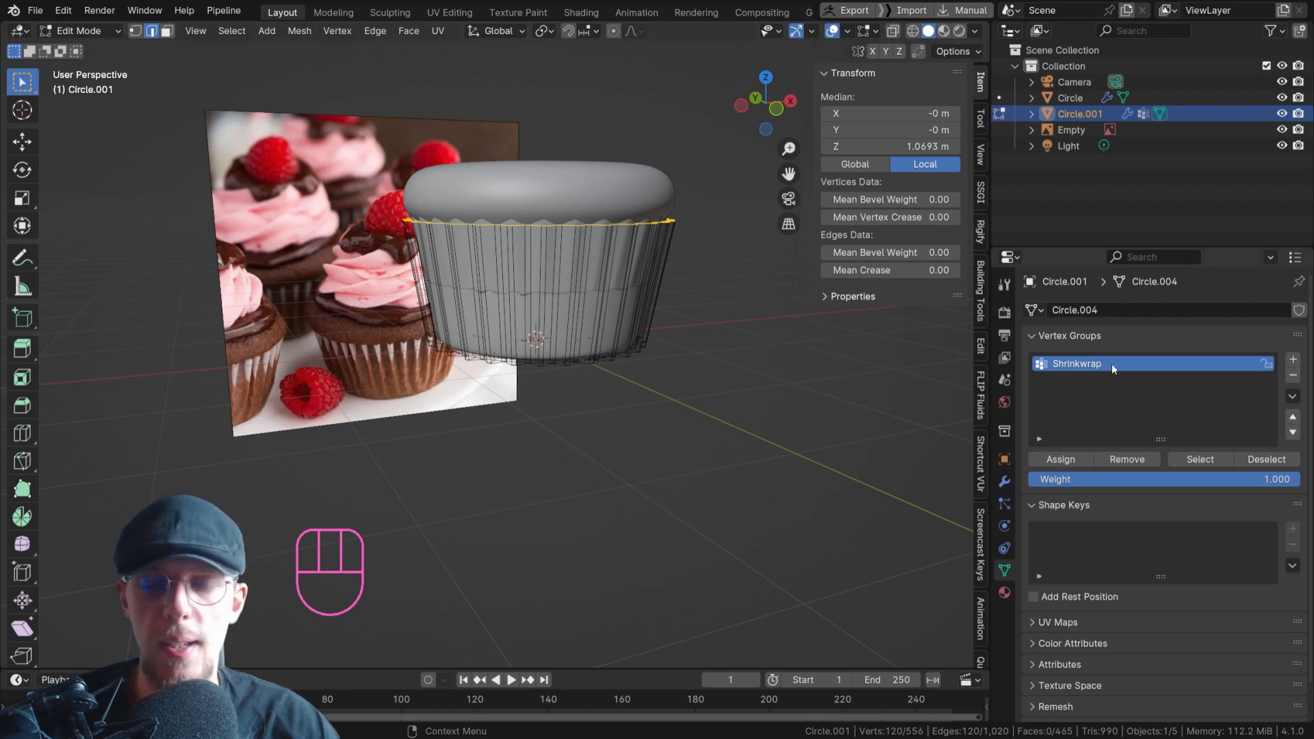
key(1)
drag(784, 407, 274, 301)
key(alt+z)
key(alt+z)
click(719, 321)
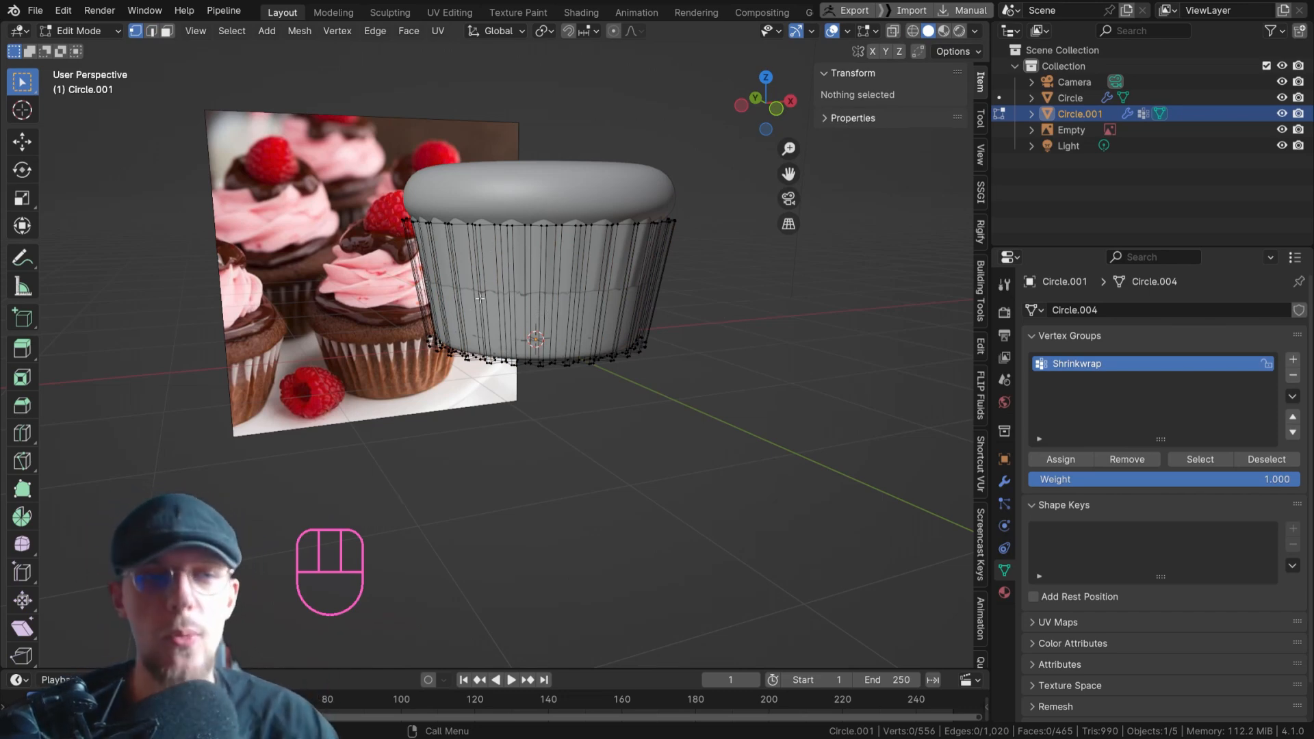
scroll(480, 279, up, 2)
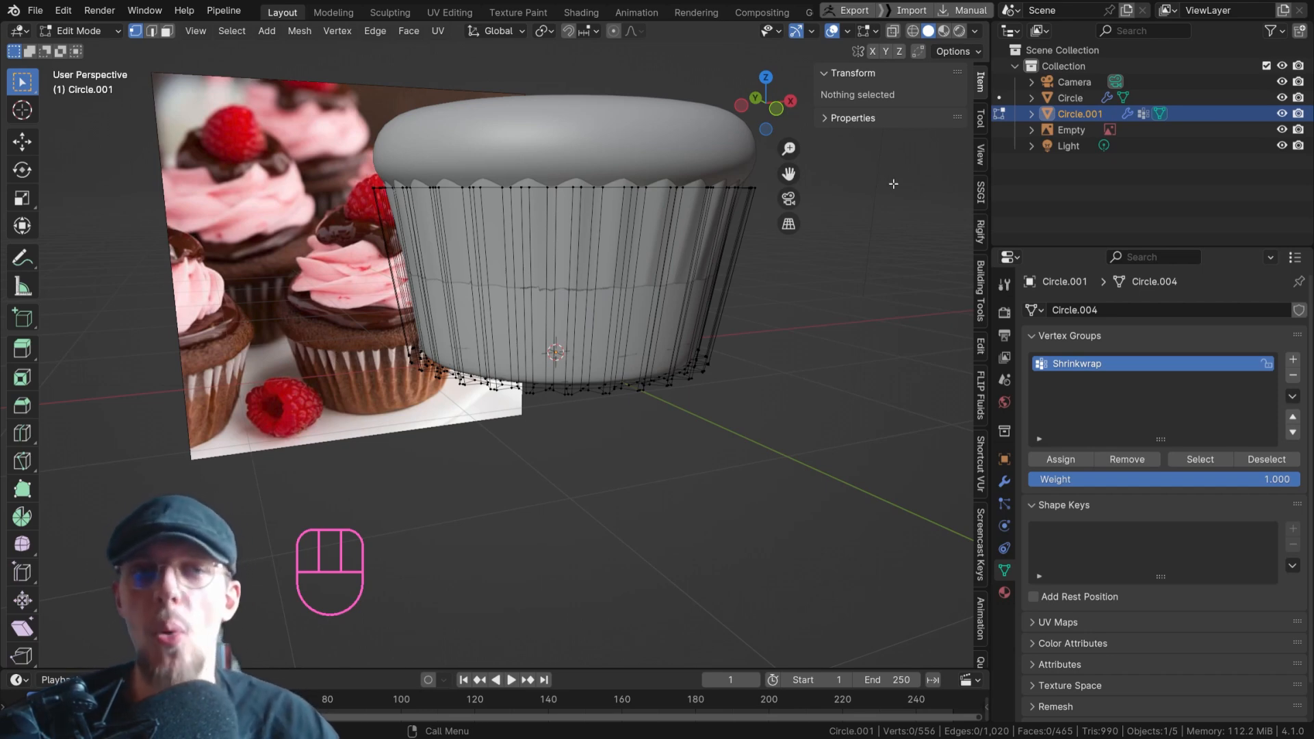
key(Tab)
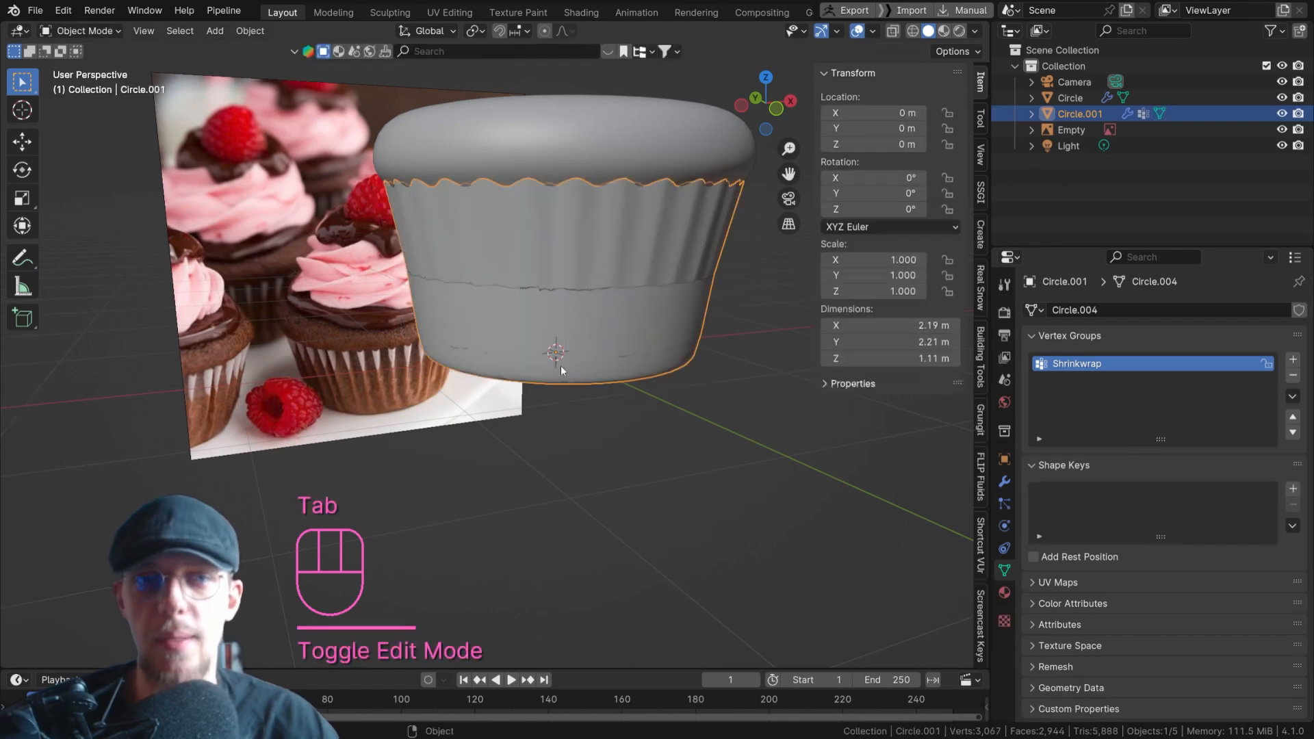
Turn off the Shrinkwrap modifier's viewport display on the liner.
click(1004, 481)
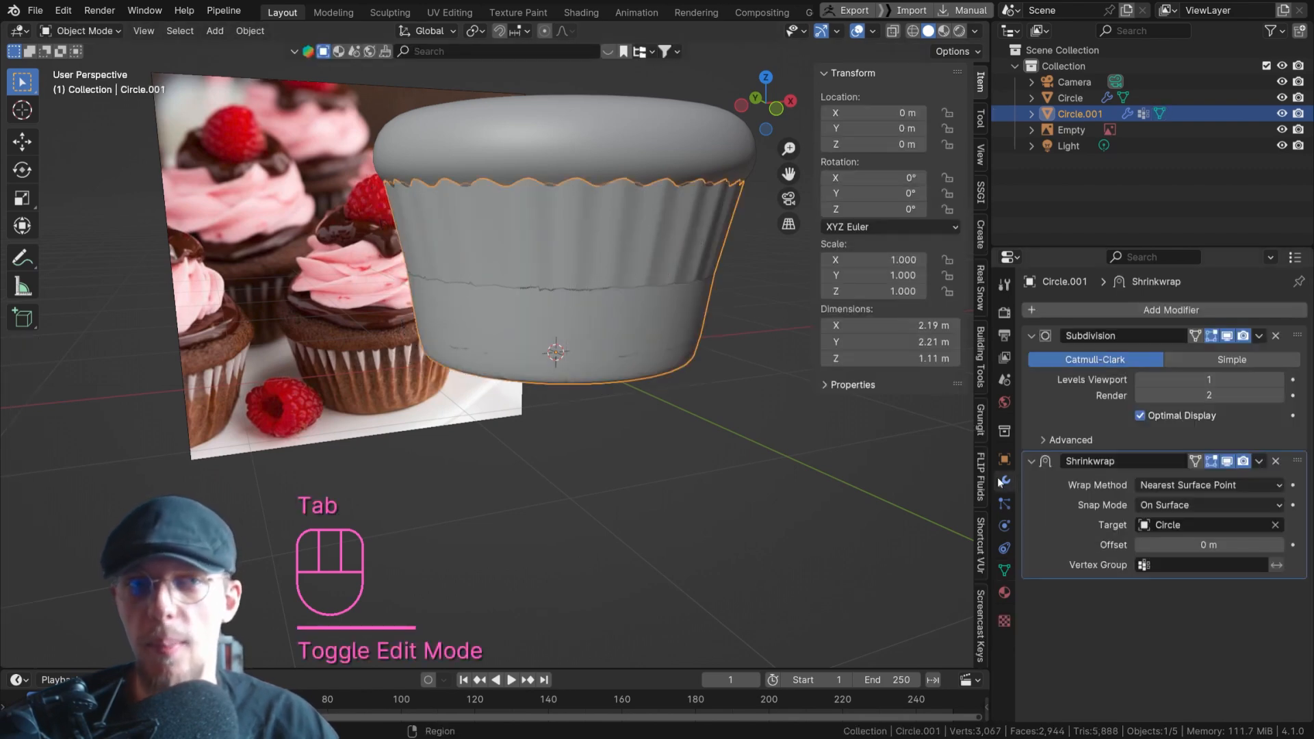
middle_drag(541, 207, 563, 275)
click(1227, 462)
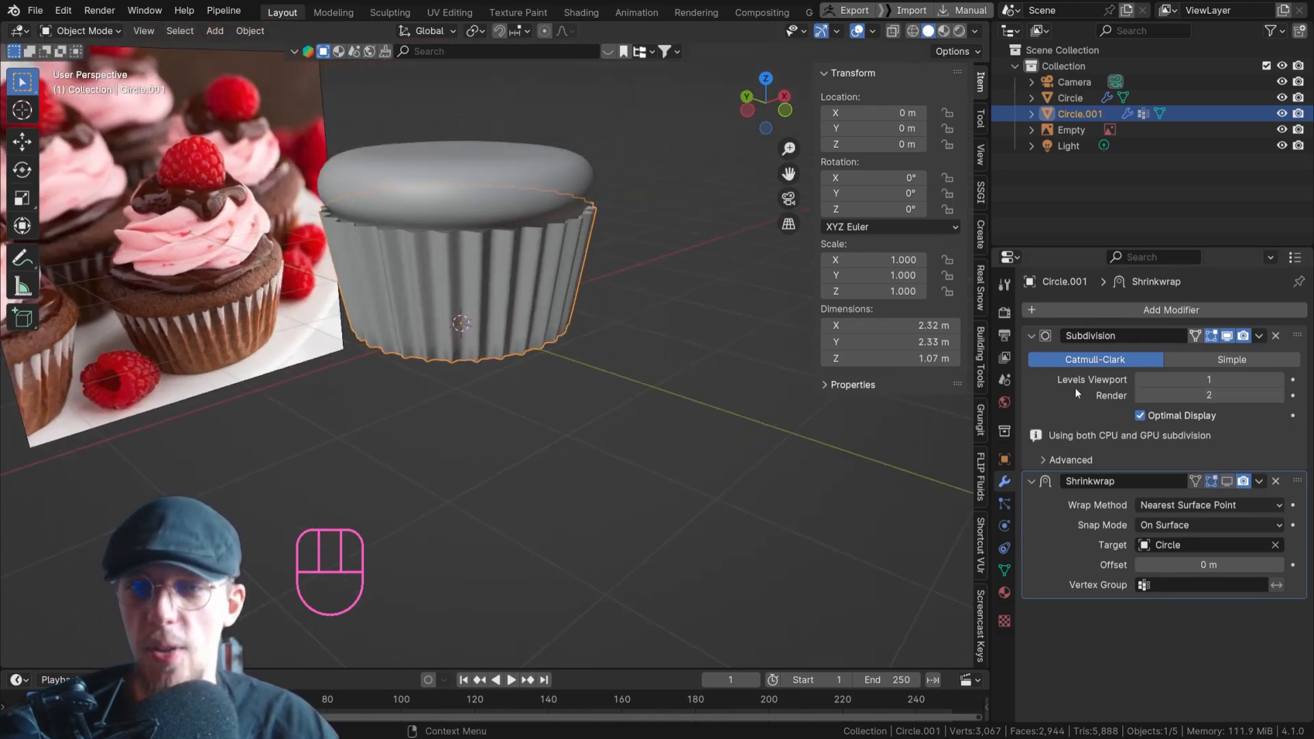
Try applying the Subdivision modifier to inspect the resulting mesh on the liner's sides, and undo it.
key(ctrl+a)
key(Tab)
scroll(466, 275, up, 4)
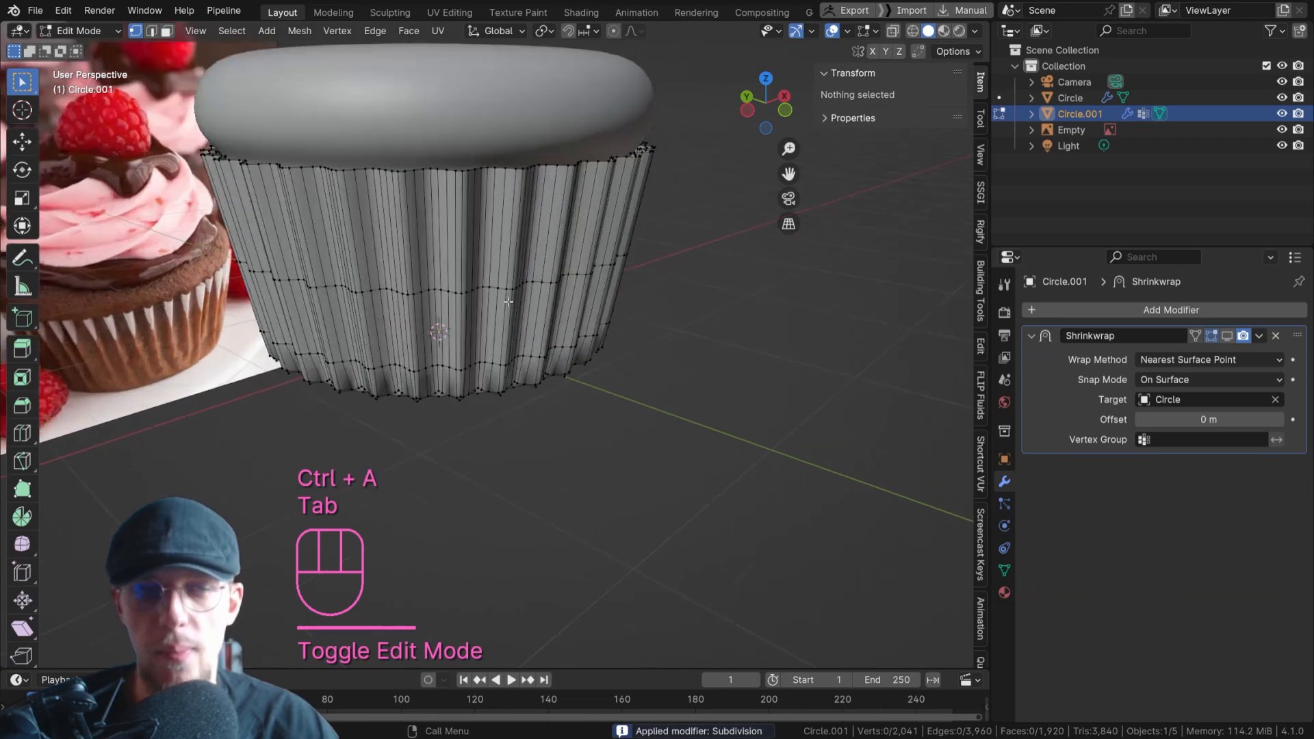
scroll(467, 275, down, 3)
middle_drag(467, 275, 493, 234)
scroll(493, 234, up, 3)
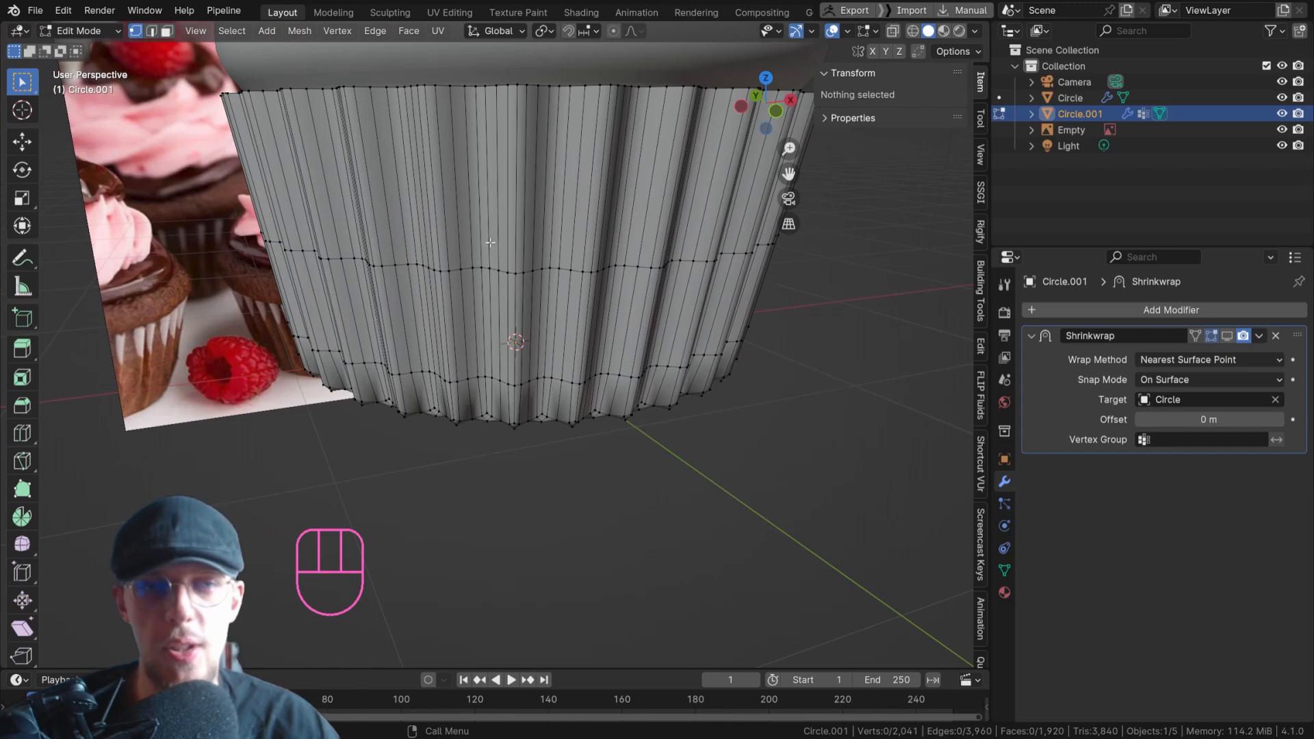
scroll(488, 247, down, 2)
key(ctrl+z)
key(ctrl+z)
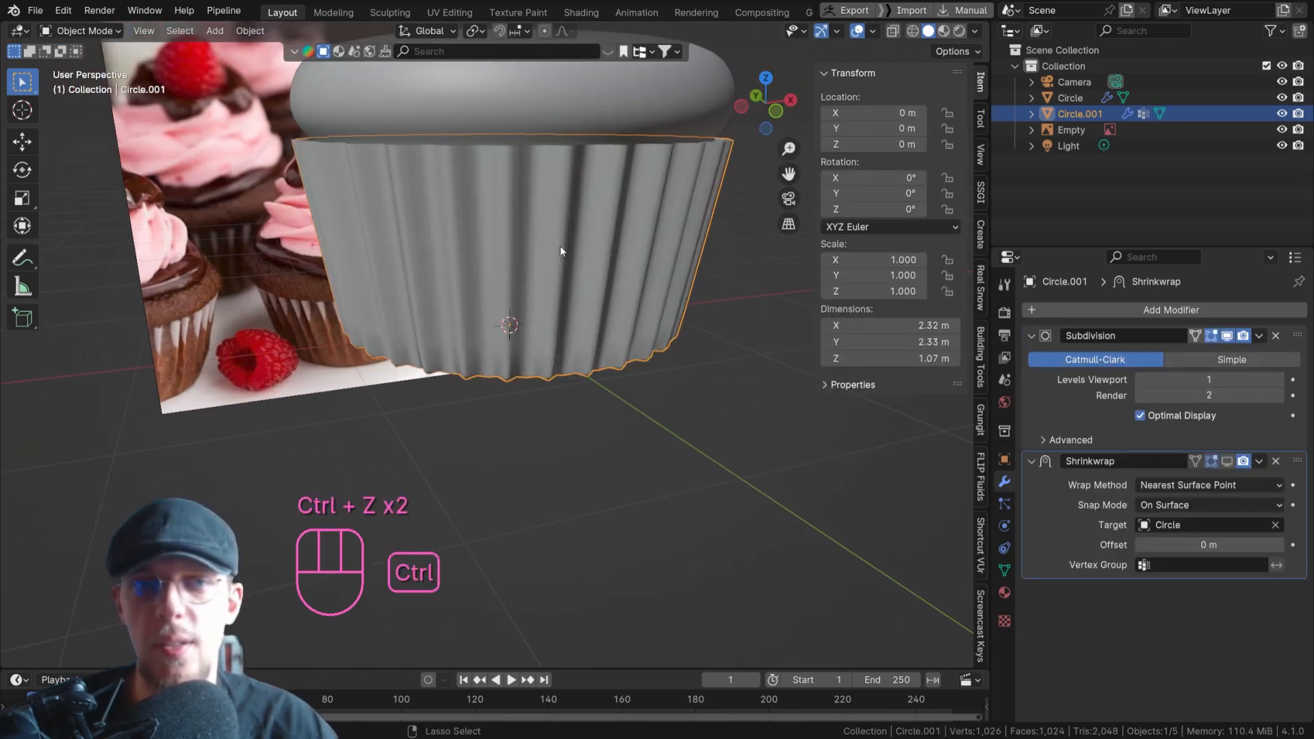
scroll(575, 235, down, 4)
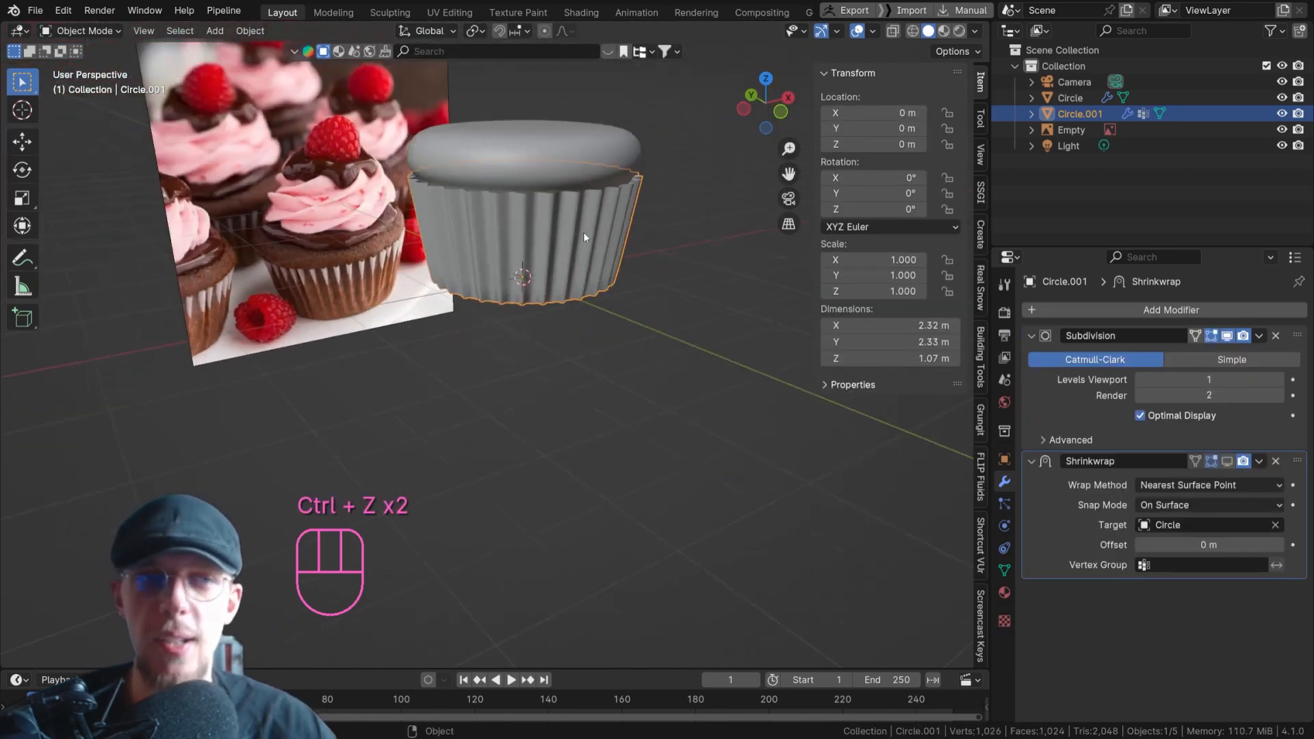
Add five evenly spaced horizontal loop cuts around the liner's pleated side wall.
key(Tab)
scroll(558, 236, up, 1)
key(ctrl+r)
scroll(543, 245, up, 2)
scroll(543, 246, up, 7)
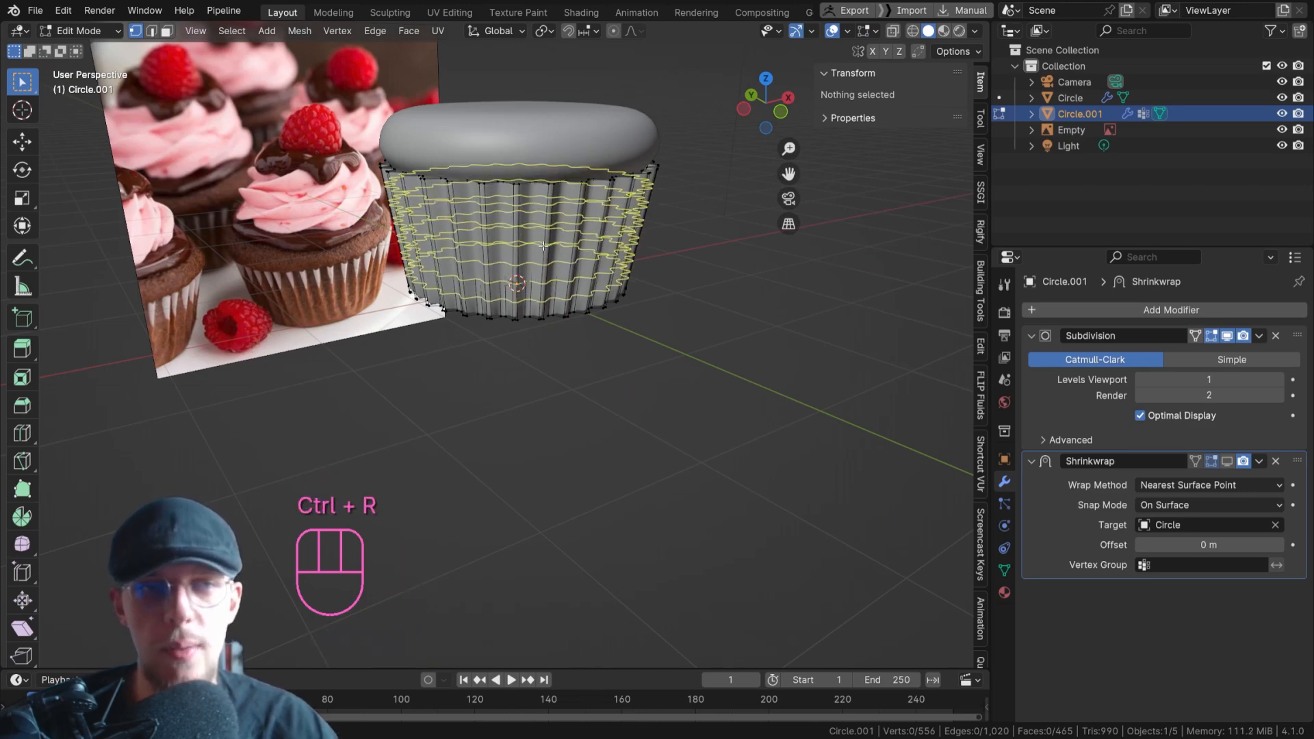
scroll(543, 246, down, 9)
scroll(542, 247, up, 9)
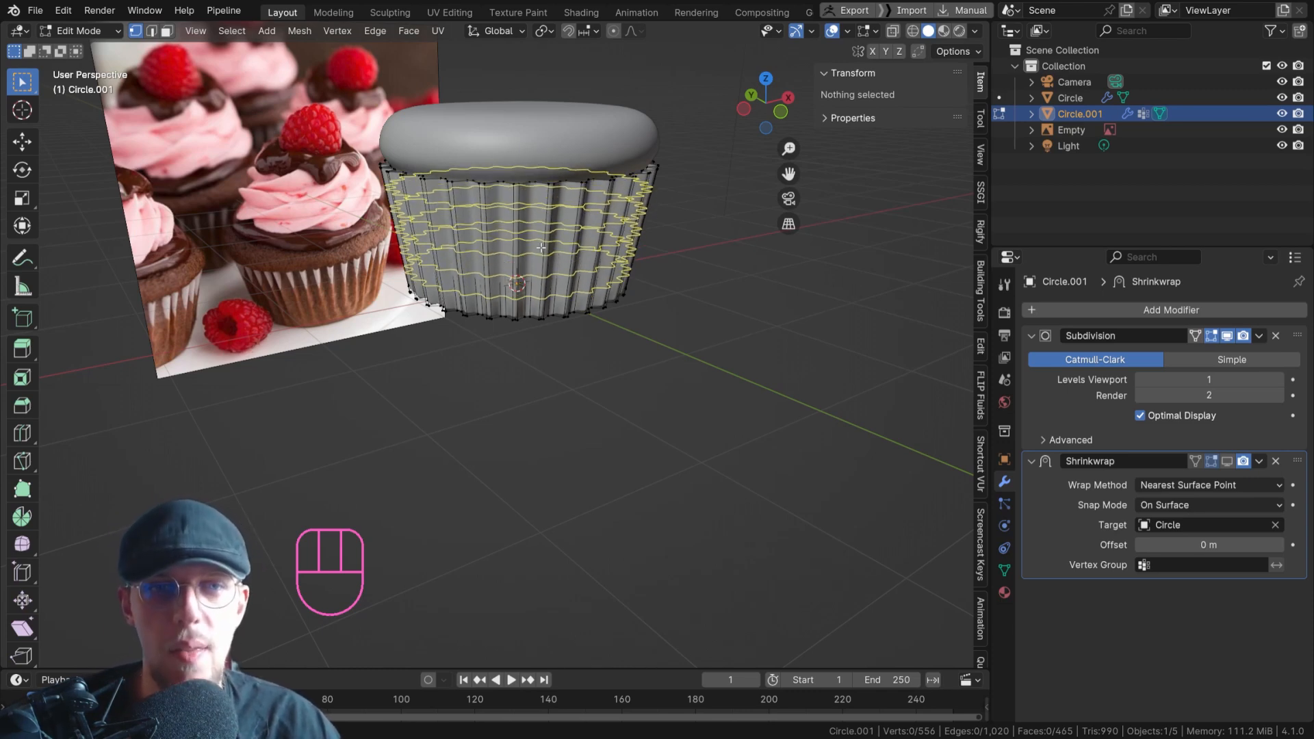
click(540, 247)
right_click(538, 247)
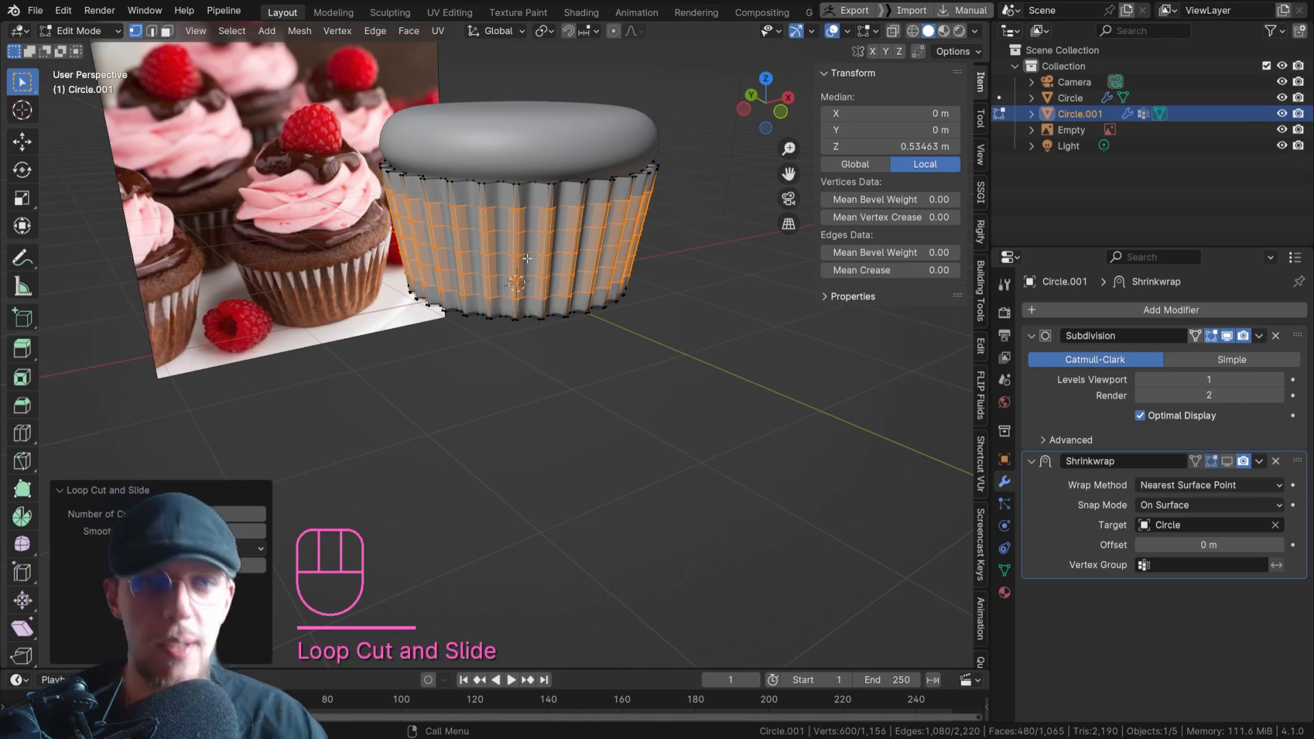
Inspect the cut pleats, return to object mode, and switch the liner to Weight Paint mode.
scroll(542, 257, up, 2)
middle_drag(542, 257, 643, 245)
shift+middle_drag(558, 210, 576, 311)
scroll(587, 327, down, 1)
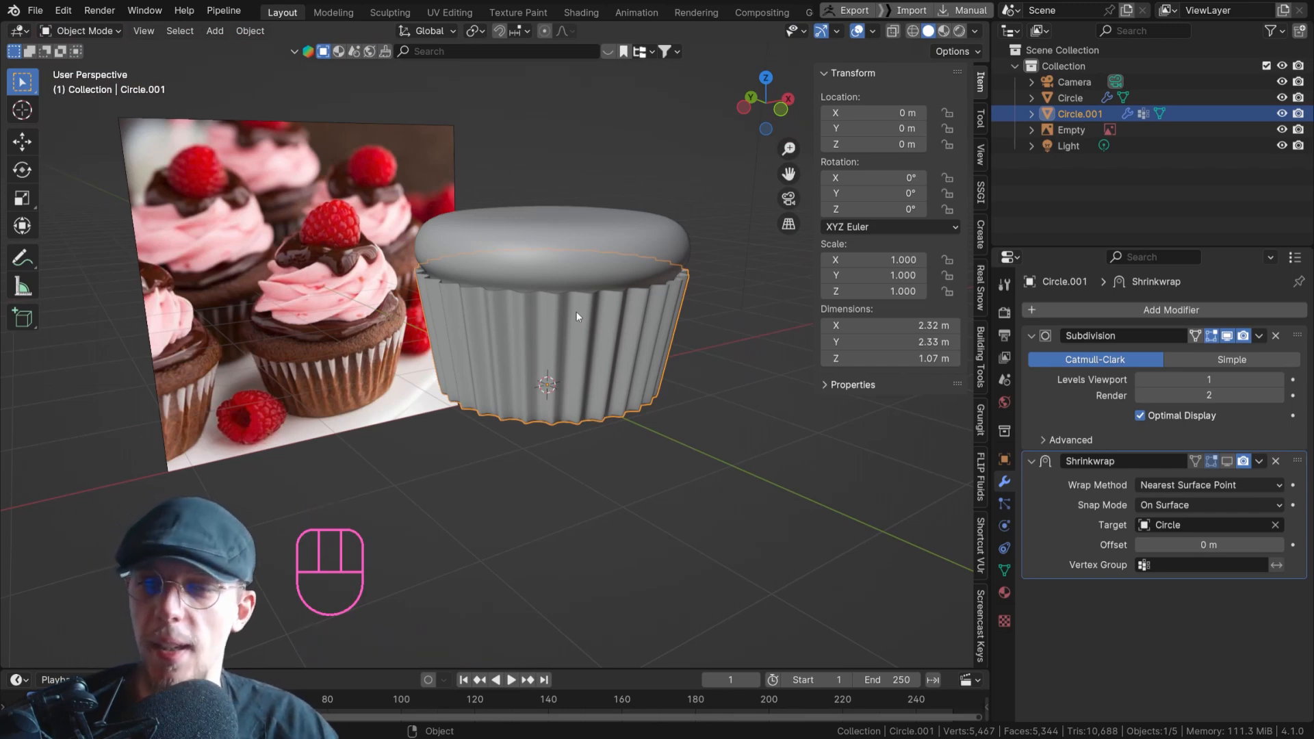
click(91, 32)
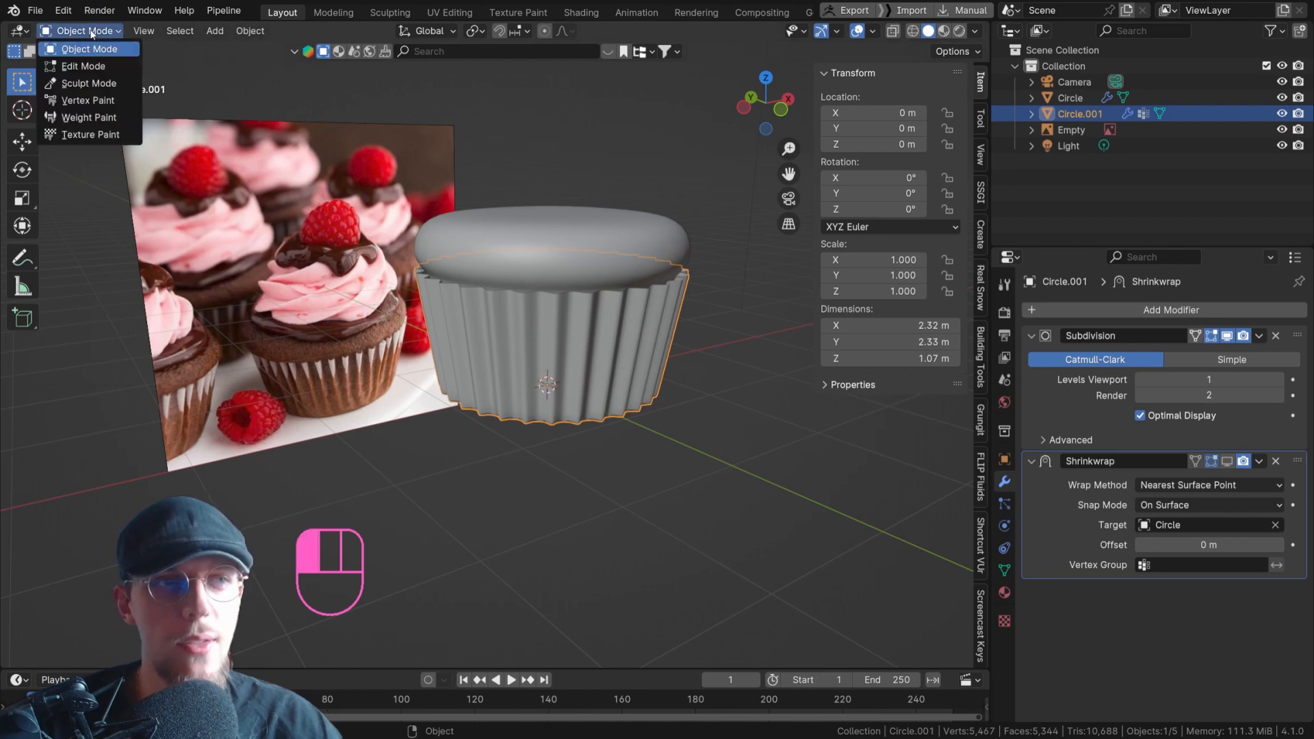
click(102, 122)
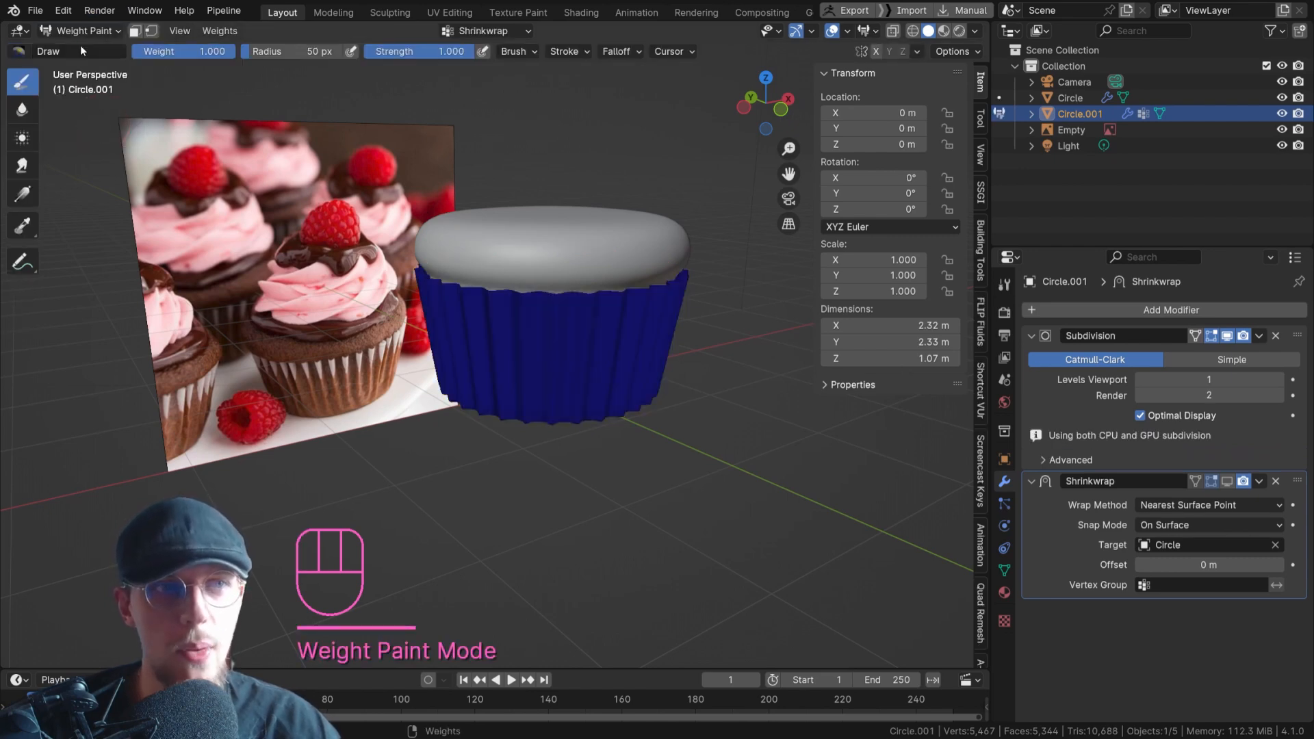
Re-enter Weight Paint mode on the liner and paint a full-weight test patch for the Shrinkwrap vertex group along its lower edge.
click(78, 32)
click(77, 49)
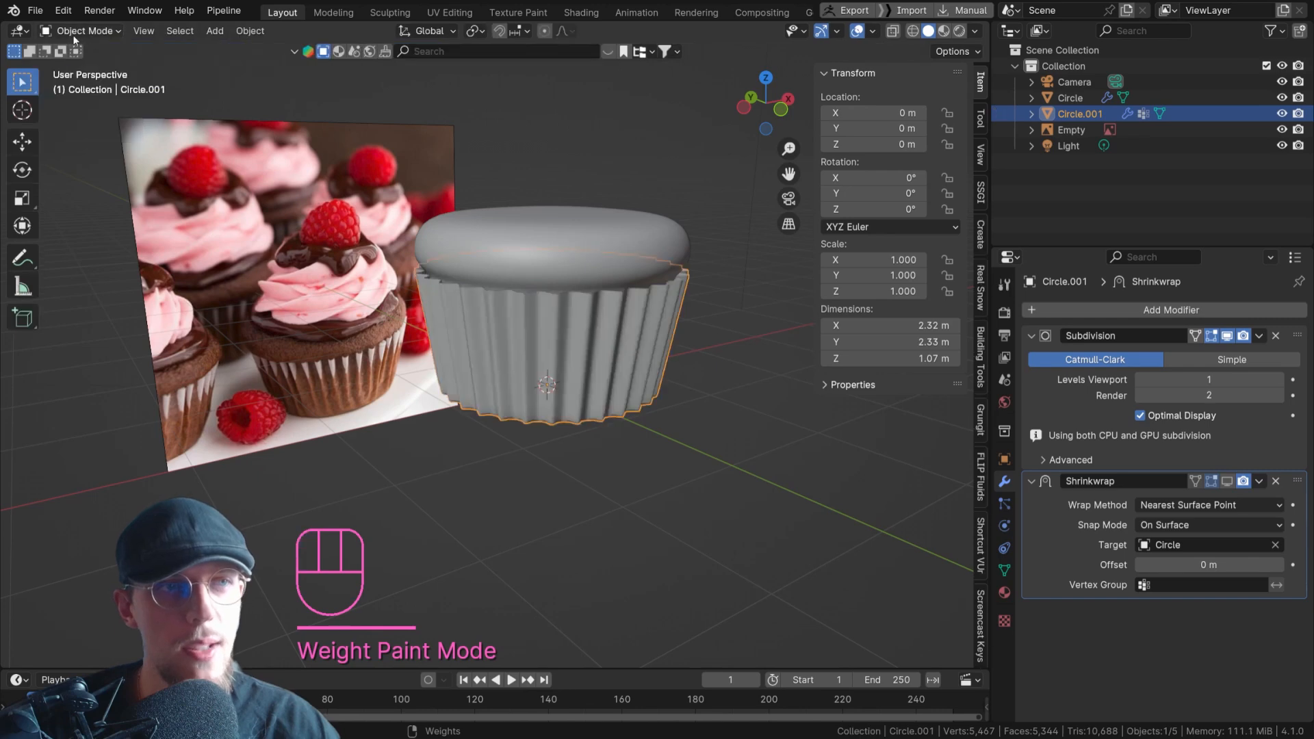
click(84, 30)
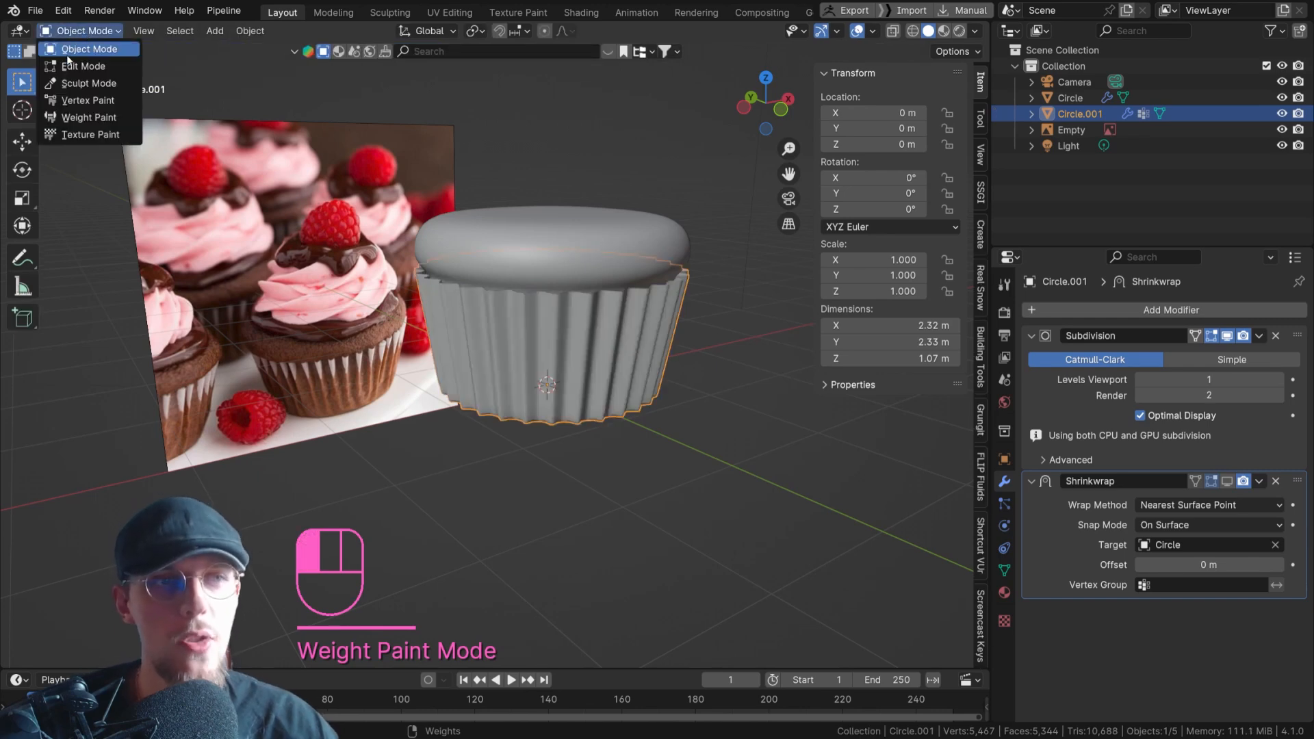
click(89, 117)
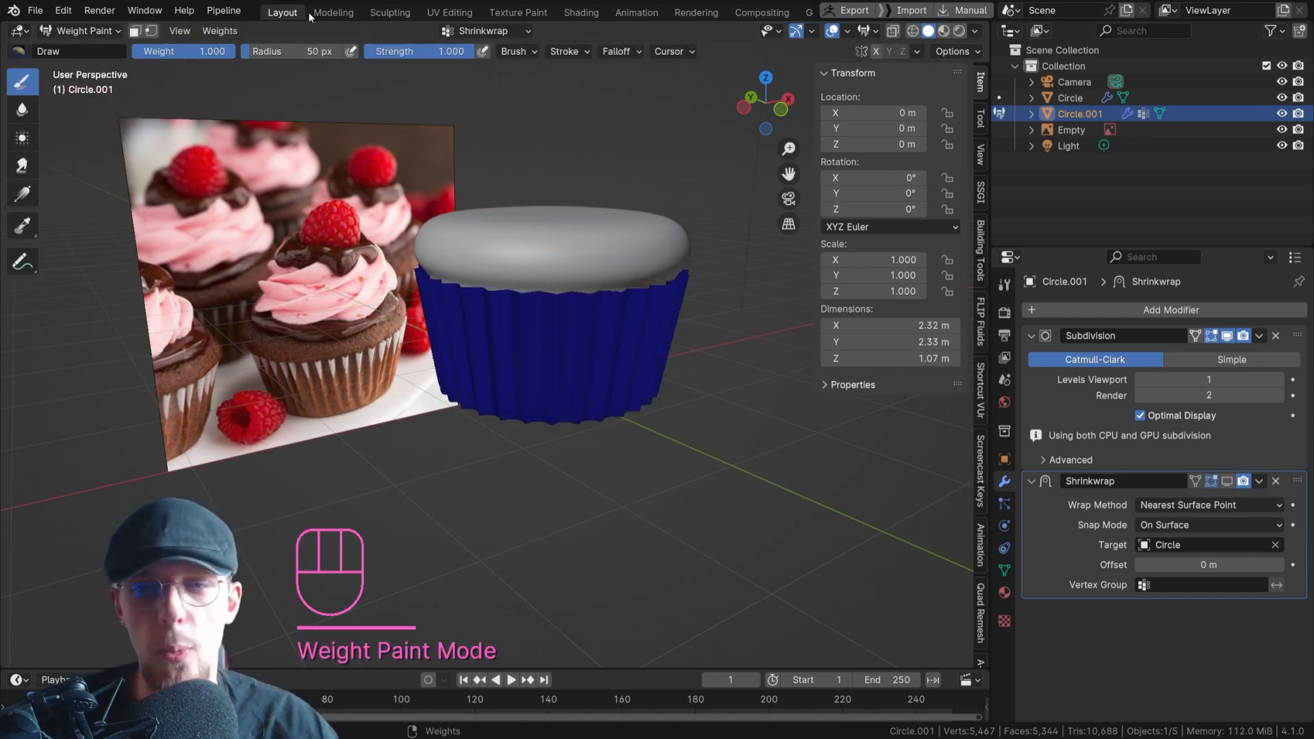
click(1001, 573)
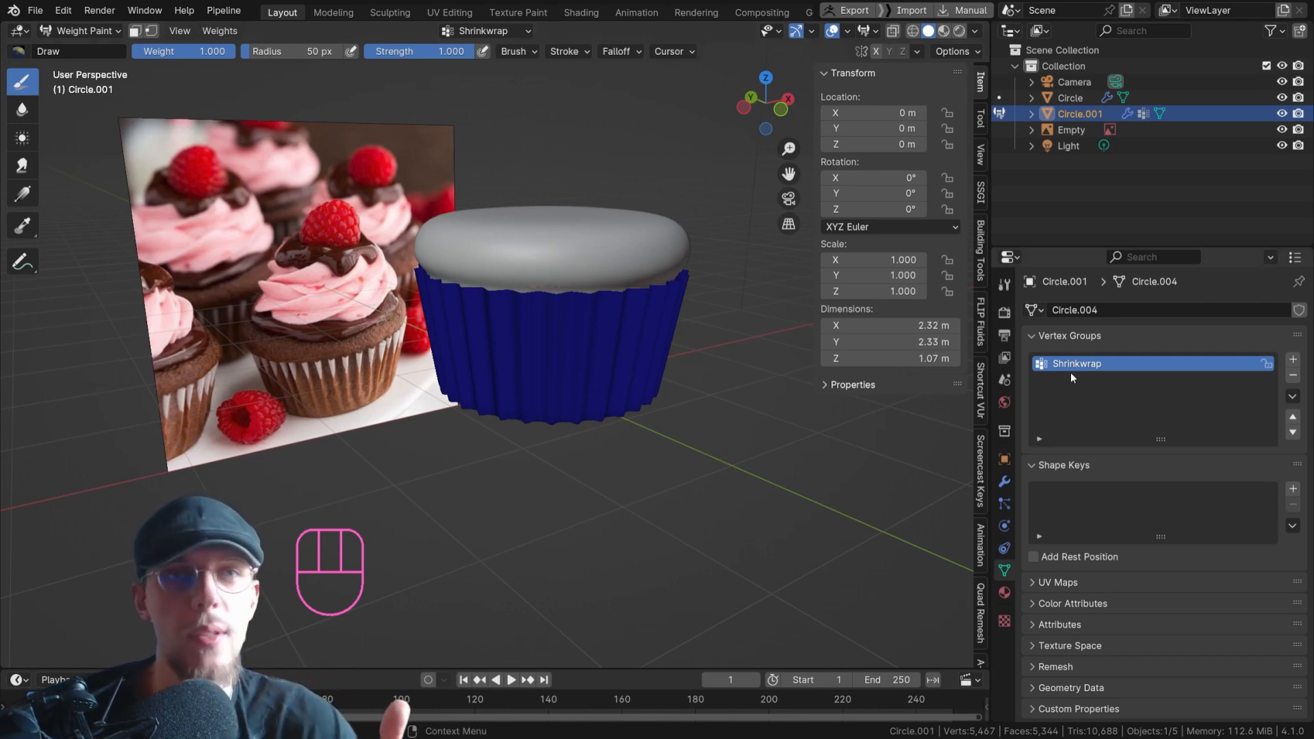
mouse_move(537, 401)
mouse_down()
mouse_move(501, 409)
mouse_move(588, 405)
mouse_move(569, 383)
mouse_up()
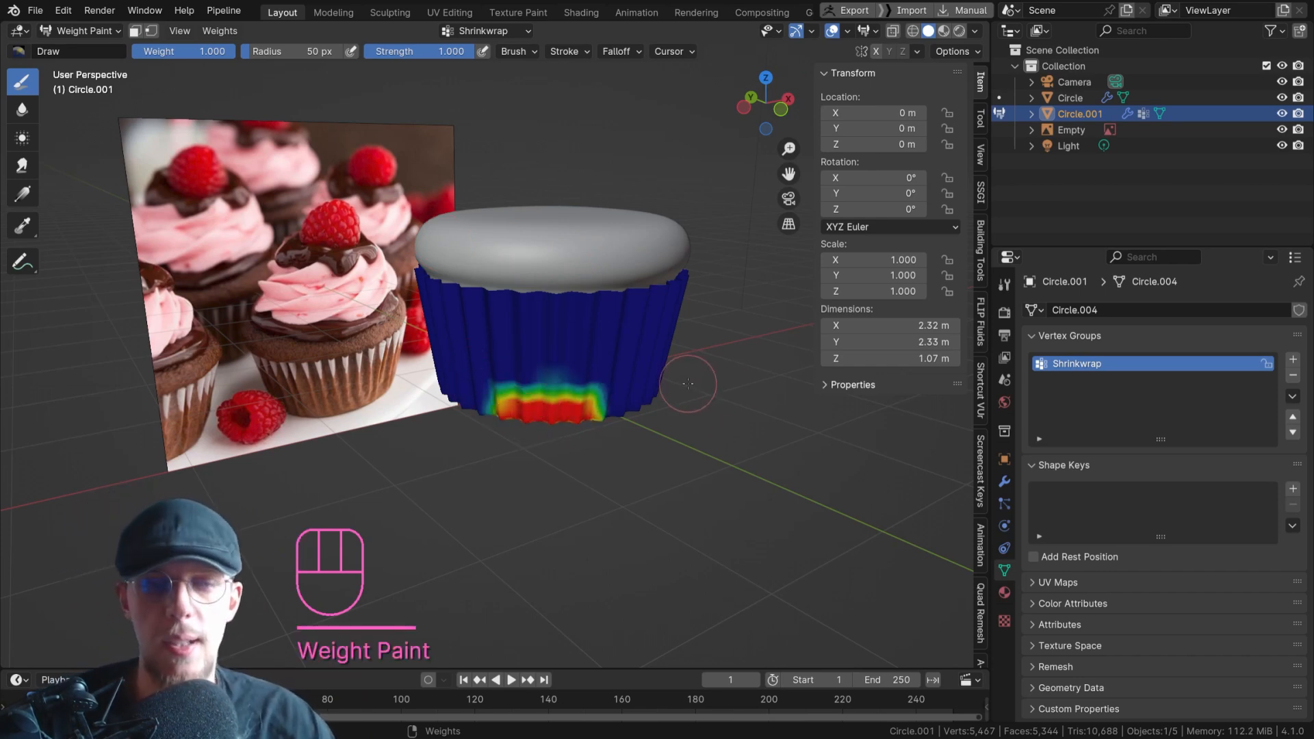
In Edit Mode, clear the selection and select the vertices assigned to the Shrinkwrap vertex group to examine them.
key(Tab)
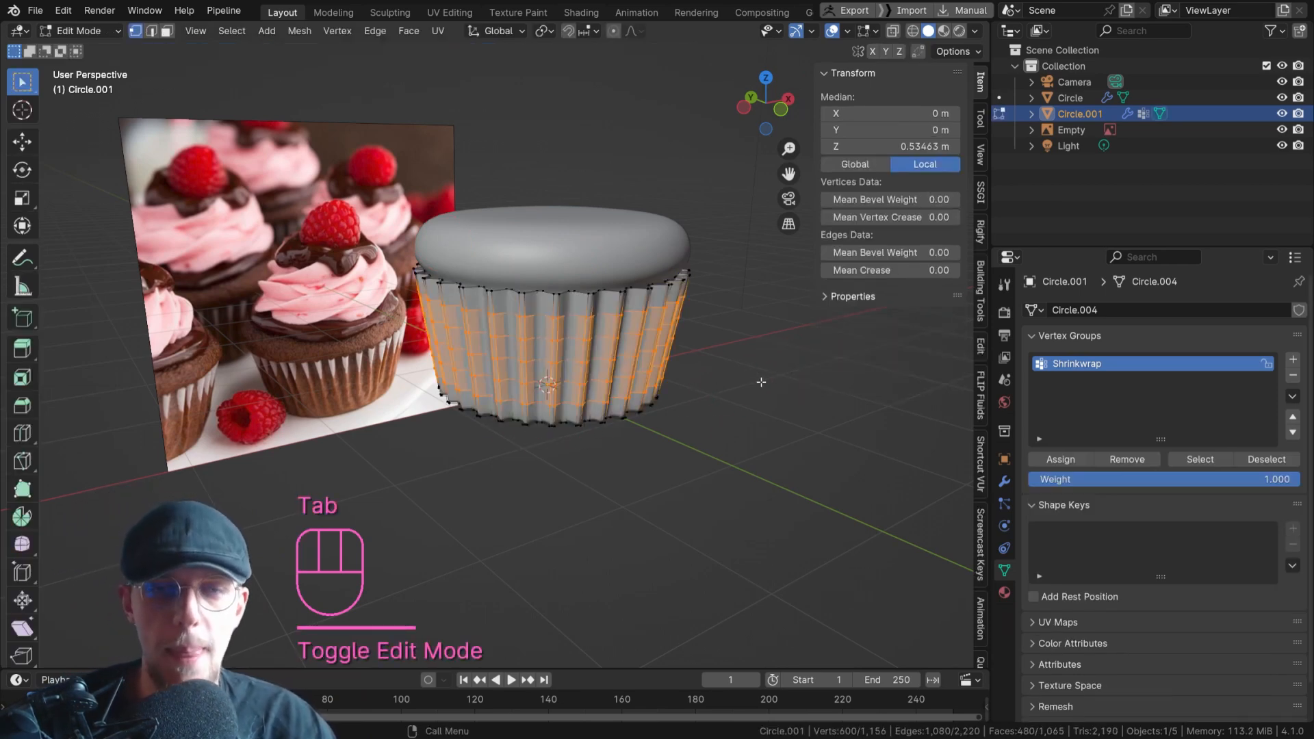
click(857, 334)
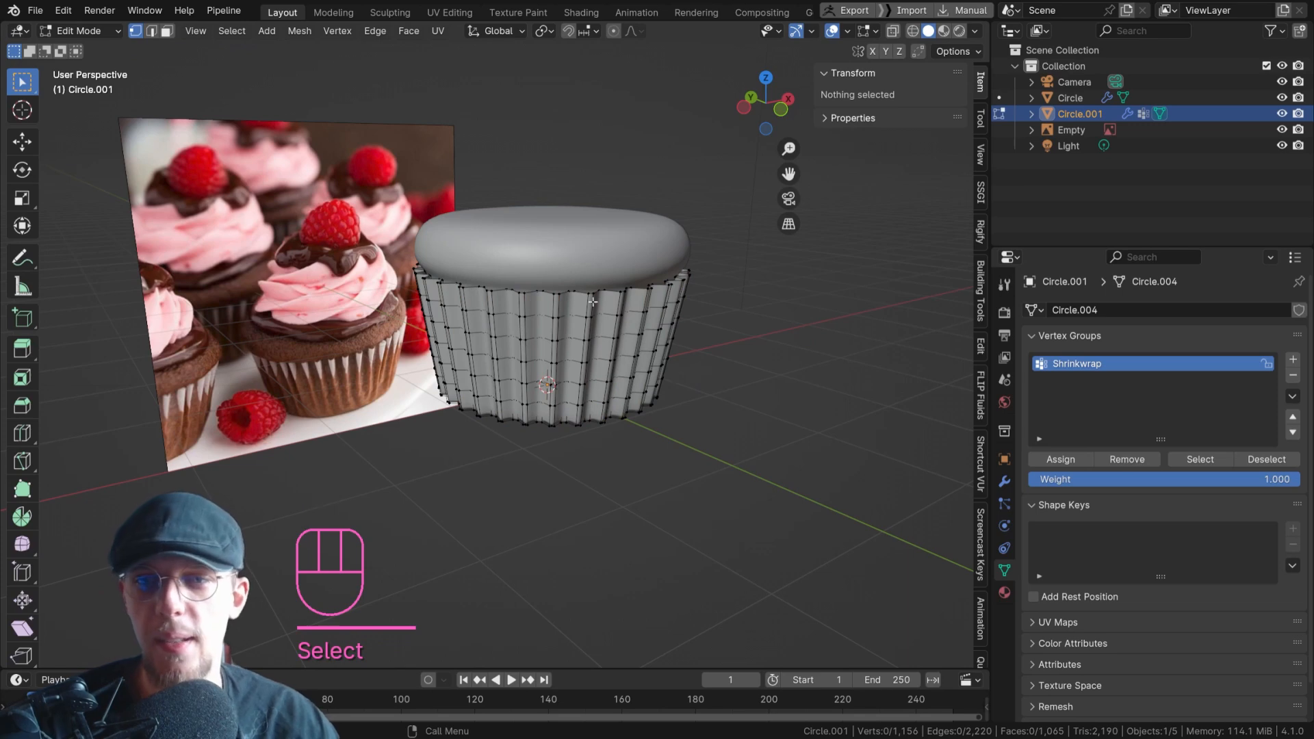
click(1192, 459)
scroll(478, 371, up, 3)
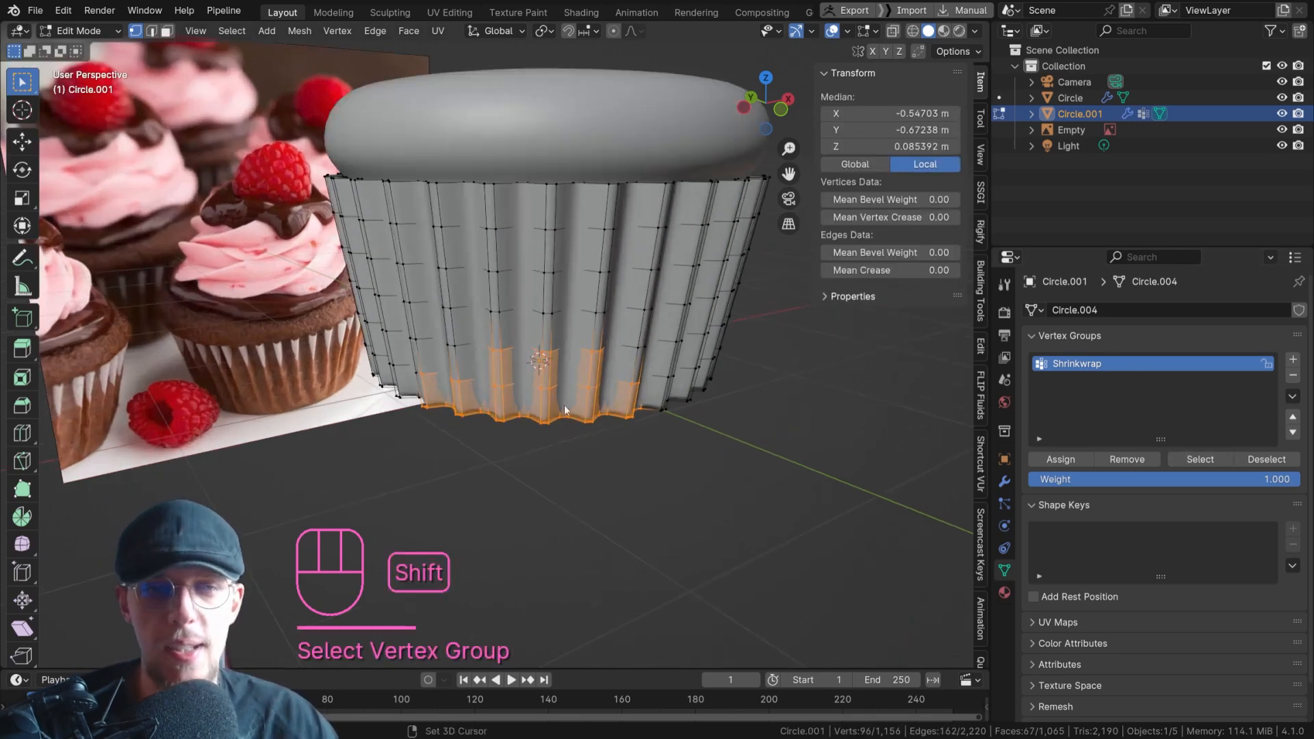
shift+middle_drag(571, 417, 556, 387)
middle_drag(587, 338, 591, 327)
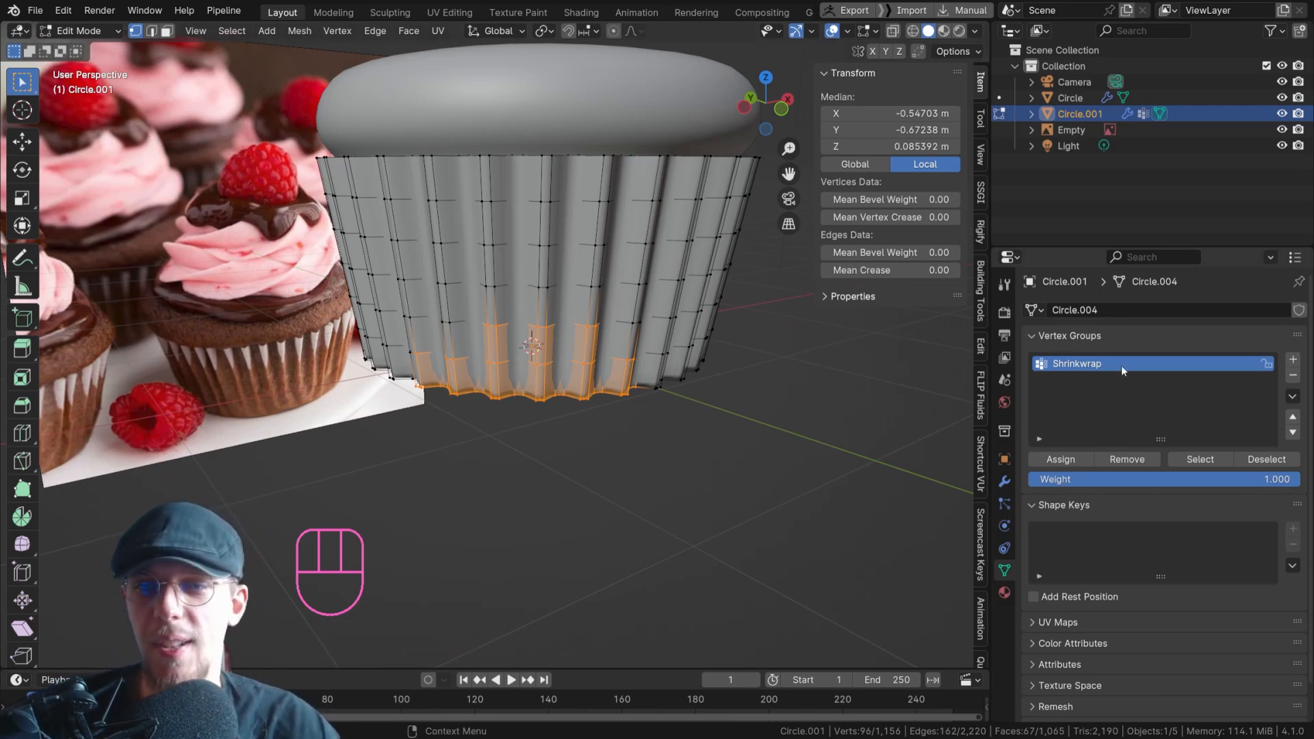
Check the Shrinkwrap weights of individual vertices near the liner's base, and return to Weight Paint mode.
click(561, 334)
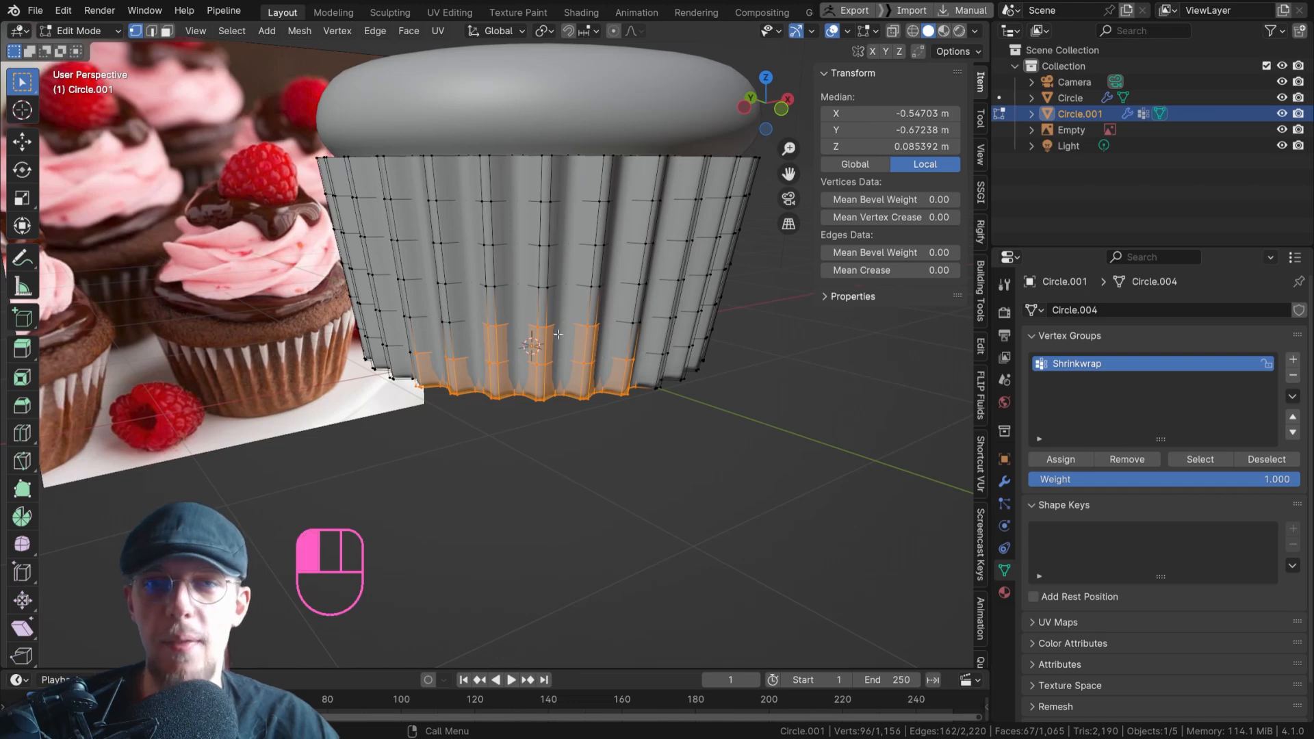
click(591, 368)
click(500, 361)
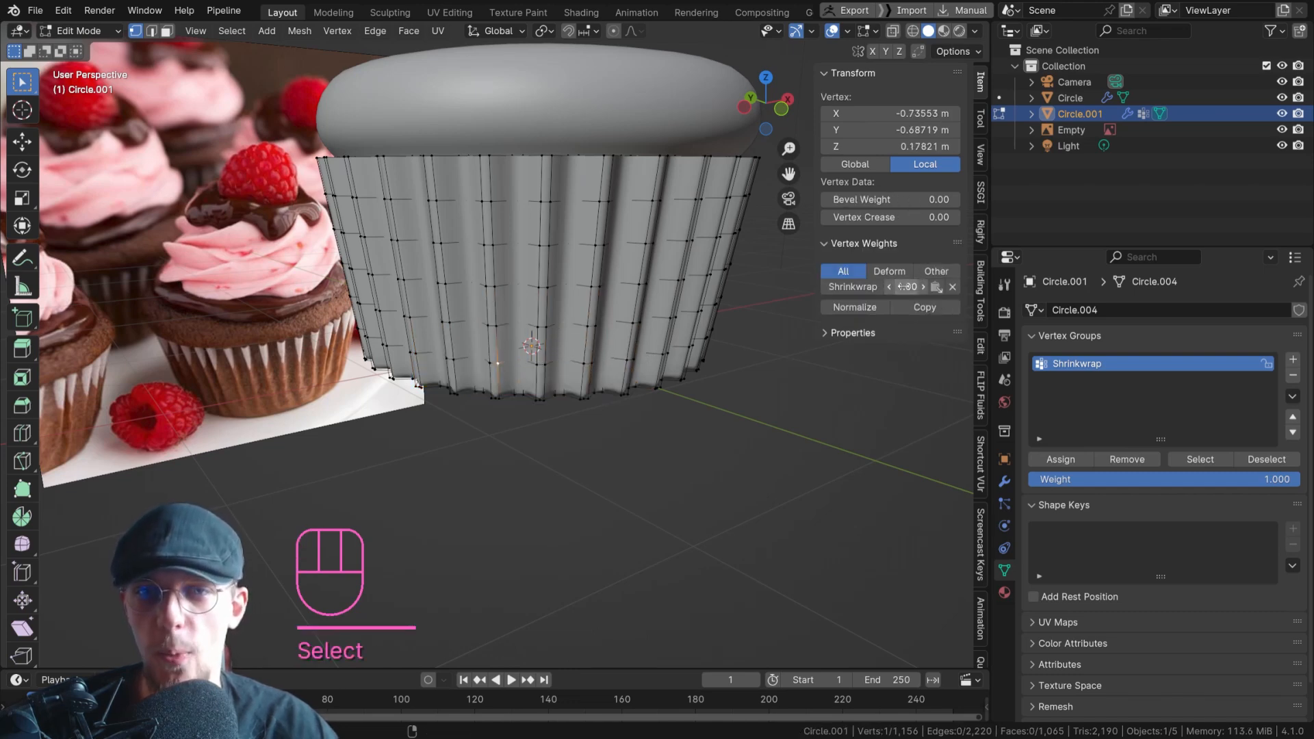
click(627, 352)
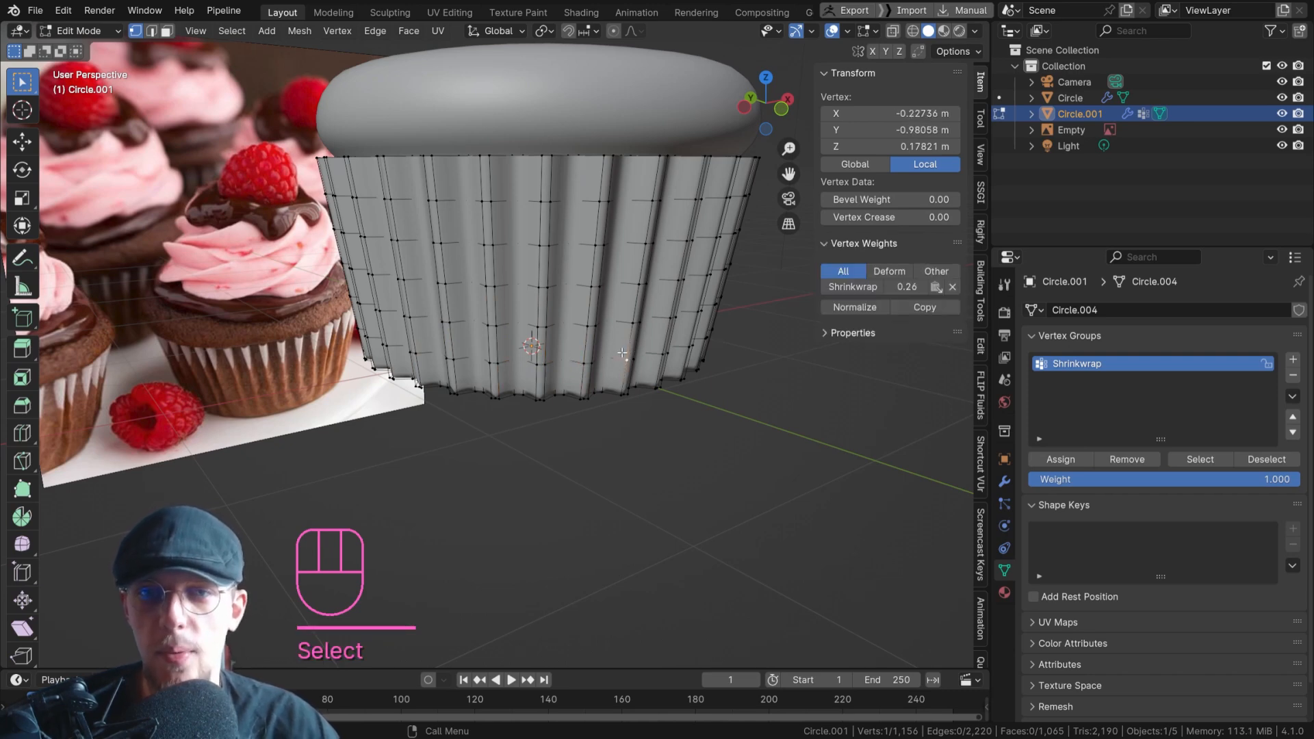
click(89, 31)
click(69, 110)
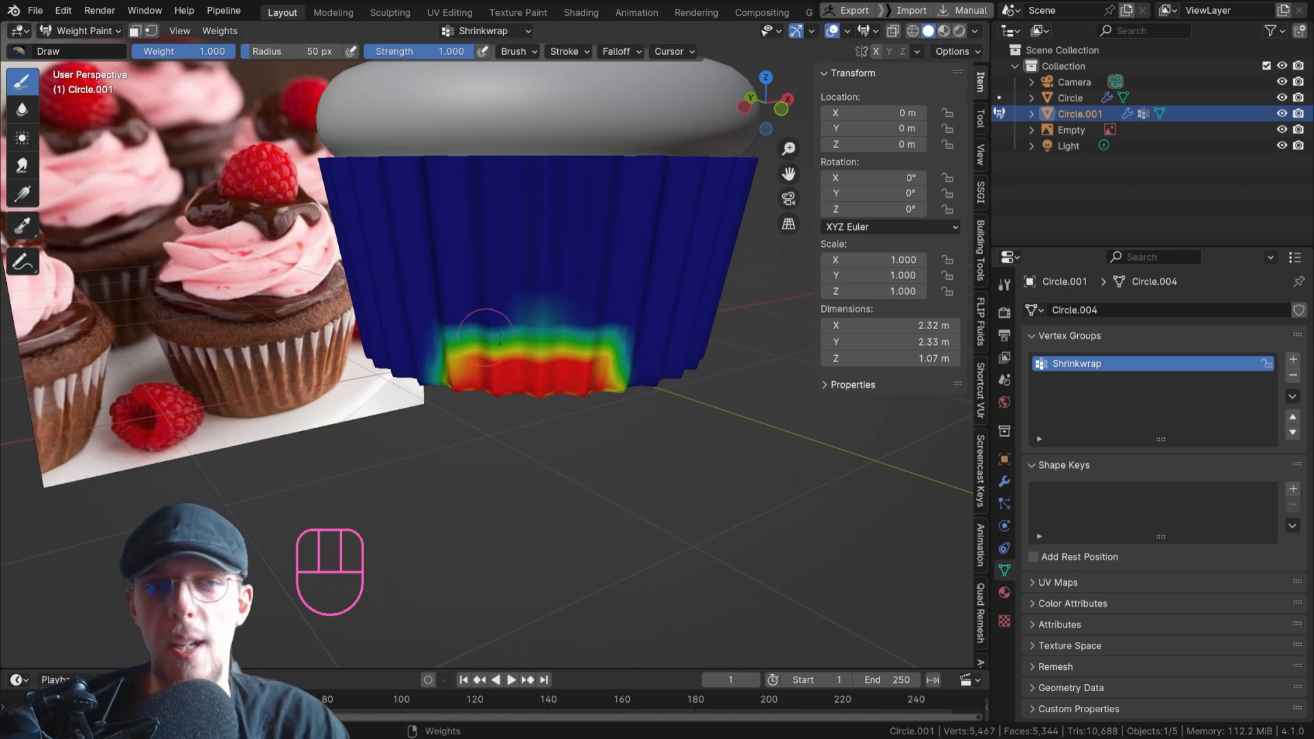
Enlarge the Draw brush radius to 186 px and paint weight 1.000 all around the lower part of the liner.
scroll(638, 275, down, 3)
key(f)
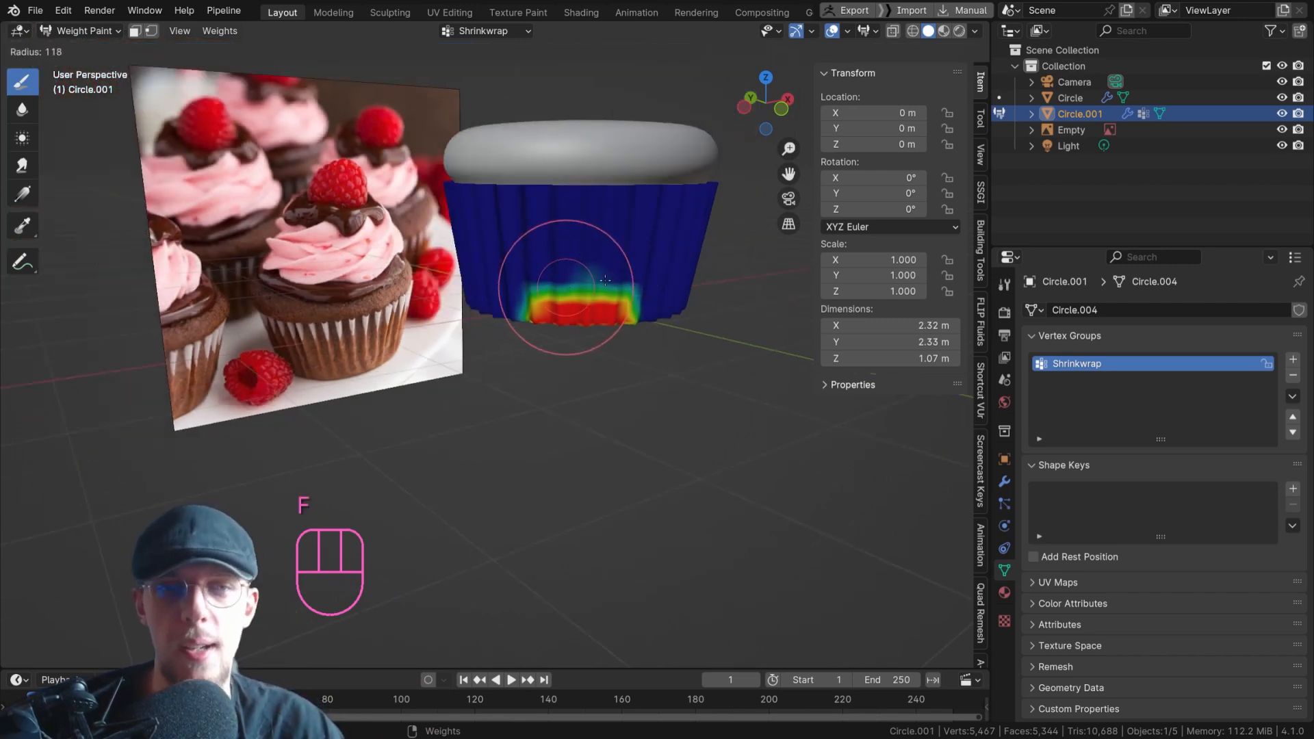
scroll(541, 294, up, 2)
key(f)
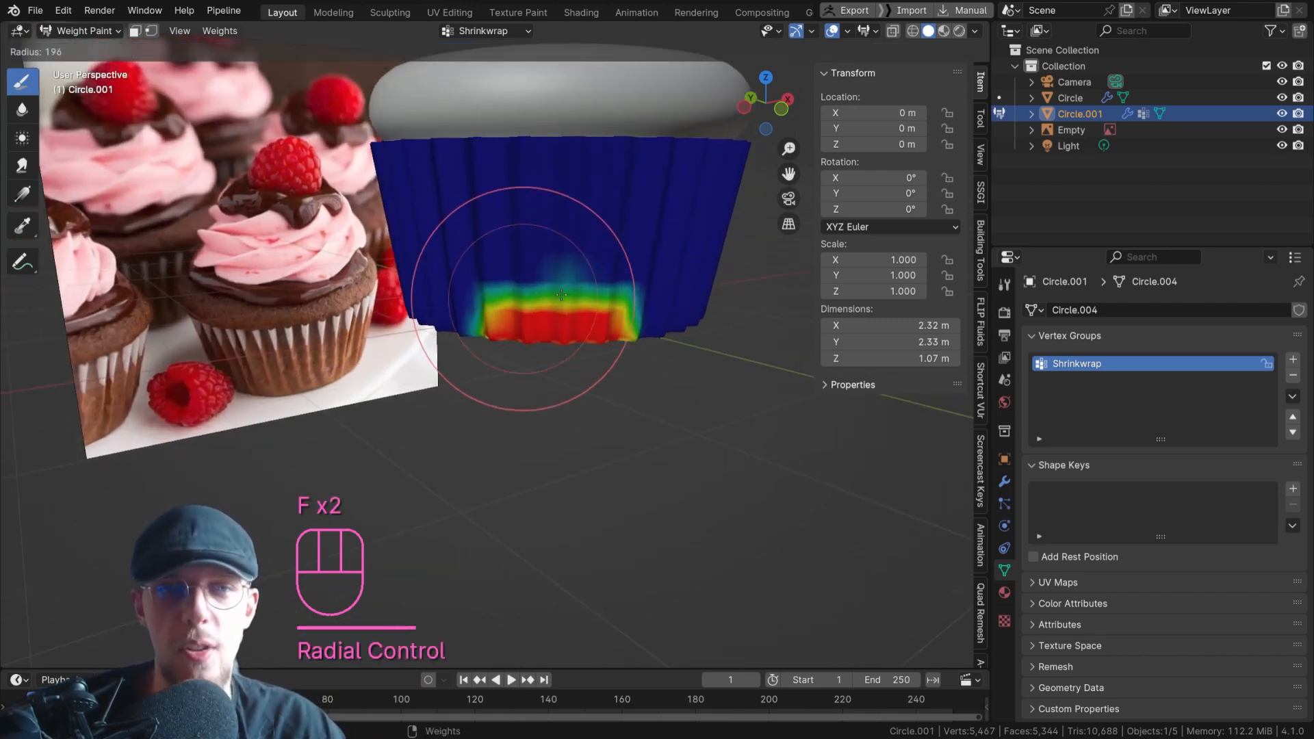
click(523, 299)
shift+middle_drag(622, 276, 526, 293)
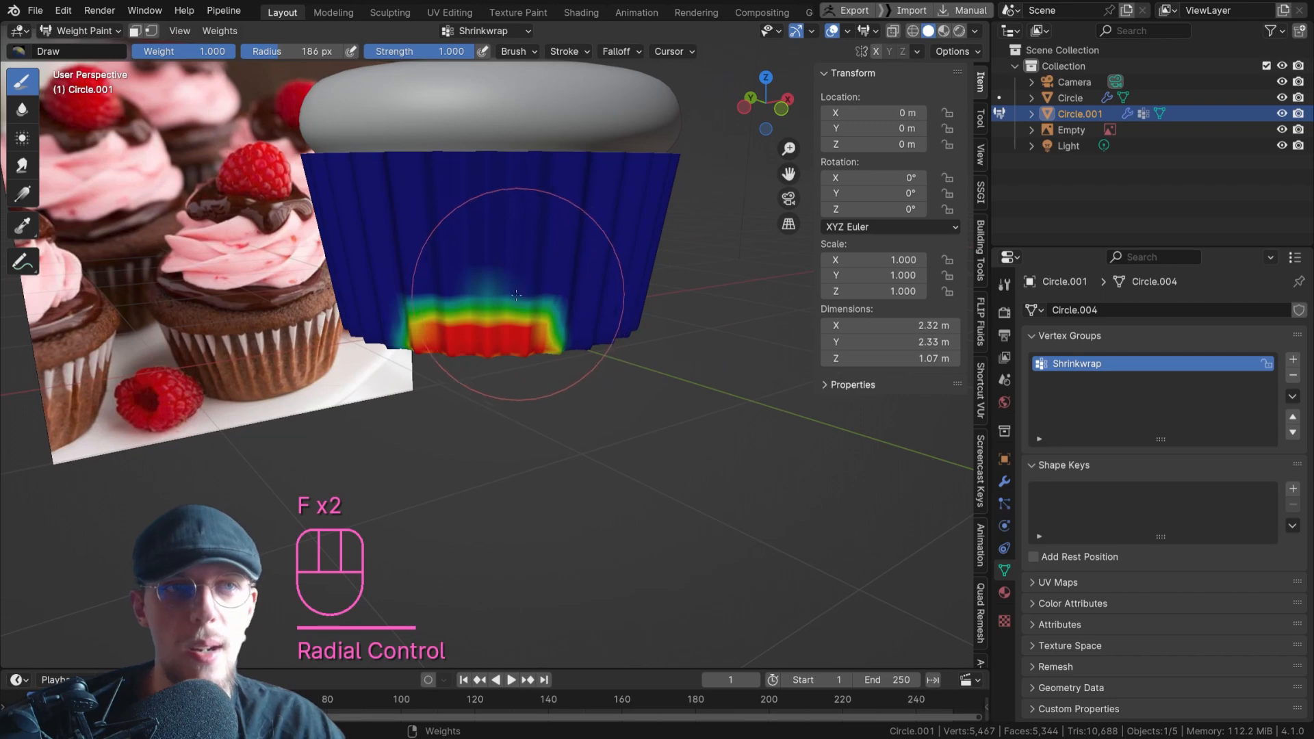
mouse_move(494, 308)
mouse_down()
mouse_move(627, 320)
mouse_move(449, 330)
mouse_move(462, 327)
mouse_up()
middle_drag(727, 308, 284, 347)
drag(245, 348, 328, 353)
middle_drag(421, 335, 293, 326)
drag(305, 325, 548, 326)
middle_drag(486, 326, 324, 327)
mouse_move(548, 343)
mouse_down()
mouse_move(434, 339)
mouse_move(675, 336)
mouse_up()
middle_drag(674, 335, 593, 330)
shift+middle_drag(592, 330, 420, 318)
mouse_move(420, 323)
mouse_down()
mouse_move(612, 337)
mouse_move(350, 347)
mouse_up()
mouse_move(350, 347)
middle_down()
mouse_move(455, 337)
mouse_move(284, 325)
middle_up()
middle_drag(449, 326, 377, 328)
drag(434, 354, 305, 366)
middle_drag(558, 342, 426, 338)
drag(602, 363, 772, 353)
shift+middle_drag(693, 349, 486, 346)
middle_drag(590, 324, 662, 320)
shift+middle_drag(462, 284, 567, 278)
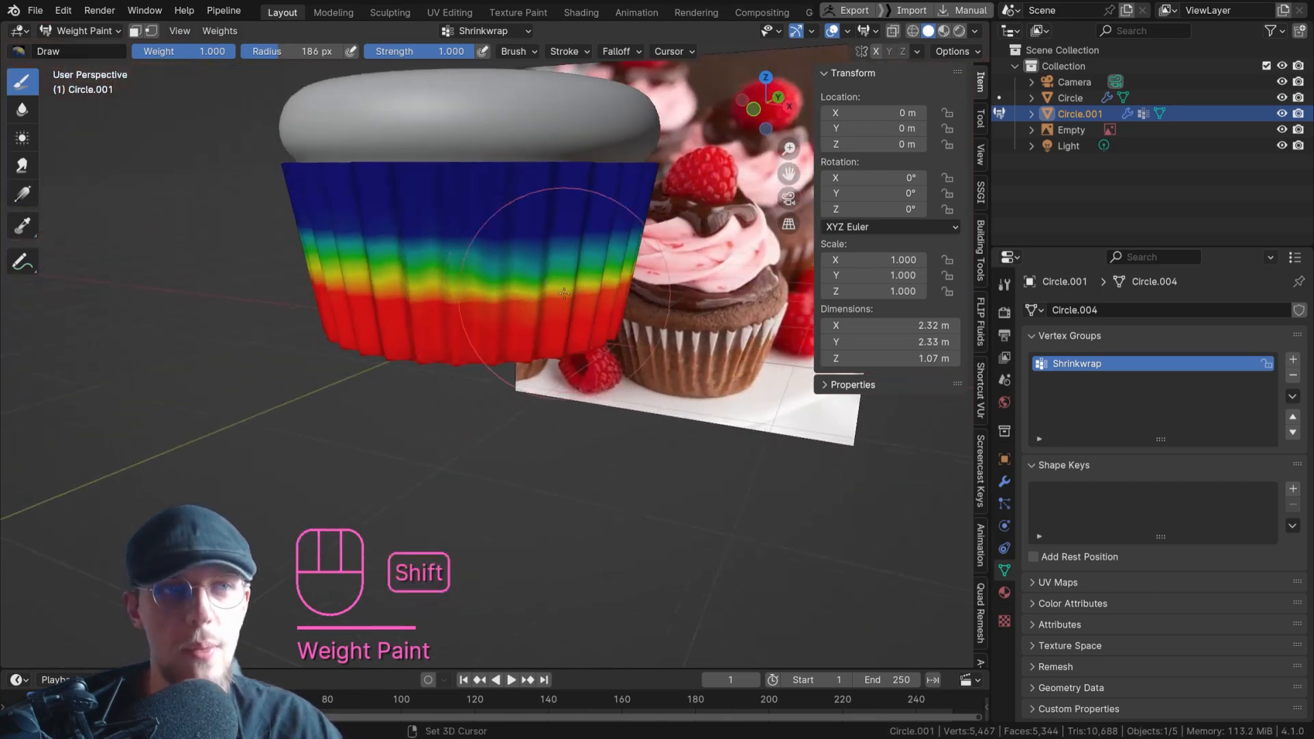
Smooth the weights all around the liner with the Blur brush into a gradual vertical gradient.
click(33, 117)
mouse_move(494, 269)
mouse_down()
mouse_move(516, 274)
mouse_move(285, 267)
mouse_up()
middle_drag(284, 267, 410, 265)
drag(411, 265, 178, 268)
middle_drag(507, 290, 581, 288)
shift+middle_drag(448, 273, 535, 260)
scroll(534, 260, down, 1)
drag(531, 253, 449, 250)
drag(449, 250, 315, 251)
middle_drag(315, 251, 416, 253)
drag(421, 253, 274, 248)
middle_drag(103, 245, 162, 253)
drag(213, 248, 55, 243)
shift+middle_drag(48, 243, 267, 252)
middle_drag(110, 261, 254, 251)
drag(311, 246, 107, 255)
shift+middle_drag(99, 254, 364, 245)
mouse_move(367, 247)
mouse_down()
mouse_move(419, 235)
mouse_move(220, 234)
mouse_up()
shift+middle_drag(220, 235, 593, 243)
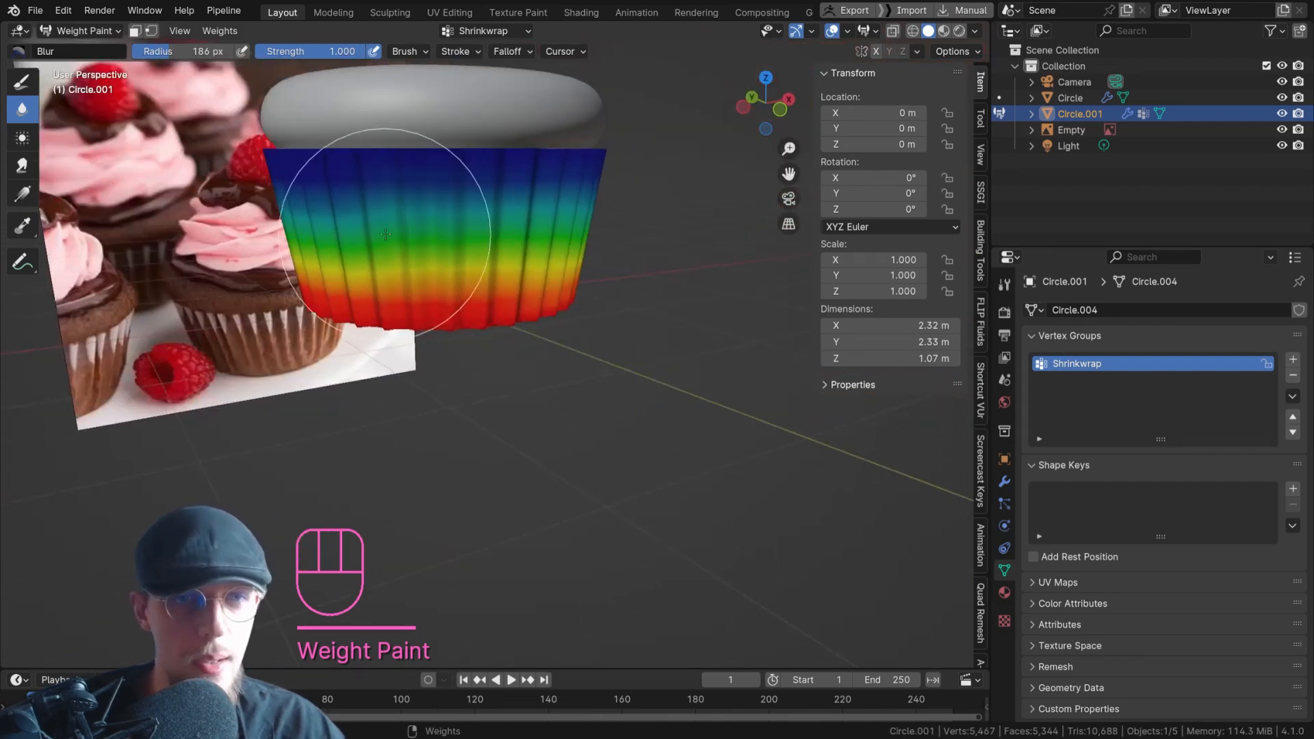
In Object Mode, turn on the Shrinkwrap modifier's viewport display and set its vertex group to Shrinkwrap.
click(85, 31)
click(89, 50)
middle_drag(479, 329, 719, 347)
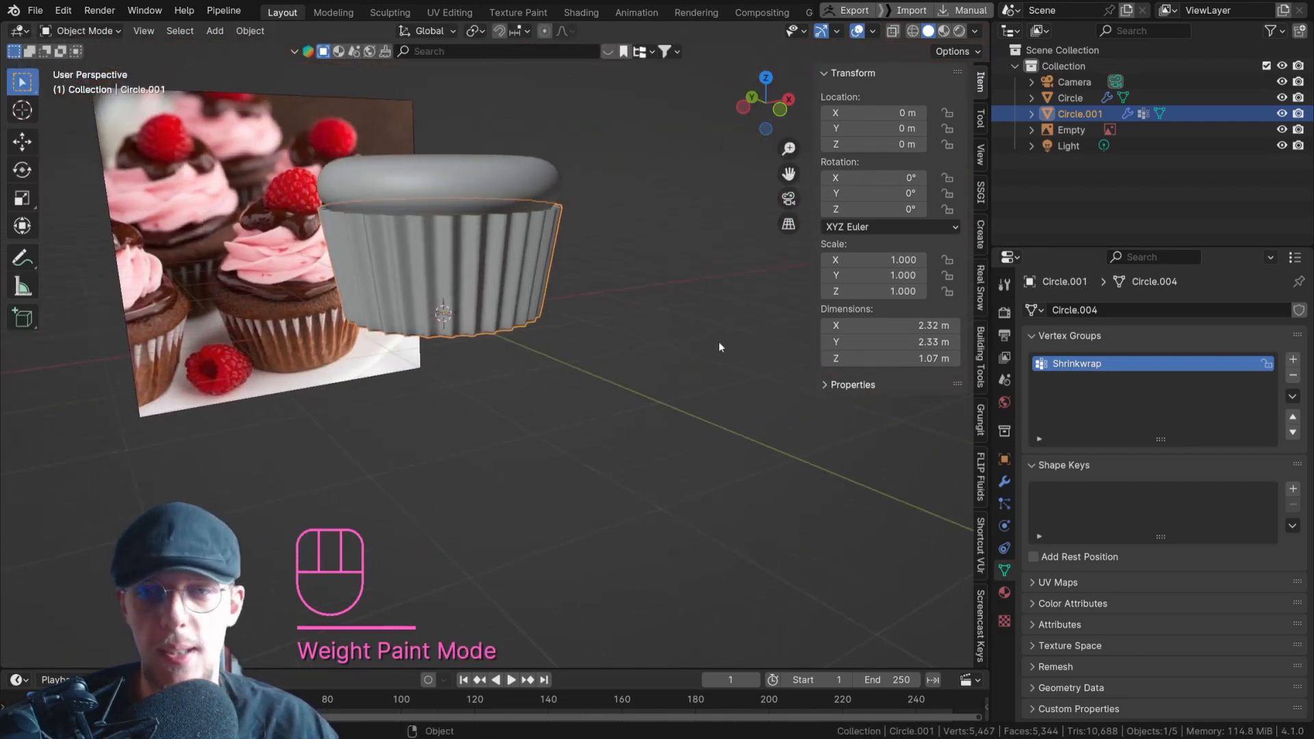
click(1004, 483)
click(1228, 482)
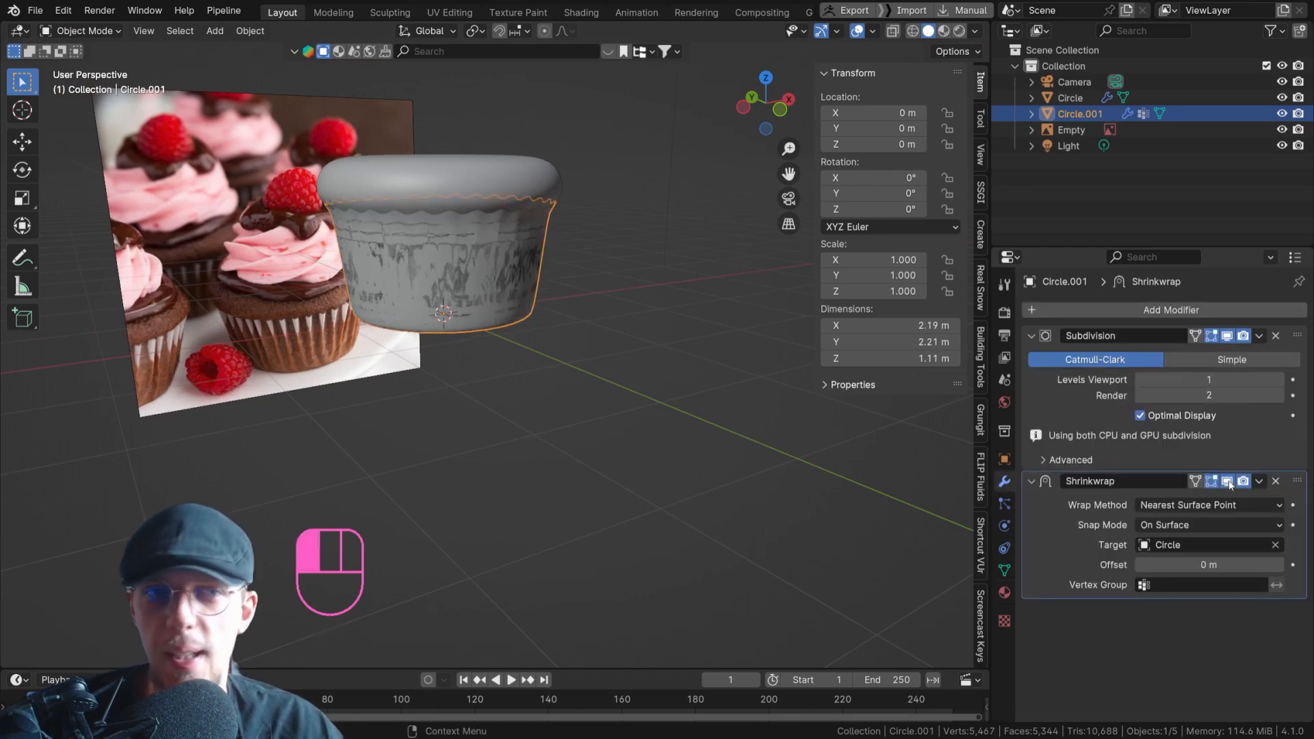
click(1186, 585)
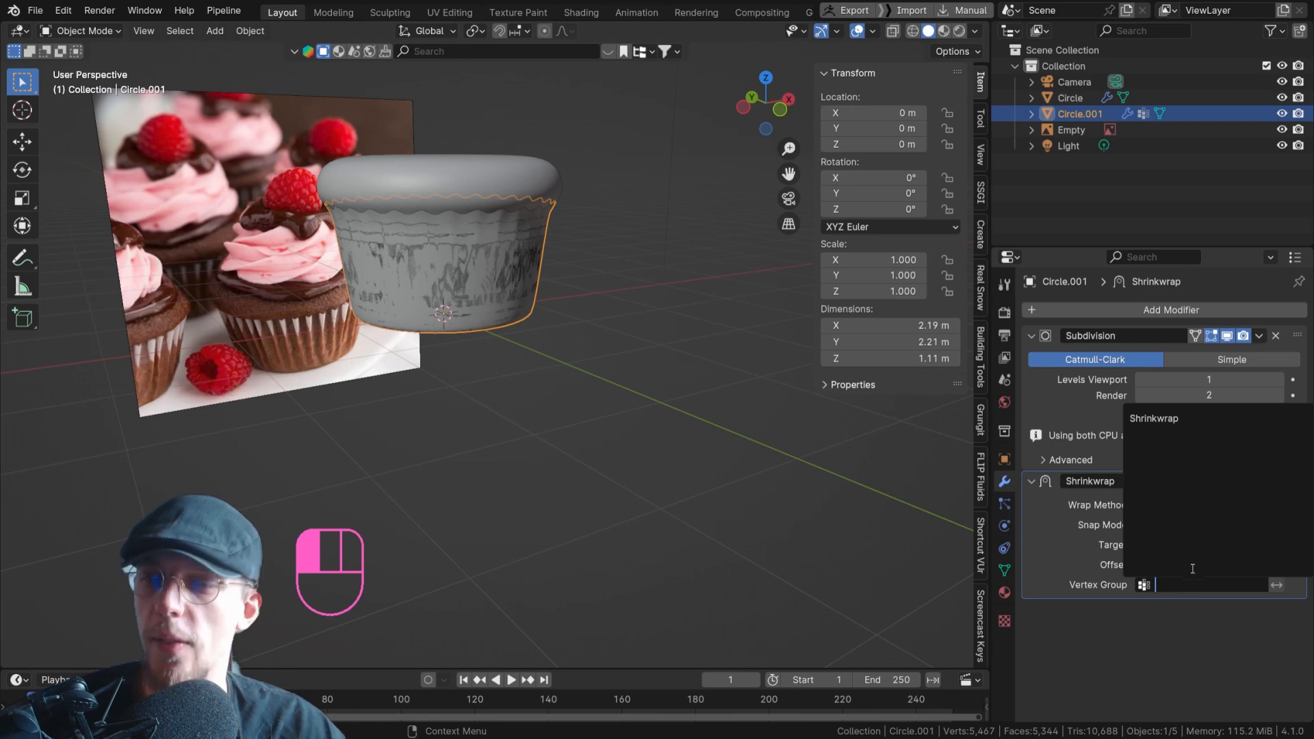
click(1164, 416)
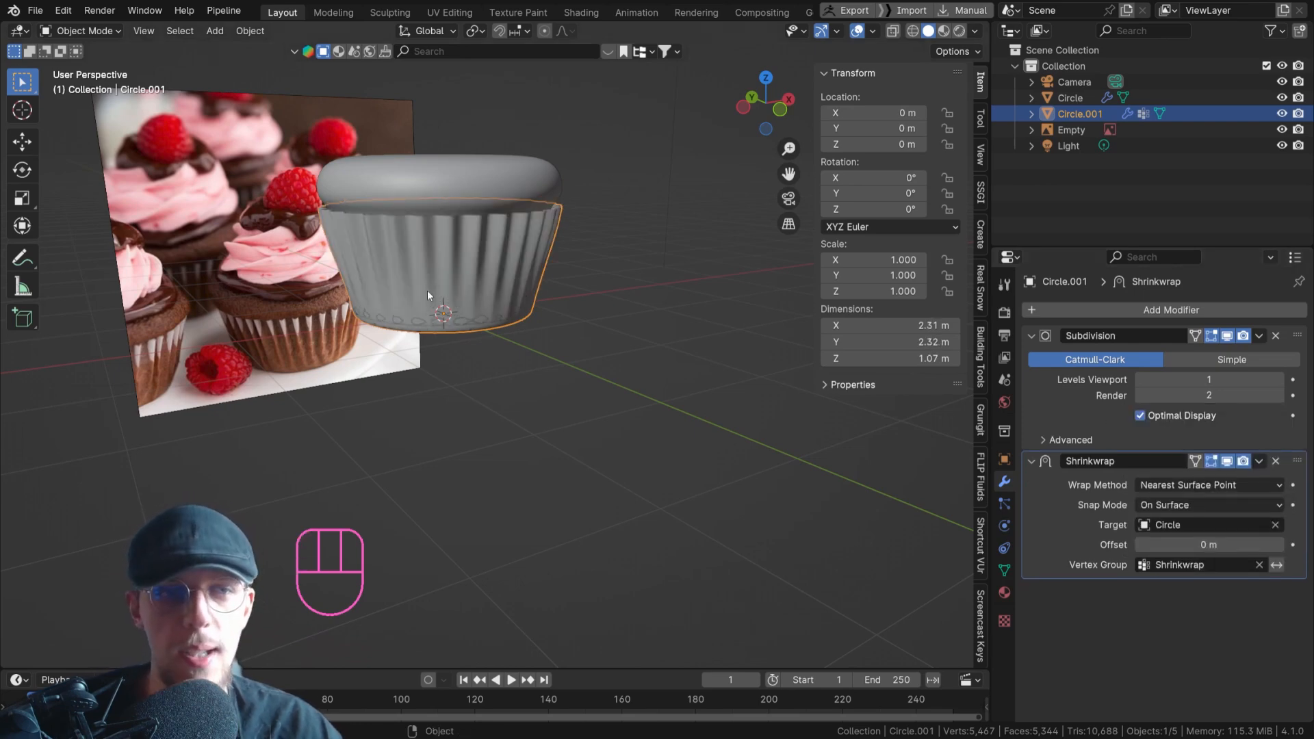
Set the Shrinkwrap modifier's offset to 0.007 m to separate the liner's lower edge from the cupcake base.
scroll(427, 290, up, 1)
middle_drag(511, 323, 486, 284)
click(597, 330)
scroll(486, 284, up, 4)
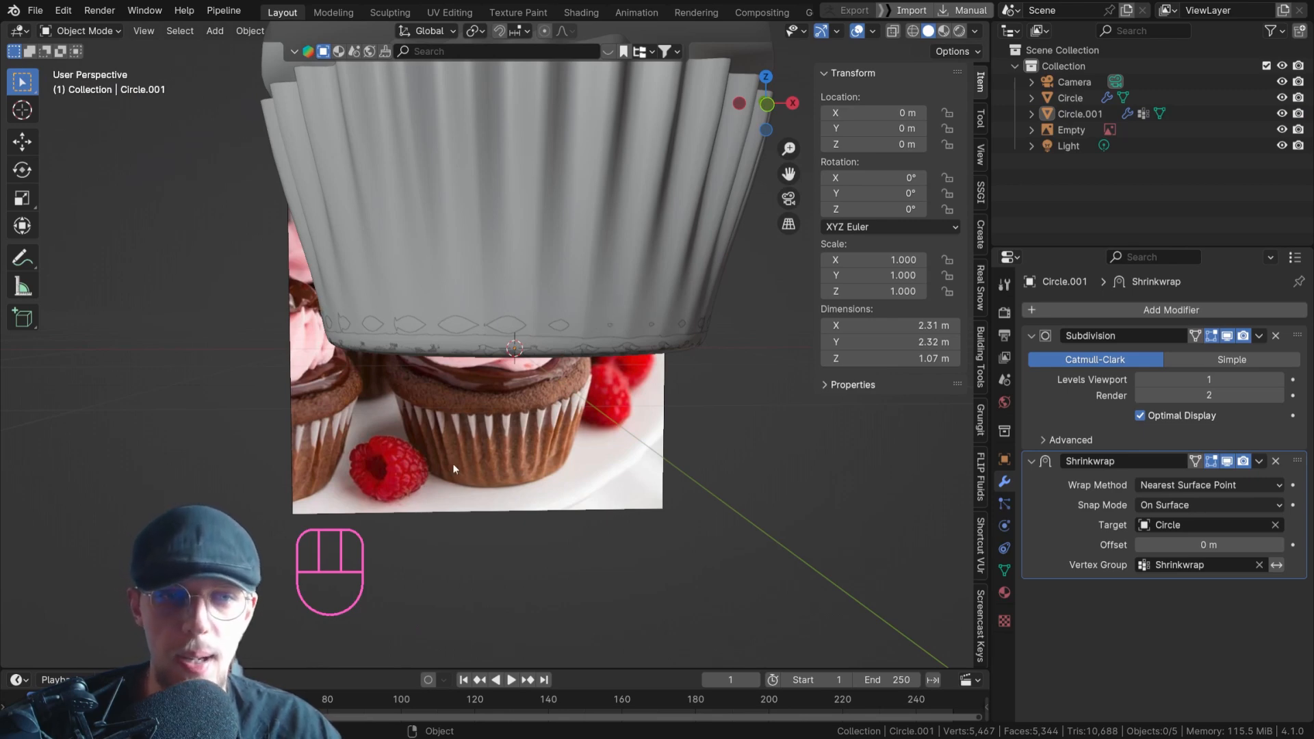
scroll(460, 443, down, 5)
middle_drag(579, 304, 607, 349)
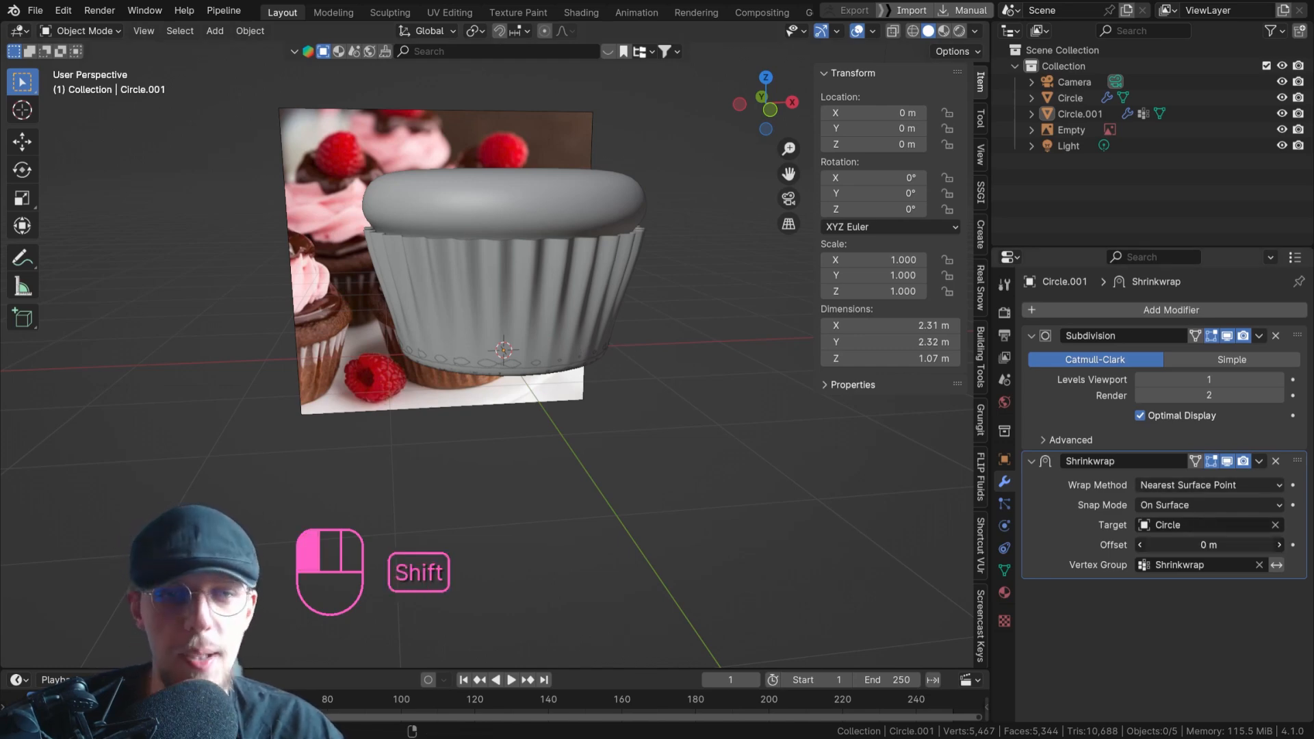
scroll(514, 401, up, 5)
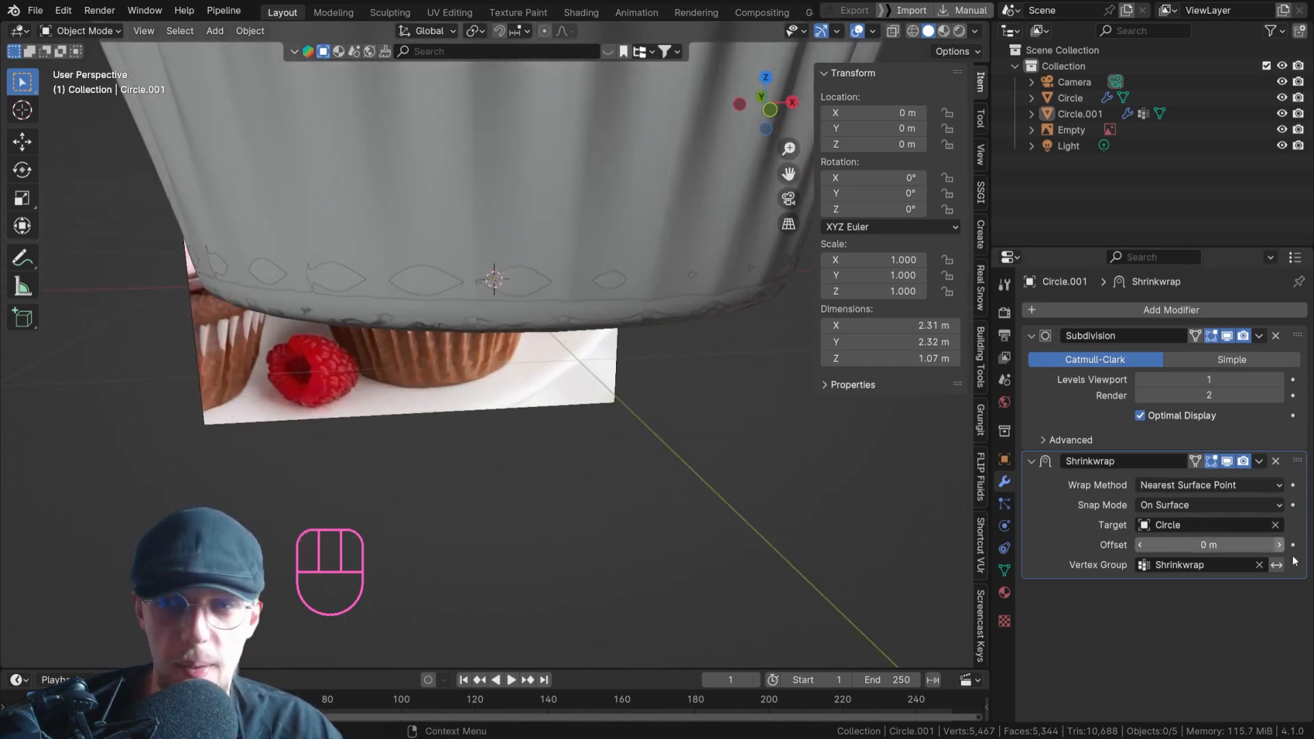
shift+drag(1191, 545, 1194, 545)
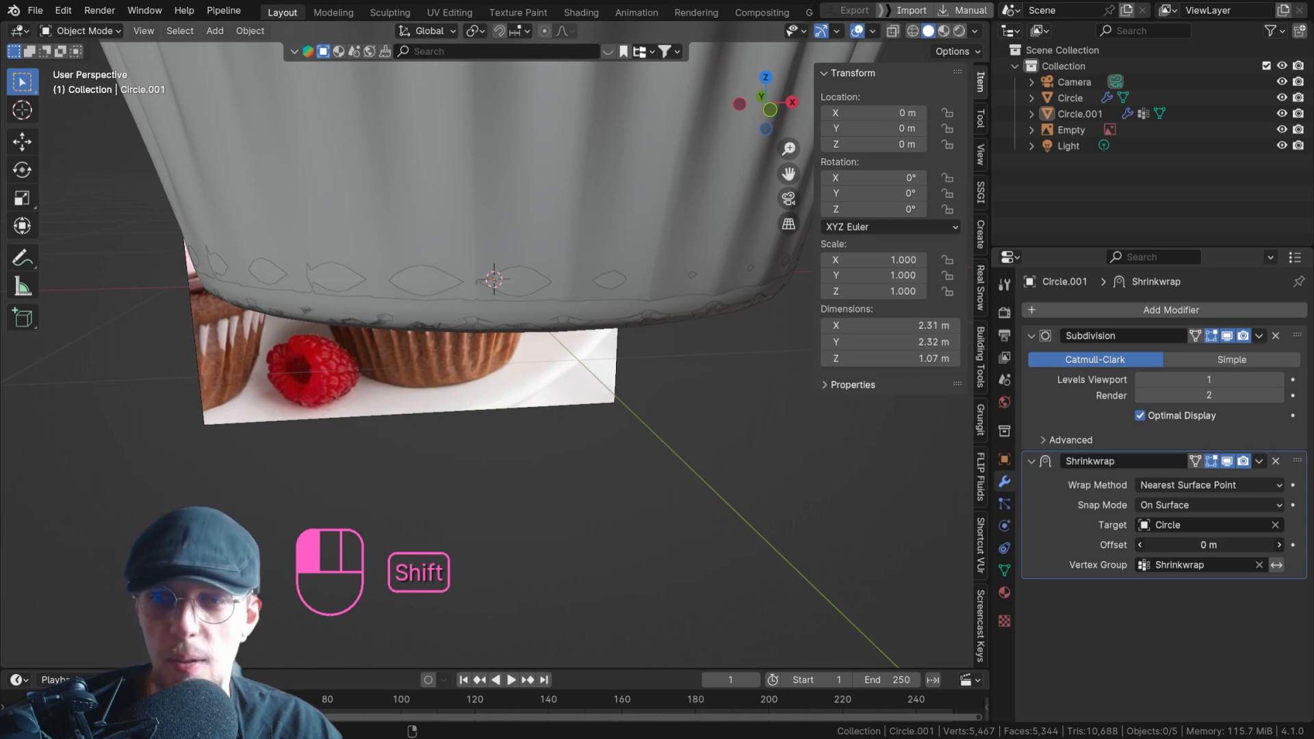
shift+drag(1194, 546, 1204, 546)
scroll(654, 414, down, 5)
shift+middle_drag(659, 399, 590, 414)
middle_drag(714, 409, 610, 325)
Select the liner, switch it to Weight Paint mode and activate the Draw brush.
click(604, 323)
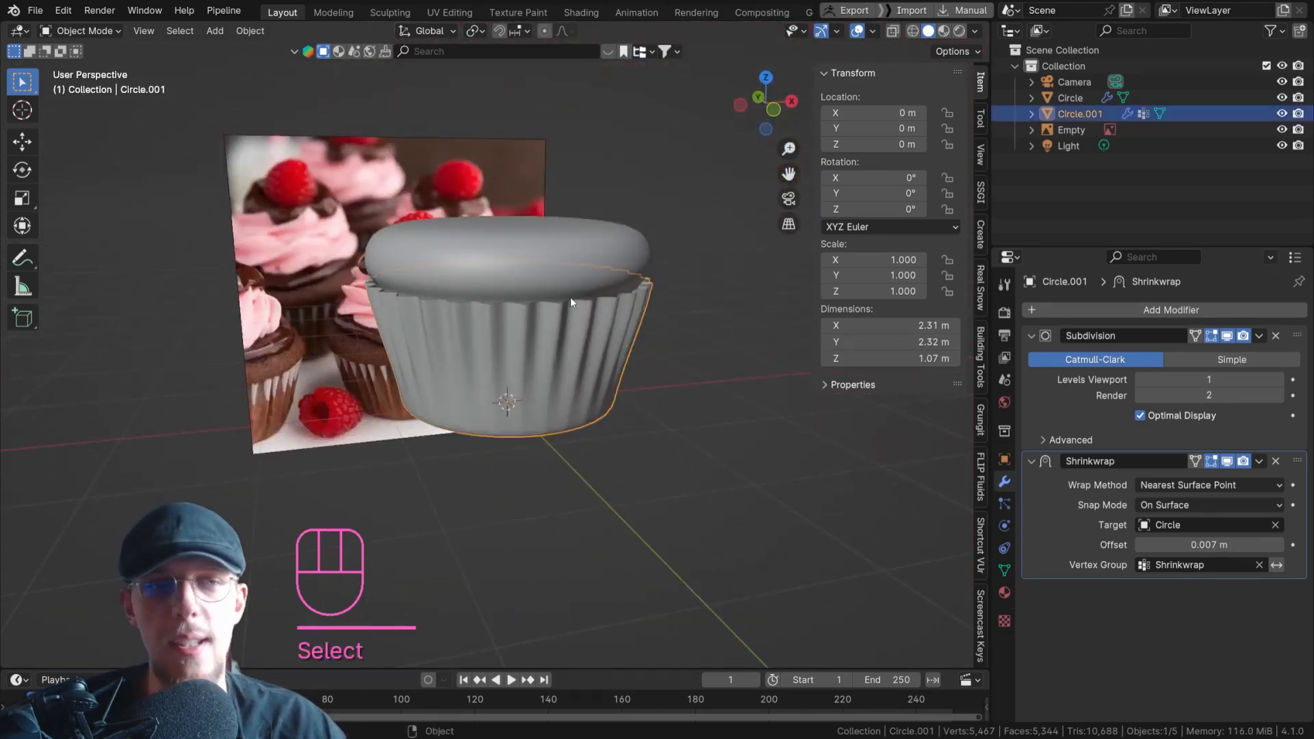
click(103, 31)
click(108, 118)
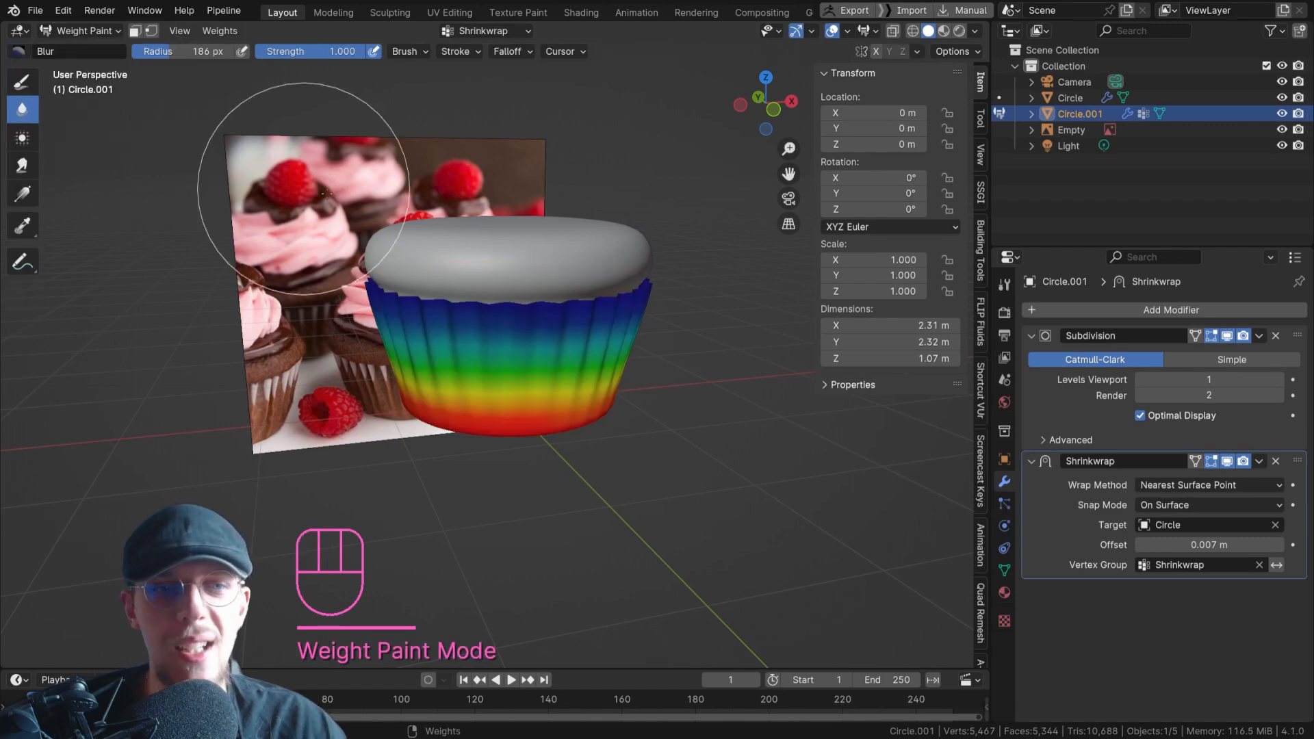
click(21, 82)
Try painting weight 0.200 on the liner's upper part with a 110 px brush, and undo it.
click(193, 52)
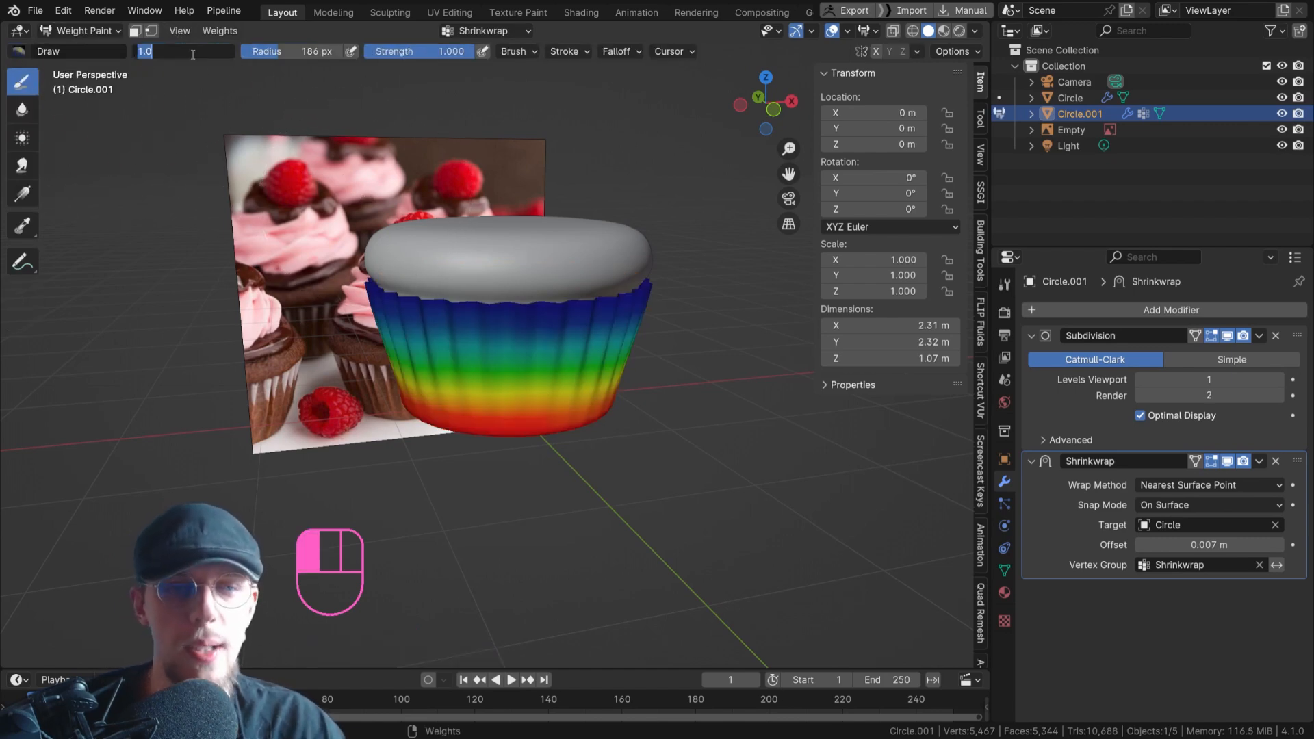
key(f)
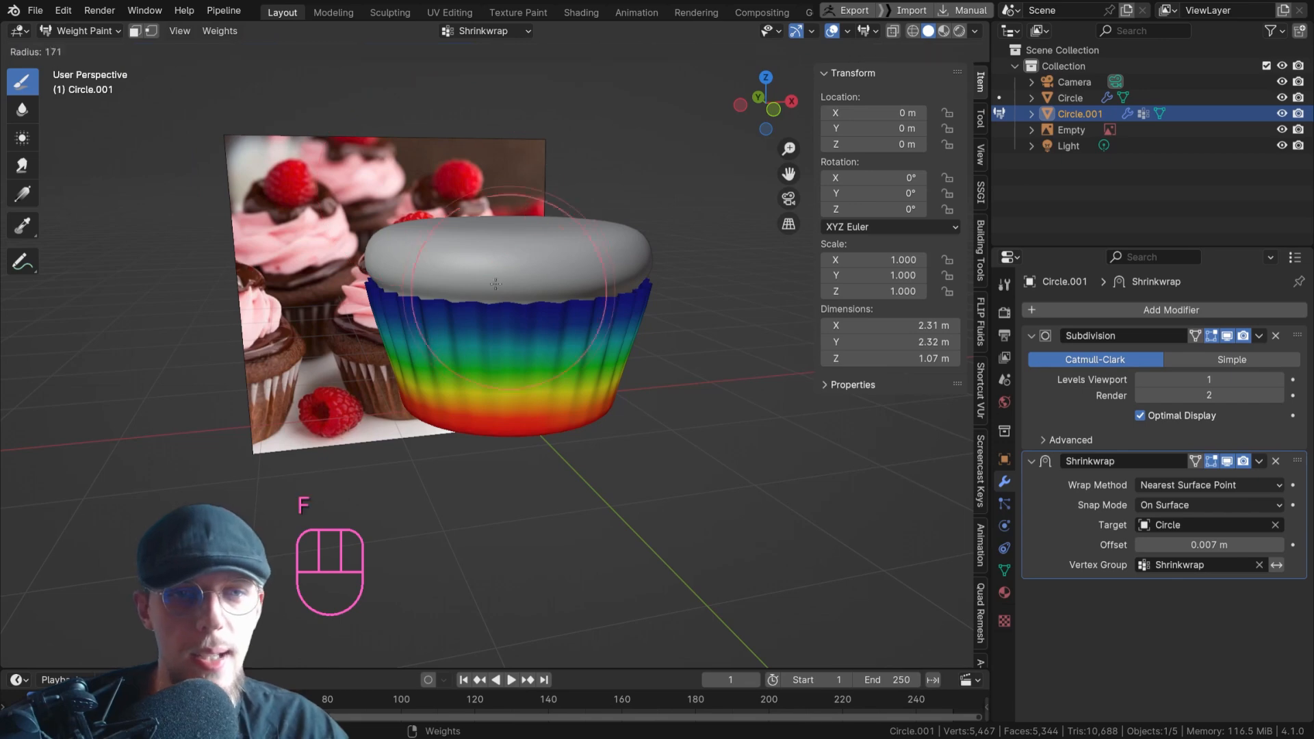
click(412, 314)
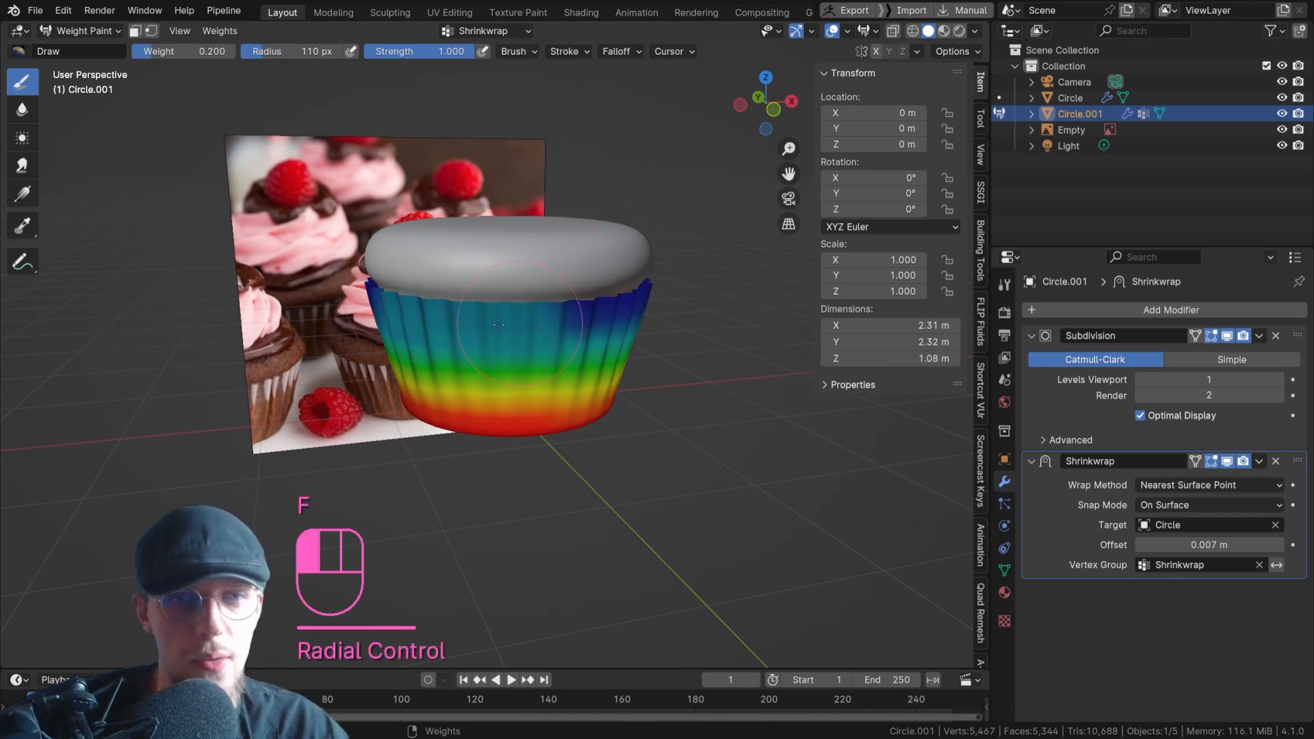
click(510, 319)
key(ctrl+z)
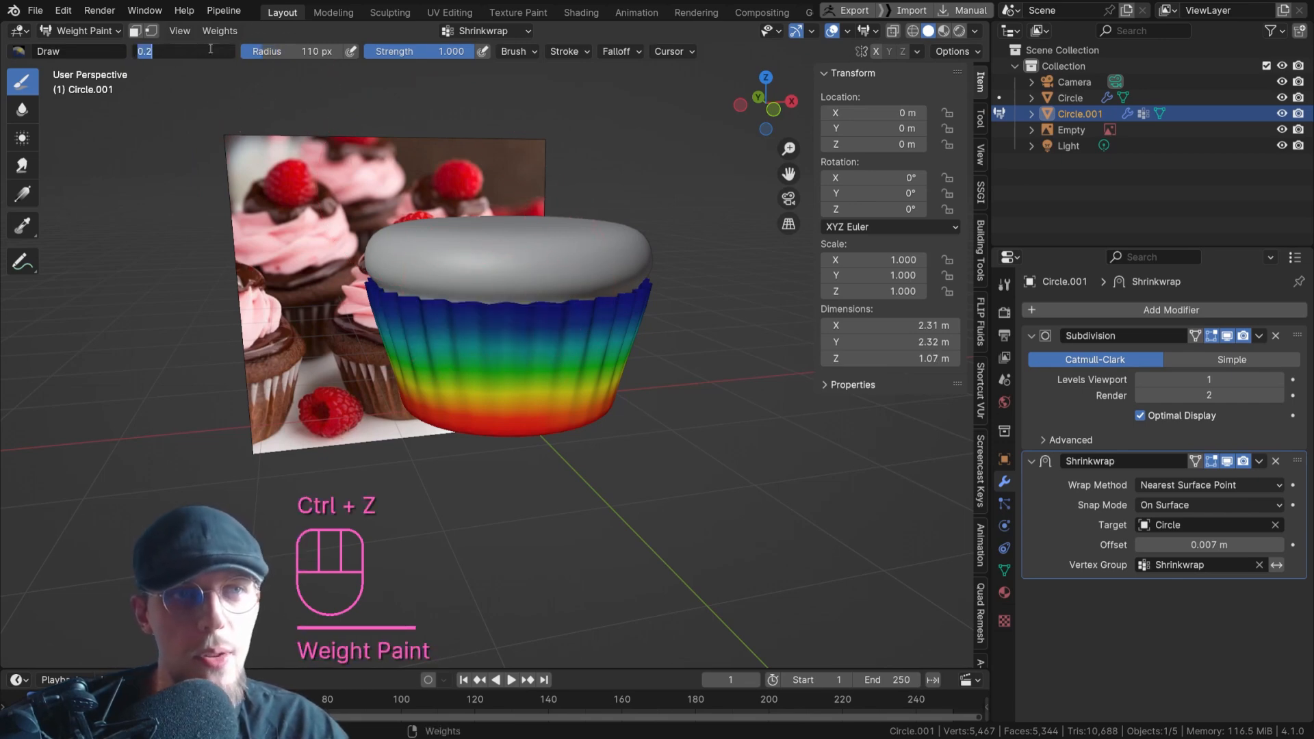
Set the Draw brush to weight 0.1 and radius 130 px, and paint all around the liner's upper part.
text(0.1)
key(Return)
key(f)
click(510, 299)
mouse_move(442, 308)
mouse_down()
mouse_move(541, 304)
mouse_move(387, 306)
mouse_up()
middle_drag(387, 307, 558, 285)
mouse_move(438, 310)
mouse_down()
mouse_move(369, 314)
mouse_move(423, 315)
mouse_up()
middle_drag(436, 301, 280, 304)
shift+middle_drag(383, 308, 206, 294)
drag(274, 319, 479, 303)
middle_drag(438, 295, 311, 273)
drag(404, 308, 657, 315)
middle_drag(640, 313, 457, 299)
Set the brush weight to 1.000 and repaint the liner's bottom band all the way around.
drag(184, 51, 278, 51)
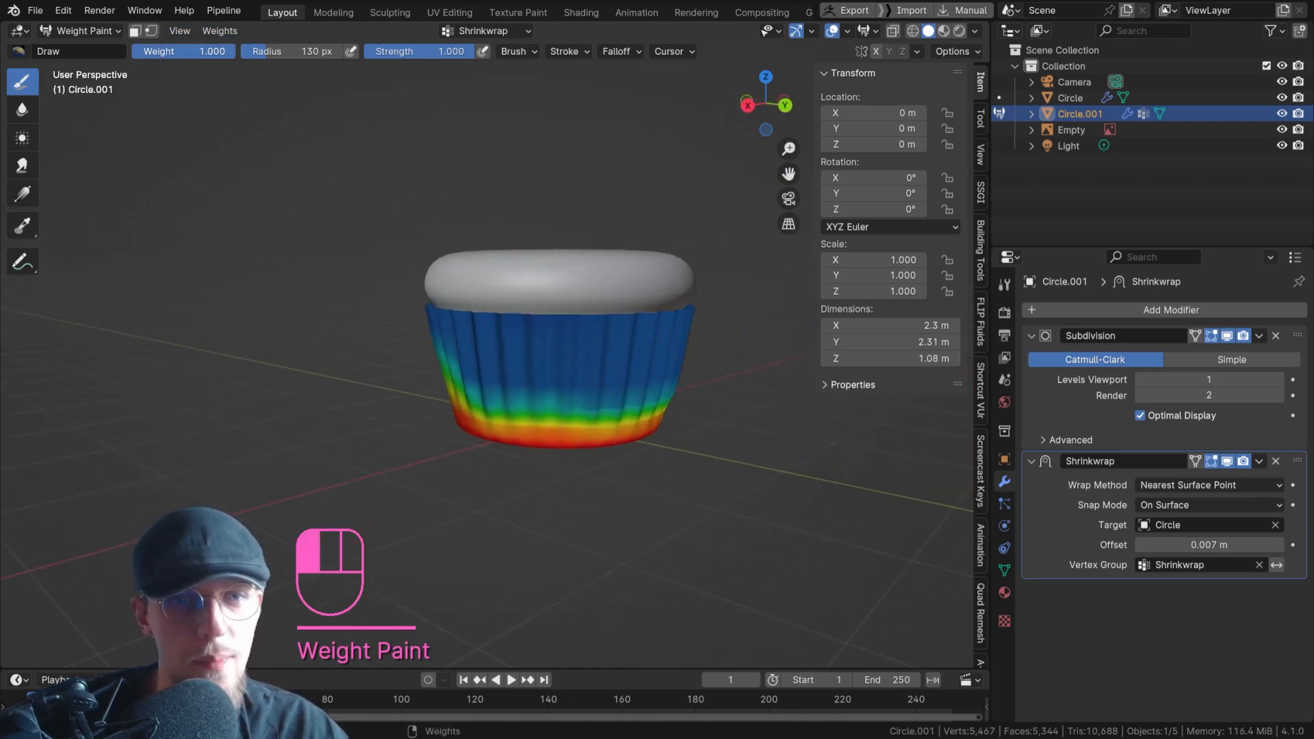
drag(635, 432, 447, 432)
middle_drag(586, 415, 505, 409)
drag(616, 436, 741, 428)
middle_drag(482, 435, 637, 428)
drag(633, 429, 474, 431)
Set the Blur brush radius to 100 px and smooth the transition between the liner's upper and lower weights all around.
click(22, 110)
key(f)
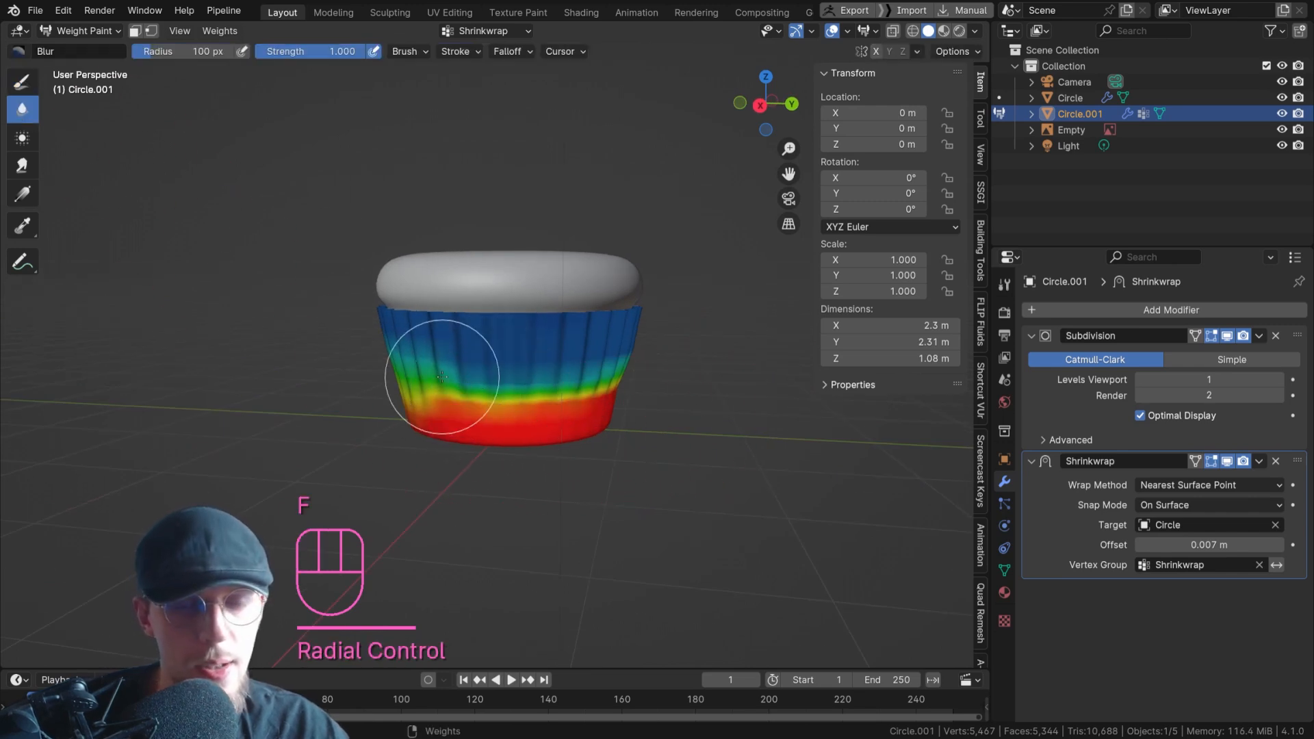
click(490, 375)
drag(490, 375, 514, 369)
middle_drag(685, 369, 597, 376)
drag(601, 380, 726, 367)
shift+middle_drag(646, 378, 439, 391)
mouse_move(439, 392)
mouse_down()
mouse_move(488, 401)
mouse_move(558, 376)
mouse_move(702, 394)
mouse_up()
shift+middle_drag(647, 391, 392, 377)
mouse_move(379, 375)
mouse_down()
mouse_move(469, 397)
mouse_move(525, 390)
mouse_up()
middle_drag(515, 390, 434, 389)
drag(451, 390, 700, 393)
shift+middle_drag(654, 393, 504, 392)
middle_drag(503, 393, 428, 393)
mouse_move(424, 394)
mouse_down()
mouse_move(465, 396)
mouse_move(524, 321)
mouse_up()
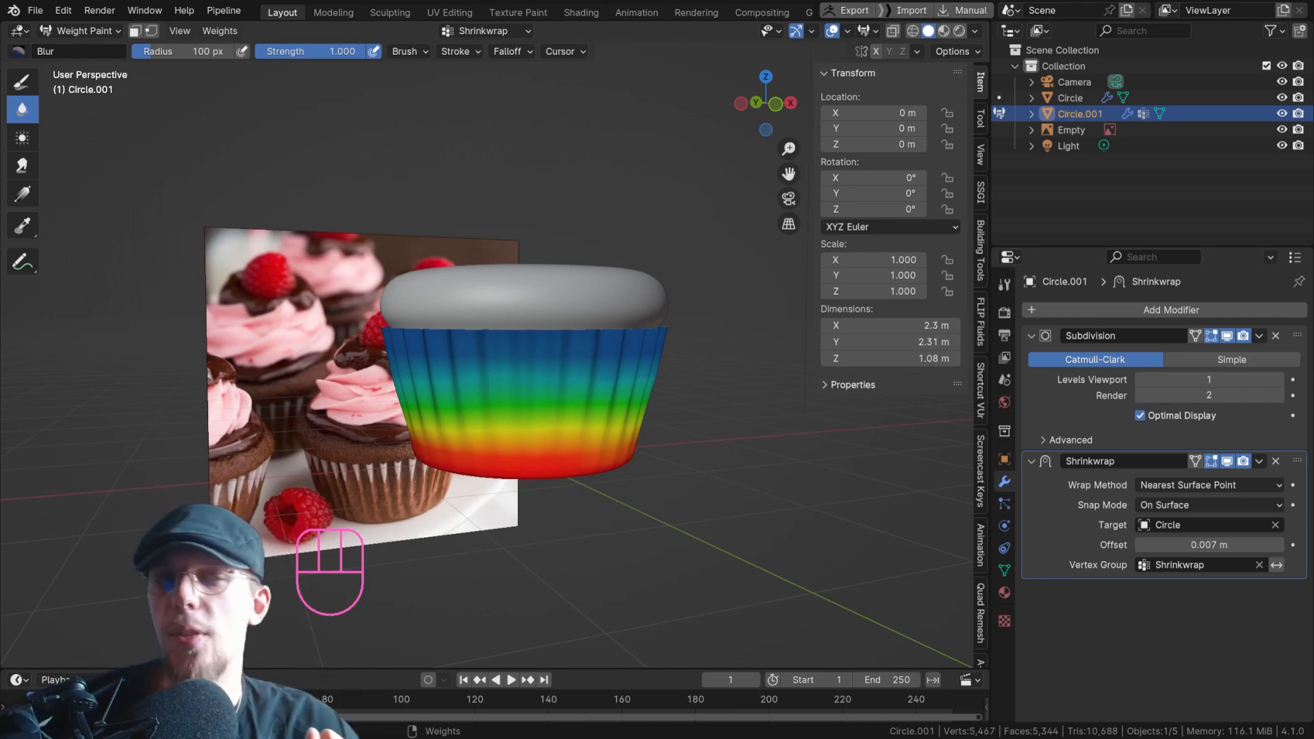
Switch the liner from Weight Paint to Object Mode.
middle_drag(575, 445, 225, 133)
click(82, 31)
click(95, 49)
Examine how the shrinkwrapped liner fits around the cupcake from above and from the side, selecting the liner.
middle_drag(499, 263, 515, 368)
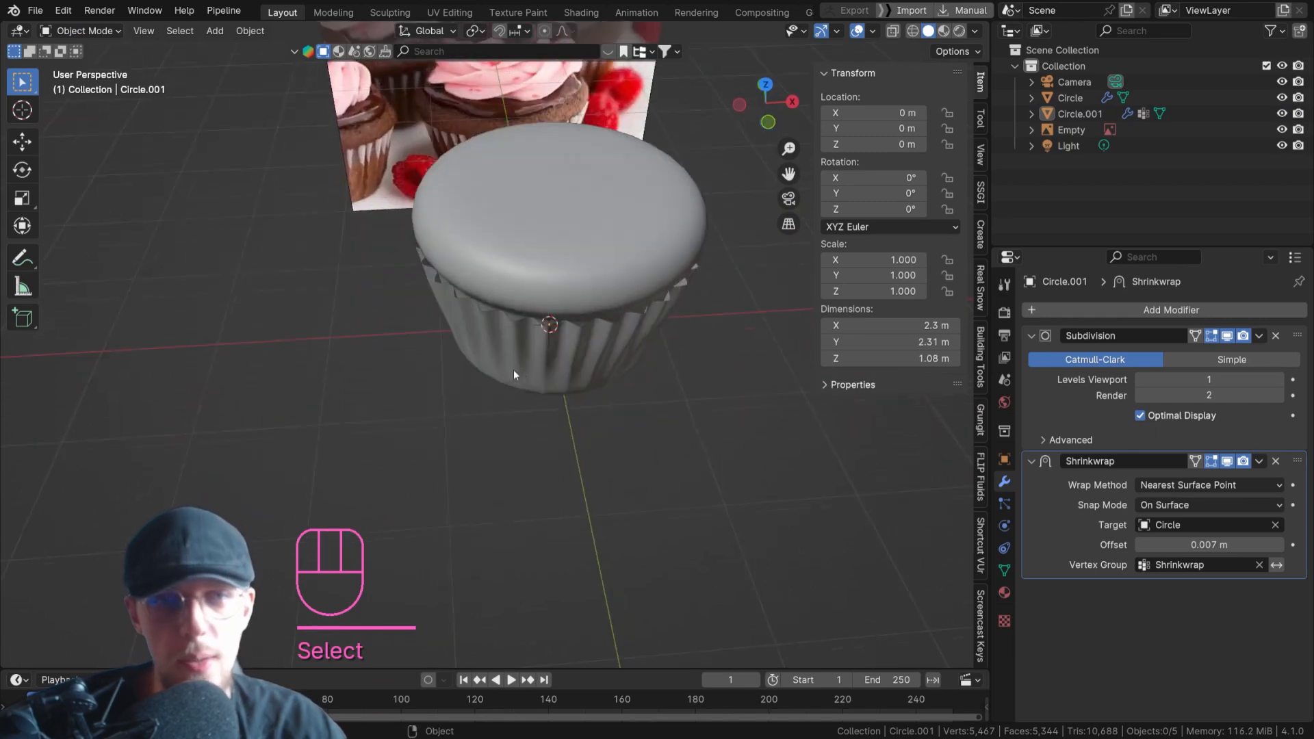
scroll(557, 325, up, 2)
middle_drag(558, 322, 442, 282)
shift+middle_drag(538, 291, 654, 349)
scroll(543, 348, down, 4)
click(779, 381)
middle_drag(779, 379, 638, 360)
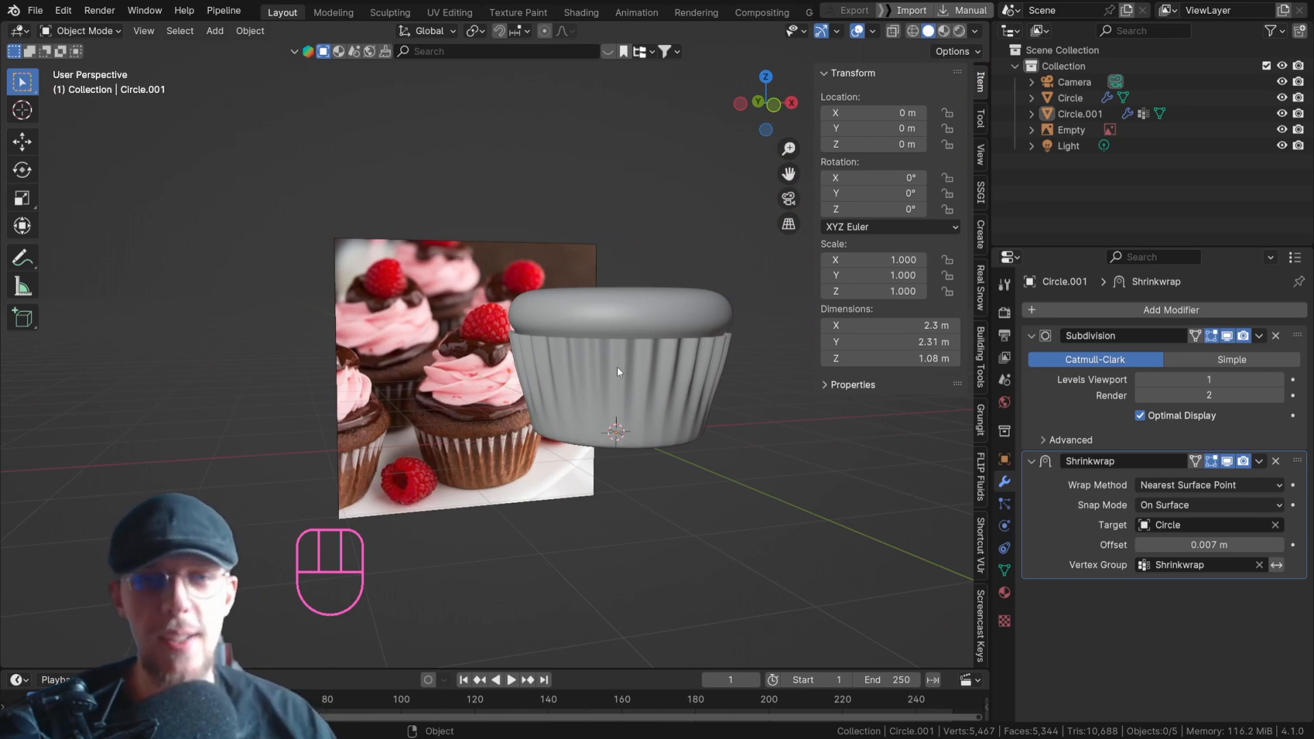
click(618, 352)
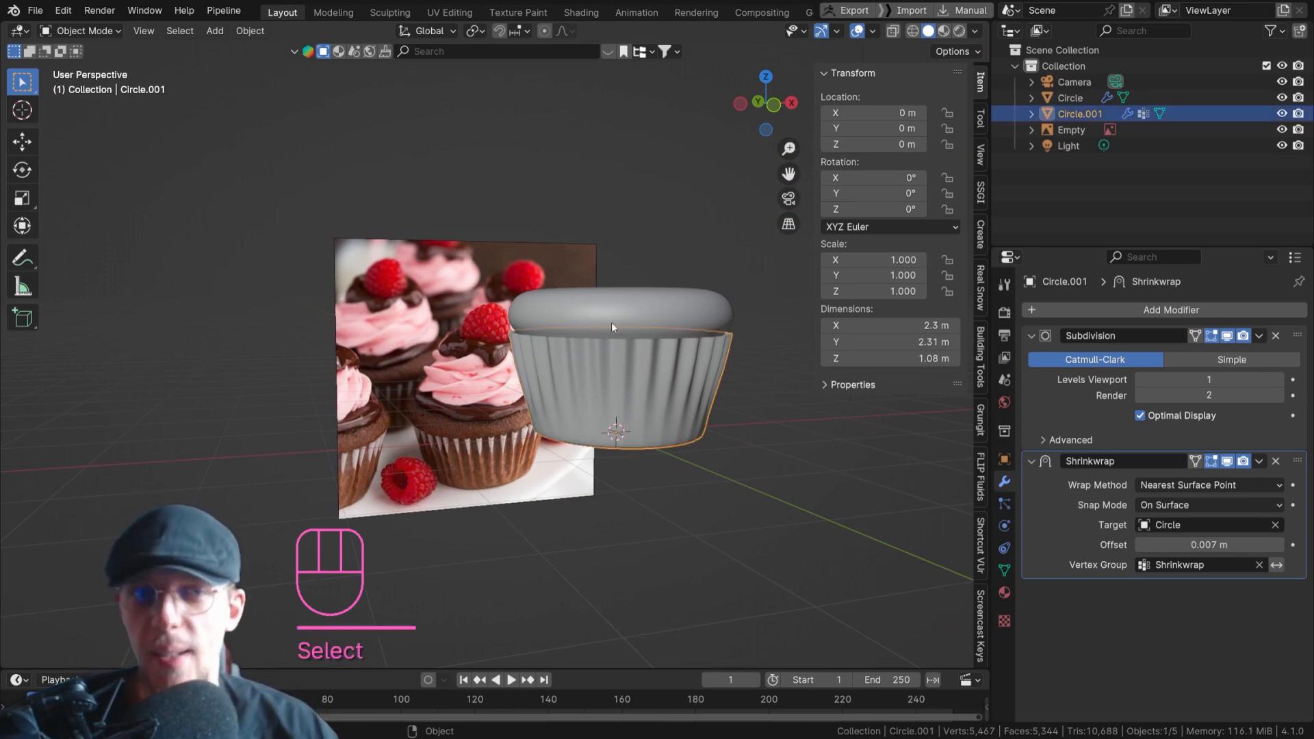
scroll(623, 356, up, 3)
middle_drag(654, 382, 592, 306)
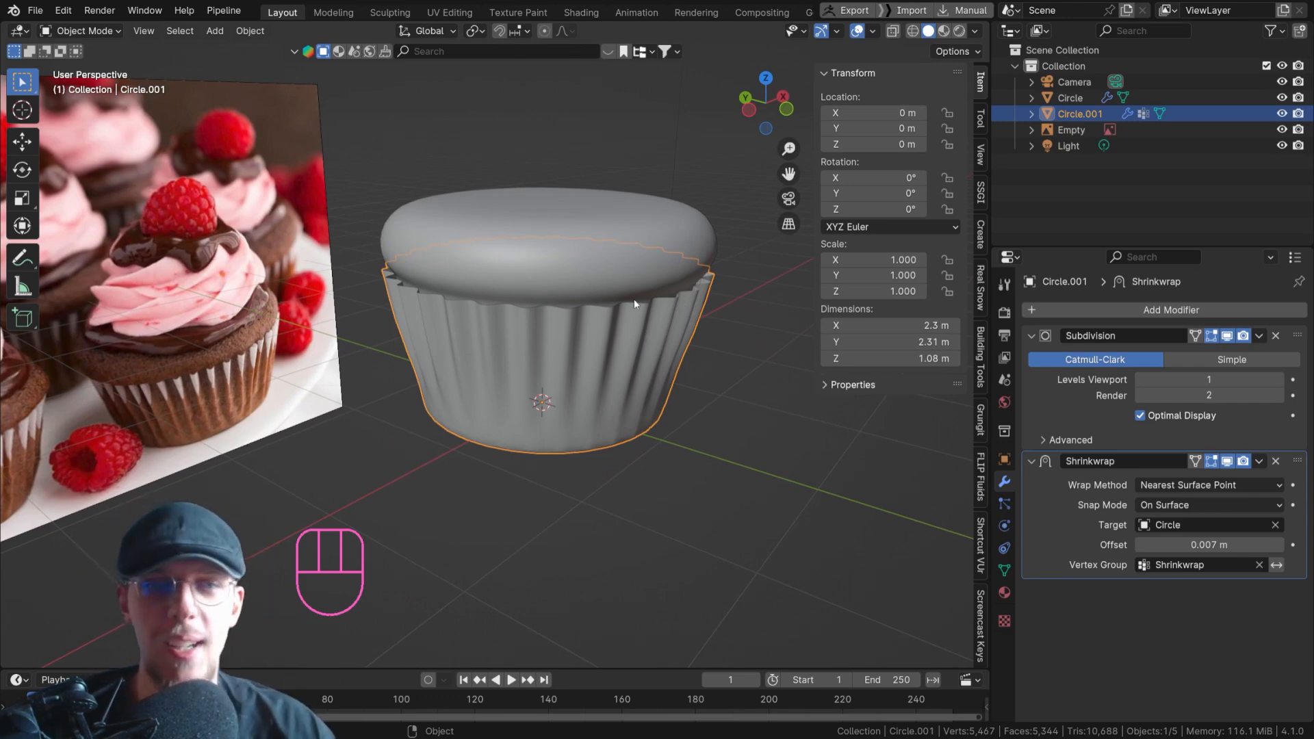
In Edit Mode, turn on proportional editing and pull one vertex of the liner's top rim outward and up by about 0.1 m.
key(Tab)
click(688, 290)
scroll(688, 291, up, 2)
shift+middle_drag(706, 294, 634, 258)
key(o)
key(g)
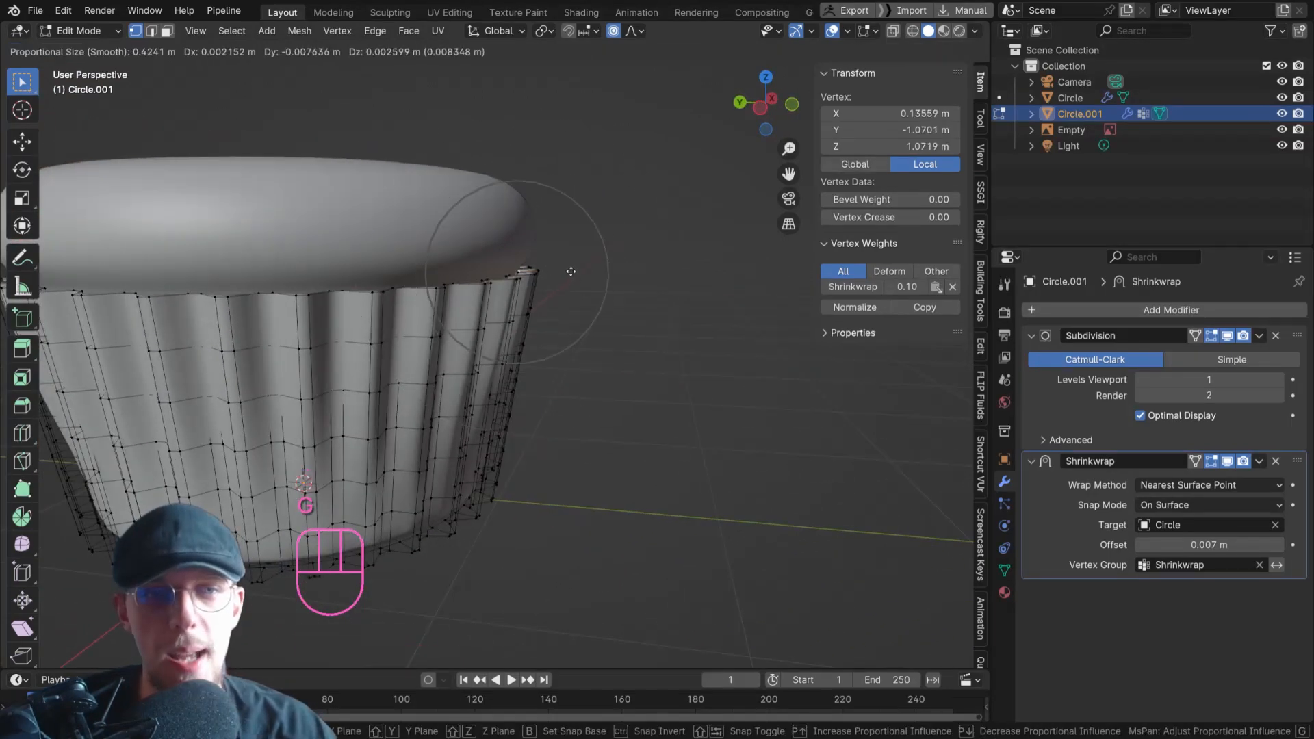
click(584, 259)
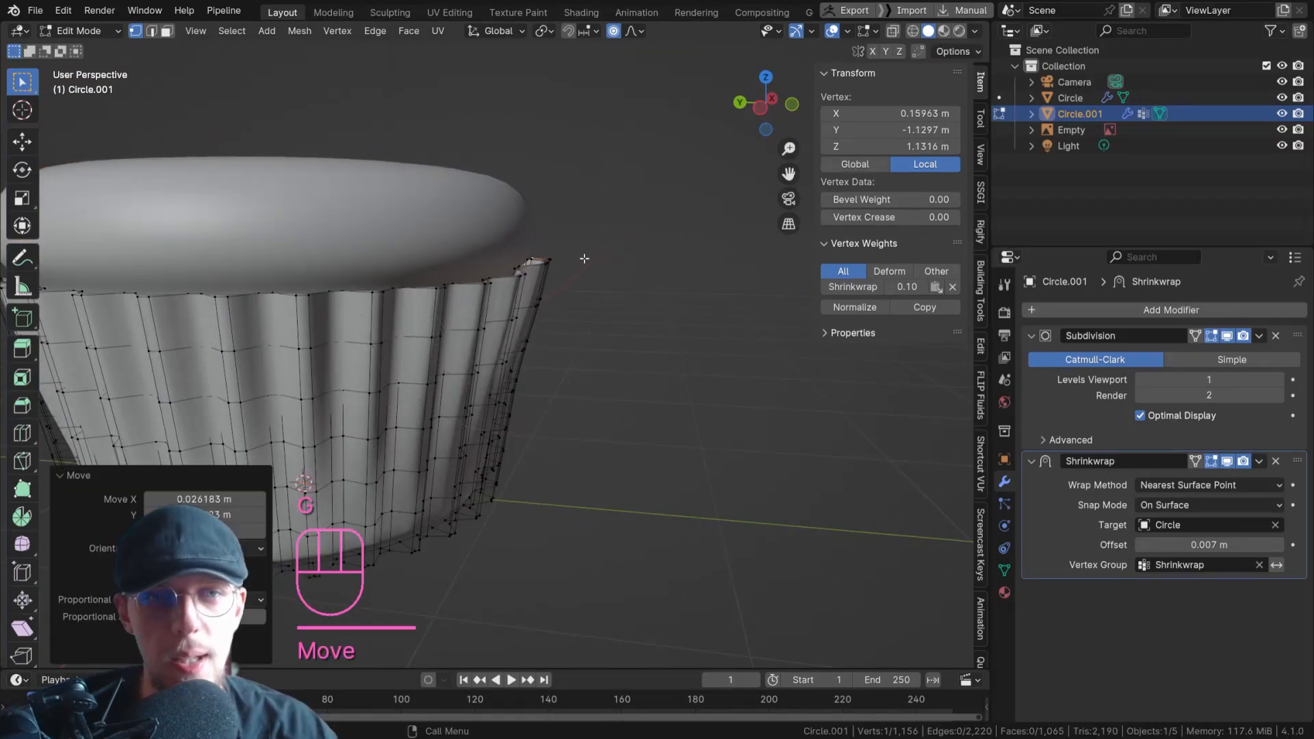
Nudge several more vertices along the liner's top rim slightly with proportional editing to make the edge irregular.
click(304, 282)
shift+middle_drag(305, 282, 329, 219)
click(357, 248)
key(g)
click(357, 256)
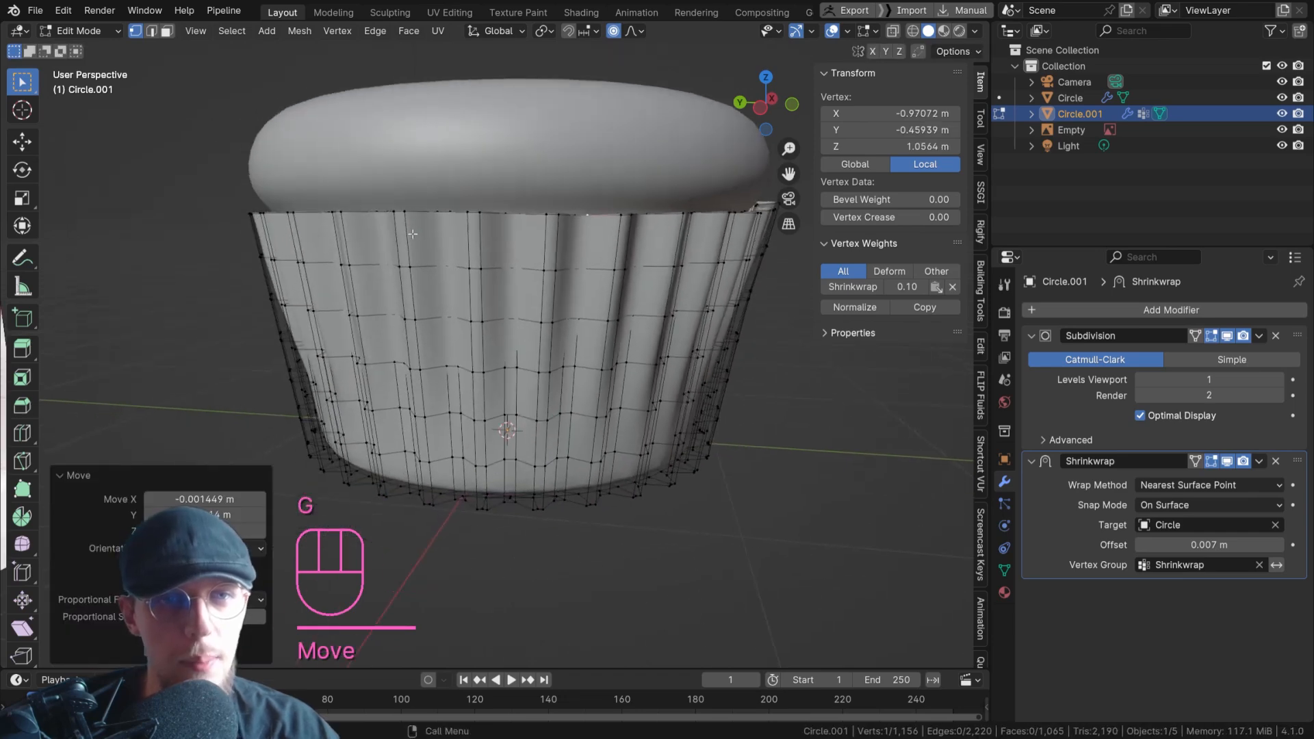
click(325, 212)
key(g)
click(247, 213)
key(g)
click(247, 210)
Lower the raised peak on the liner's rim to about Z 1.1 m, using a proportional size of about 0.56 m.
middle_drag(510, 214, 404, 223)
shift+middle_drag(404, 223, 555, 248)
middle_drag(554, 248, 524, 241)
click(525, 240)
key(g)
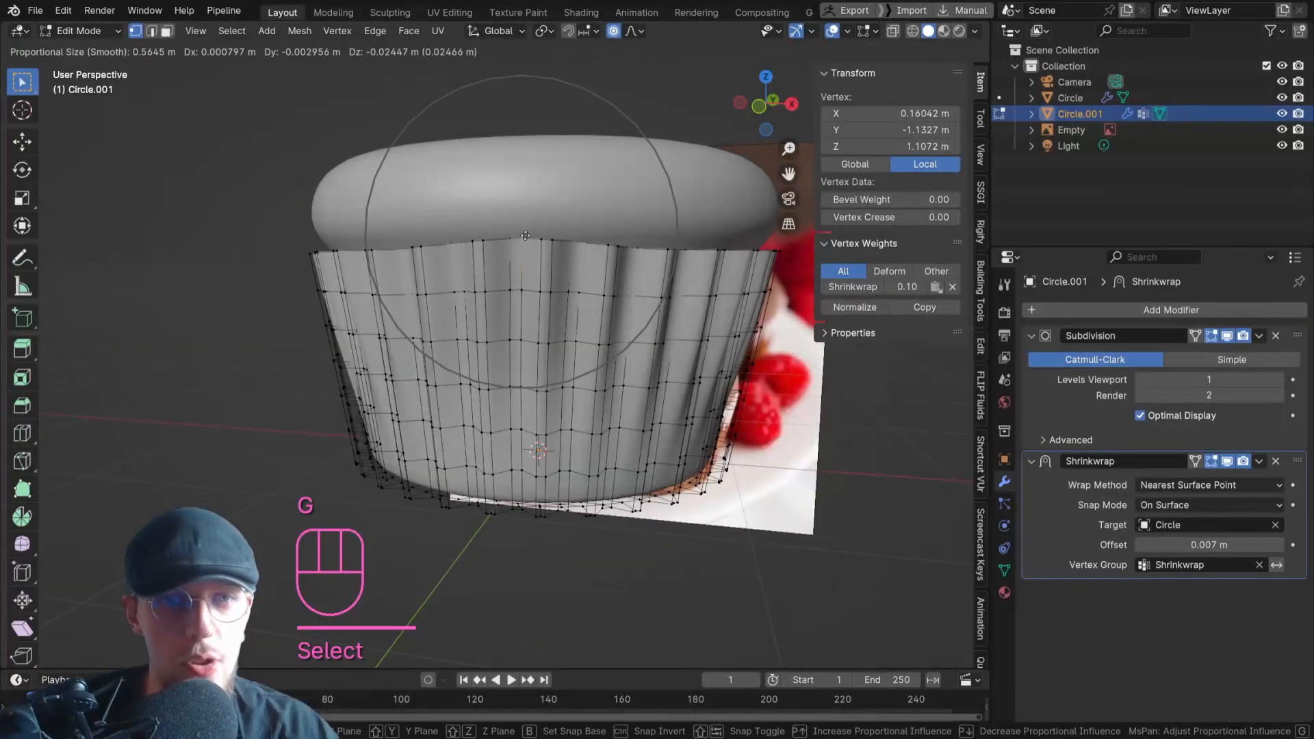
click(525, 239)
Slightly move a rim vertex on each side of the lowered peak, and adjust the peak vertex once more.
click(746, 246)
key(g)
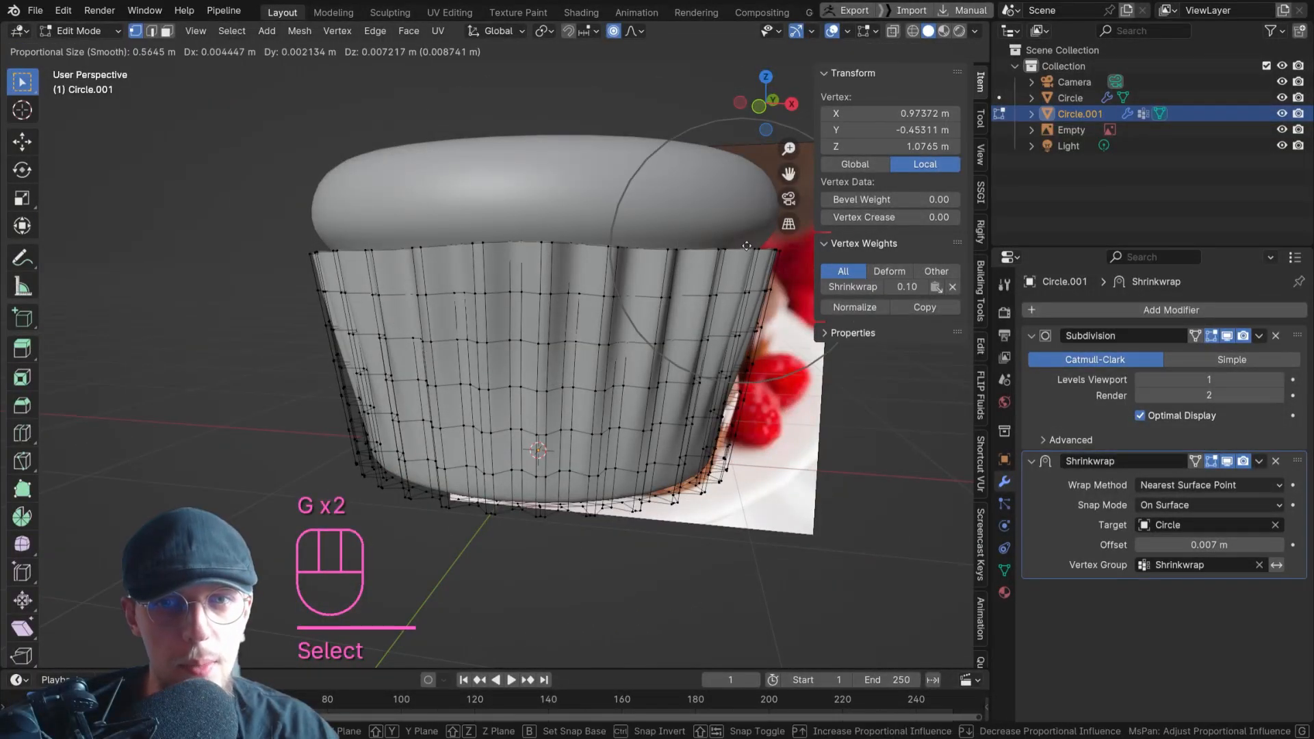
click(745, 245)
click(334, 249)
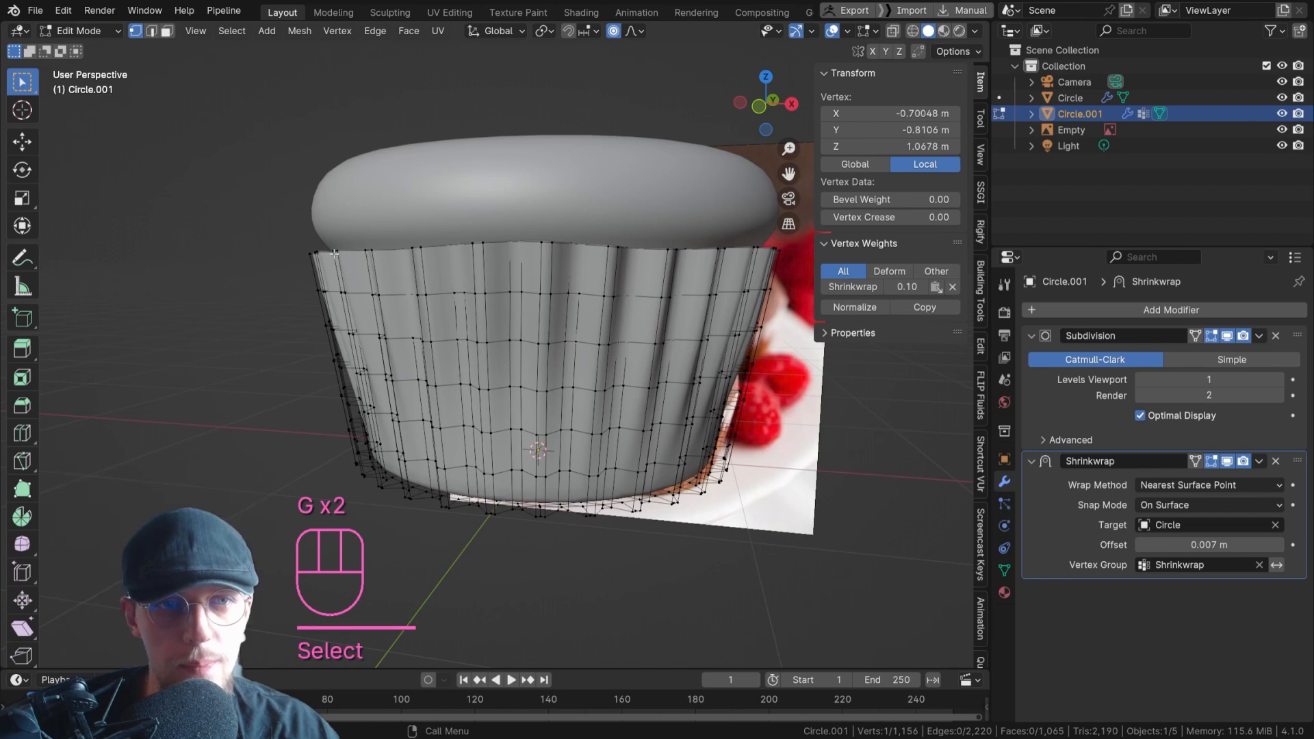
key(g)
click(334, 250)
click(520, 241)
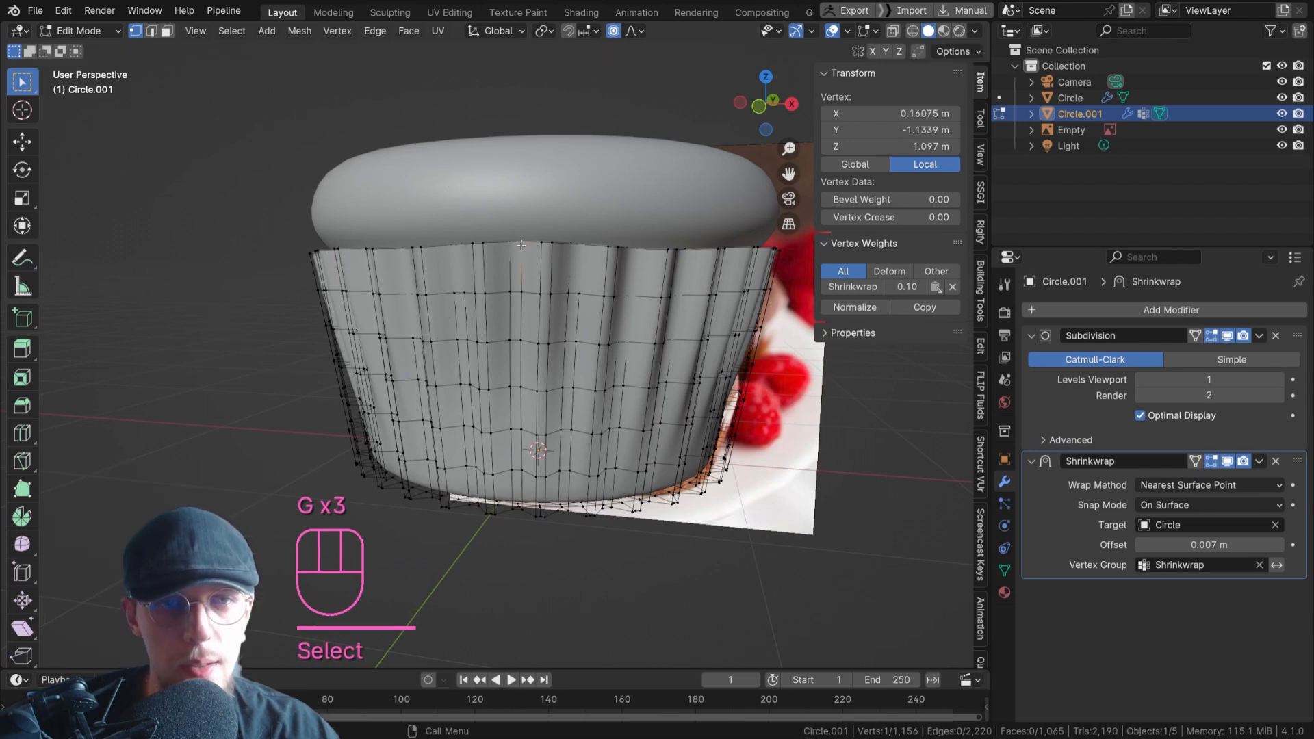
key(g)
click(522, 244)
Nudge rim vertices on another side of the liner with proportional editing, and return to Object Mode.
shift+middle_drag(589, 244, 258, 288)
scroll(541, 255, down, 2)
middle_drag(705, 291, 649, 294)
click(637, 277)
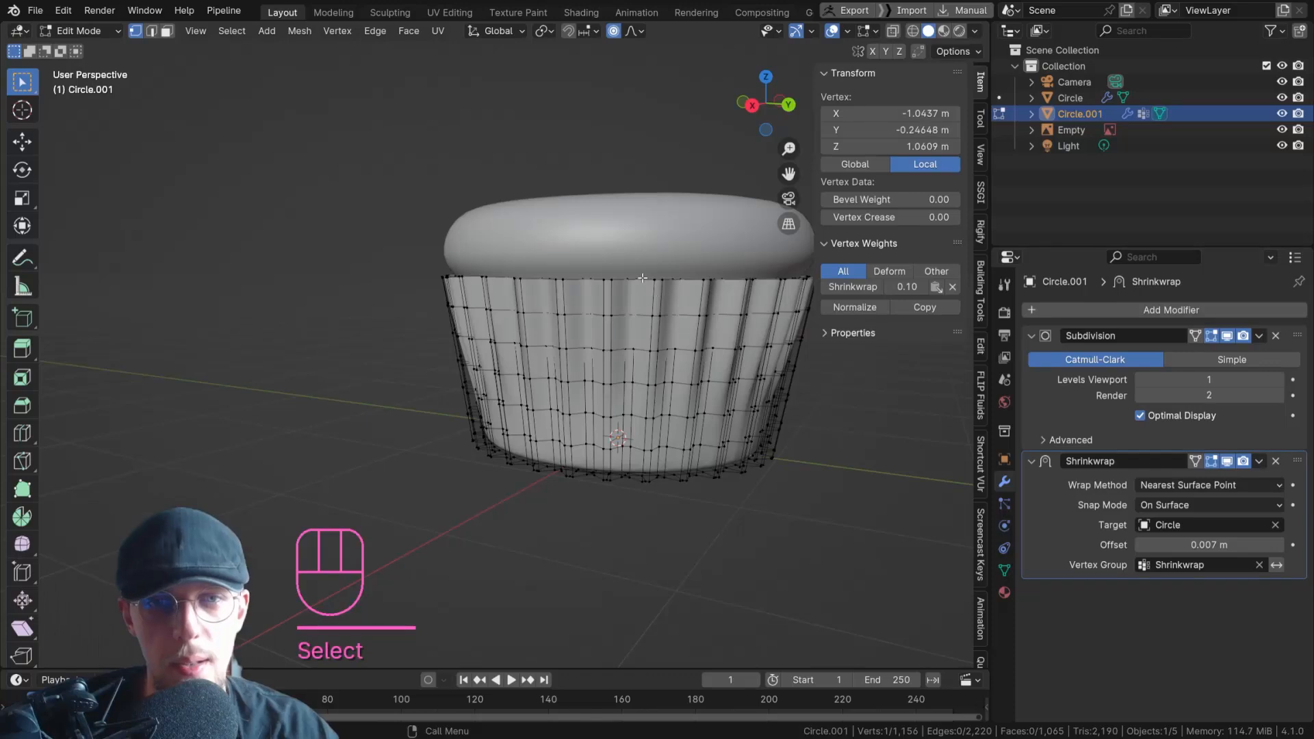
key(g)
click(637, 277)
key(g)
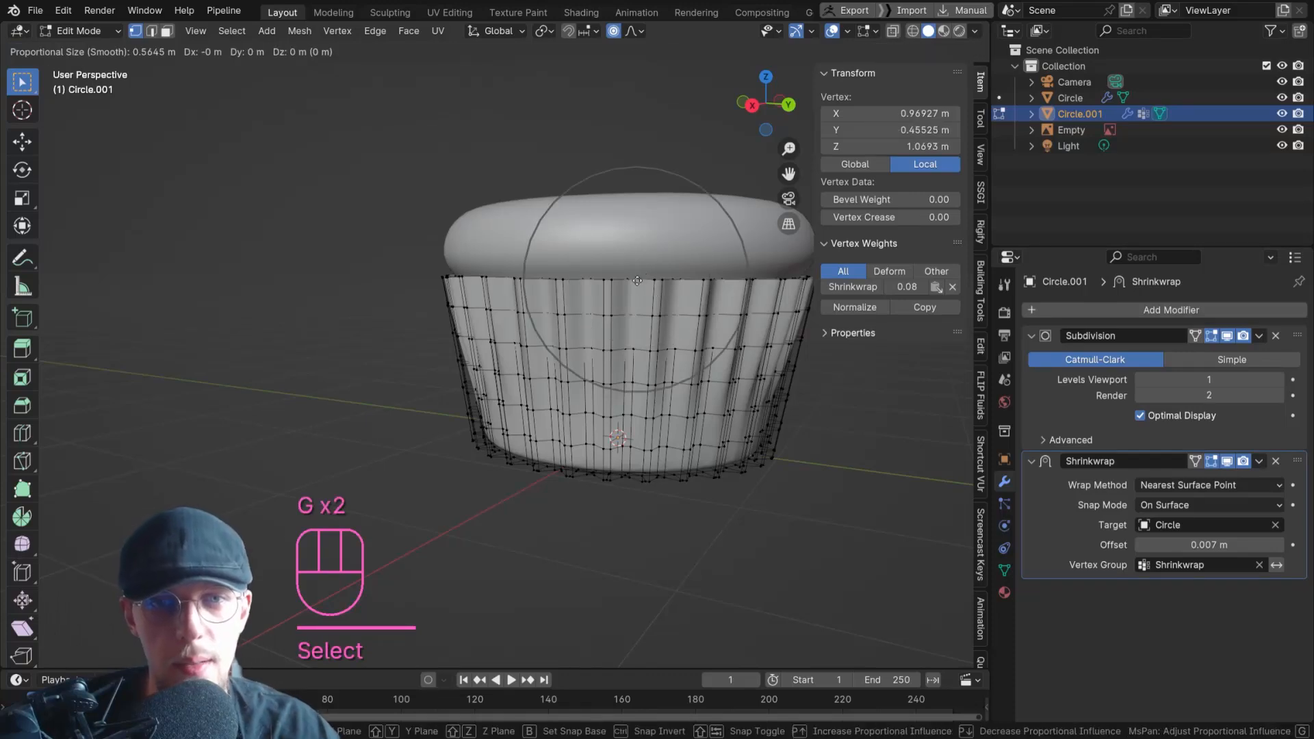
click(637, 278)
key(Tab)
Re-enter Edit Mode on the liner, move one more top-rim vertex slightly with proportional editing, and return to Object Mode.
middle_drag(637, 278, 679, 292)
click(660, 295)
scroll(658, 295, down, 3)
middle_drag(550, 303, 601, 290)
click(550, 313)
key(Tab)
scroll(551, 298, up, 5)
click(543, 289)
key(g)
scroll(597, 299, up, 3)
click(598, 298)
key(Tab)
Examine the paper liner and cupcake from several angles and compare them with the reference photo.
scroll(551, 301, down, 4)
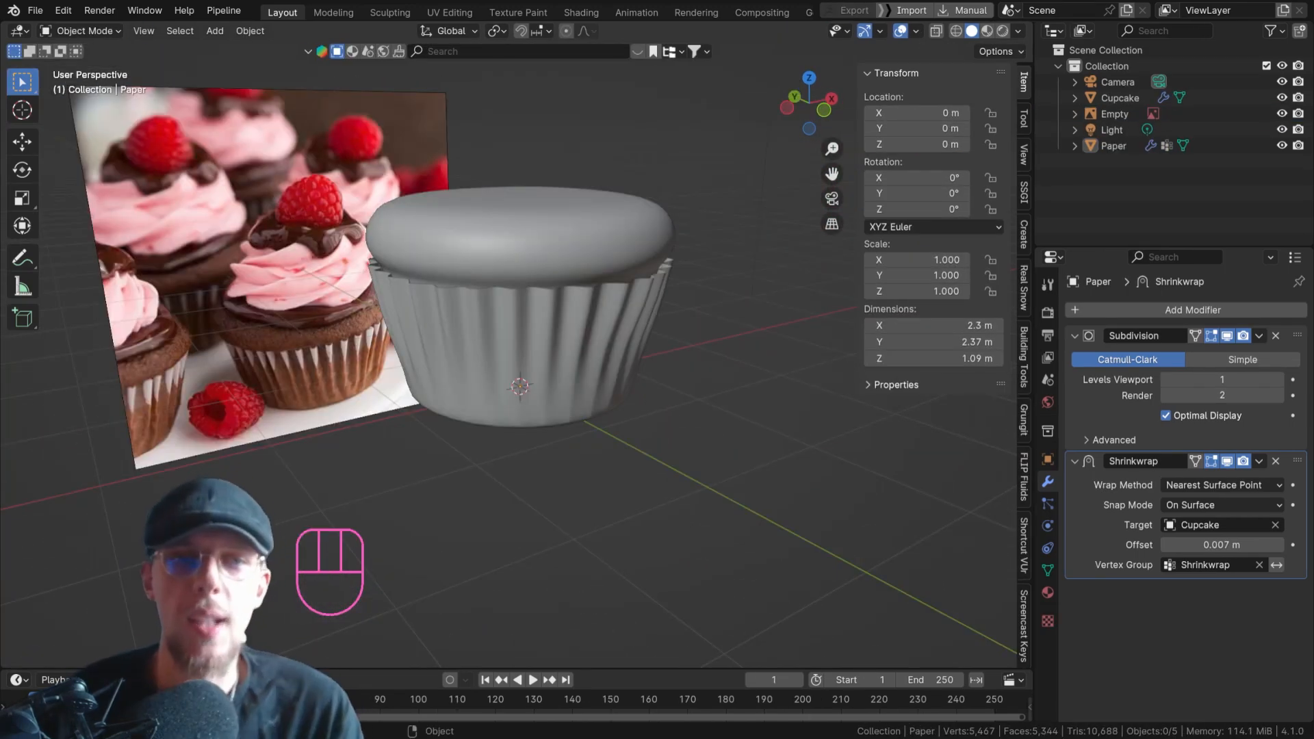
shift+middle_drag(512, 278, 624, 313)
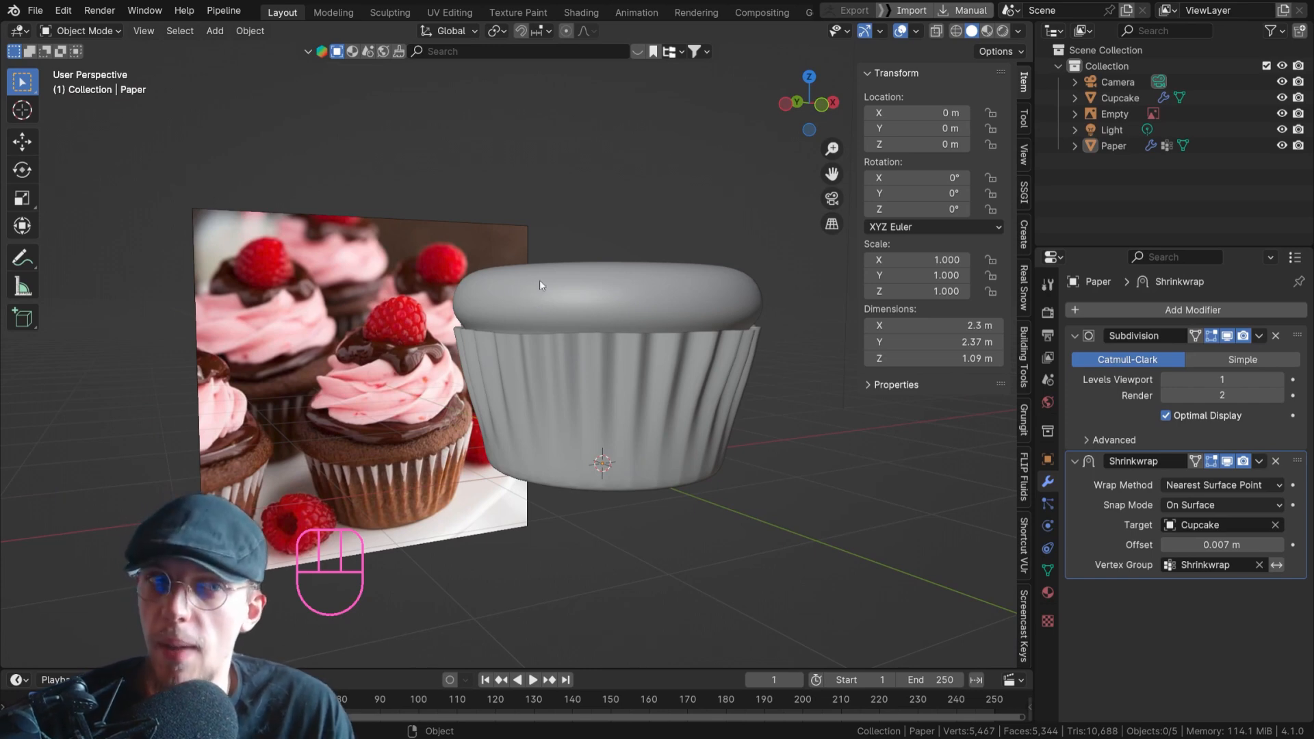
middle_drag(569, 292, 620, 406)
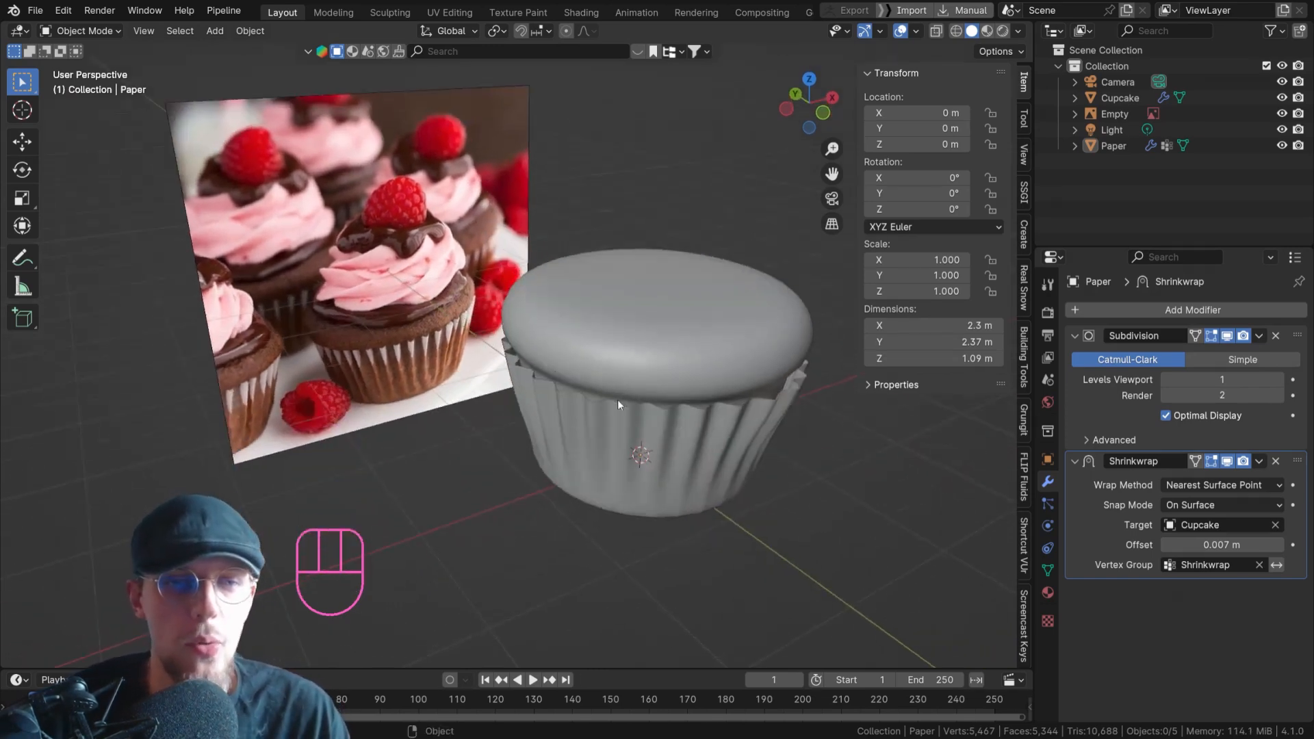
scroll(358, 309, up, 4)
scroll(384, 299, down, 6)
shift+middle_drag(619, 299, 544, 295)
scroll(524, 288, up, 3)
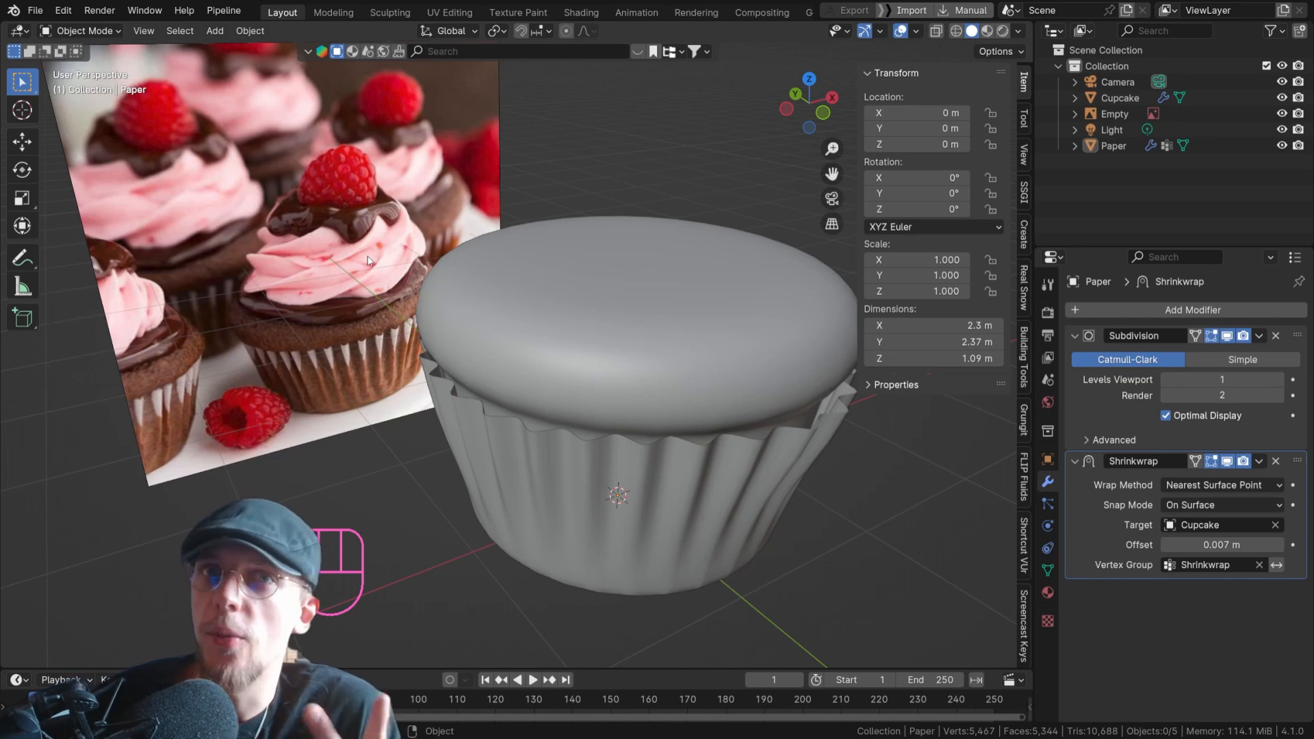
Sketch temporary annotations around the chocolate and frosting layers on the reference cupcake, and erase them.
drag(399, 302, 256, 321)
mouse_move(281, 255)
mouse_down()
mouse_move(437, 255)
mouse_move(432, 277)
mouse_up()
mouse_move(437, 274)
right_down()
mouse_move(349, 246)
mouse_move(230, 308)
mouse_move(438, 291)
right_up()
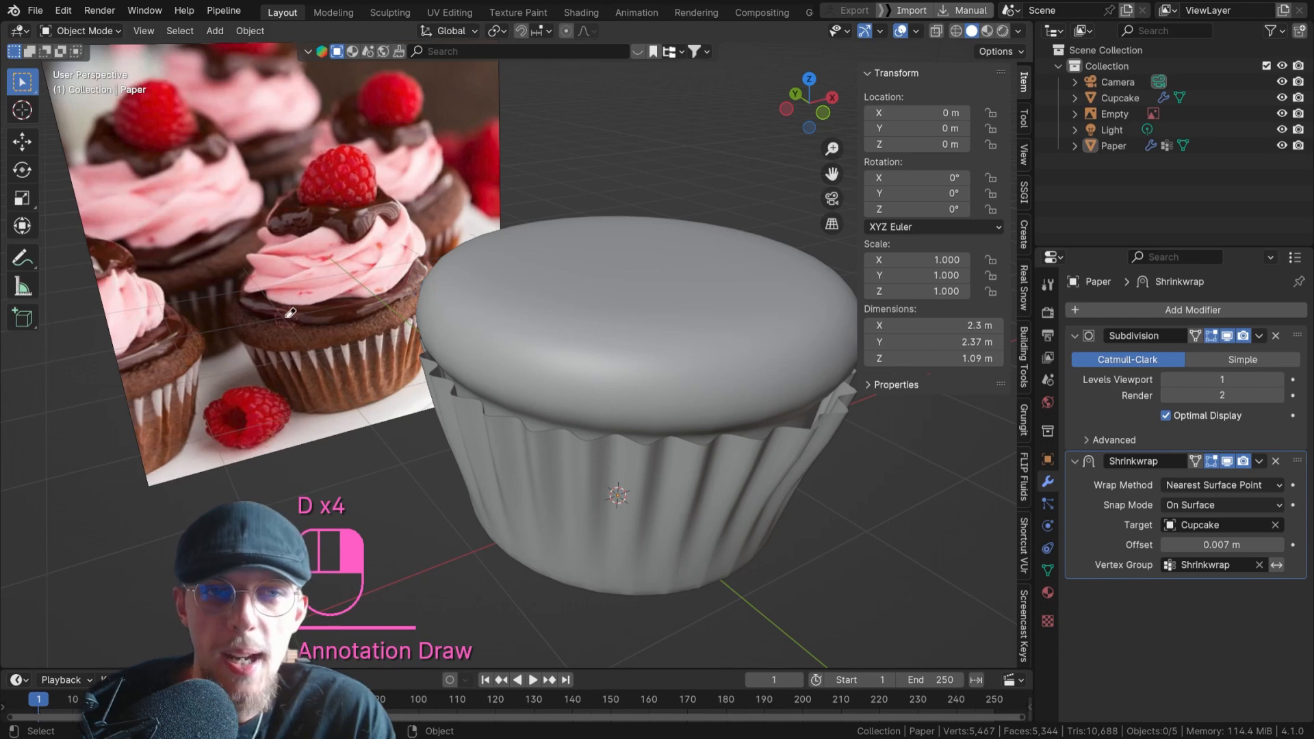
right_drag(291, 313, 390, 303)
mouse_move(358, 180)
mouse_down()
mouse_move(305, 235)
mouse_move(376, 180)
mouse_up()
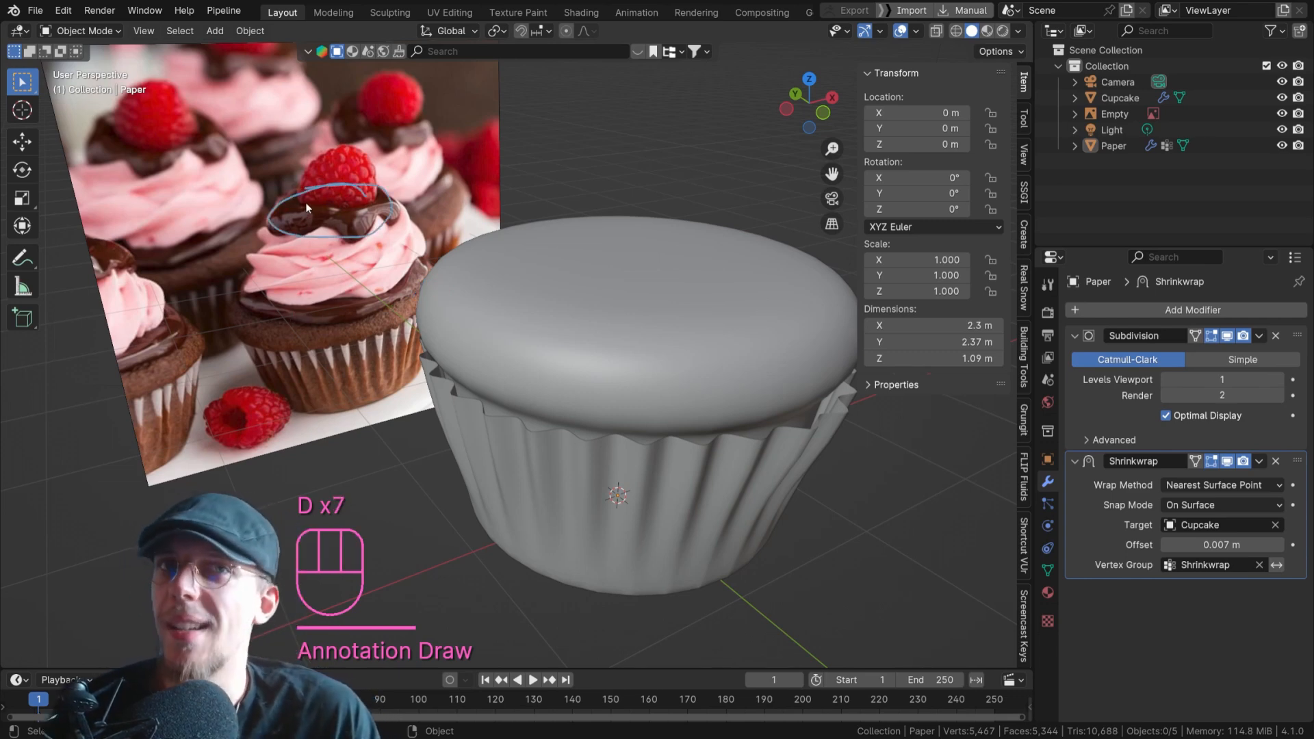
mouse_move(305, 203)
right_down()
mouse_move(387, 175)
mouse_move(295, 218)
mouse_move(393, 230)
right_up()
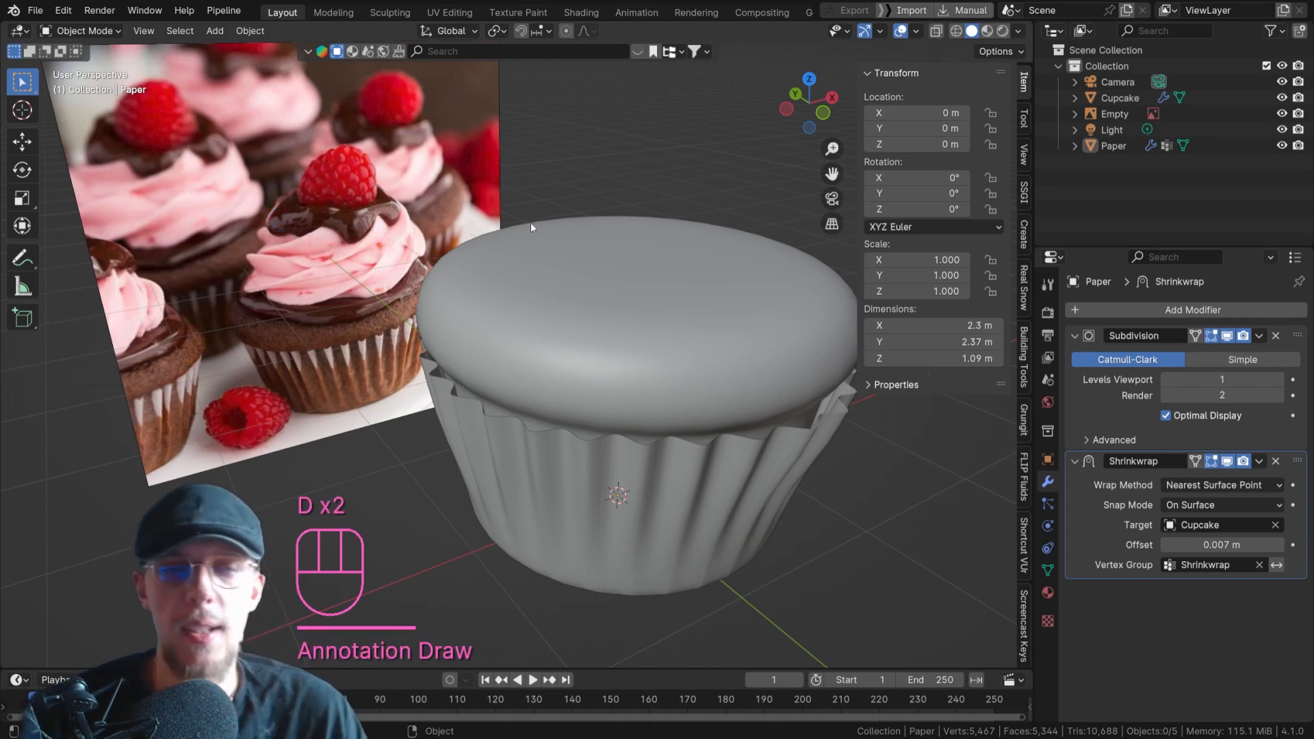
Select the cupcake base and enter Edit Mode on it.
scroll(560, 249, down, 3)
mouse_move(560, 249)
shift+middle_down()
mouse_move(538, 282)
mouse_move(571, 286)
mouse_move(586, 326)
shift+middle_up()
click(618, 307)
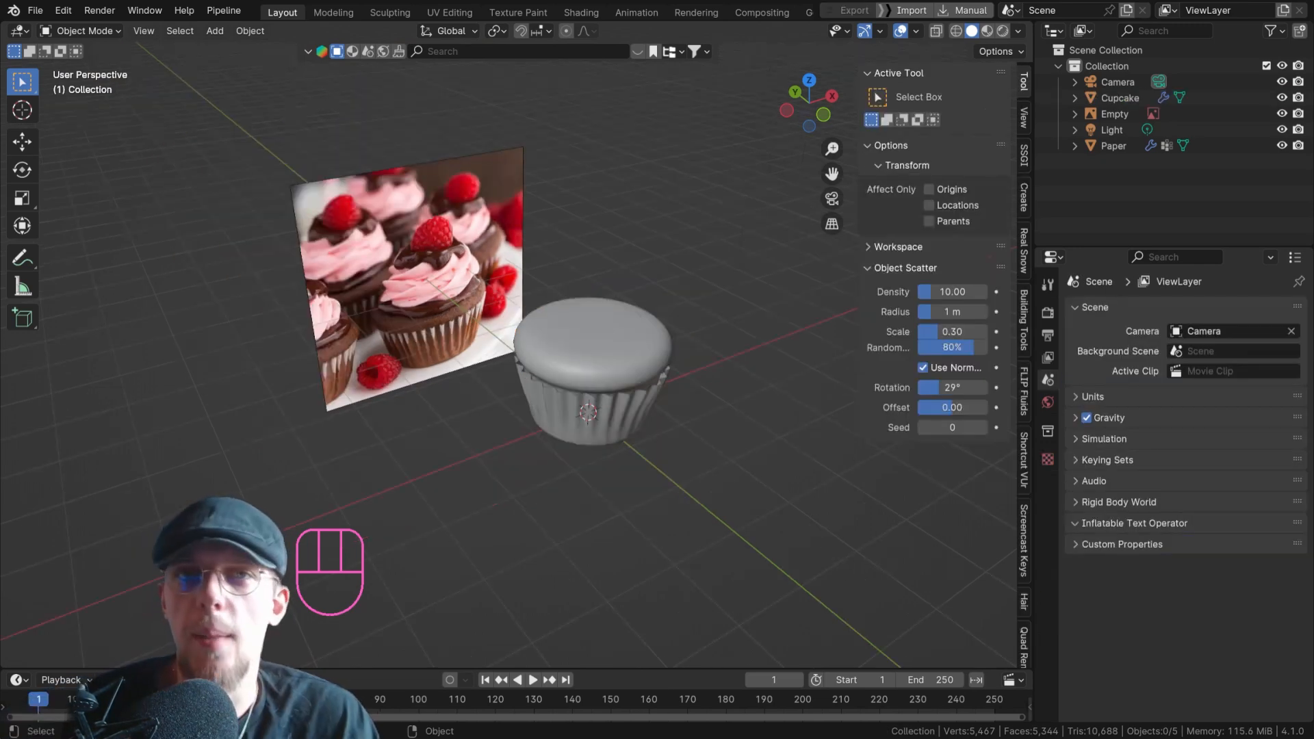
scroll(514, 339, up, 4)
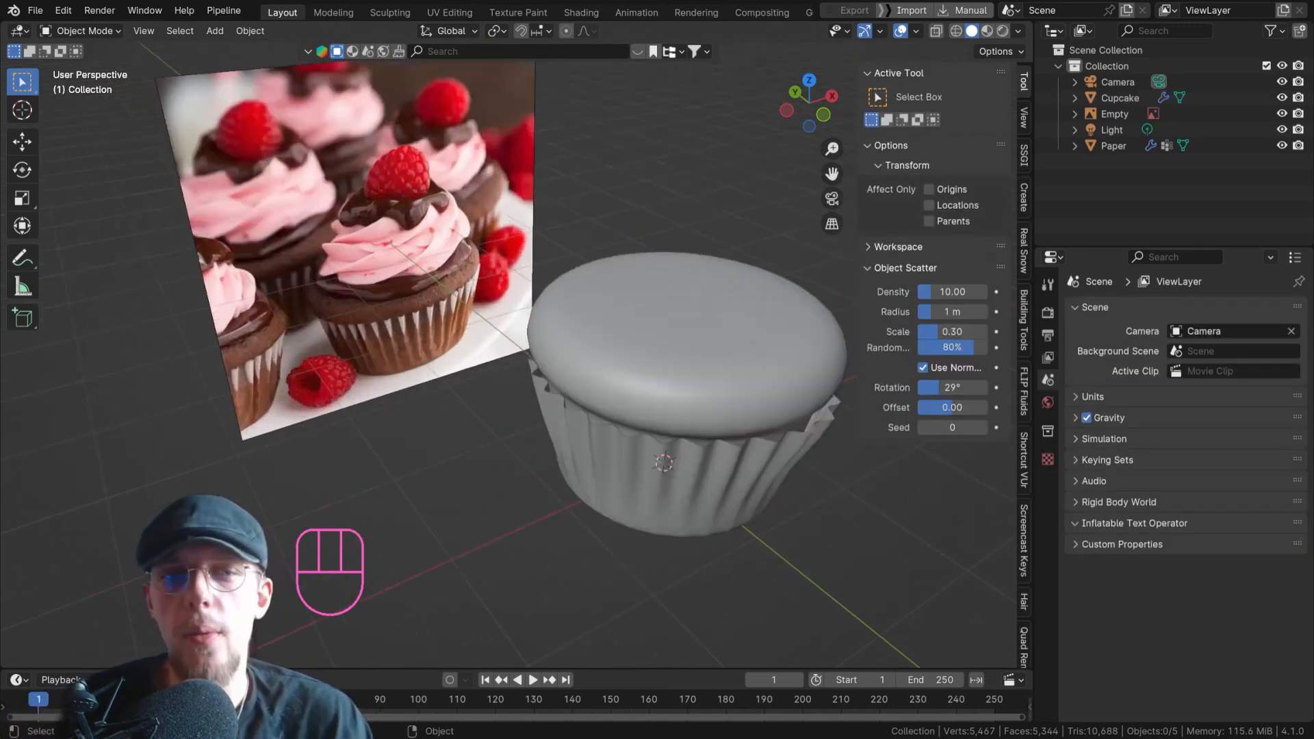
shift+middle_drag(513, 339, 470, 347)
shift+middle_drag(652, 344, 580, 361)
click(580, 359)
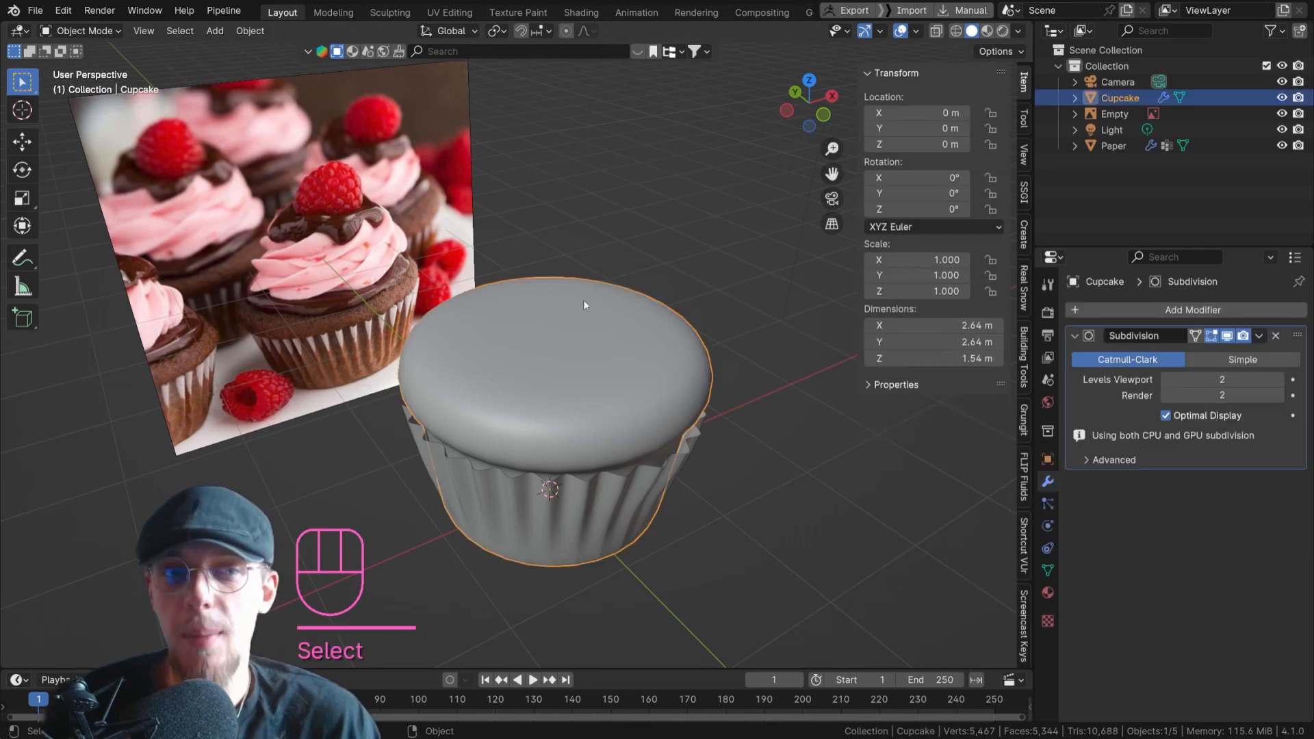
key(Tab)
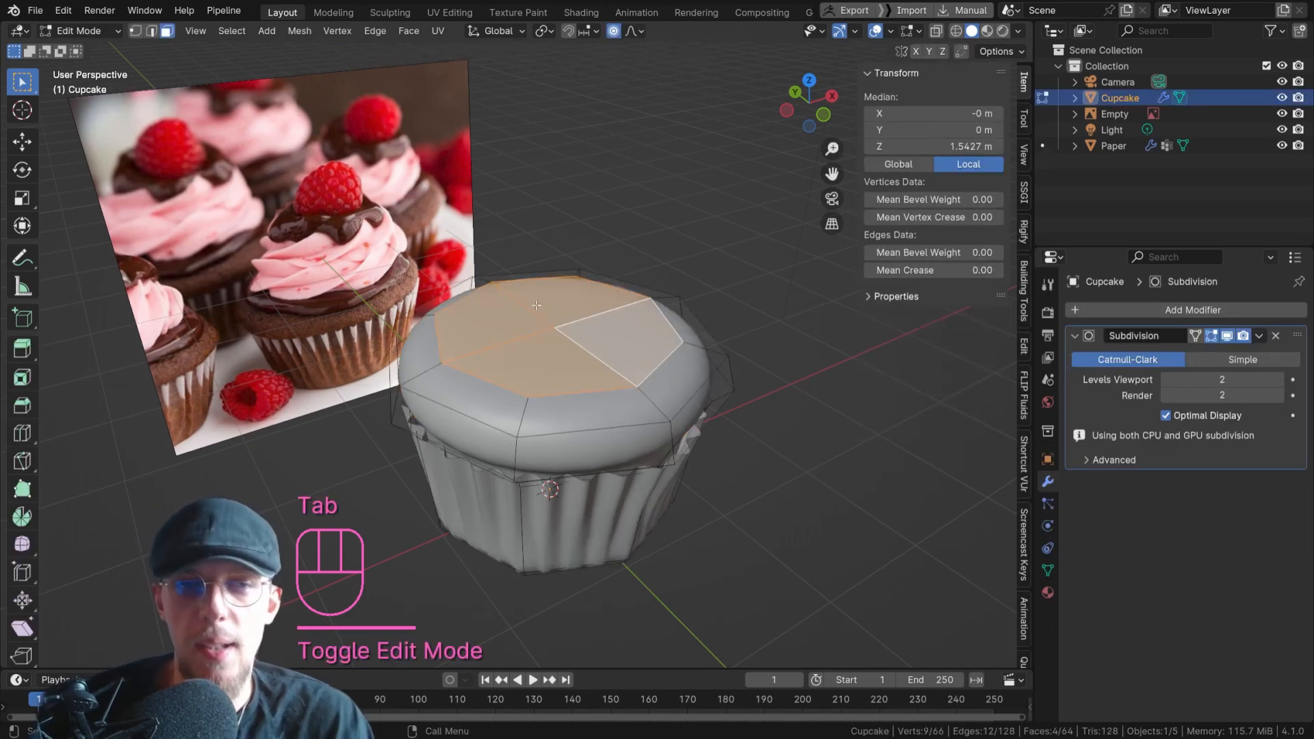
Snap the 3D cursor to the centre vertex of the cupcake's top, and return to Object Mode.
scroll(534, 305, up, 2)
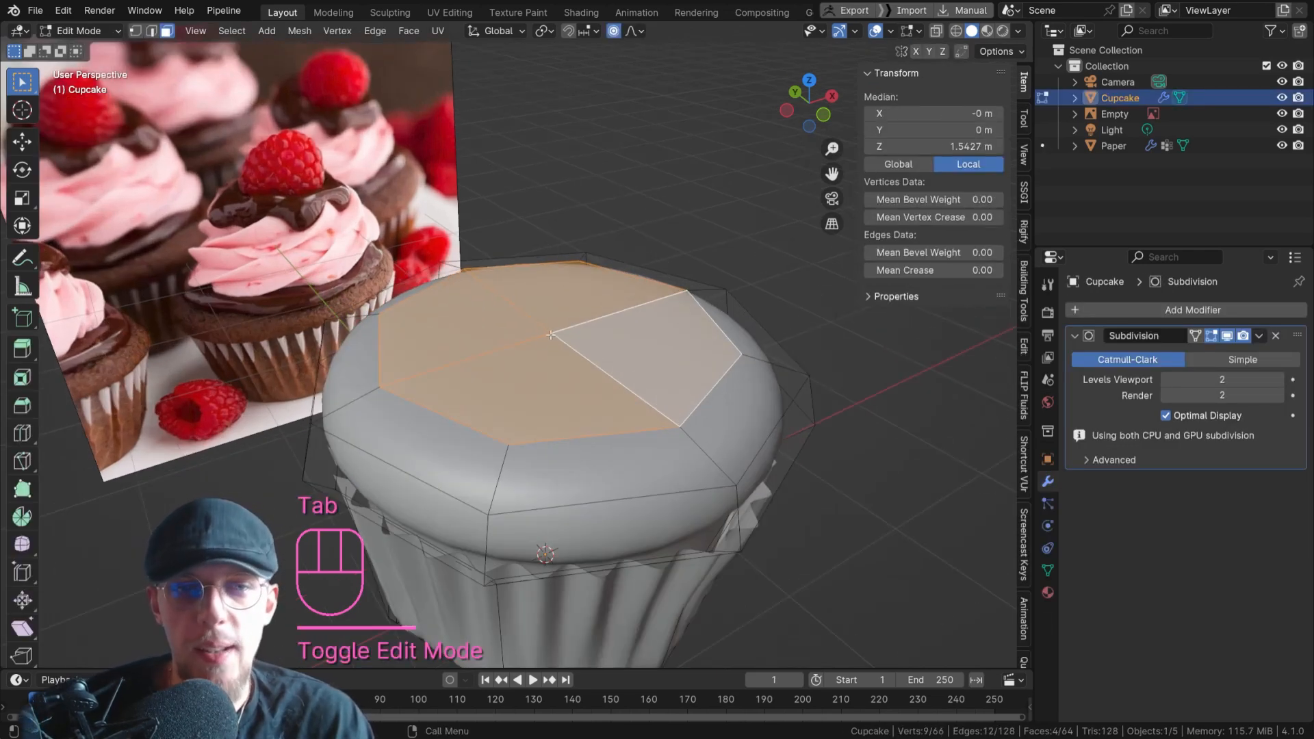
key(1)
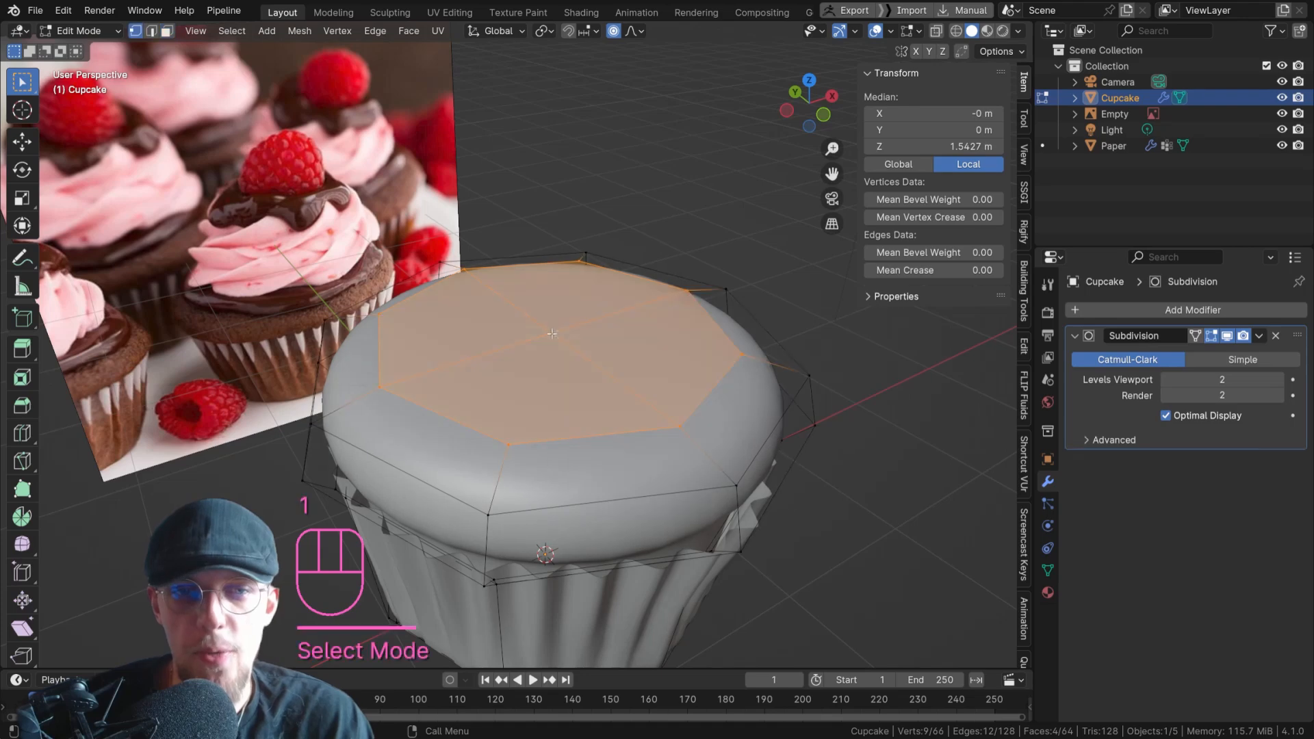
drag(529, 308, 570, 344)
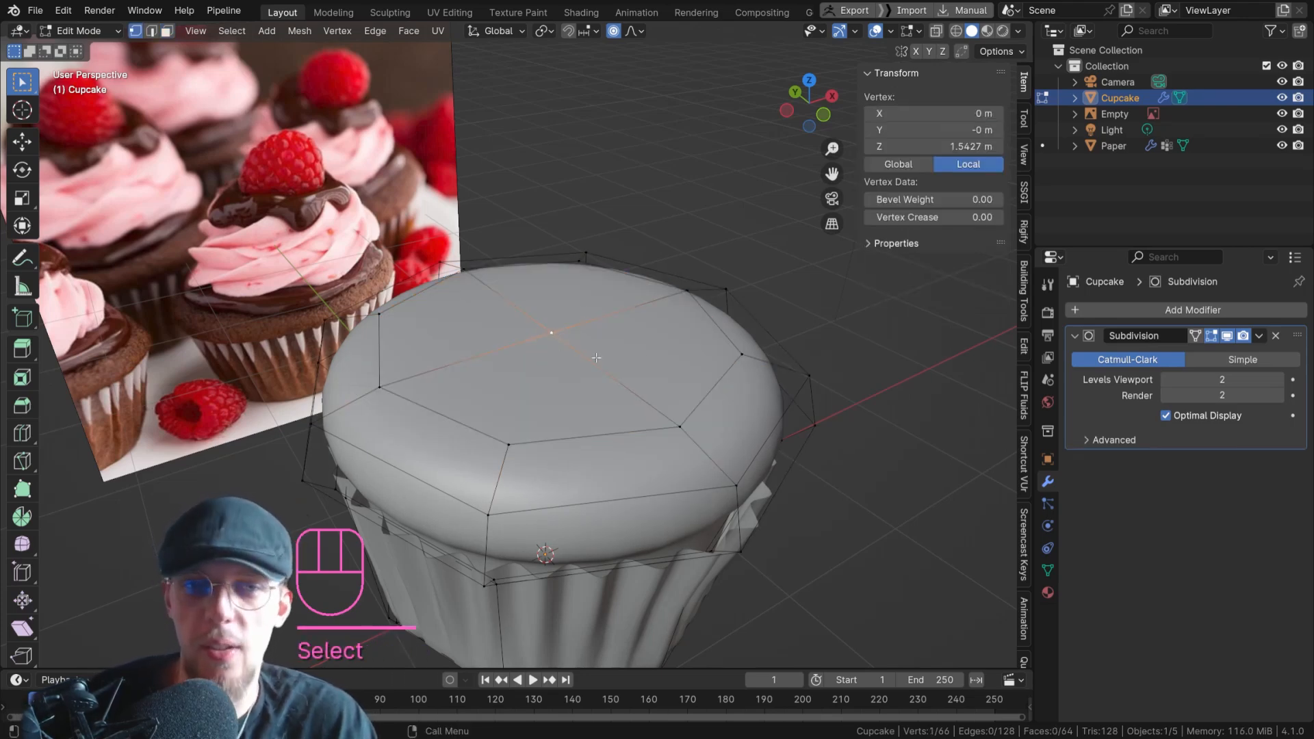
key(shift+s)
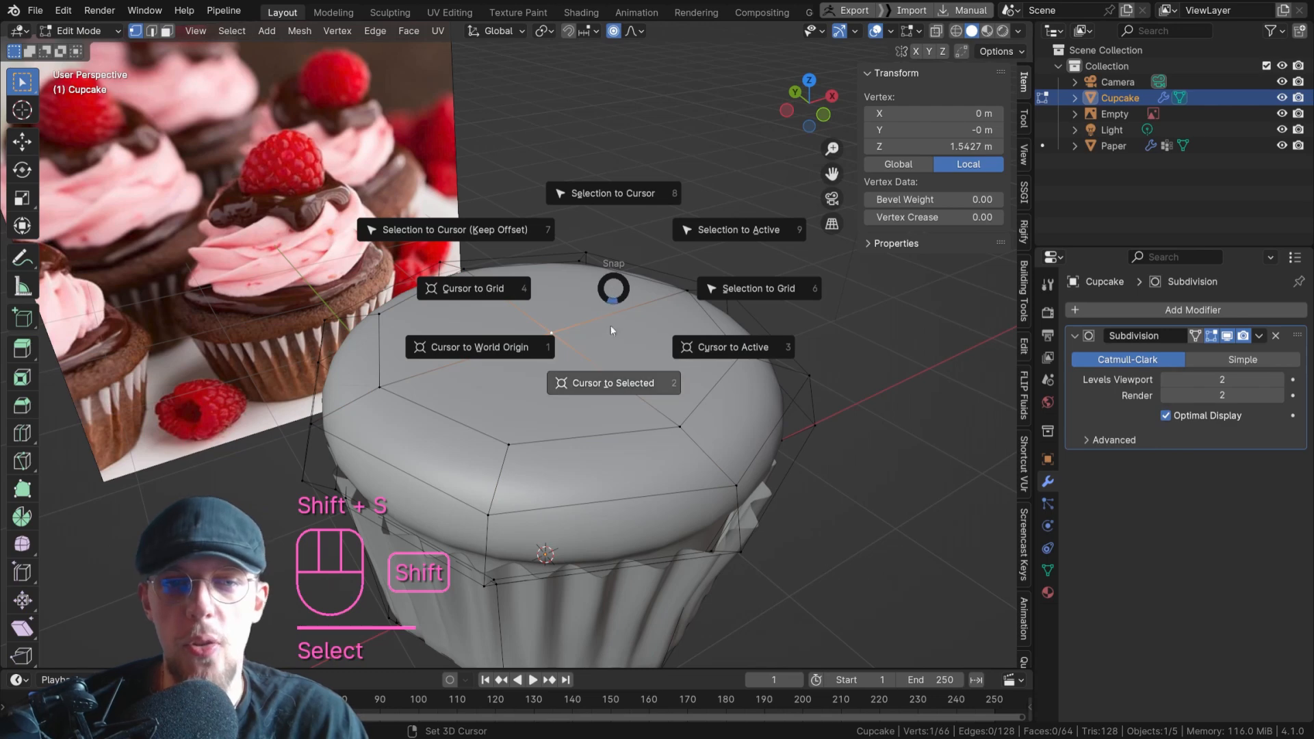
click(615, 383)
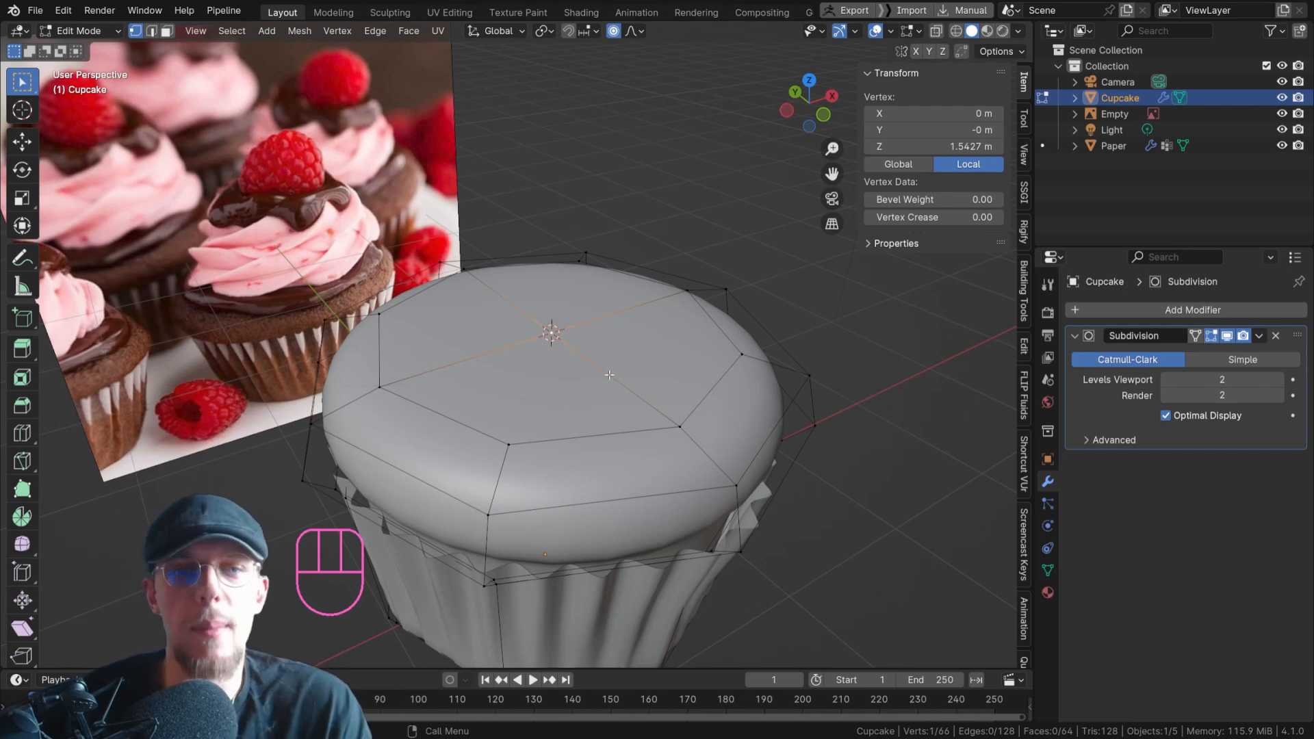
key(Tab)
scroll(643, 263, down, 4)
shift+middle_drag(612, 298, 550, 323)
scroll(554, 322, up, 1)
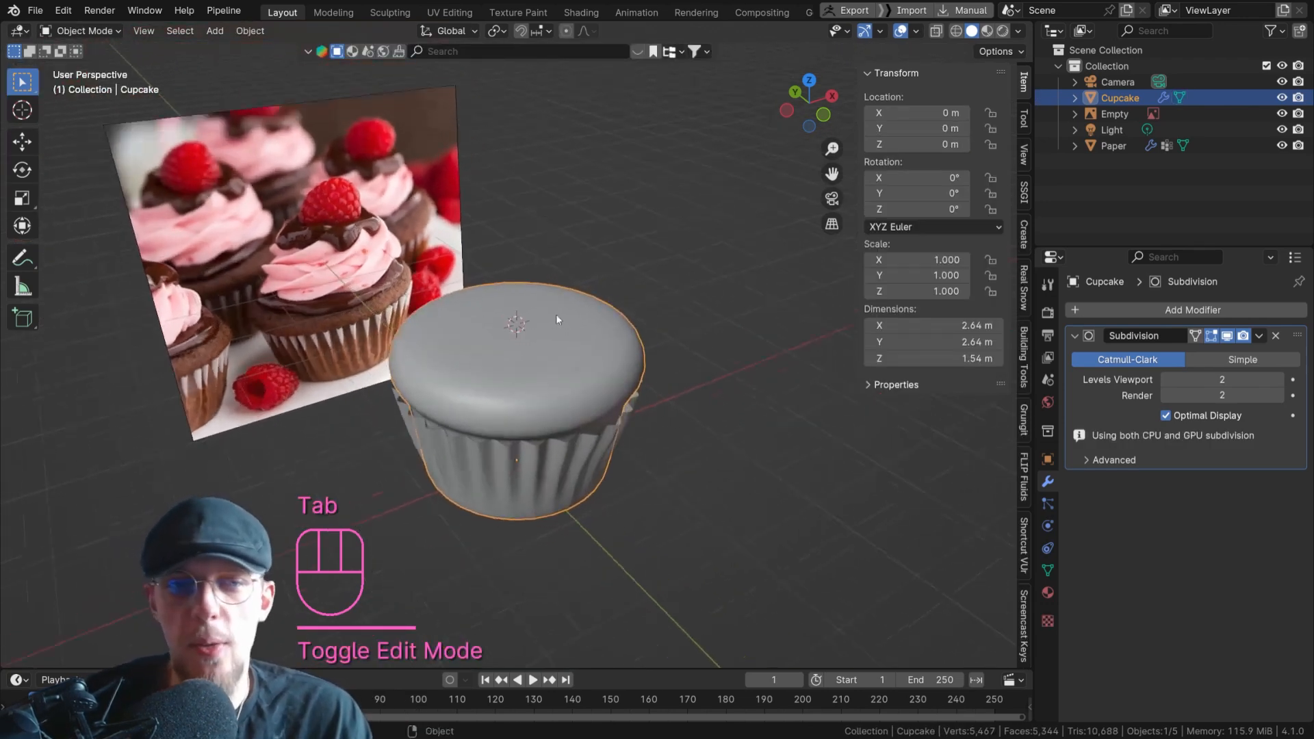
Move the 3D cursor into the empty space beside the cupcake, and try undoing the move.
scroll(555, 322, up, 1)
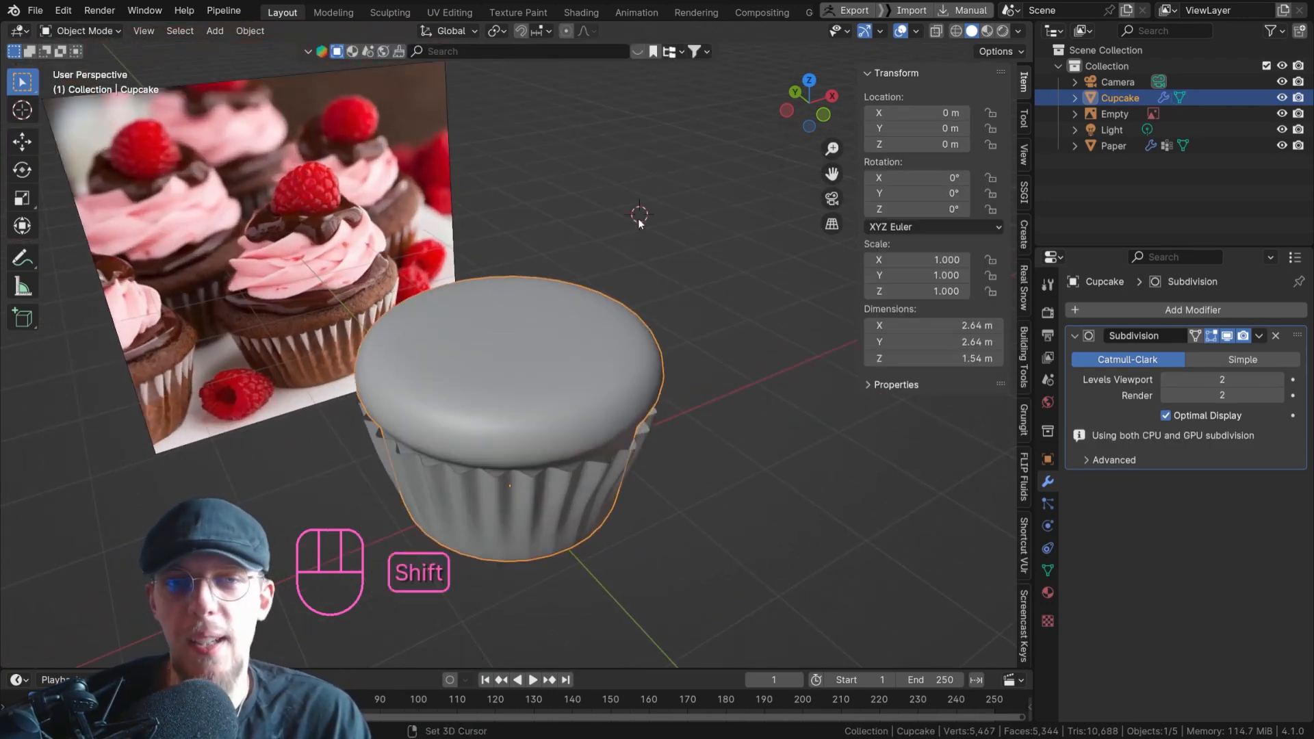
shift+right_drag(684, 279, 744, 347)
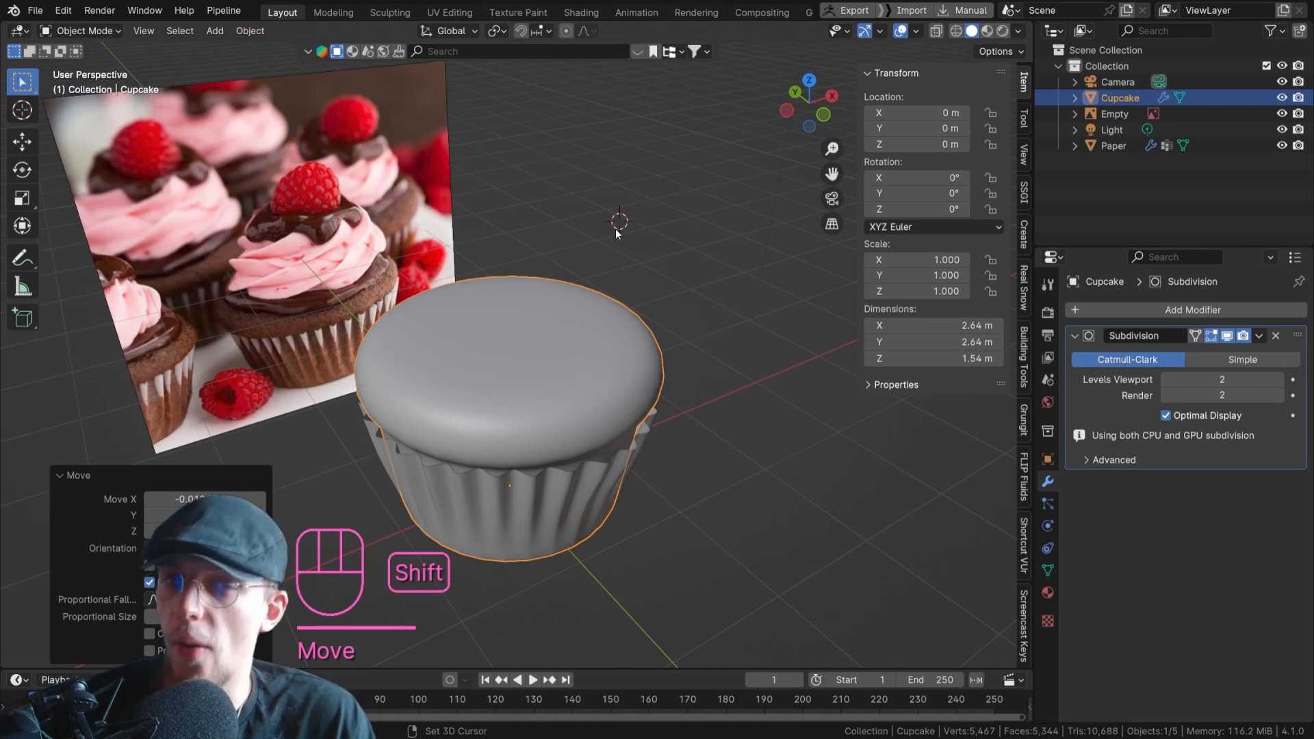
key(ctrl+z)
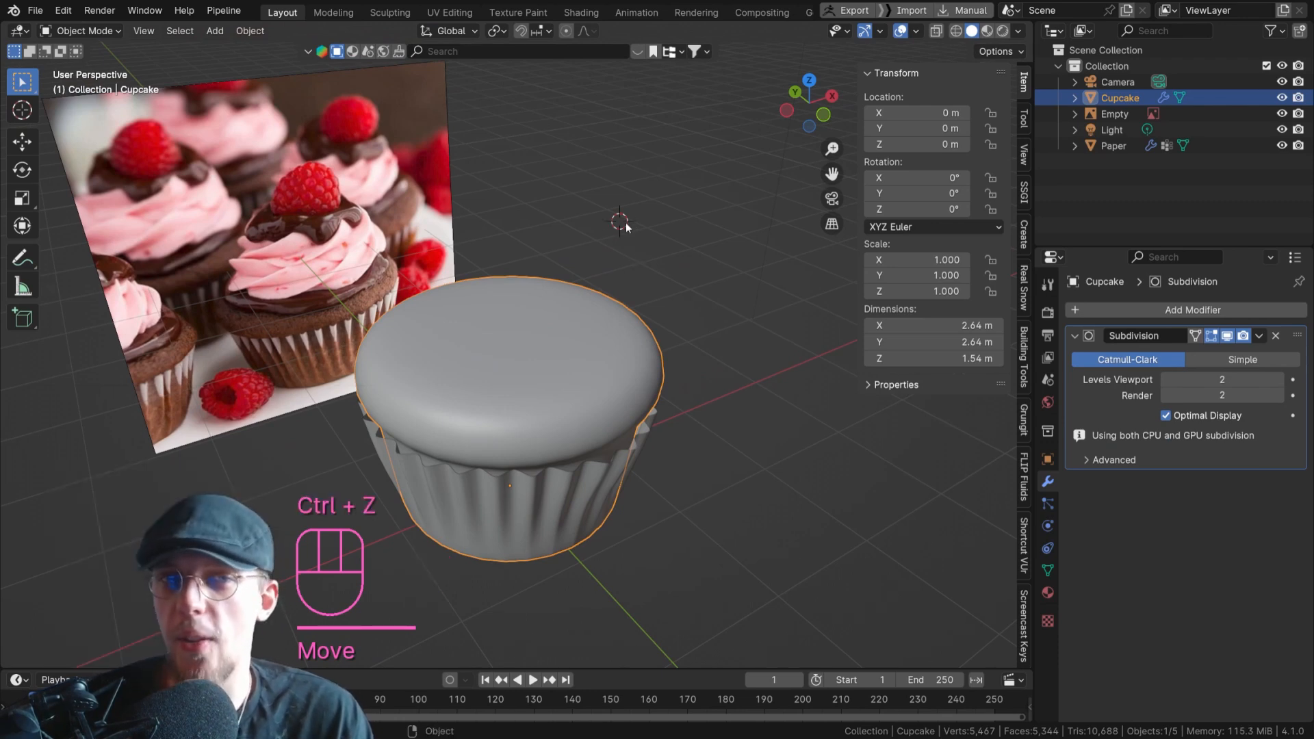
key(ctrl+shift+z)
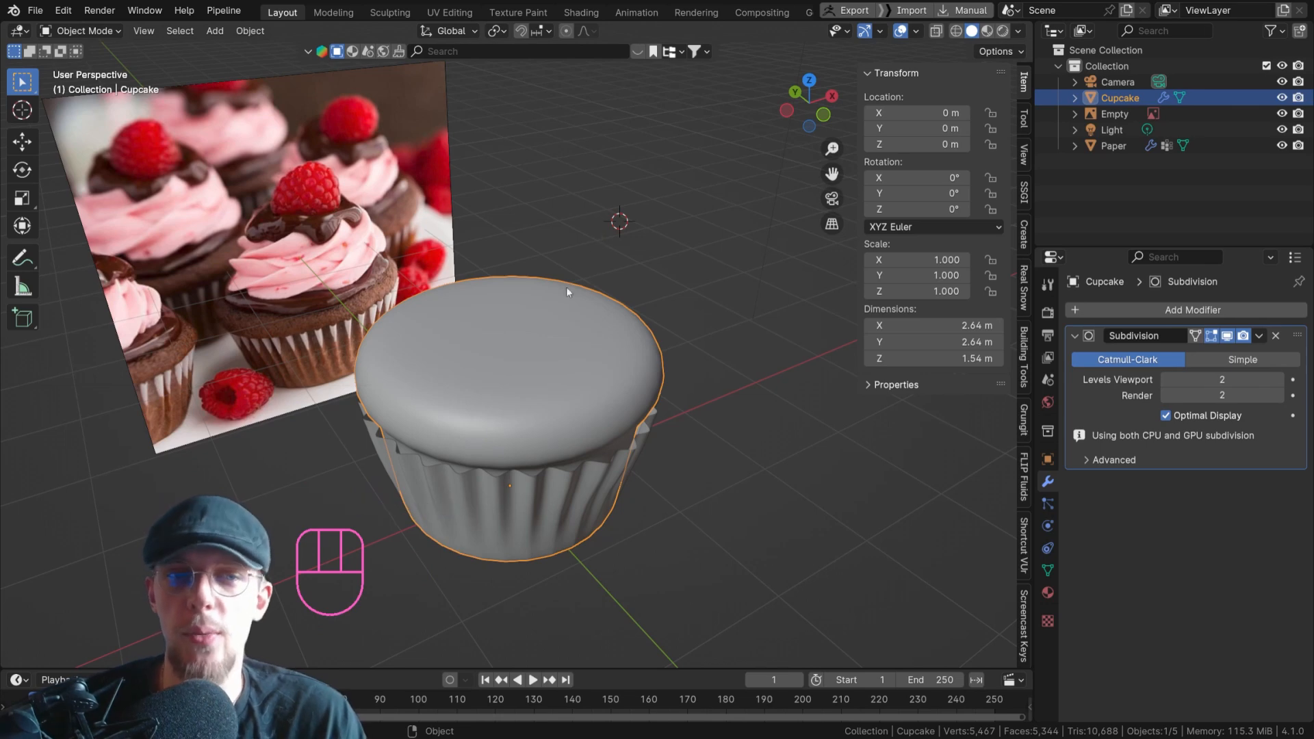
Snap the 3D cursor back to the centre vertex of the cupcake's top, and return to Object Mode.
scroll(479, 346, up, 2)
key(Tab)
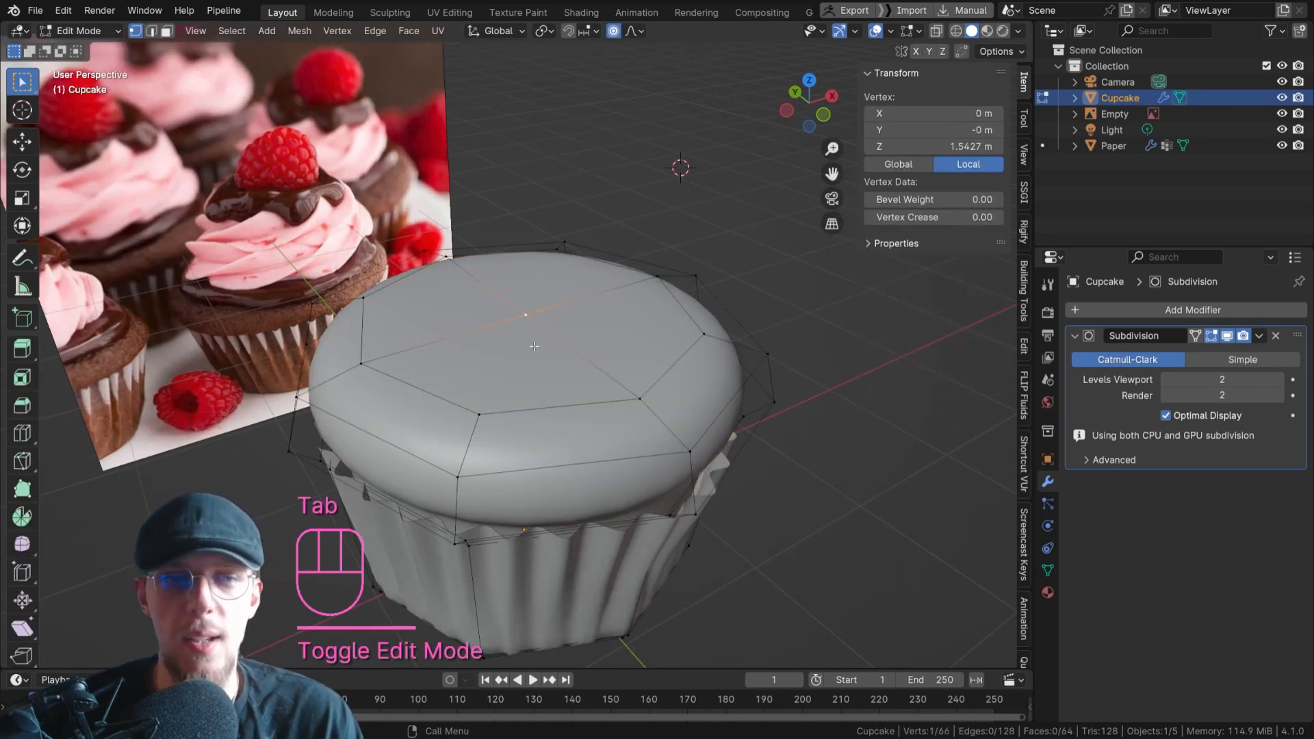
key(shift+s)
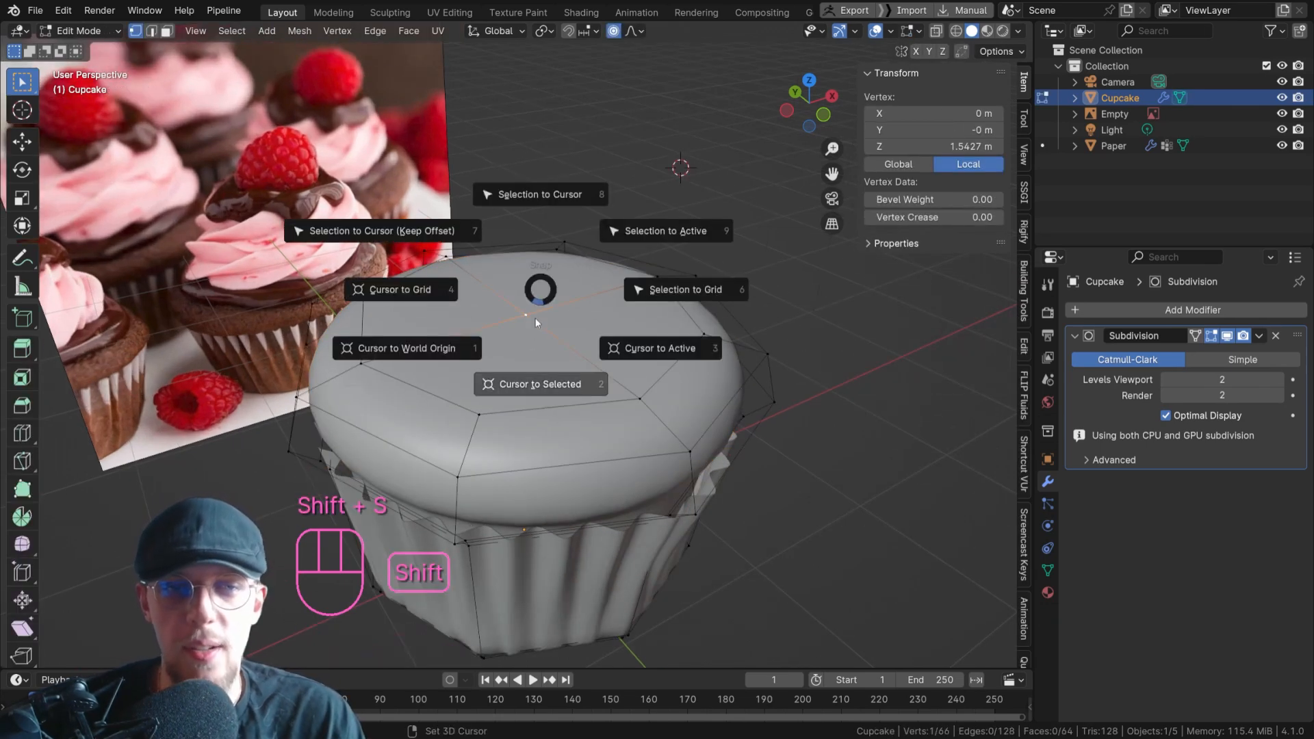
click(524, 384)
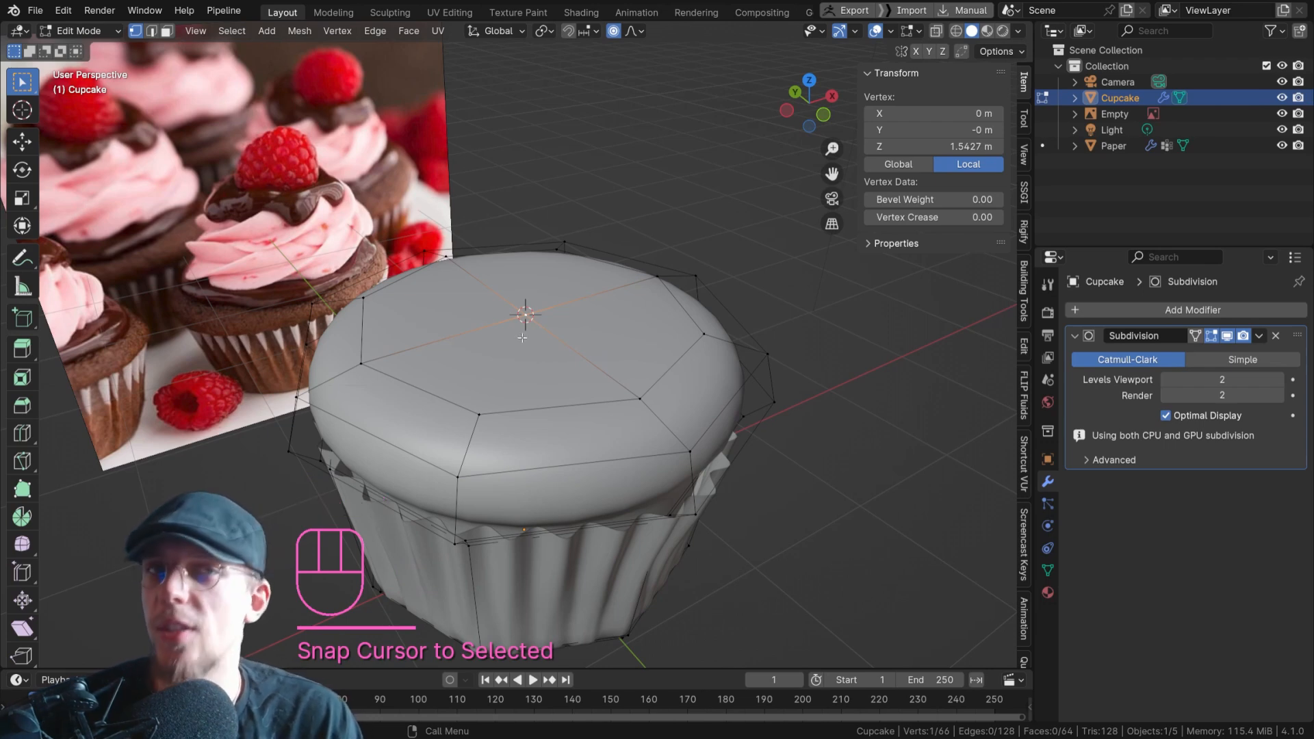
key(Tab)
scroll(527, 321, down, 4)
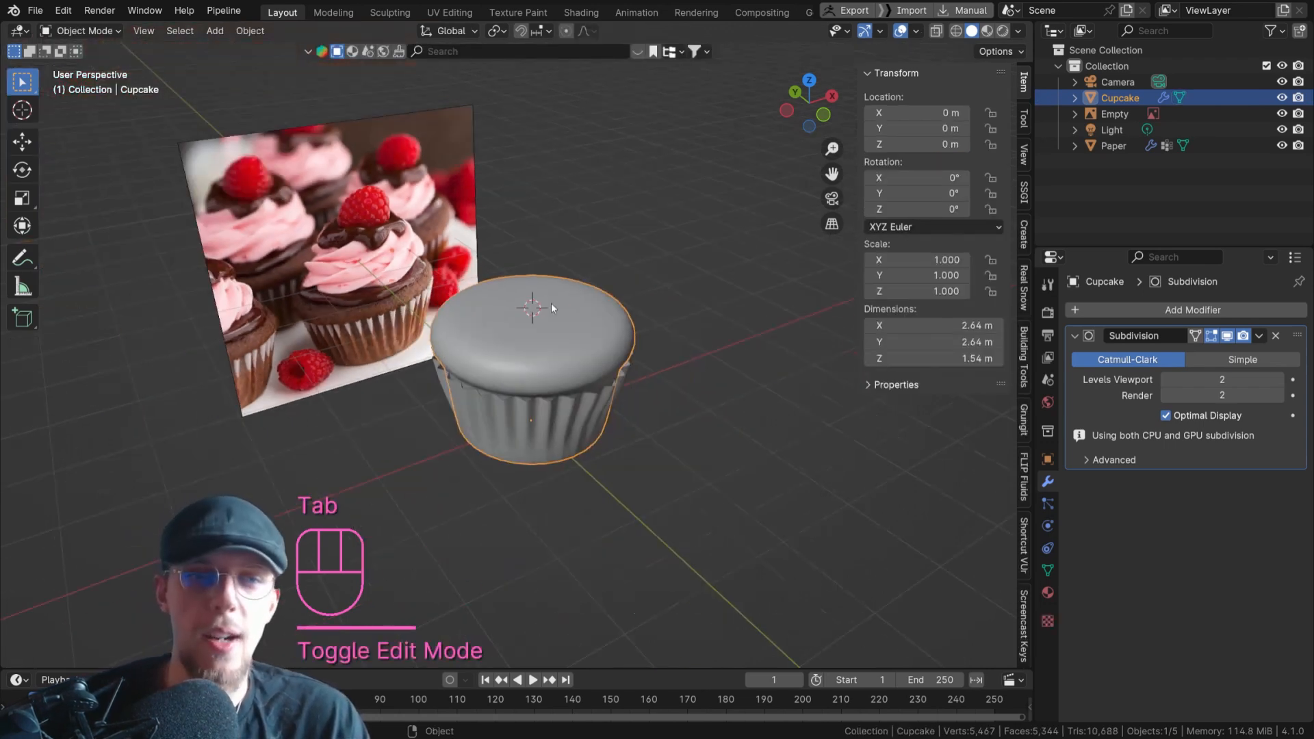
Add a mesh circle with 12 vertices at the 3D cursor on the cupcake's top.
key(shift+a)
mouse_move(611, 250)
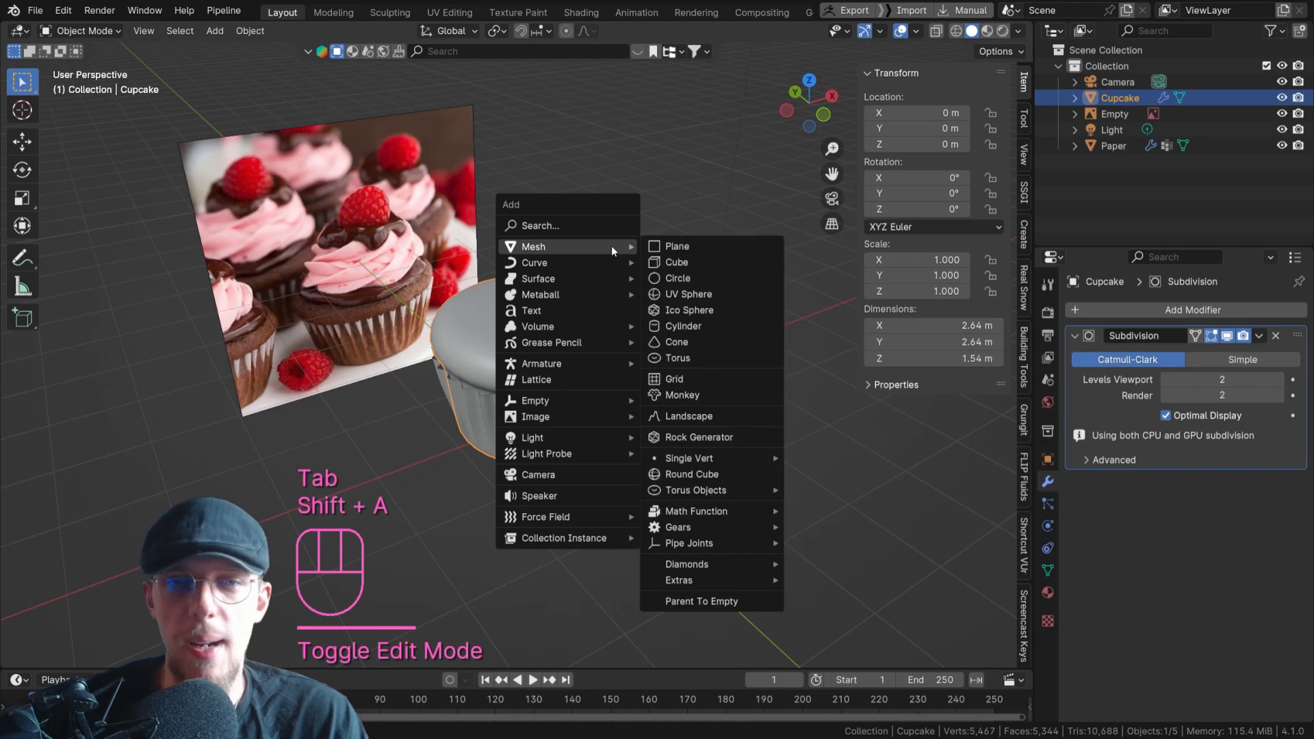
click(702, 278)
click(198, 484)
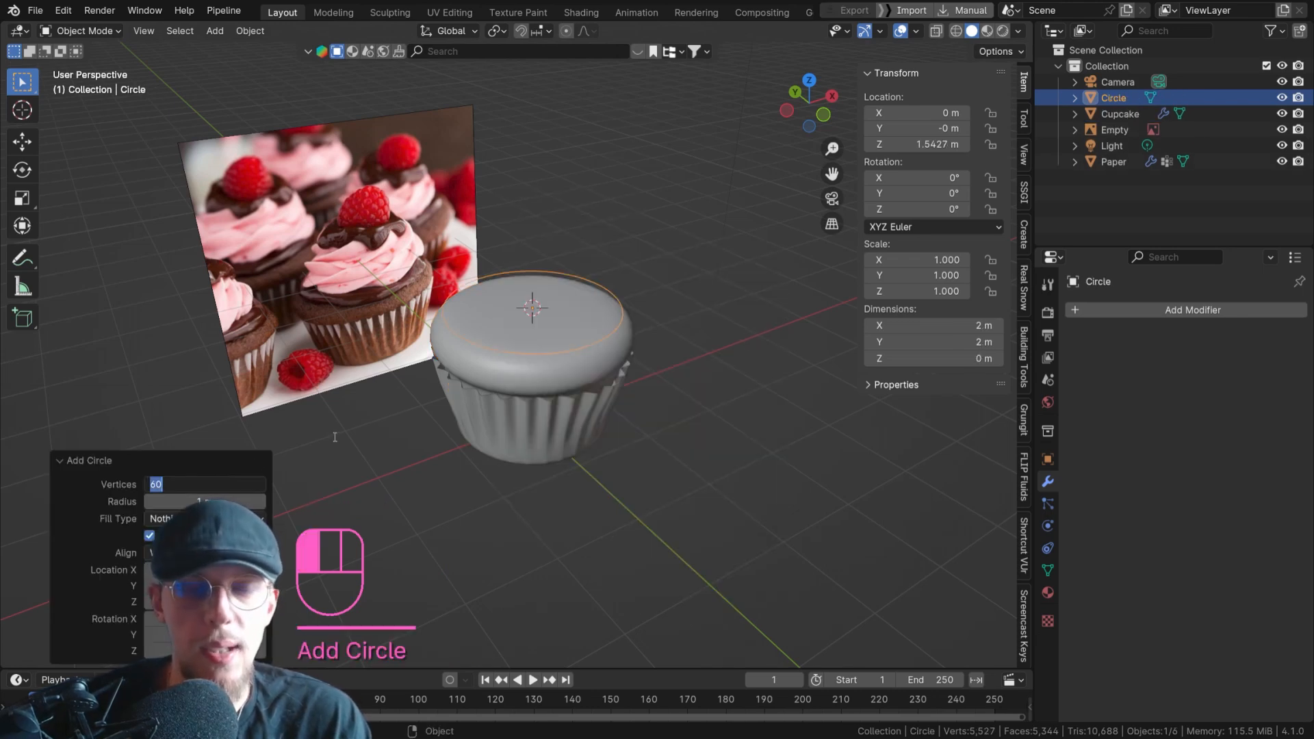
text(12)
key(Return)
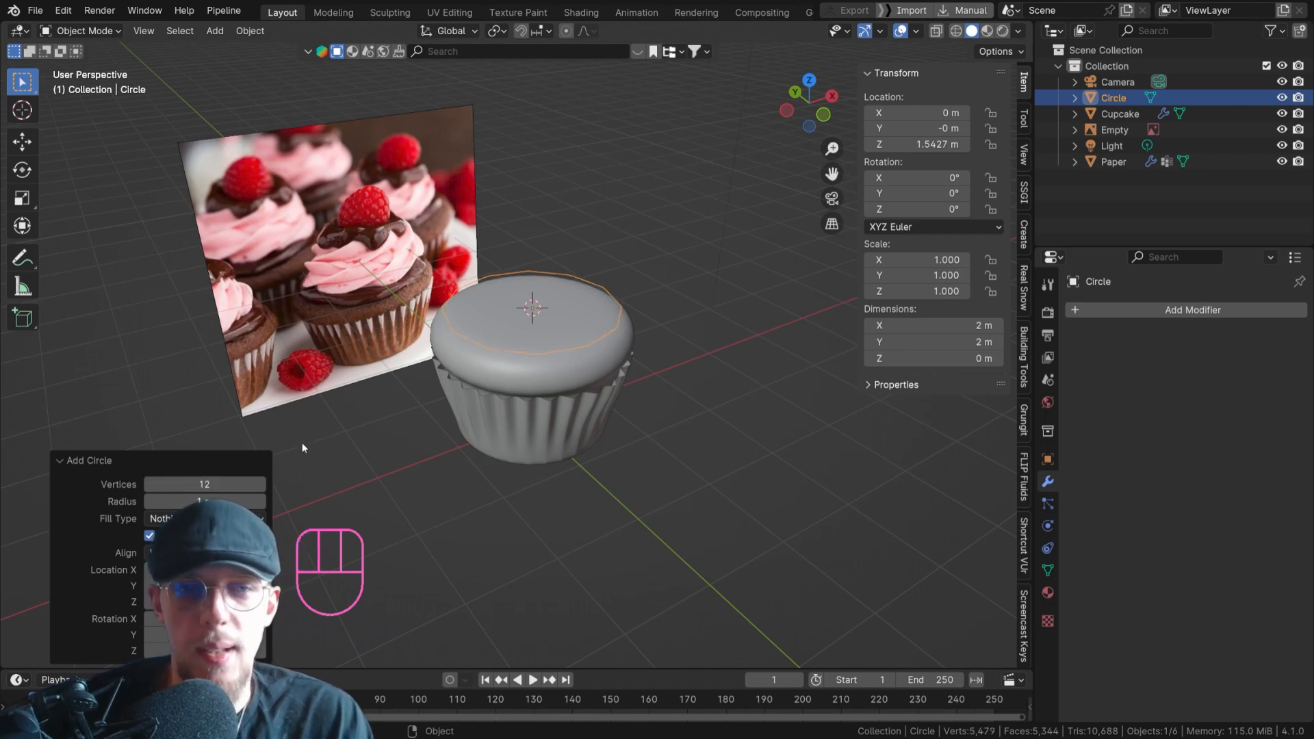
Sketch temporary annotations around the chocolate layer and its division lines on the reference cupcake, and erase them.
middle_drag(594, 305, 569, 252)
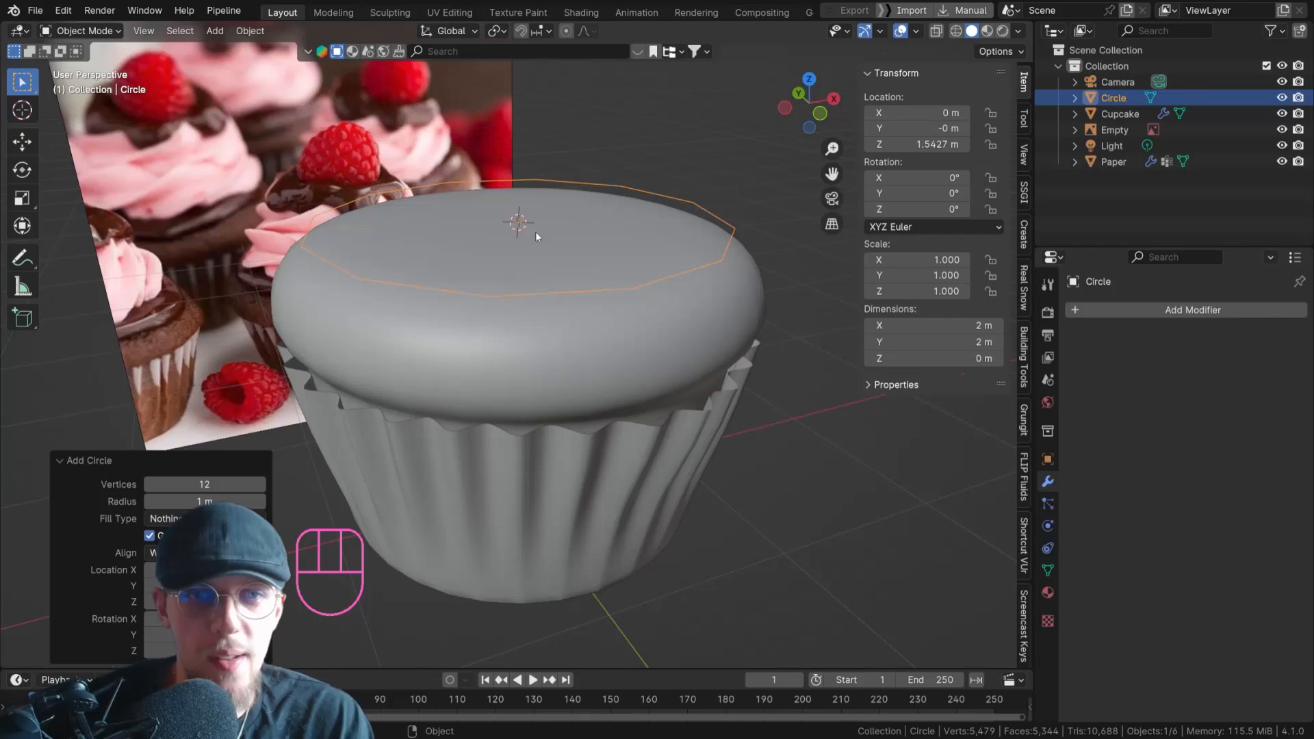
scroll(524, 233, down, 1)
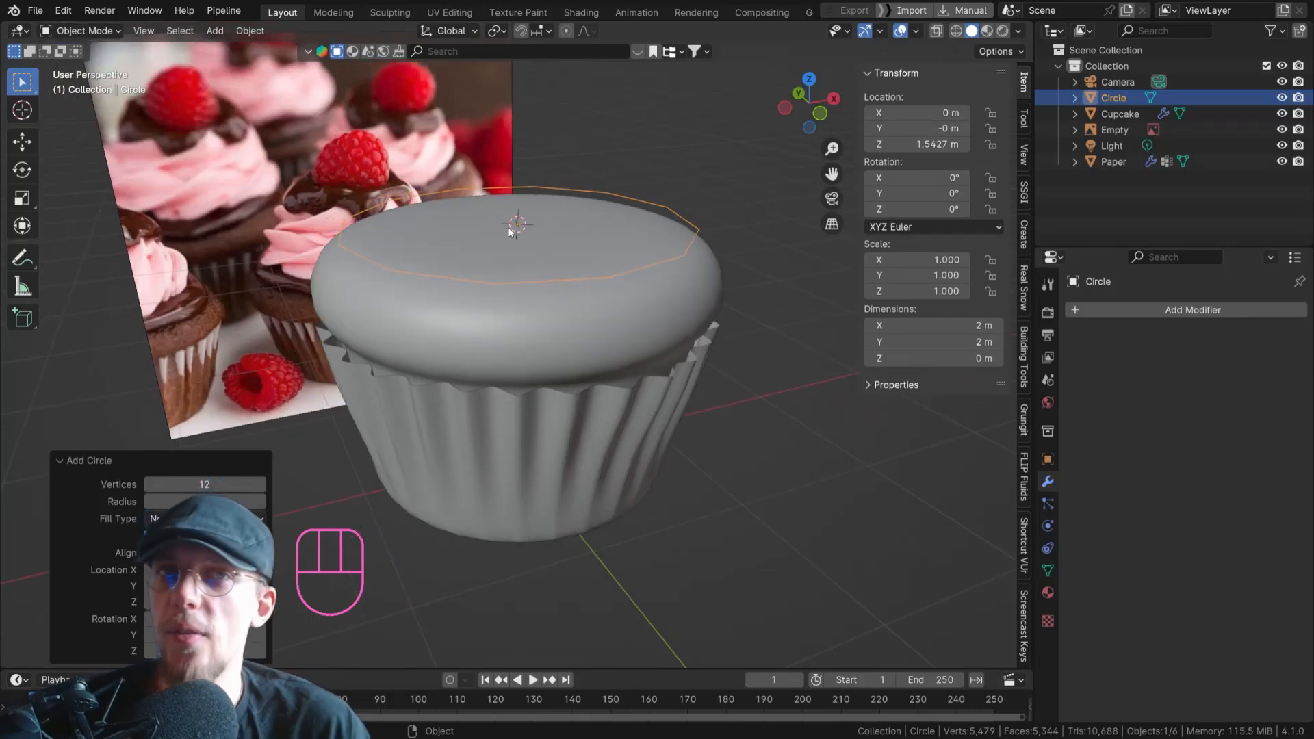
scroll(509, 231, down, 4)
middle_drag(499, 204, 472, 300)
scroll(487, 264, up, 3)
scroll(495, 248, down, 2)
shift+middle_drag(515, 219, 499, 320)
middle_drag(499, 320, 475, 300)
scroll(479, 298, up, 6)
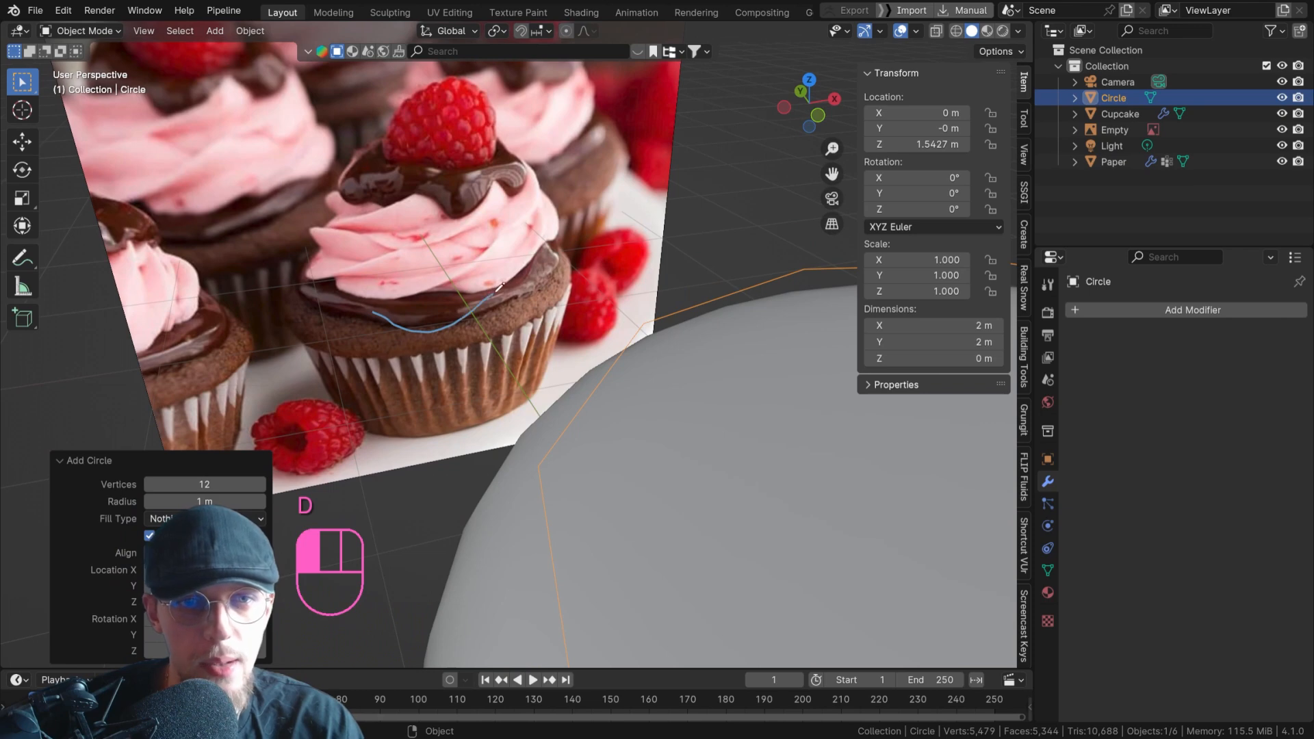
drag(553, 222, 553, 225)
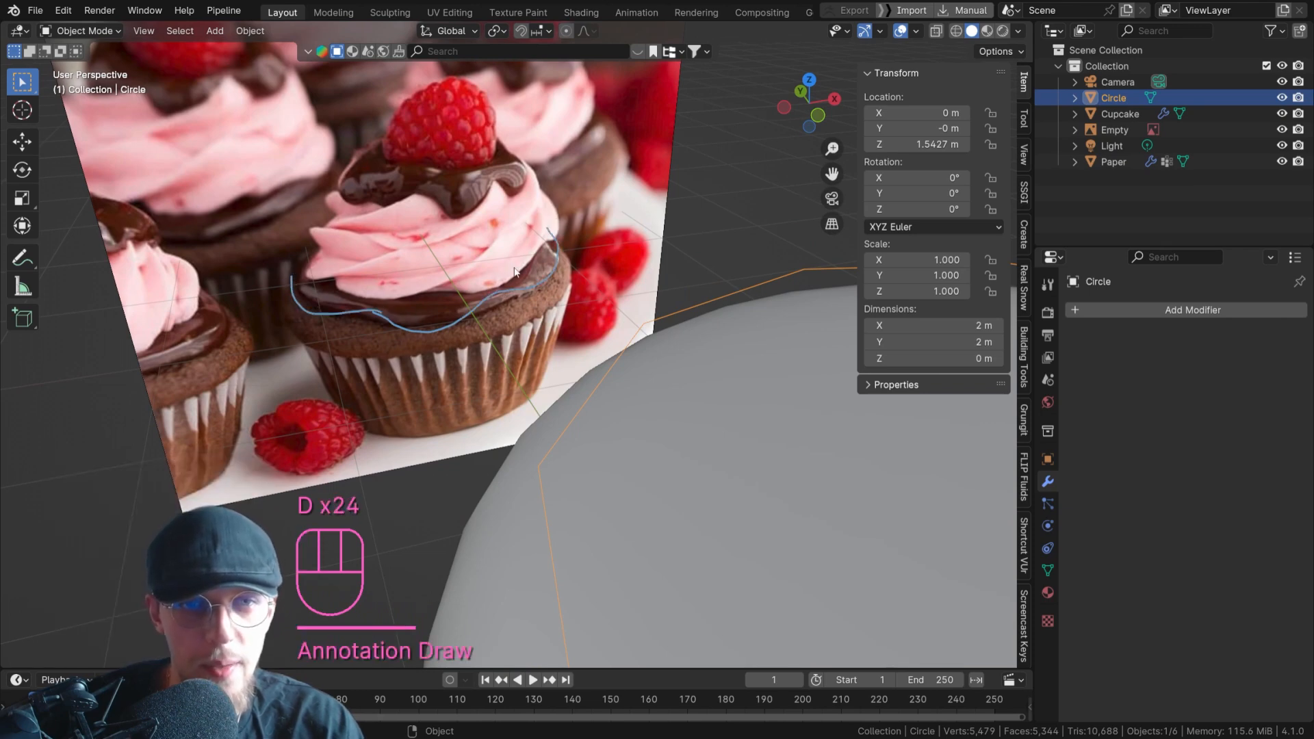
mouse_move(397, 269)
mouse_down()
mouse_move(315, 264)
mouse_move(291, 278)
mouse_up()
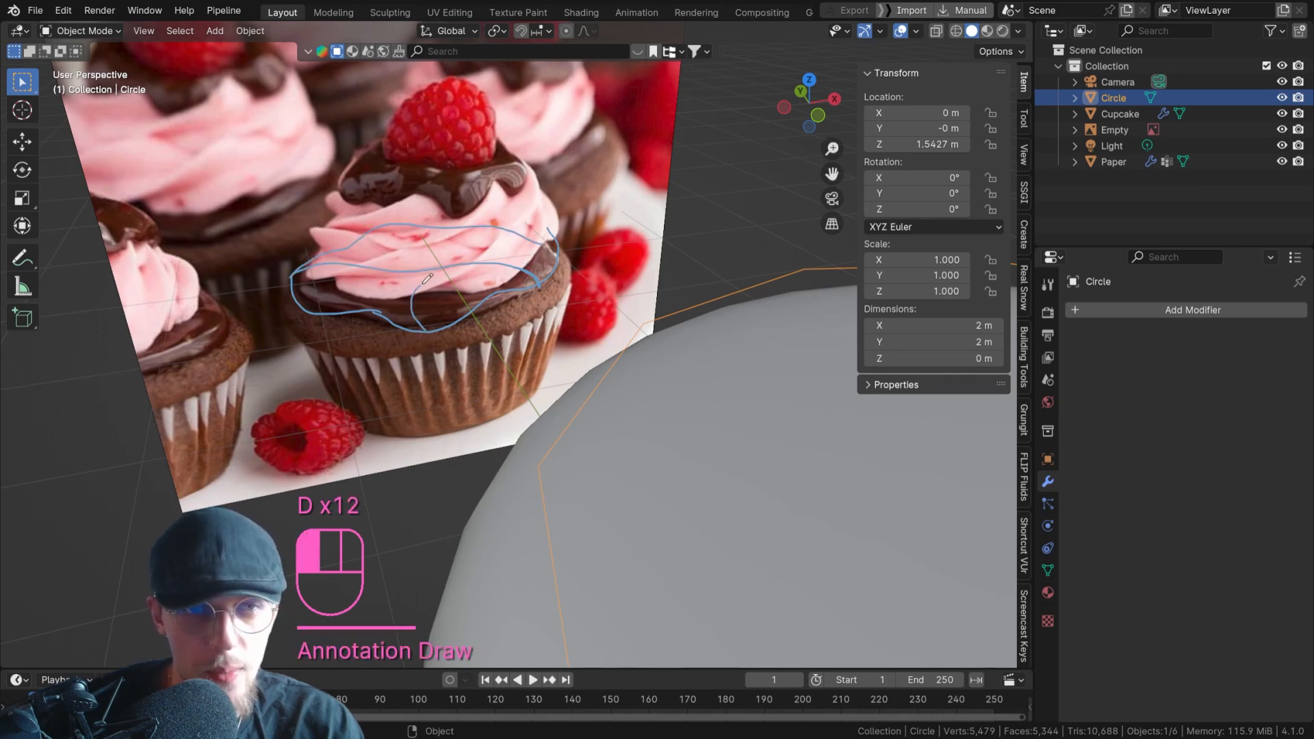
mouse_move(470, 237)
right_down()
mouse_move(397, 236)
mouse_move(548, 224)
mouse_move(260, 238)
mouse_move(260, 310)
mouse_move(514, 305)
right_up()
scroll(618, 401, down, 6)
shift+middle_drag(616, 390, 447, 357)
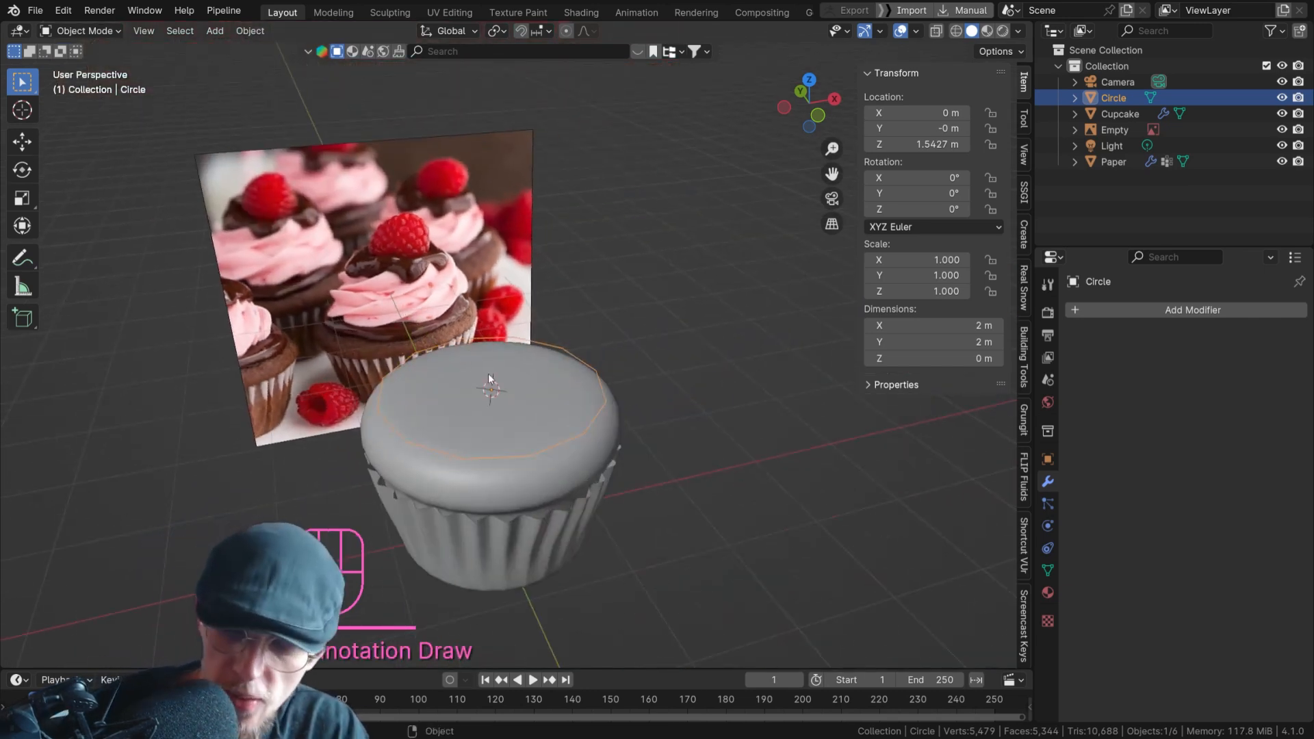
View the cupcake and circle from the top and from the right side, and return to the top view.
key(KP_7)
scroll(572, 396, up, 2)
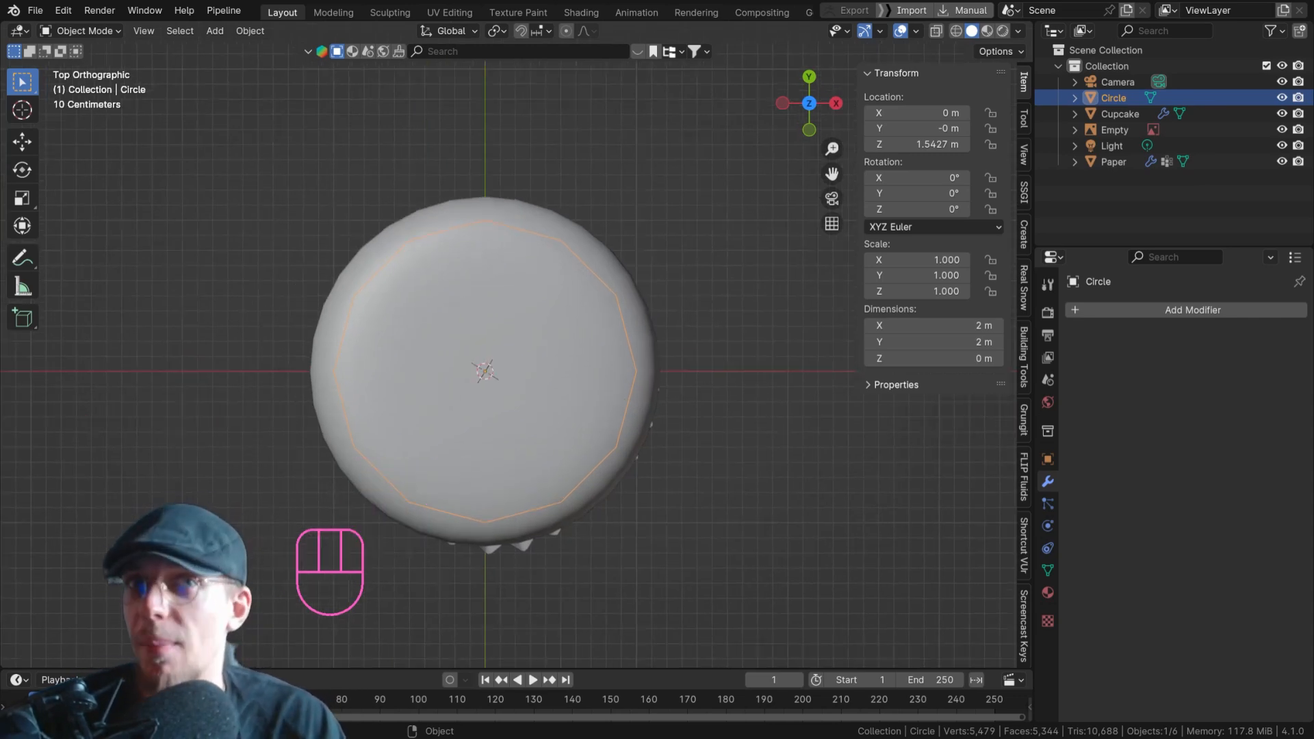
click(63, 10)
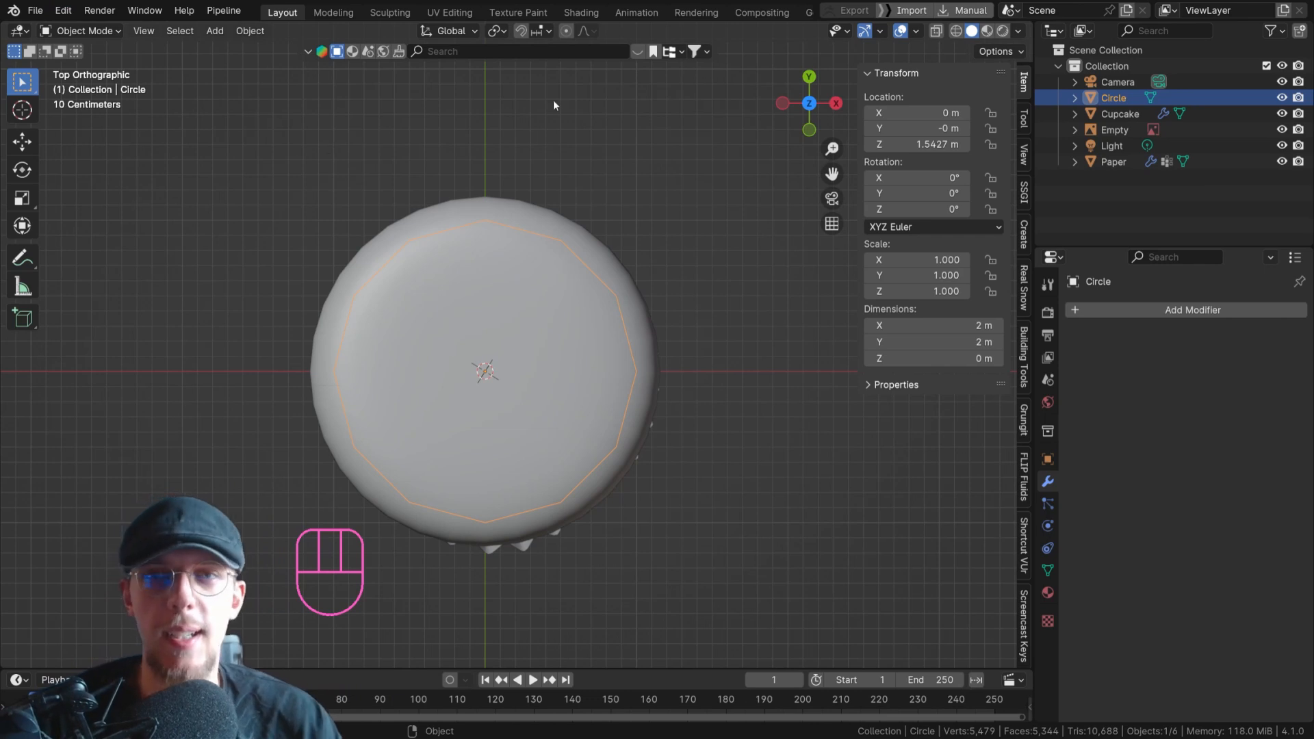
click(837, 104)
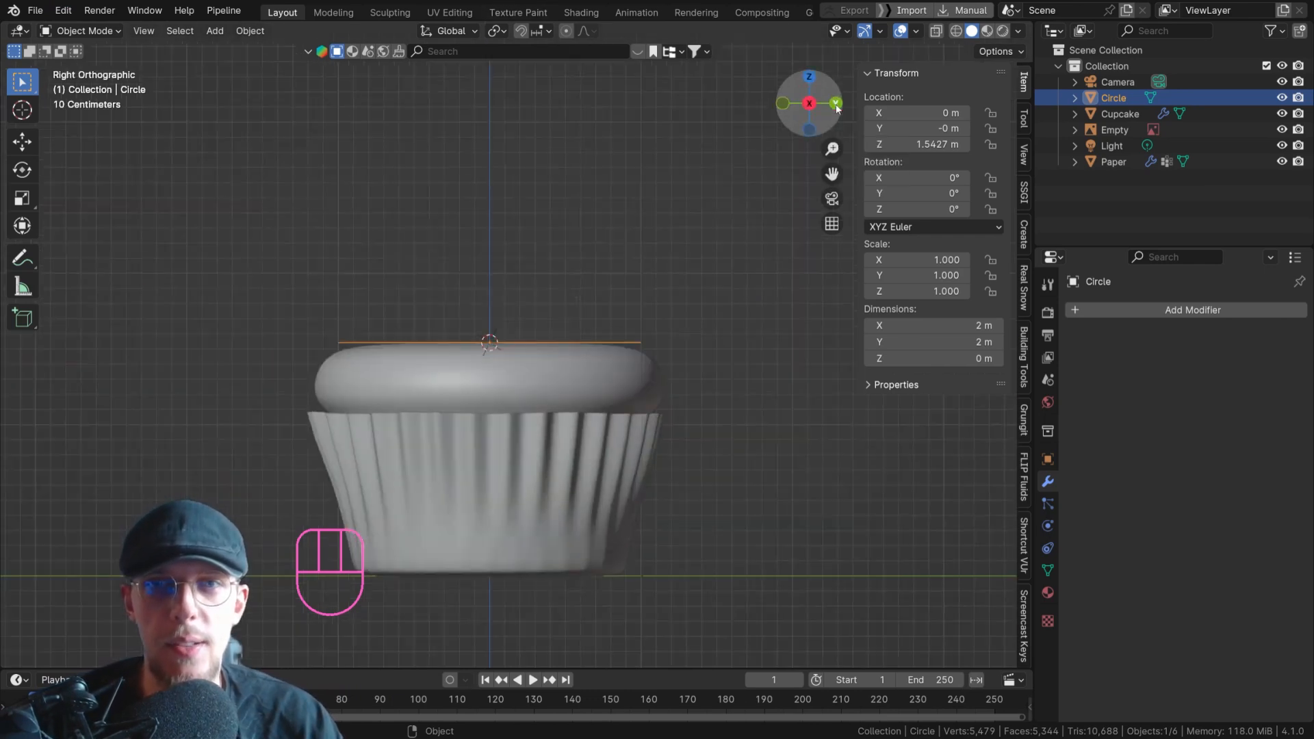
click(812, 80)
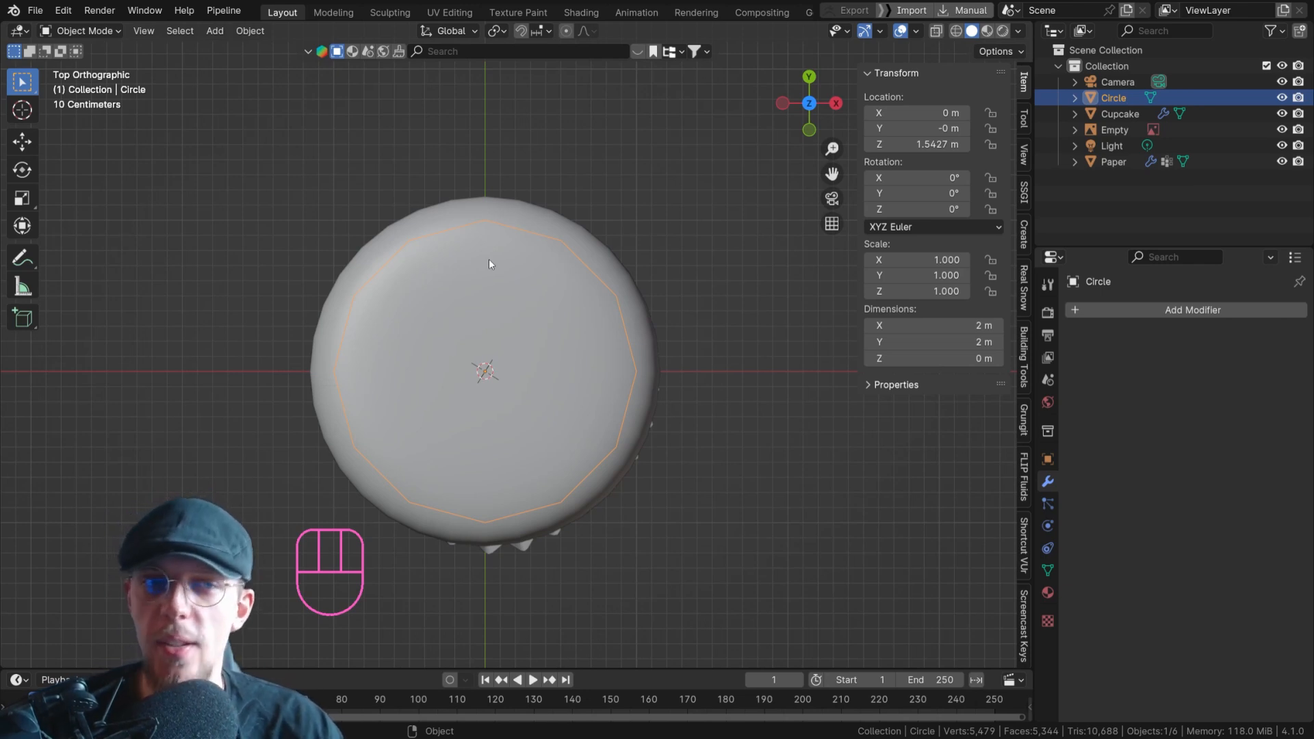
Sketch temporary annotations over the chocolate layer's dripping edge on the reference cupcake, and erase them.
key(Tab)
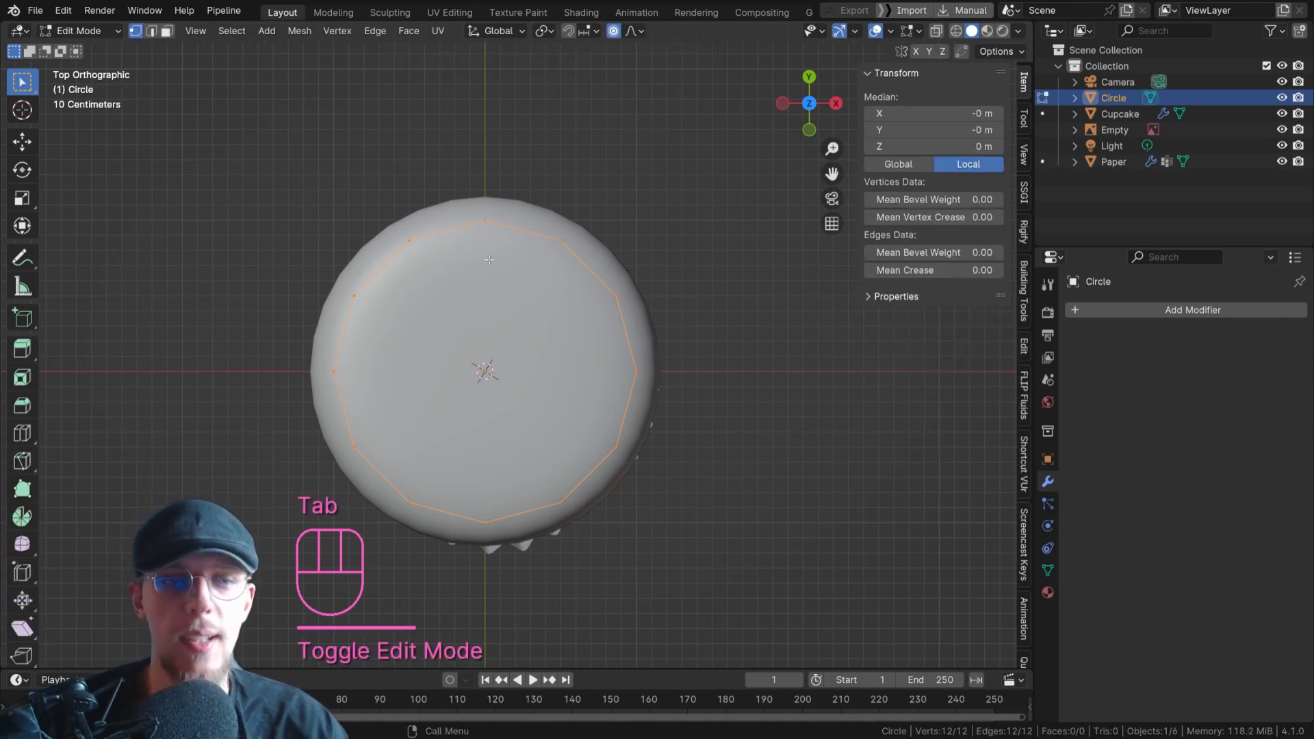
scroll(489, 259, down, 4)
key(Tab)
middle_drag(489, 259, 516, 166)
scroll(428, 197, up, 5)
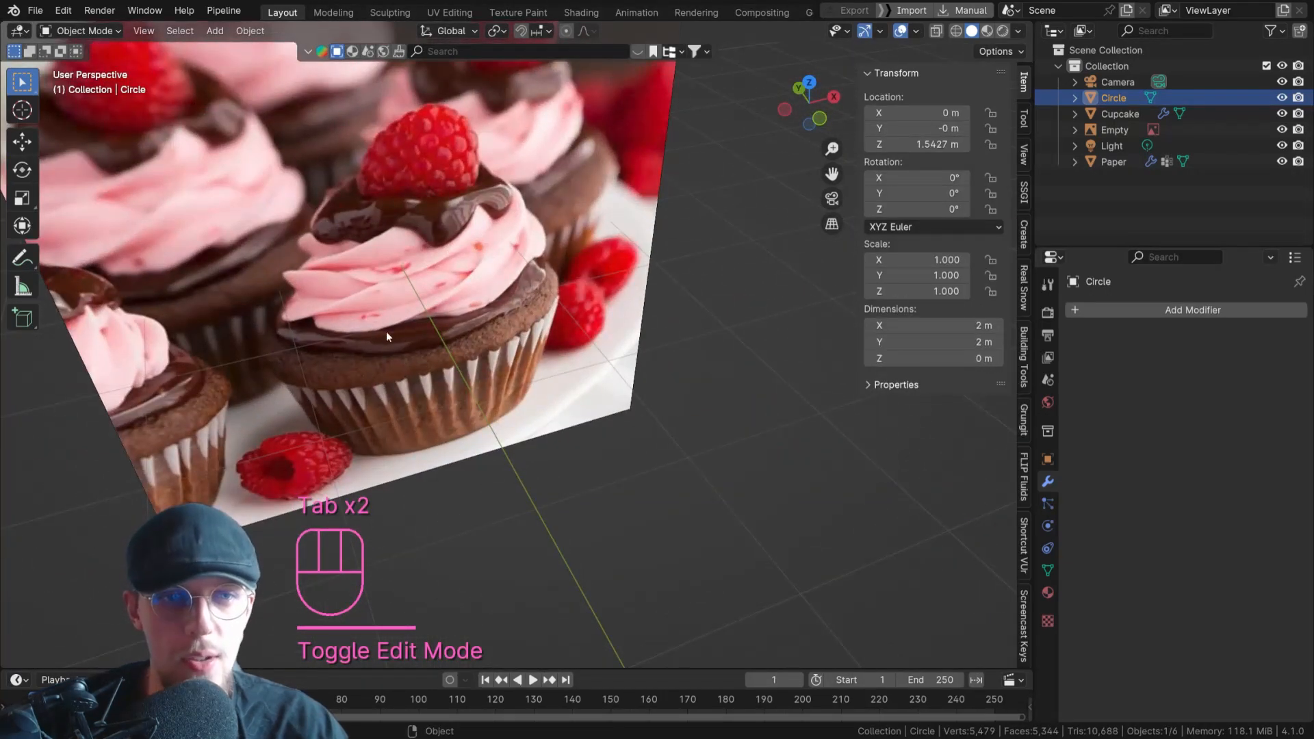
key(d)
mouse_move(353, 348)
mouse_down()
mouse_move(459, 349)
mouse_move(497, 307)
mouse_move(420, 254)
mouse_move(350, 350)
mouse_up()
key(d)
mouse_move(445, 280)
right_down()
mouse_move(352, 343)
mouse_move(420, 271)
mouse_move(496, 290)
mouse_move(532, 275)
mouse_move(532, 331)
mouse_move(506, 316)
right_up()
Centre the cupcake in top view, and enter Edit Mode on the circle with vertex selection.
key(KP_7)
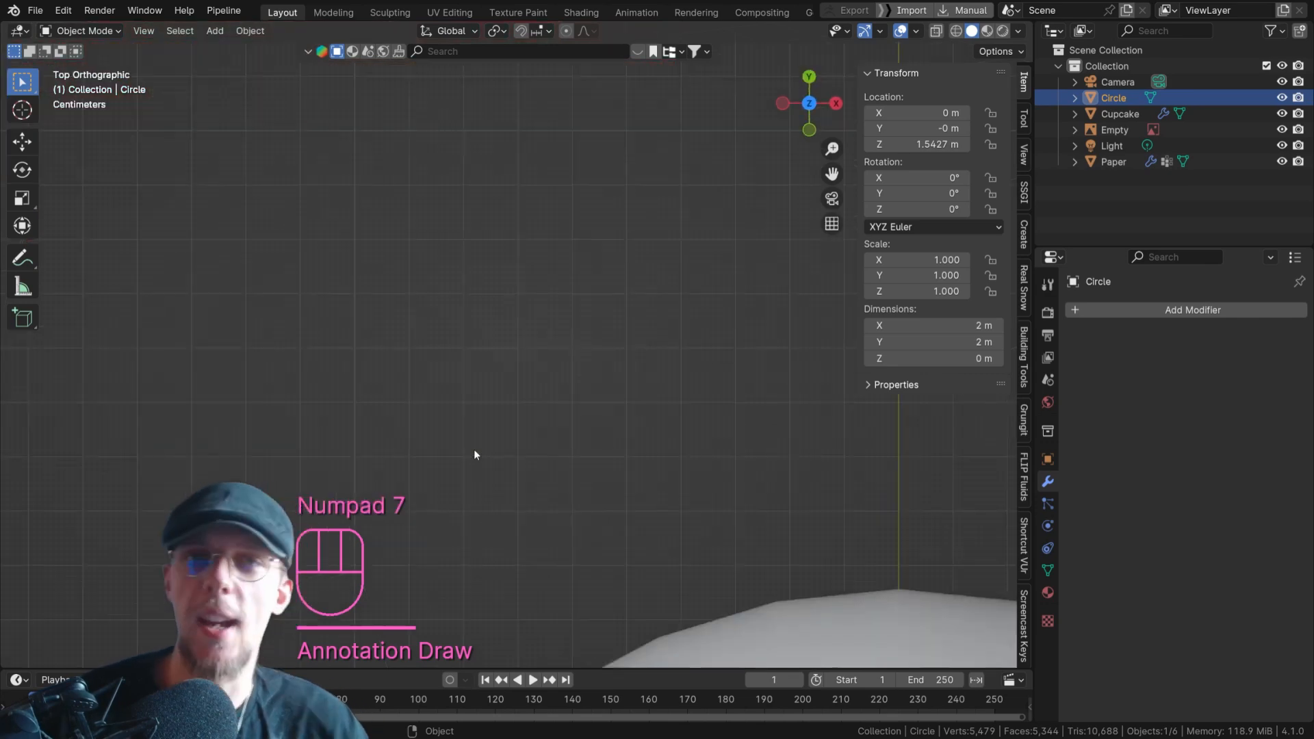
scroll(466, 462, down, 12)
shift+middle_drag(436, 594, 508, 351)
scroll(508, 352, up, 4)
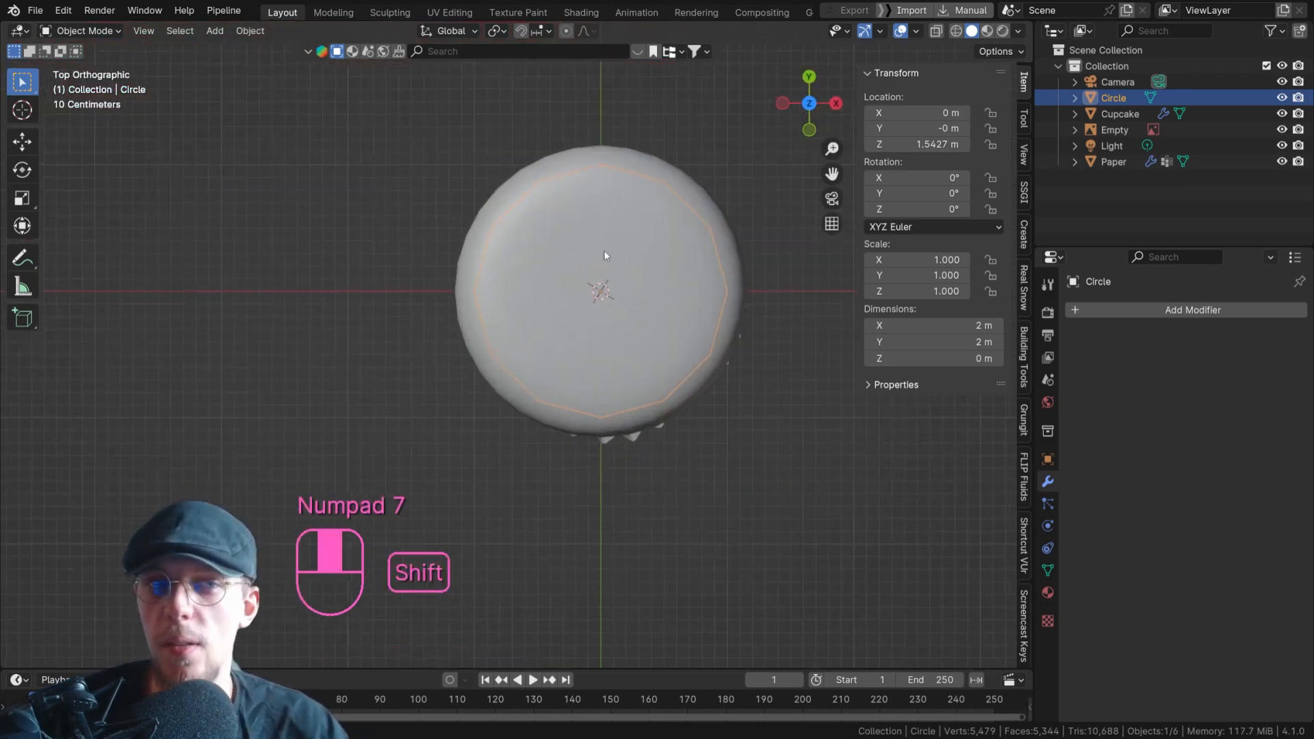
shift+middle_drag(610, 248, 506, 310)
scroll(521, 309, up, 2)
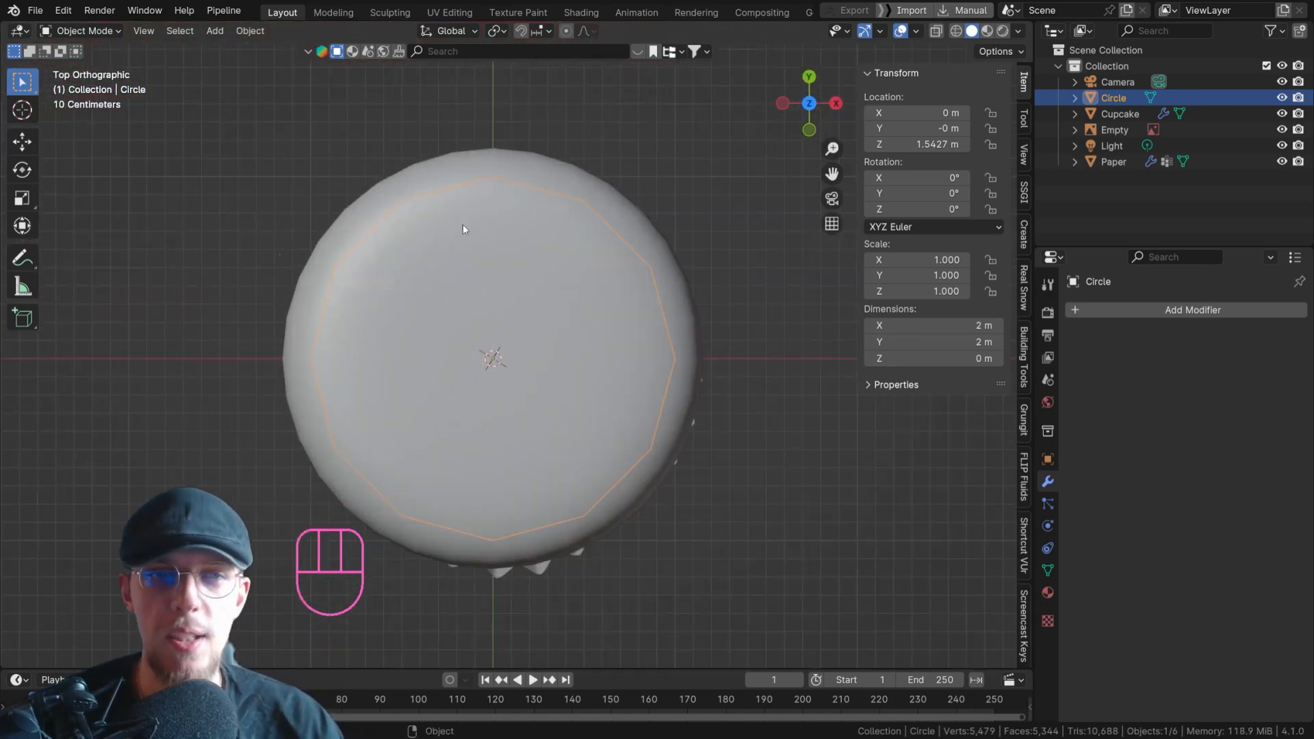
key(Tab)
key(1)
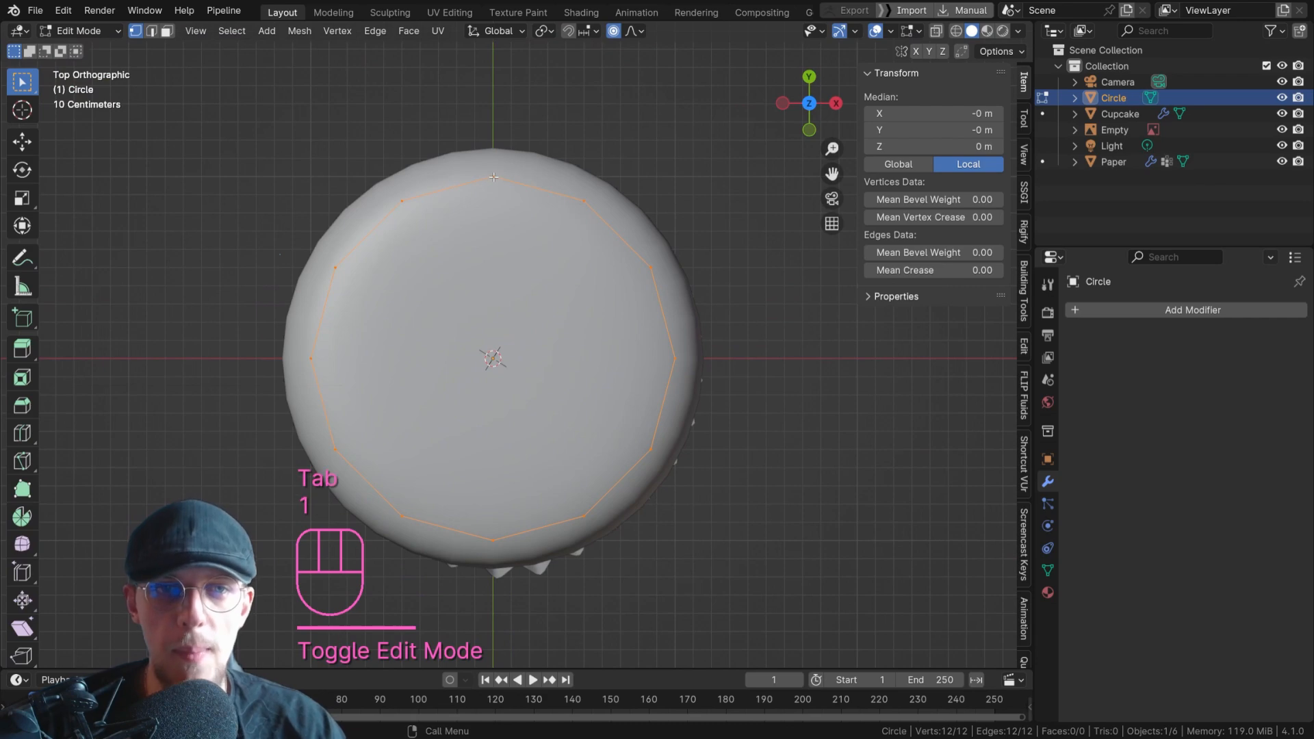
Extrude the circle's vertex at Y 1 m, and snap the new vertex to the 3D cursor at the centre.
click(488, 179)
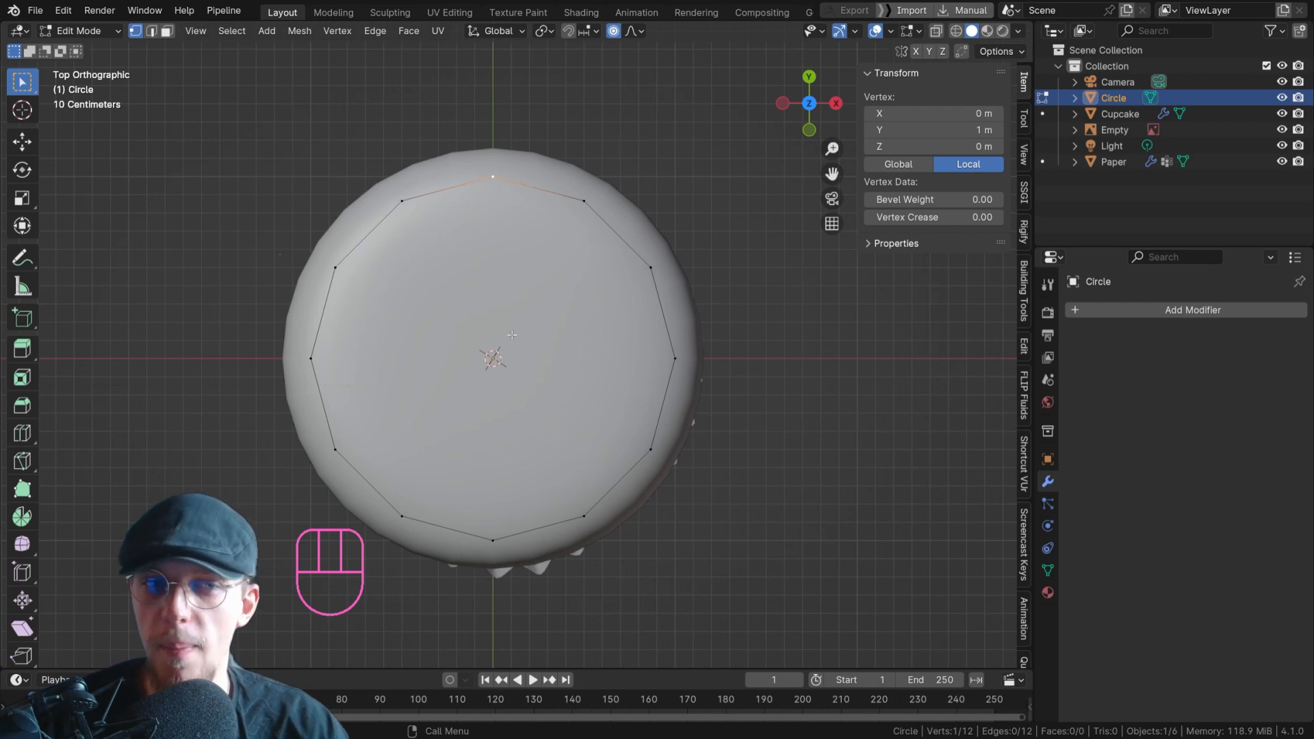
key(e)
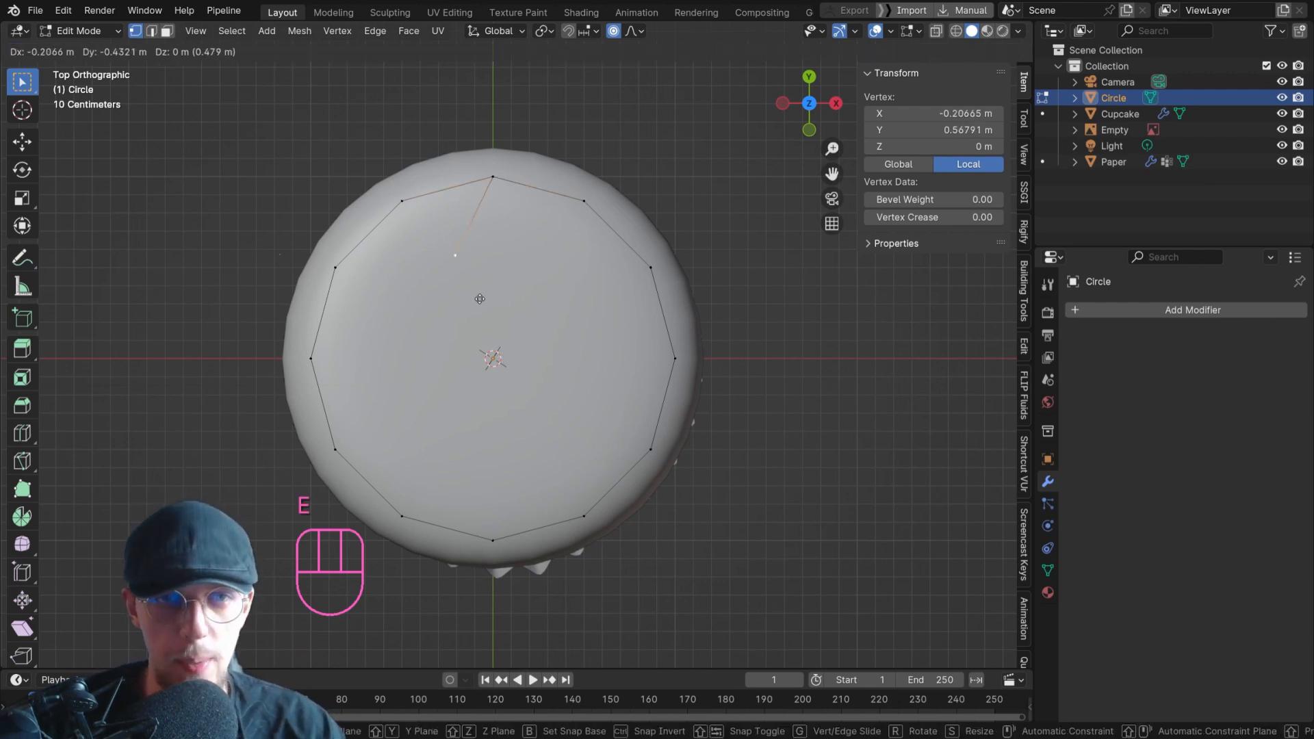
click(486, 352)
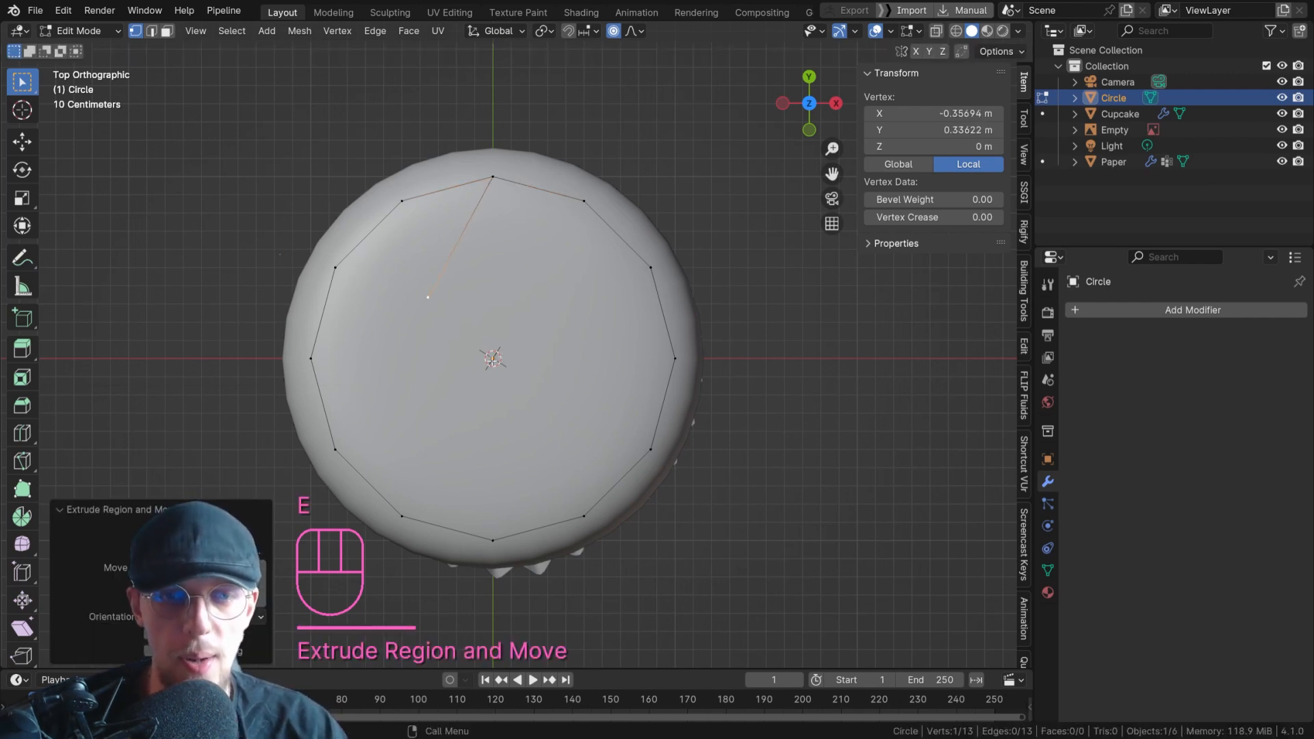
key(shift+s)
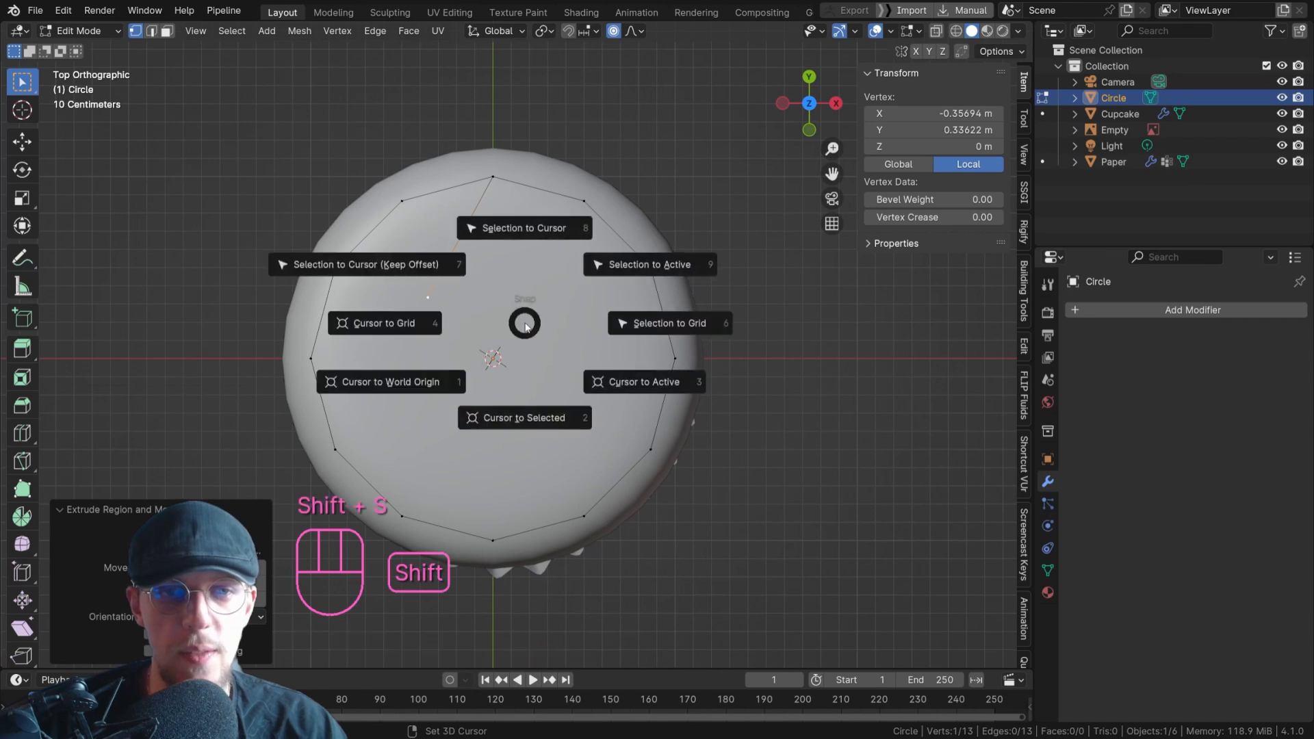
click(534, 221)
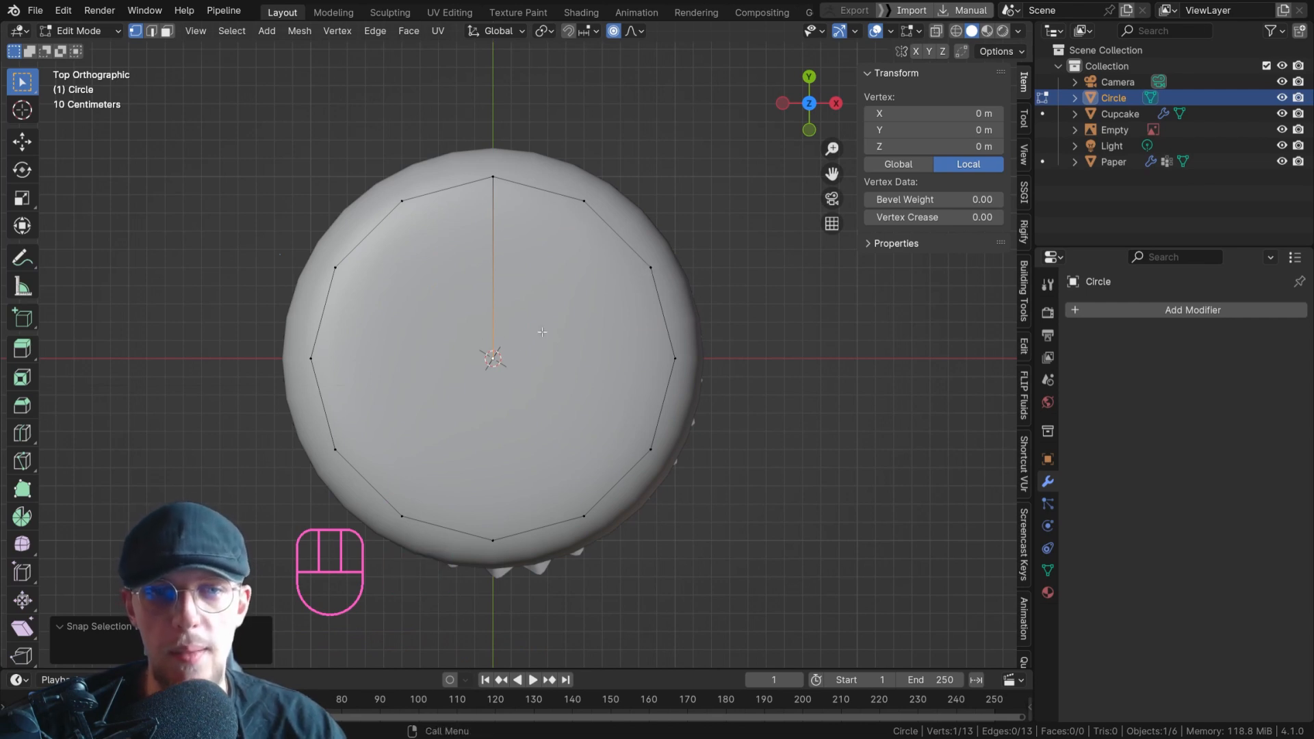
Connect the centre vertex to the rim vertex two segments clockwise, and fill the enclosed two-segment wedge with a face.
click(493, 359)
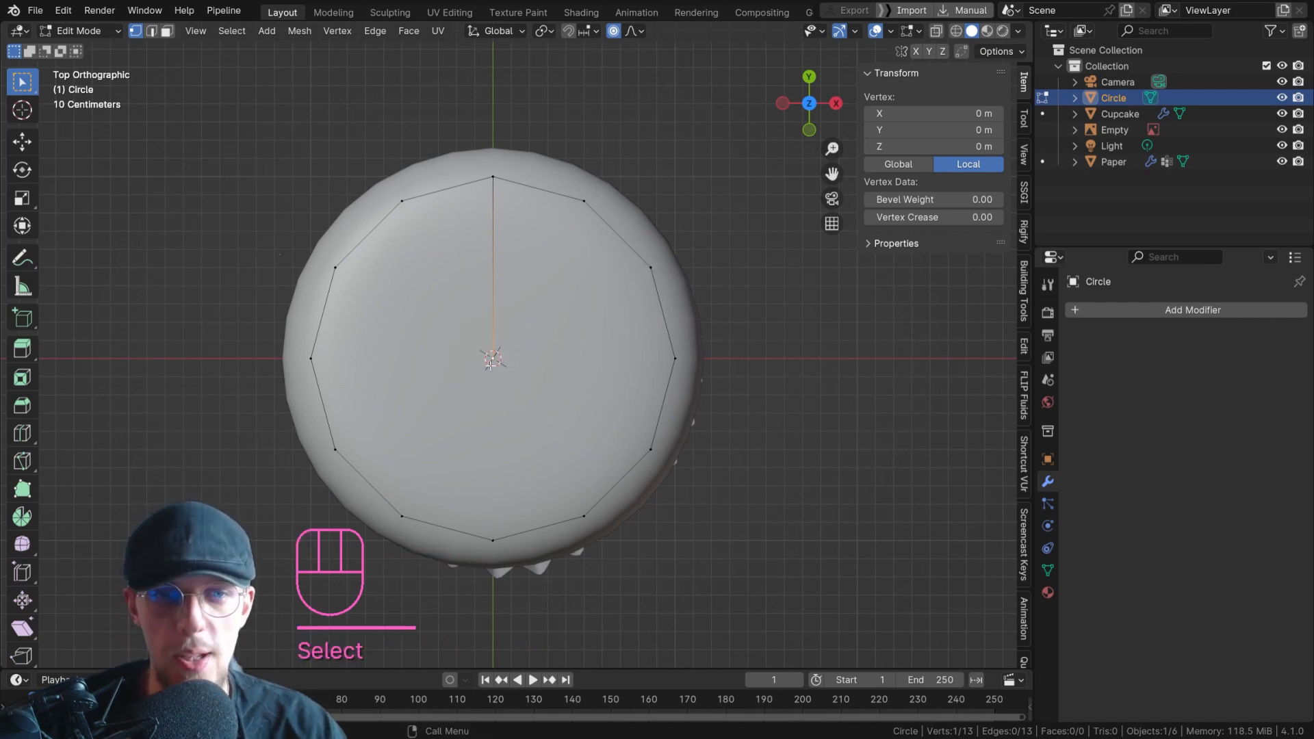
shift+click(653, 267)
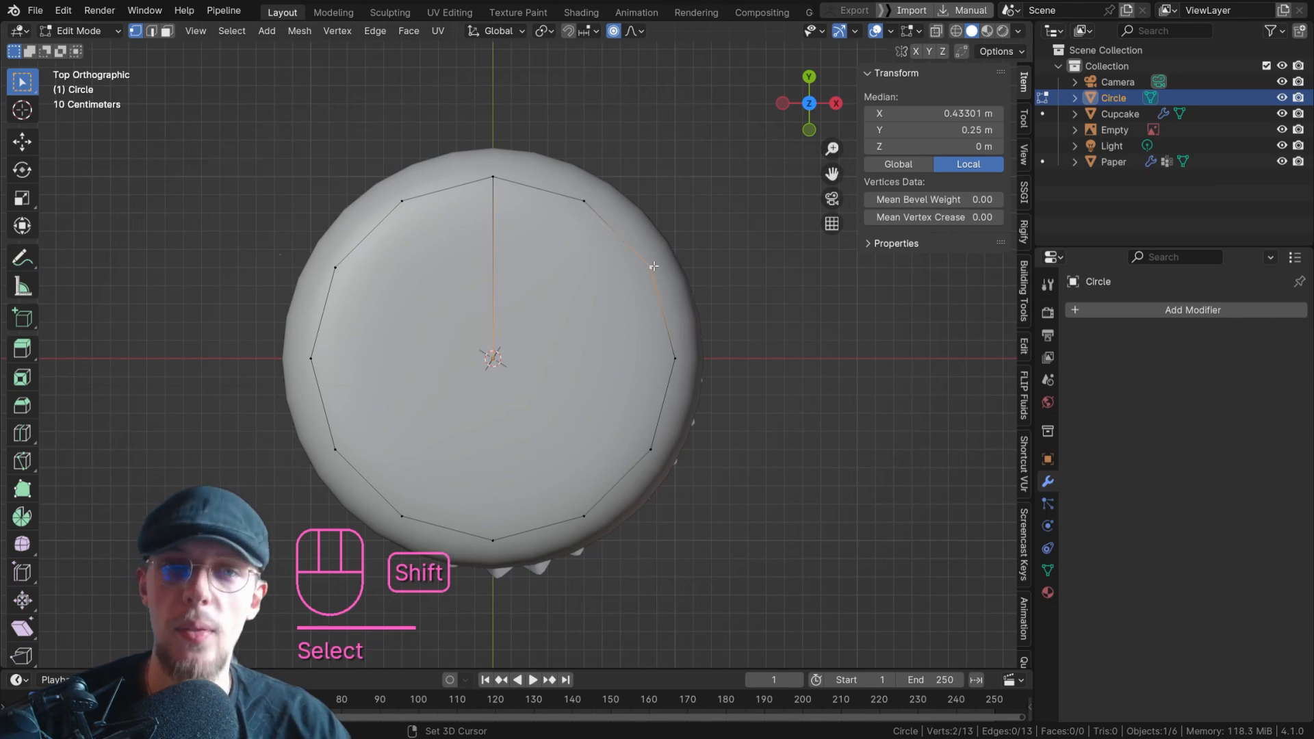
key(f)
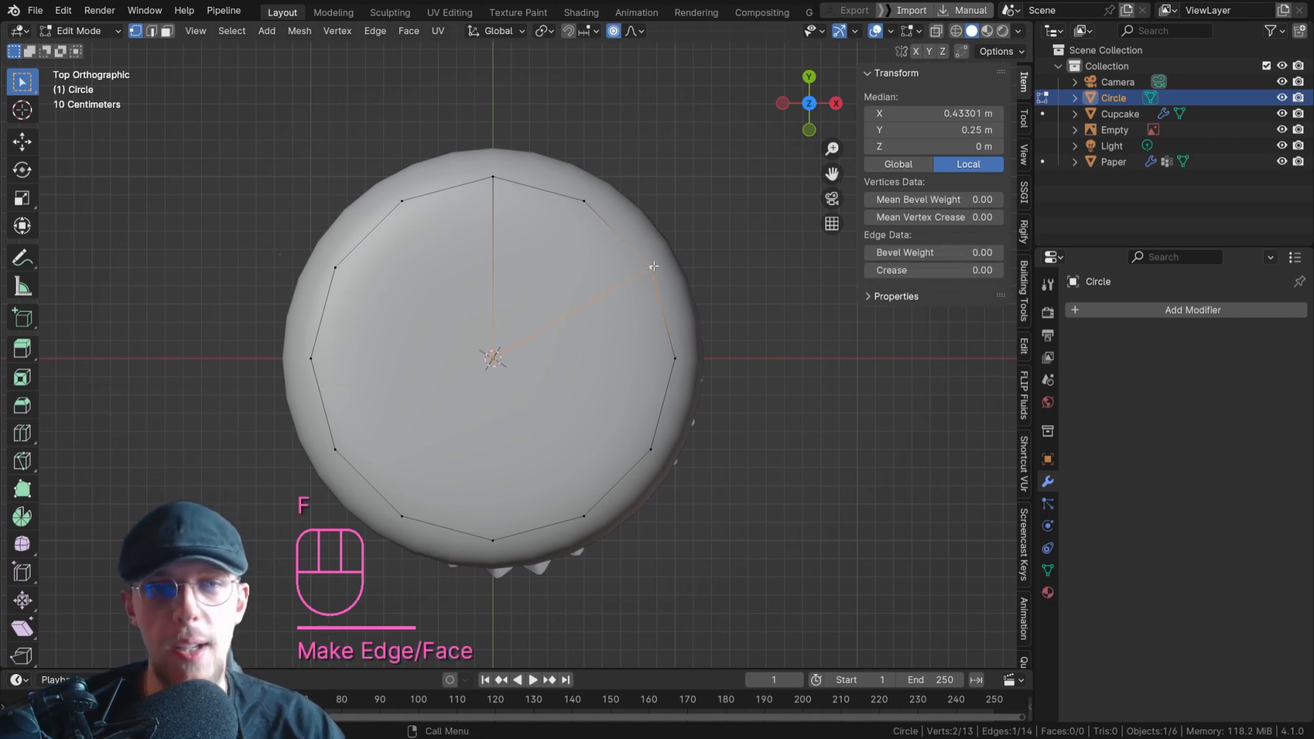
shift+click(583, 199)
shift+click(494, 176)
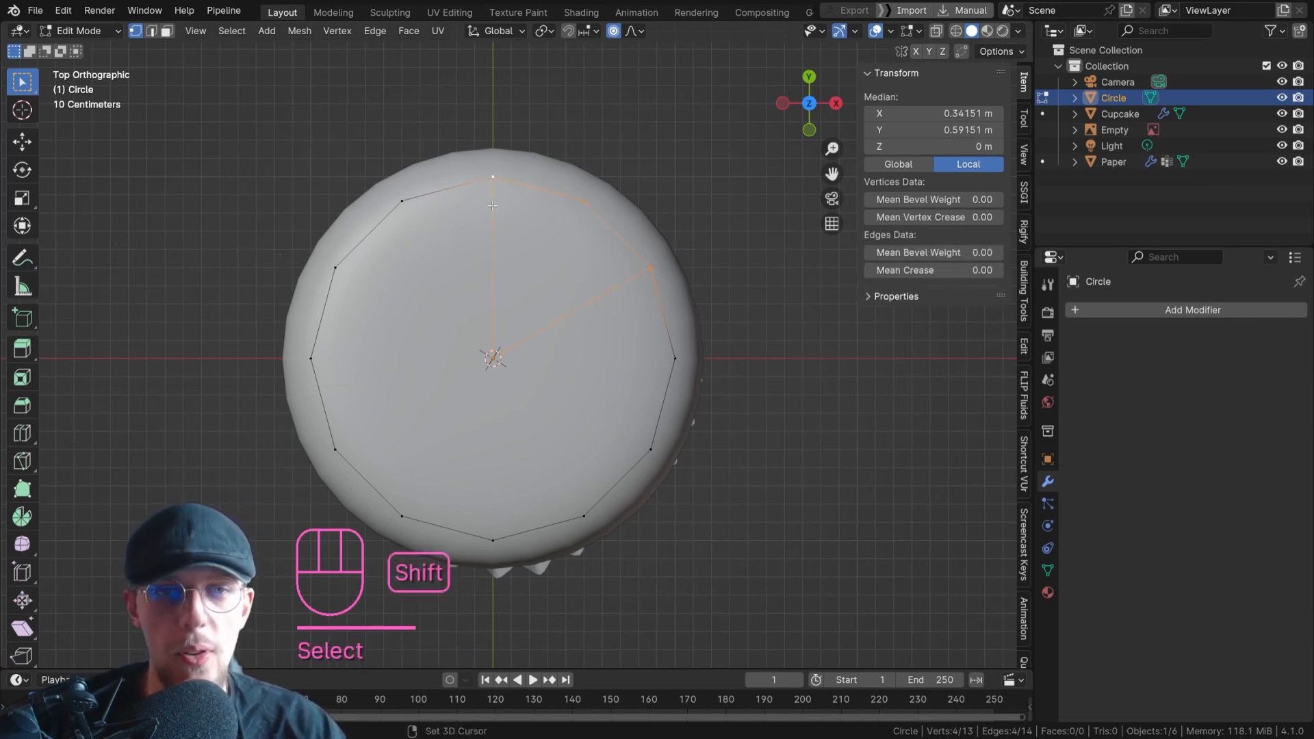
key(f)
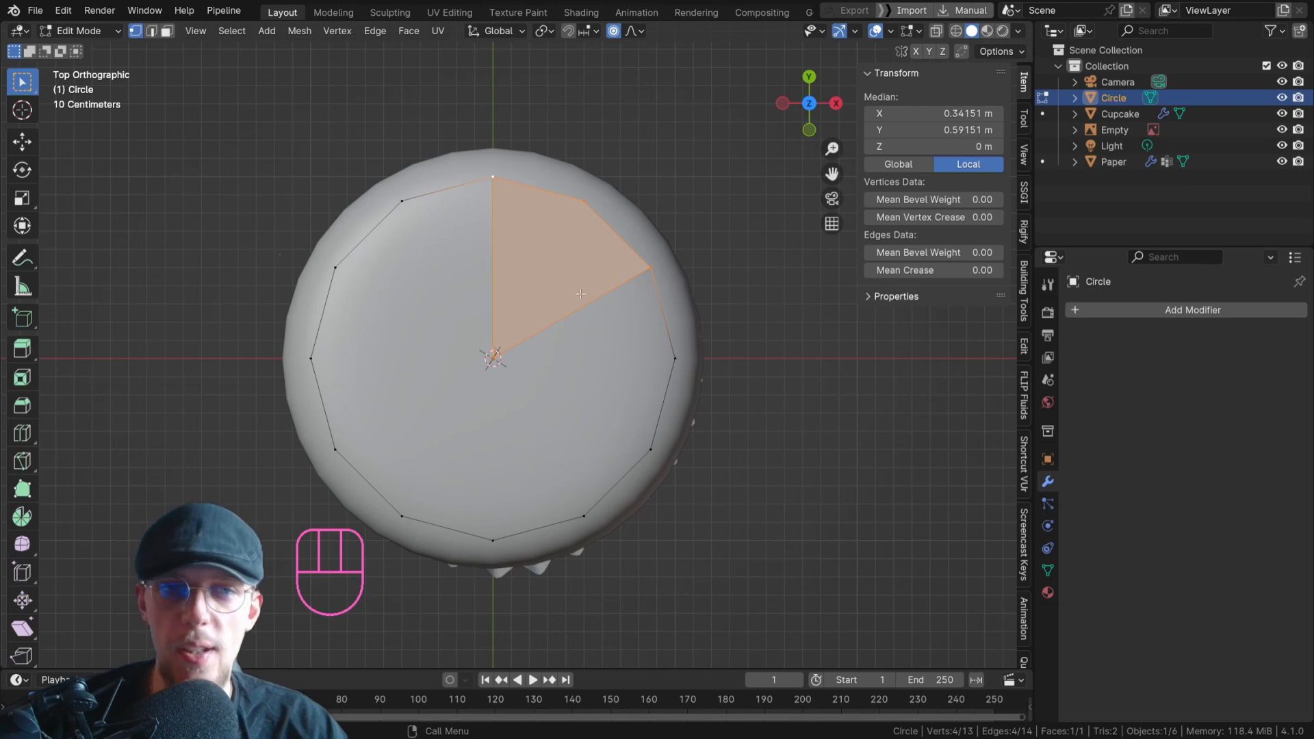
Delete all circle vertices outside the filled wedge by inverting the selection, and return to Object Mode.
key(ctrl+i)
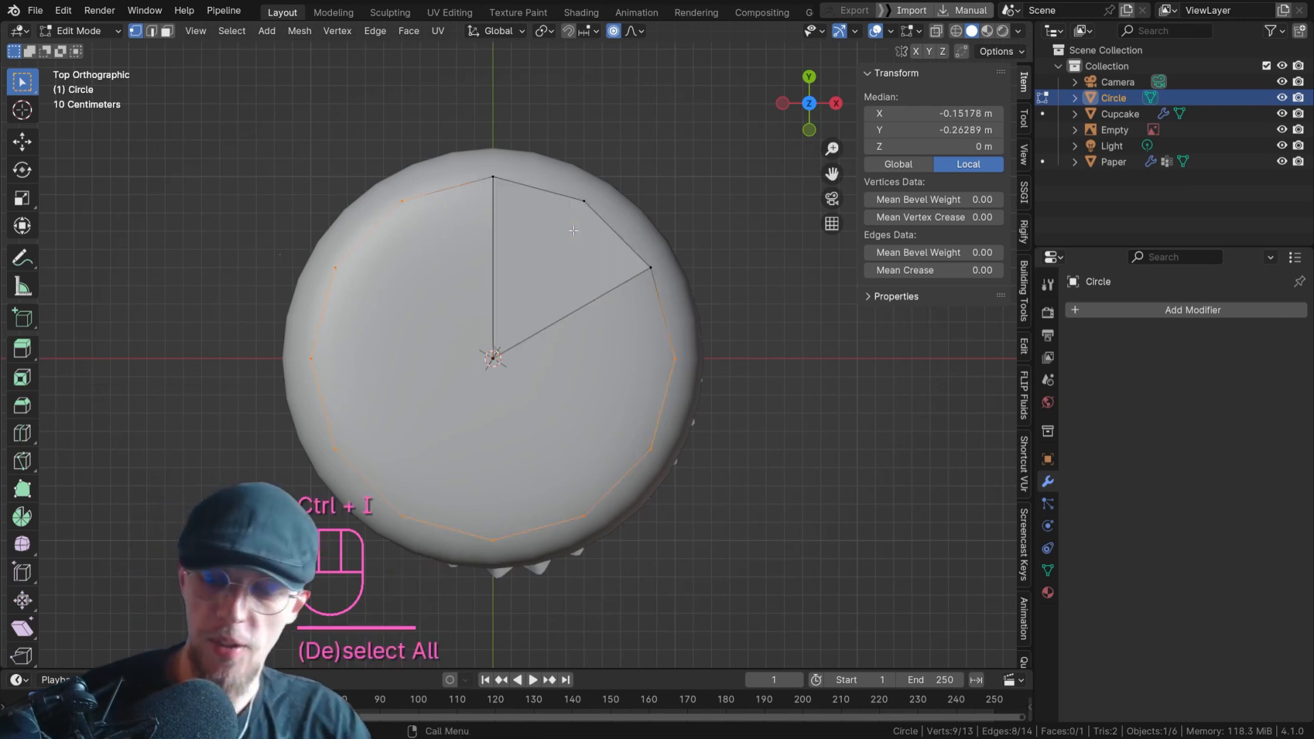
key(Delete)
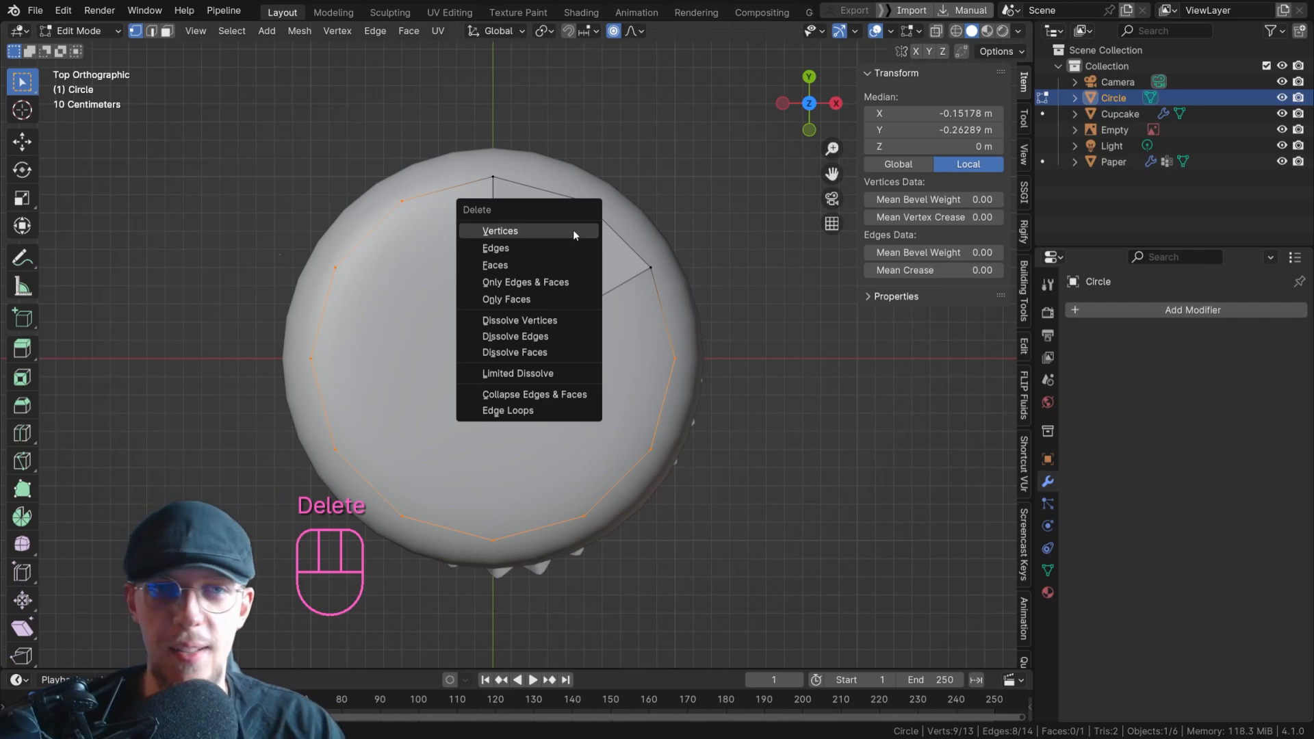
click(574, 232)
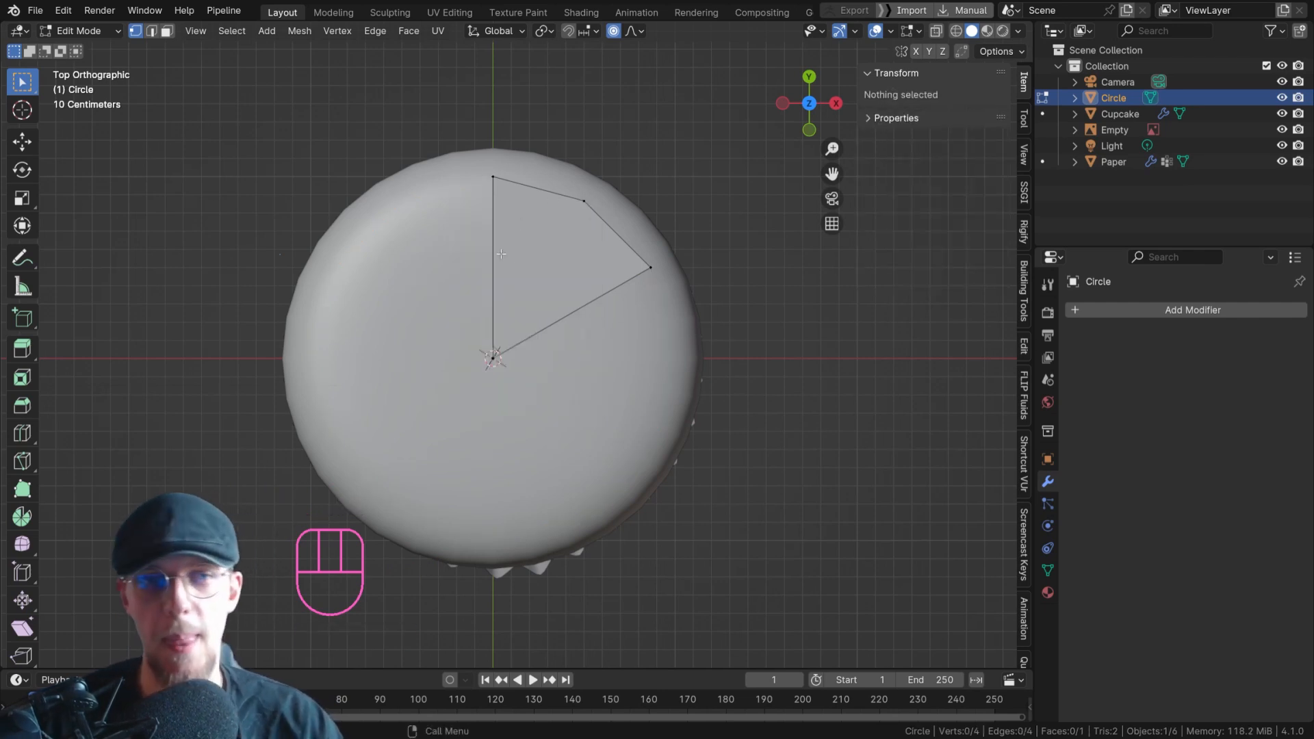
key(Tab)
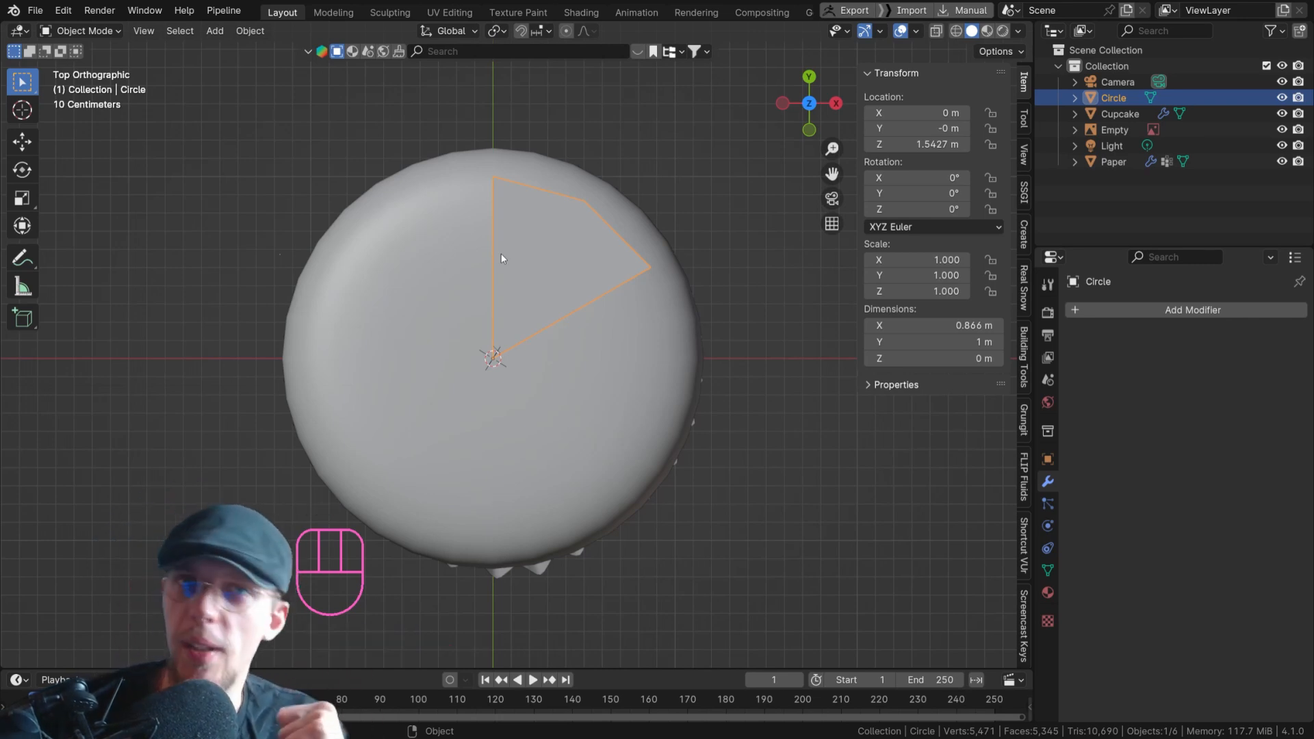
Add an Array modifier to the wedge, with Relative Offset disabled and Object Offset enabled and expanded.
click(1142, 312)
click(1142, 312)
text(ara)
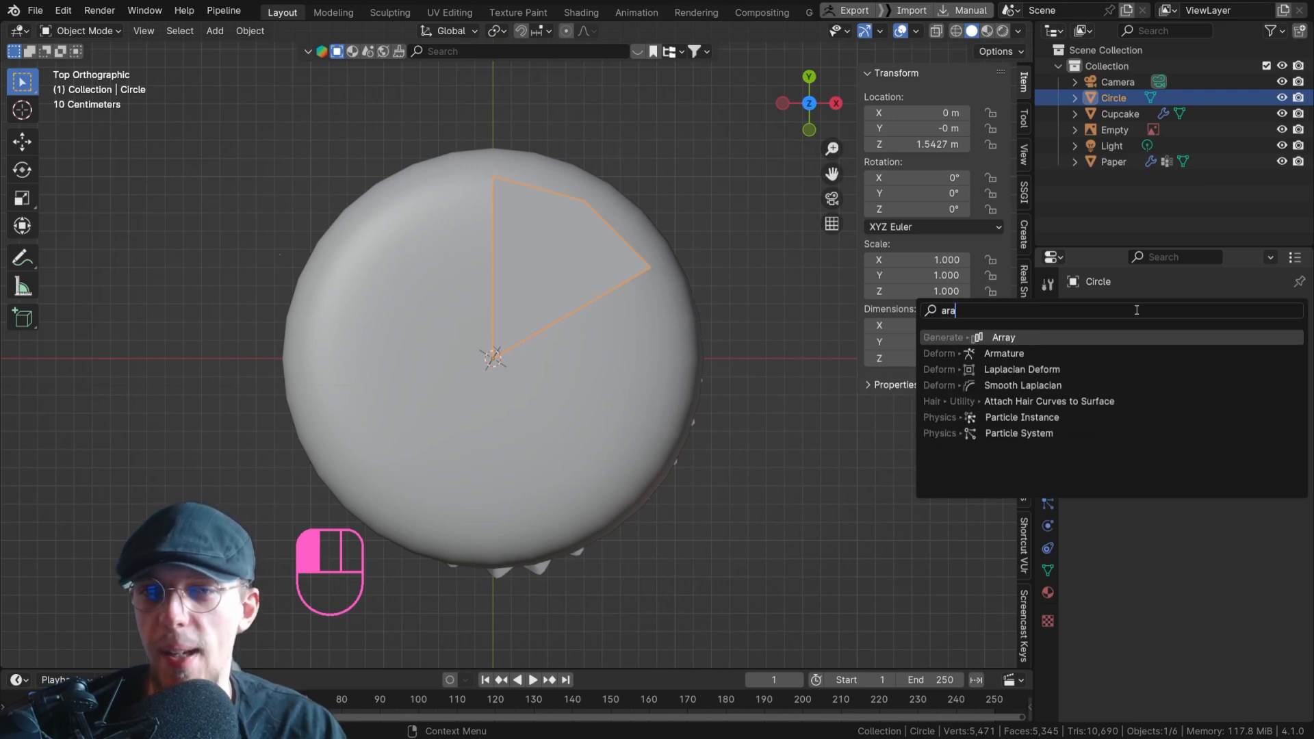
key(Return)
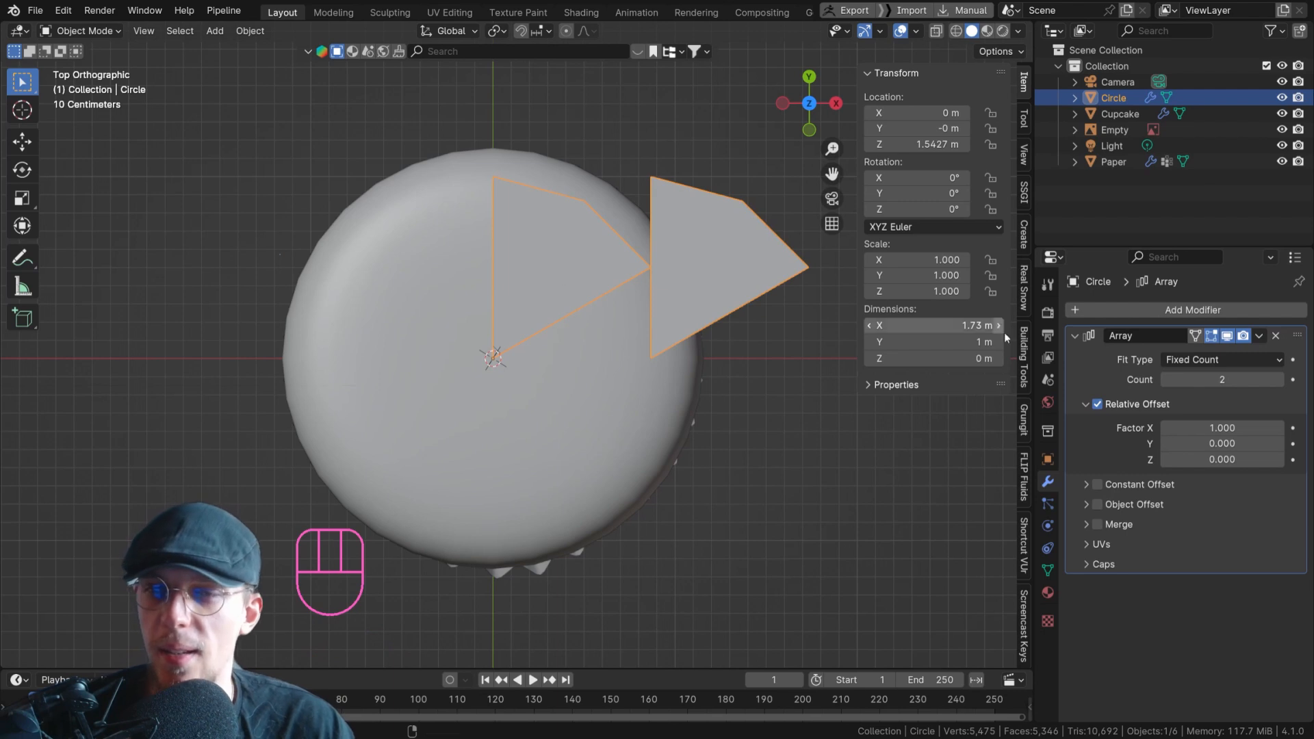
click(1098, 404)
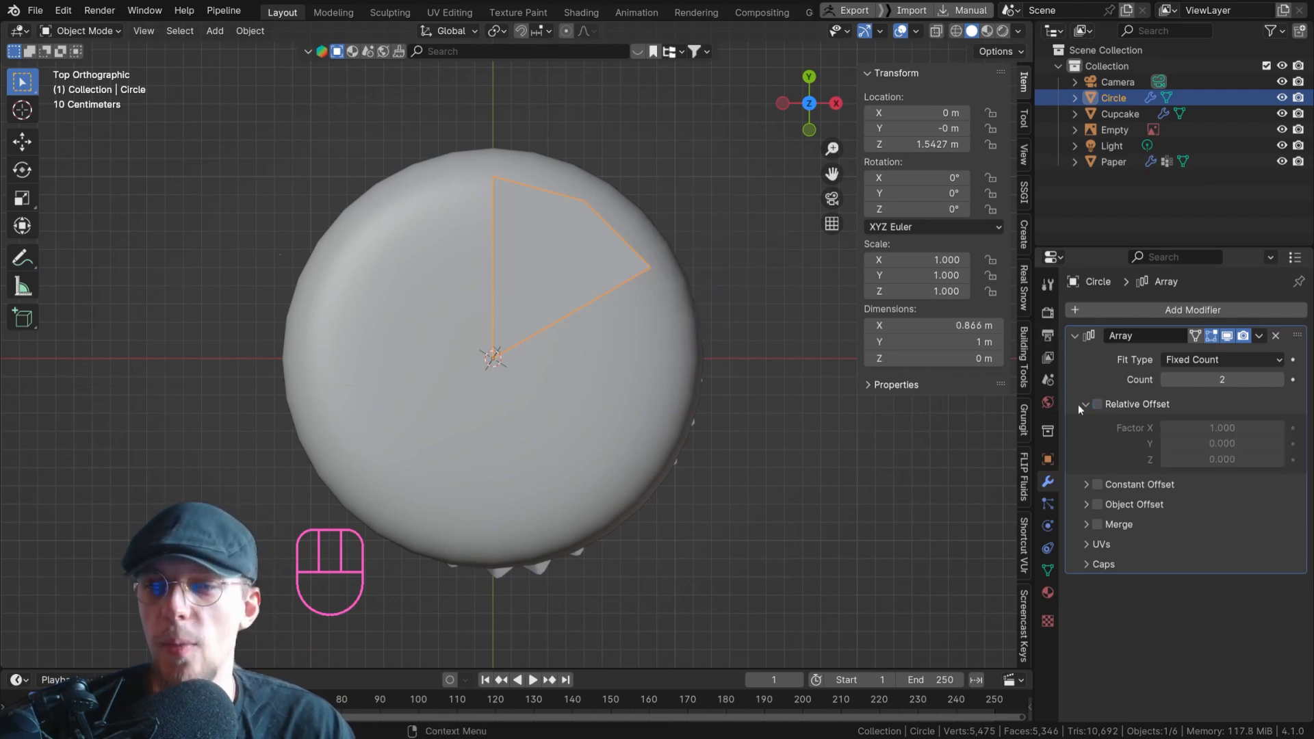
click(1099, 505)
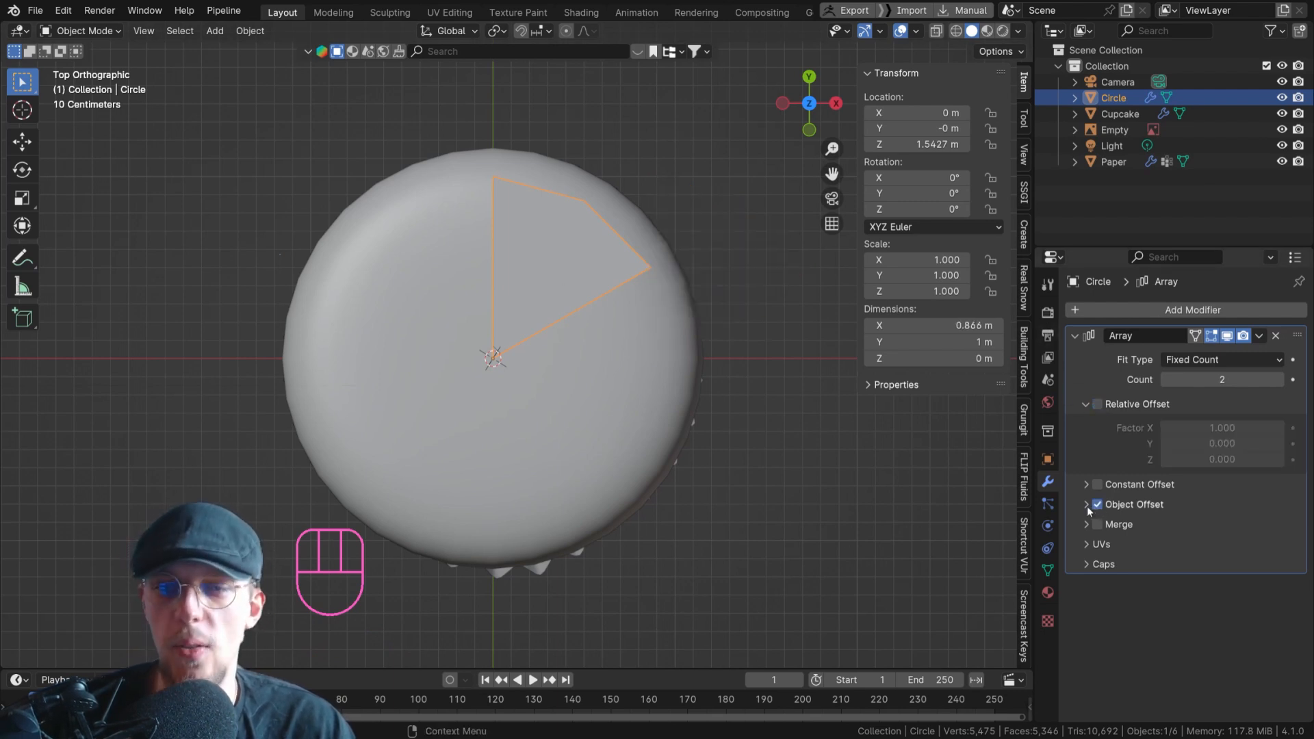
click(1087, 505)
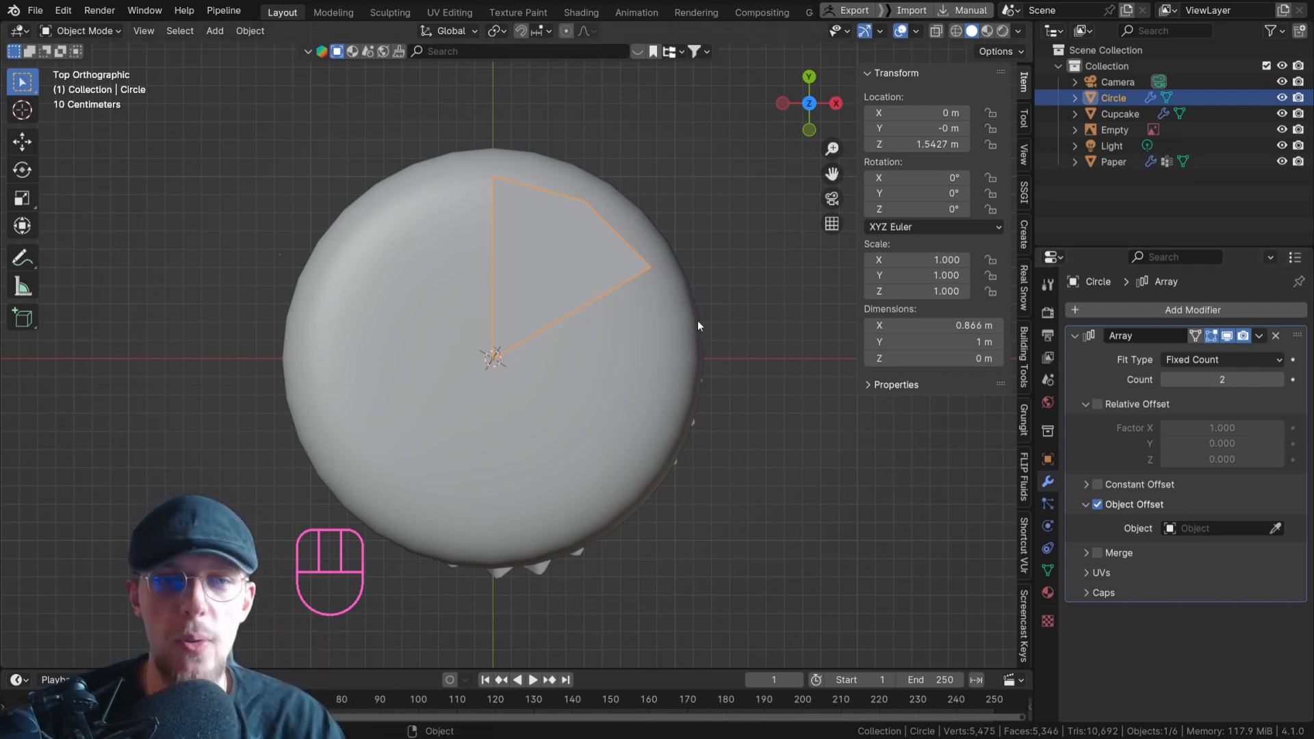
Sketch a circular annotation around the wedge's inner tip, and add a Plain Axes empty at the 3D cursor.
mouse_move(579, 303)
mouse_down()
mouse_move(603, 353)
mouse_move(484, 456)
mouse_move(419, 352)
mouse_move(499, 291)
mouse_up()
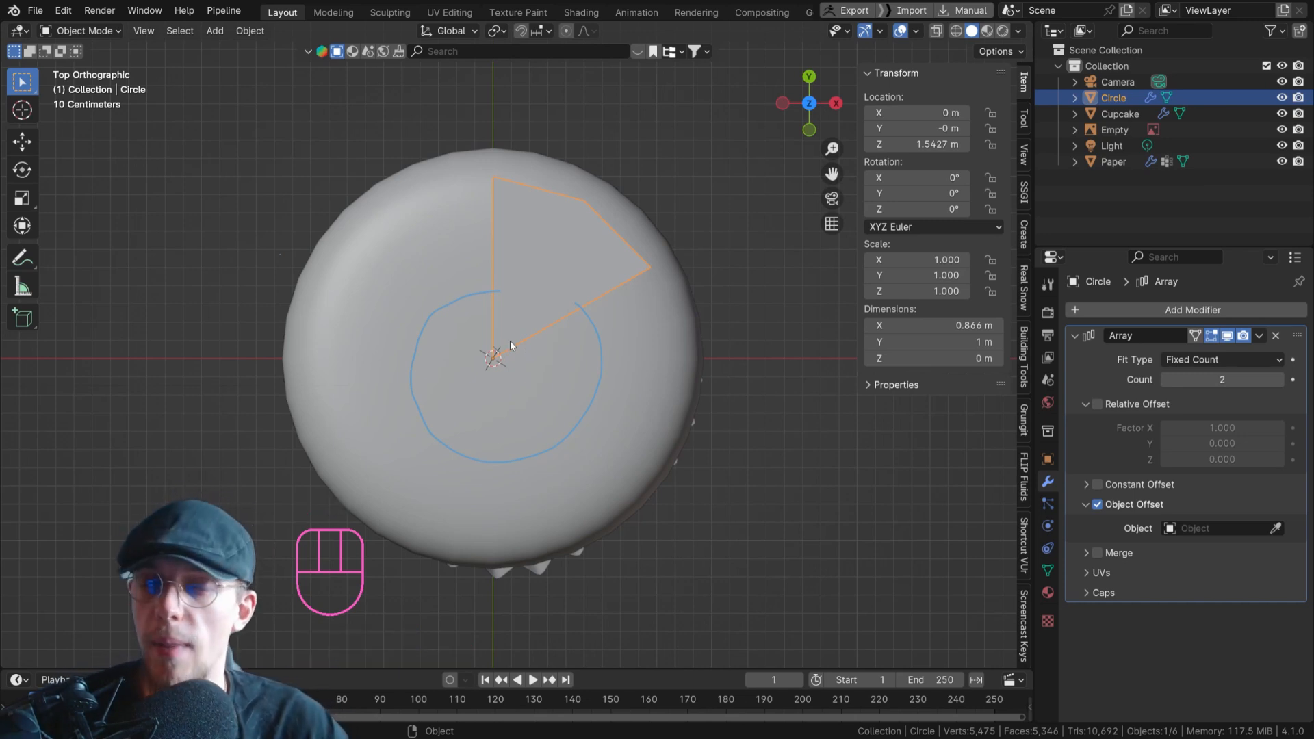
key(shift+a)
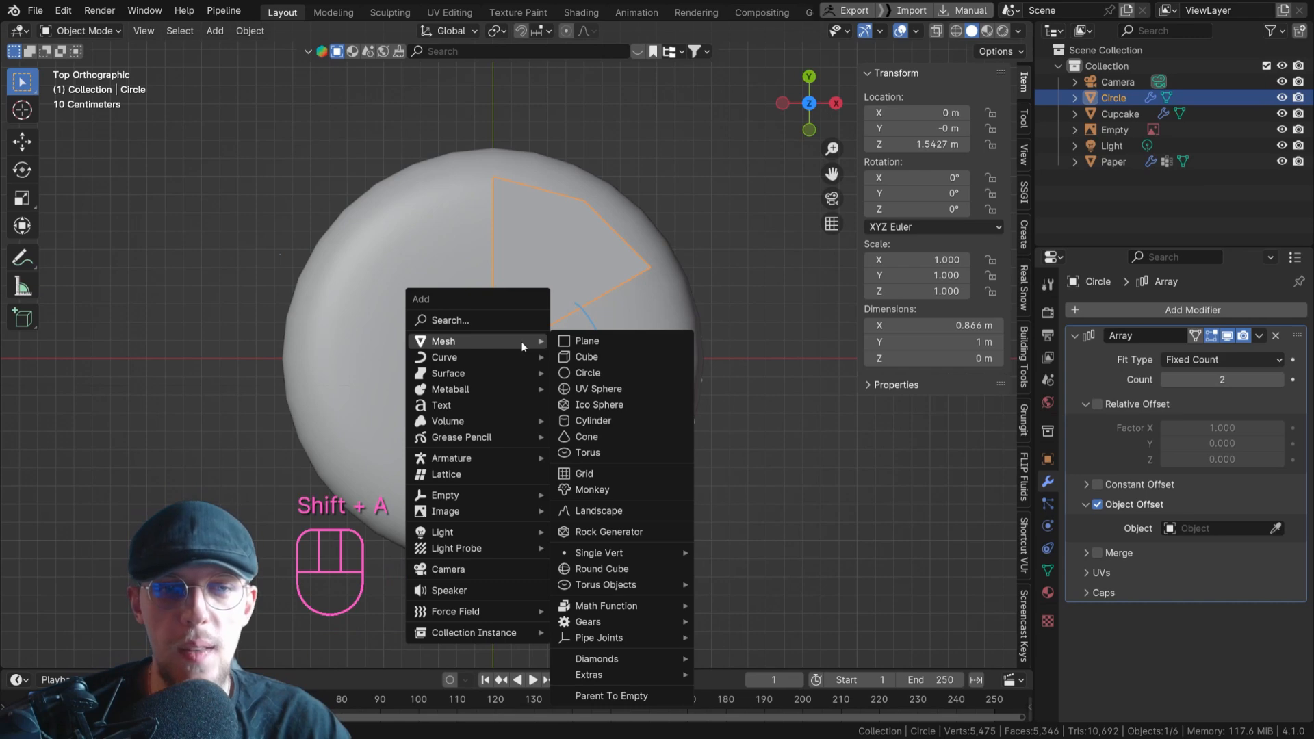
mouse_move(485, 492)
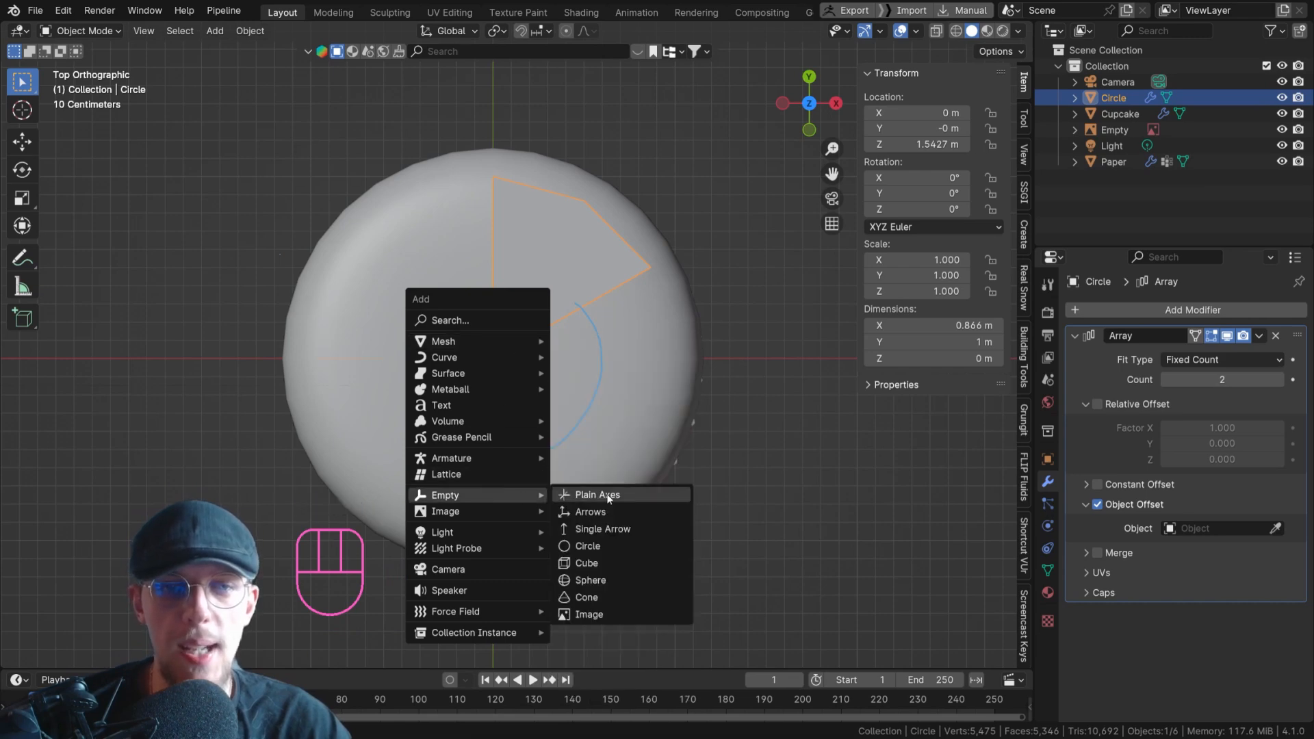
click(585, 494)
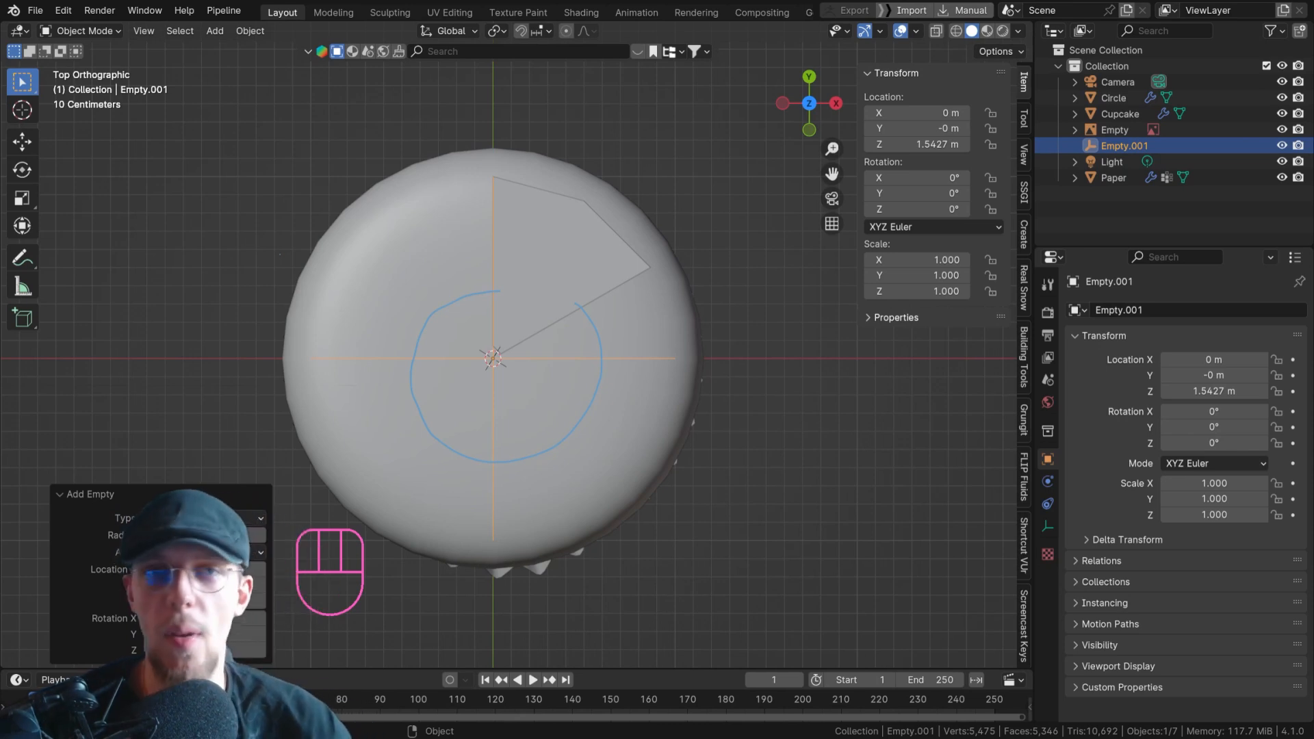
Rename the new Plain Axes empty as Array.
right_click(507, 360)
key(F2)
text(Array)
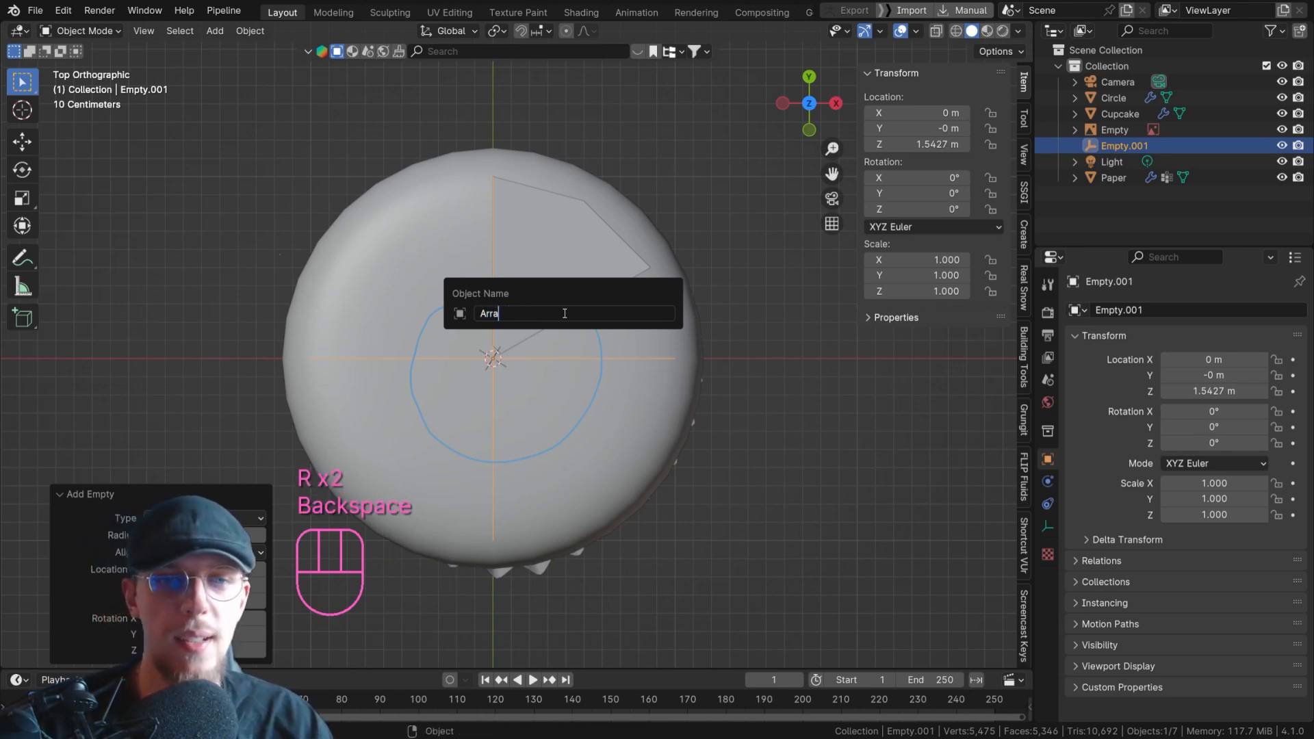
key(Return)
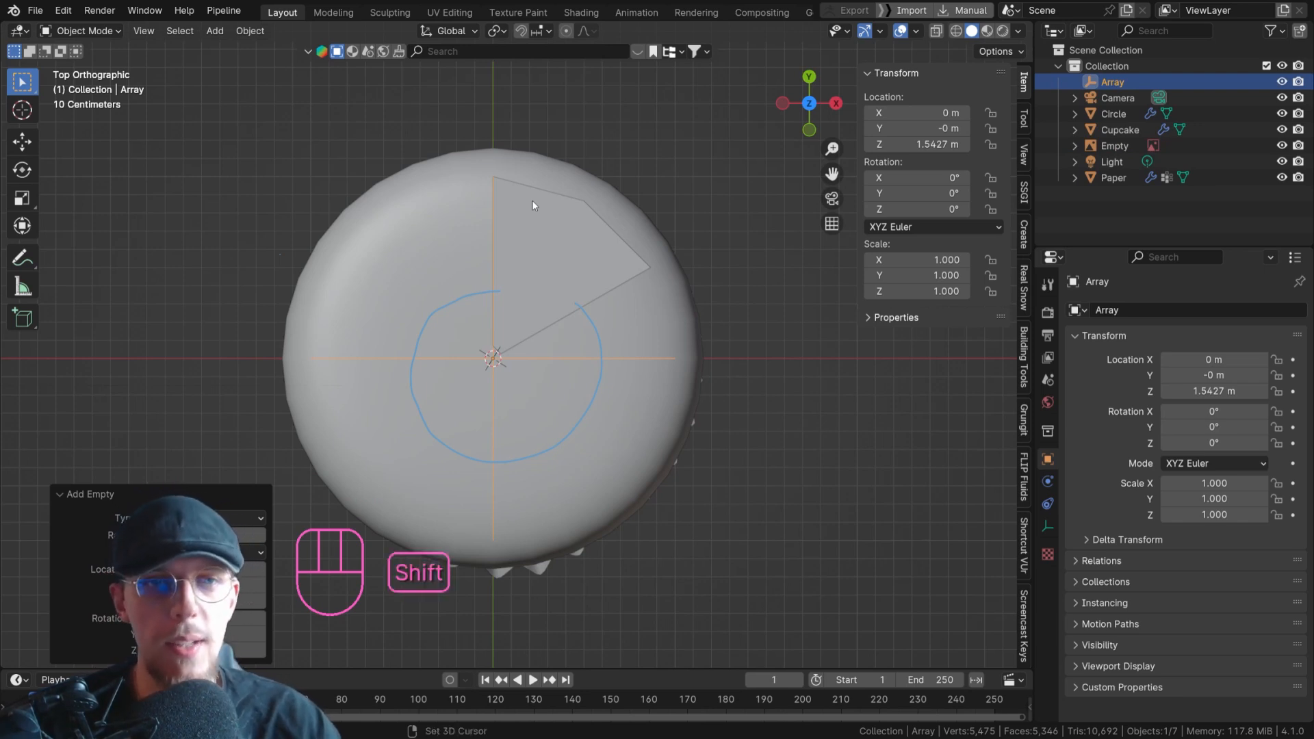
key(shift+a)
mouse_move(487, 62)
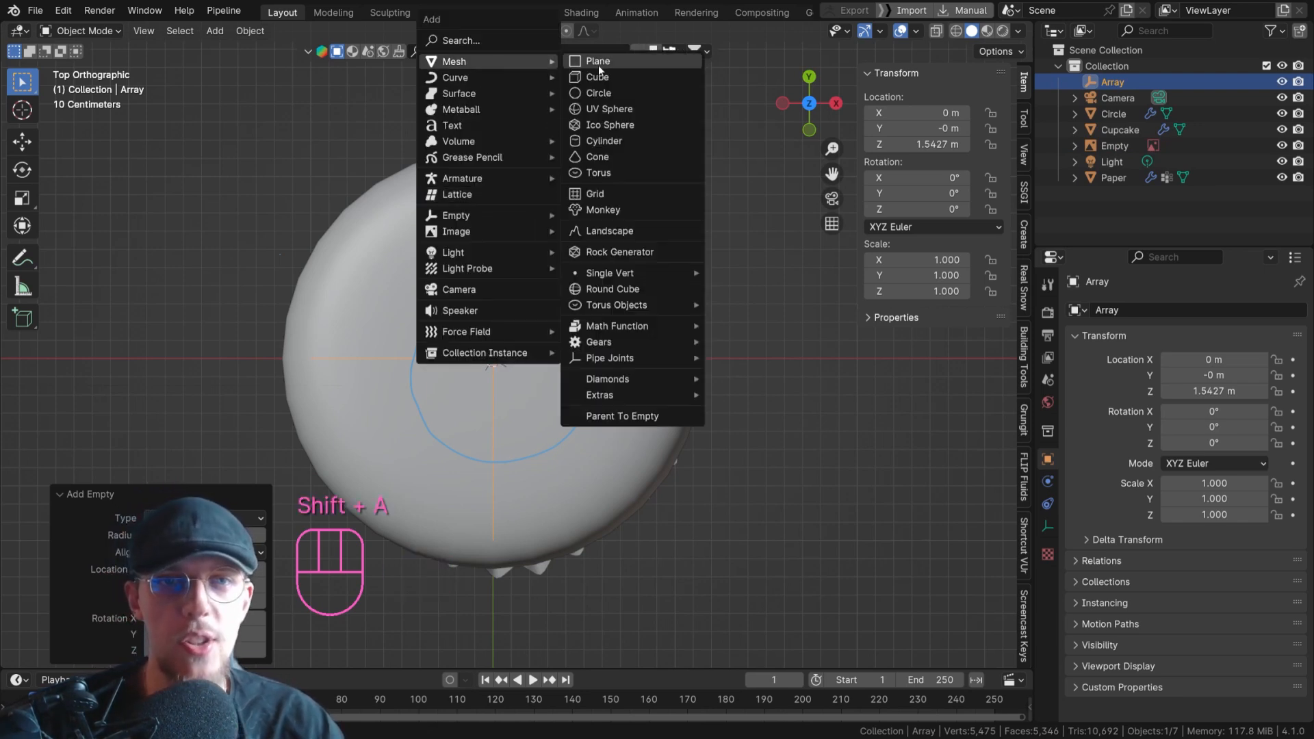
click(599, 93)
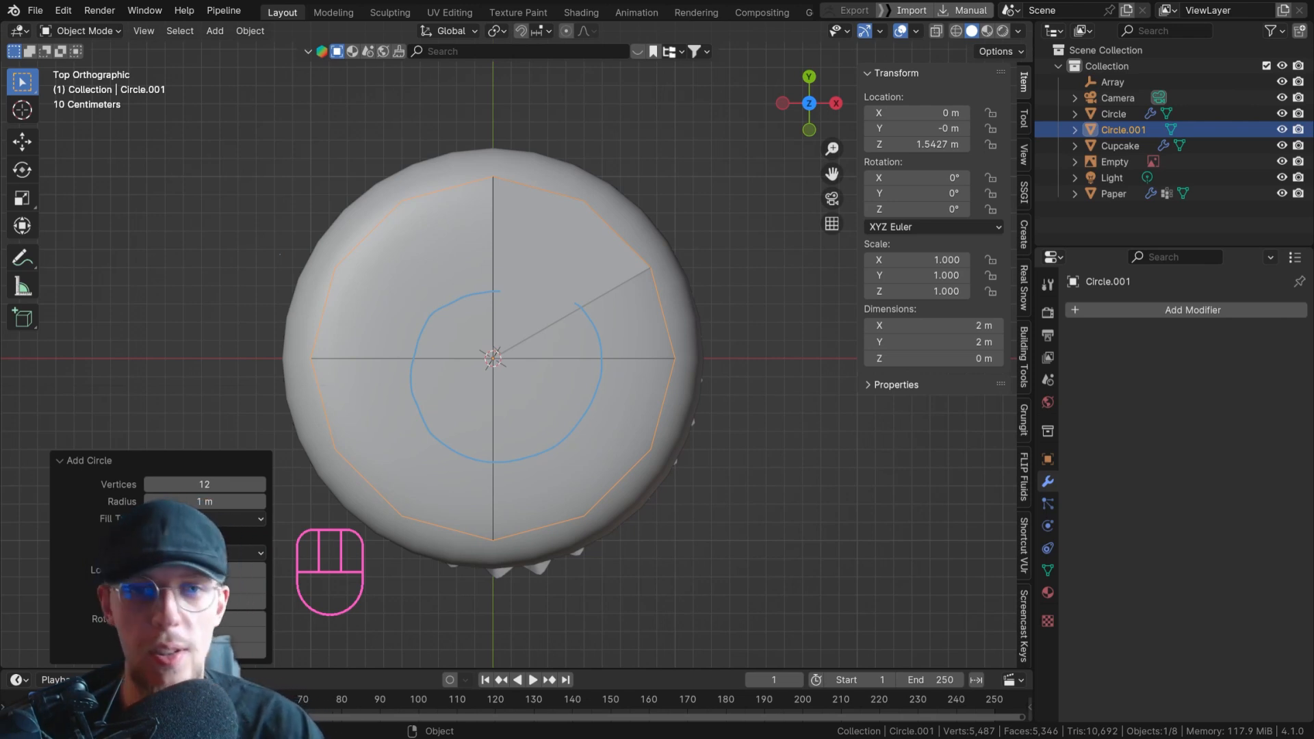
right_click(603, 261)
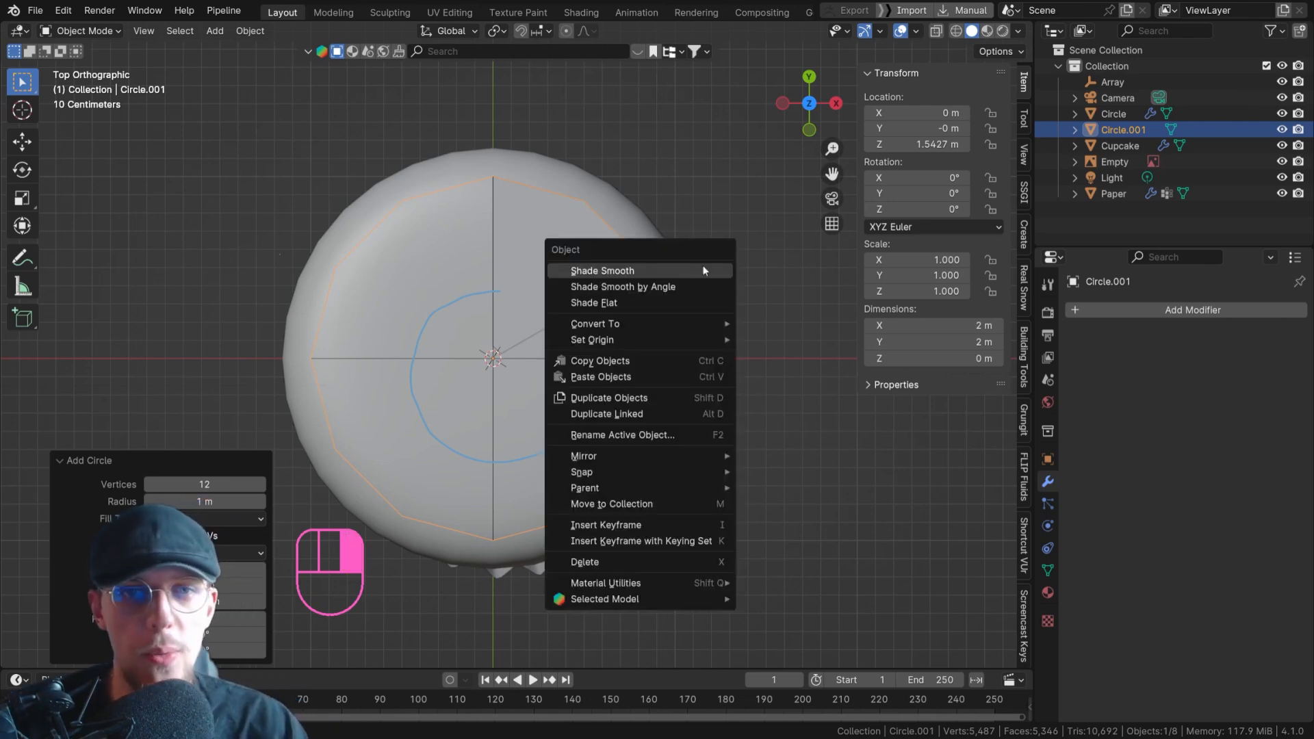
key(ctrl+z)
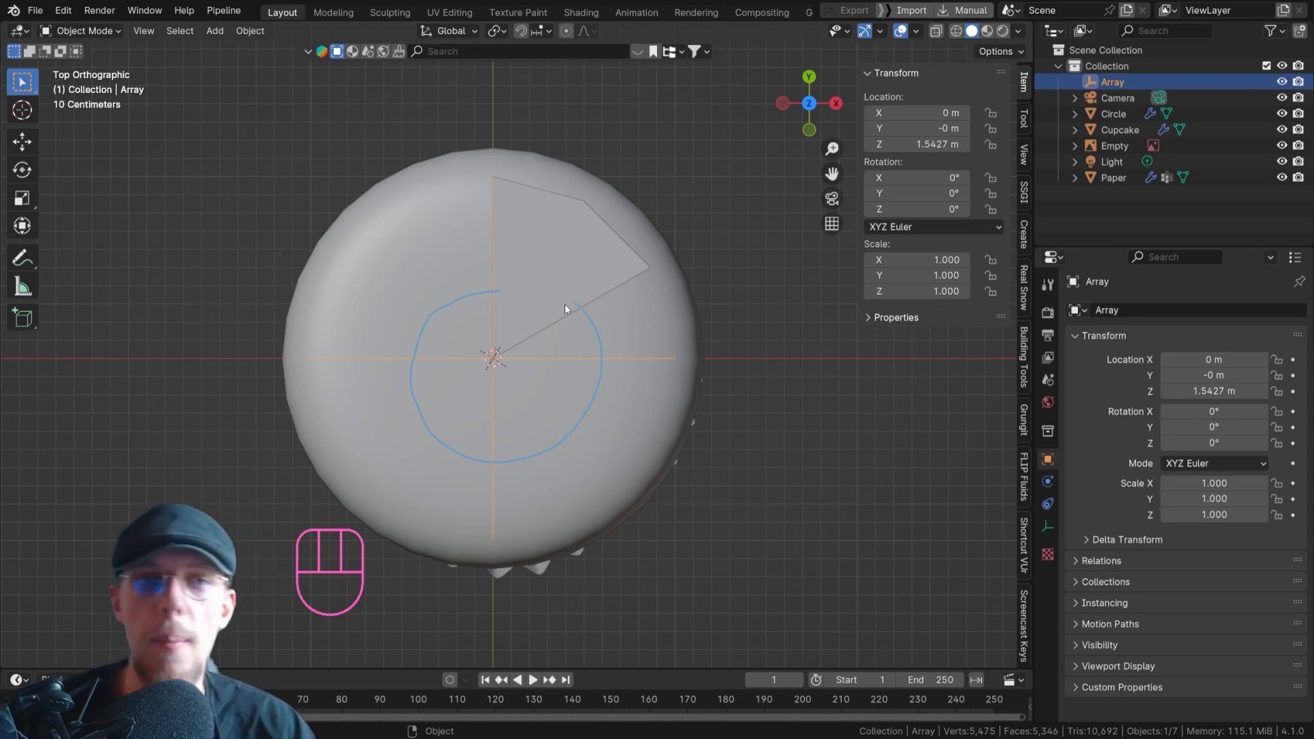
Write a 360° annotation beside the sketched circle on the cupcake's top.
key(d)
mouse_move(358, 317)
mouse_down()
mouse_move(356, 344)
mouse_move(406, 324)
mouse_move(396, 331)
mouse_up()
drag(390, 333, 412, 317)
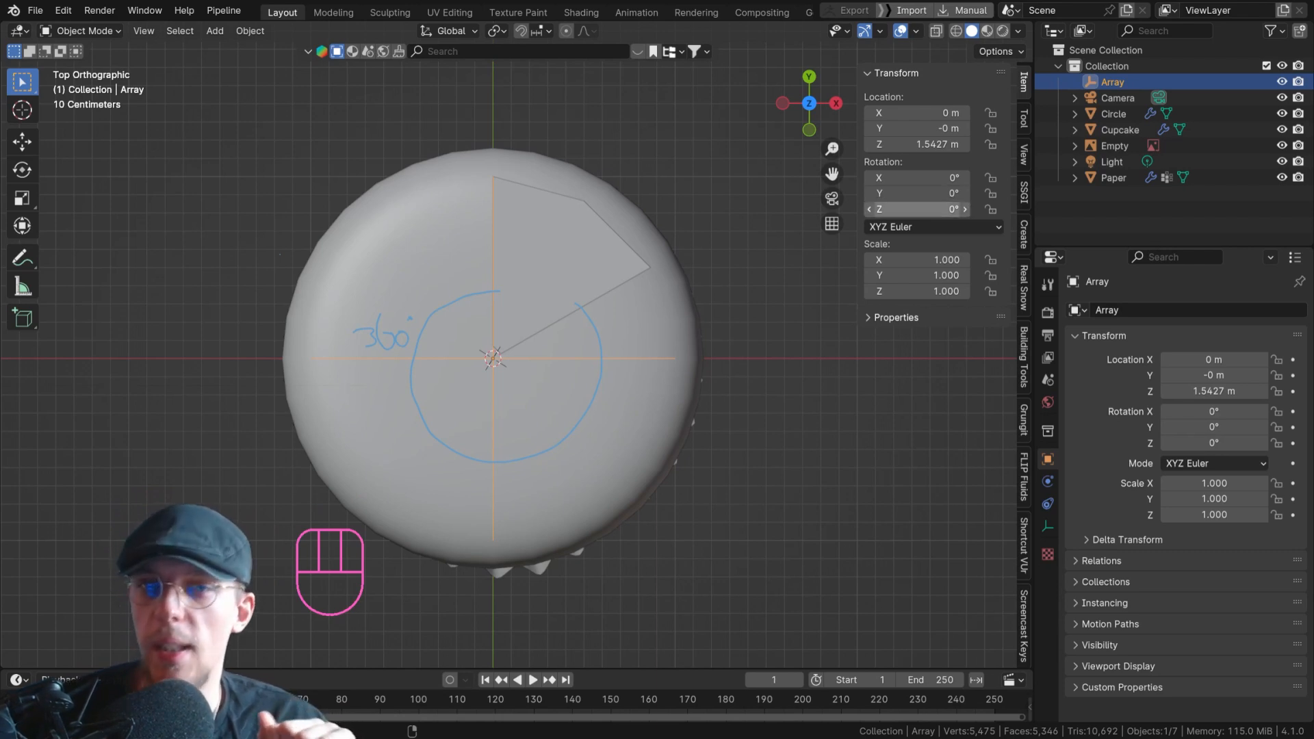
Set the Array empty's Z rotation to 360/6, which is 60°.
click(913, 210)
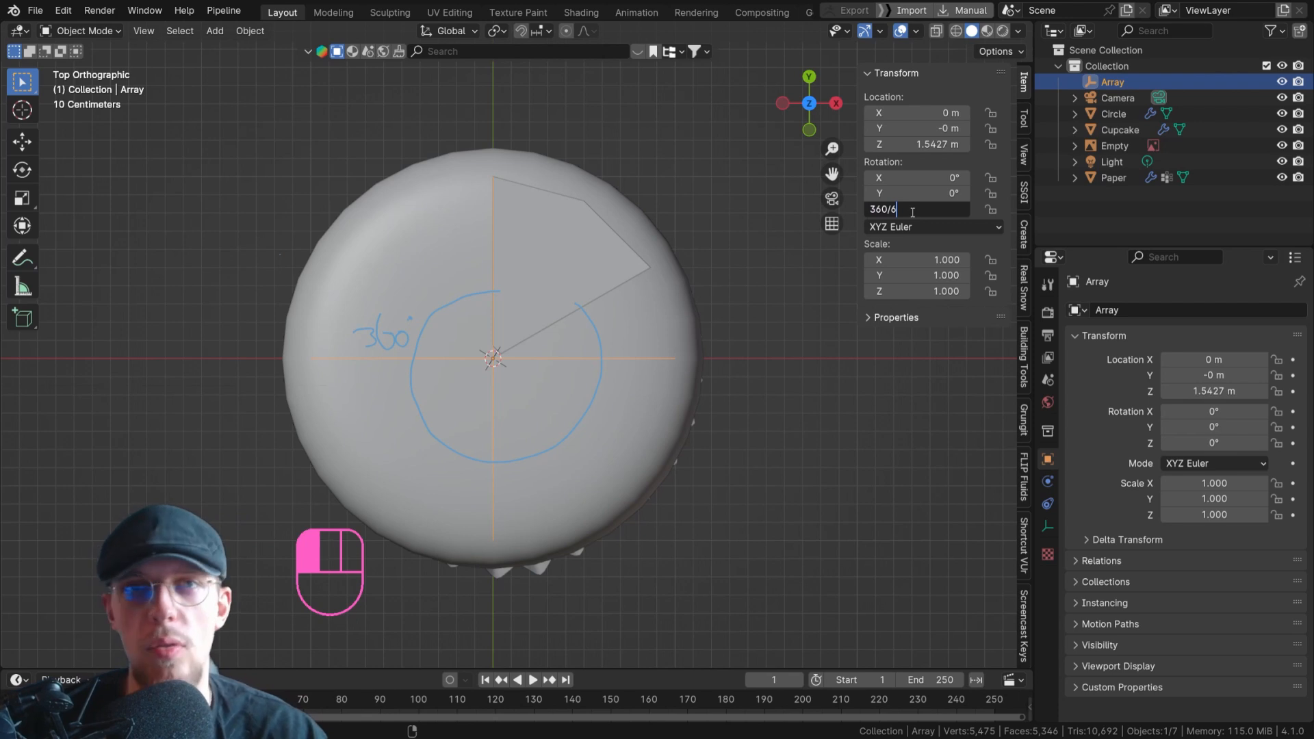
text(360/6)
key(Return)
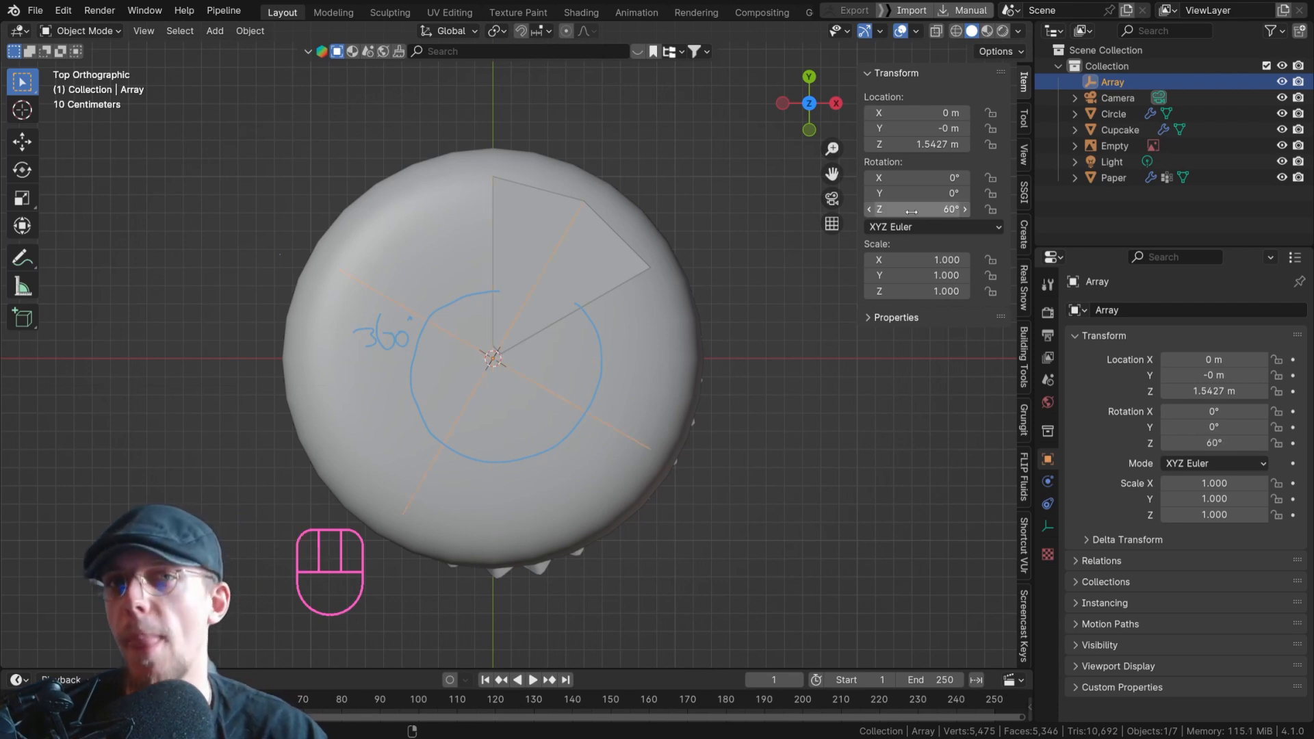
Use the Array empty as the wedge's Object Offset target, and set the Array modifier's count to 6.
click(541, 194)
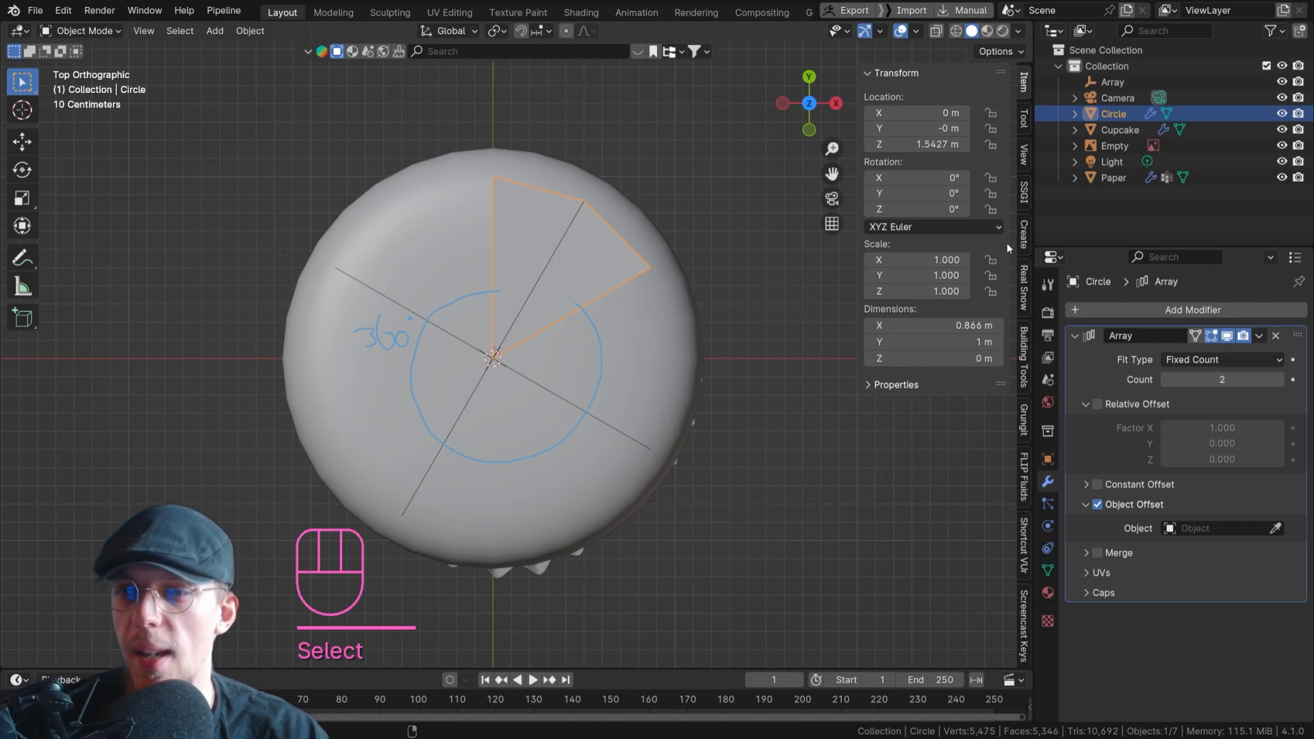
click(1192, 528)
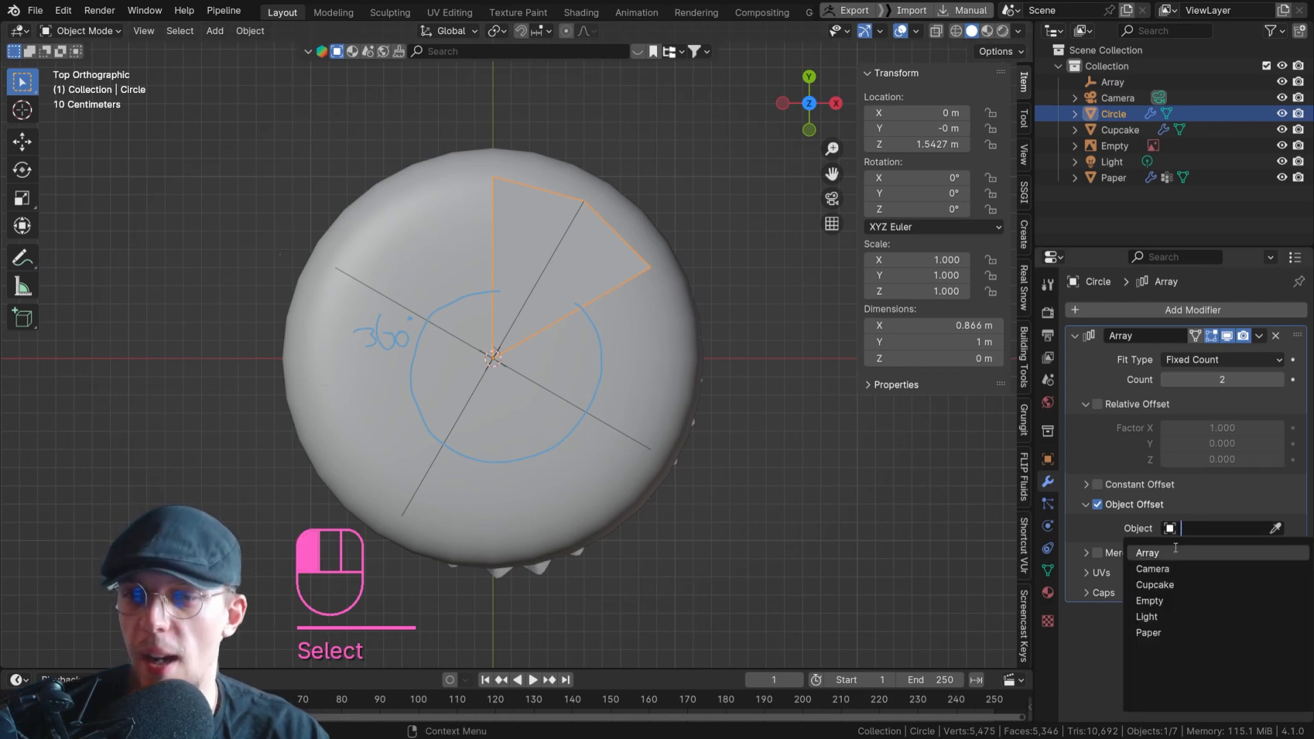
click(1175, 547)
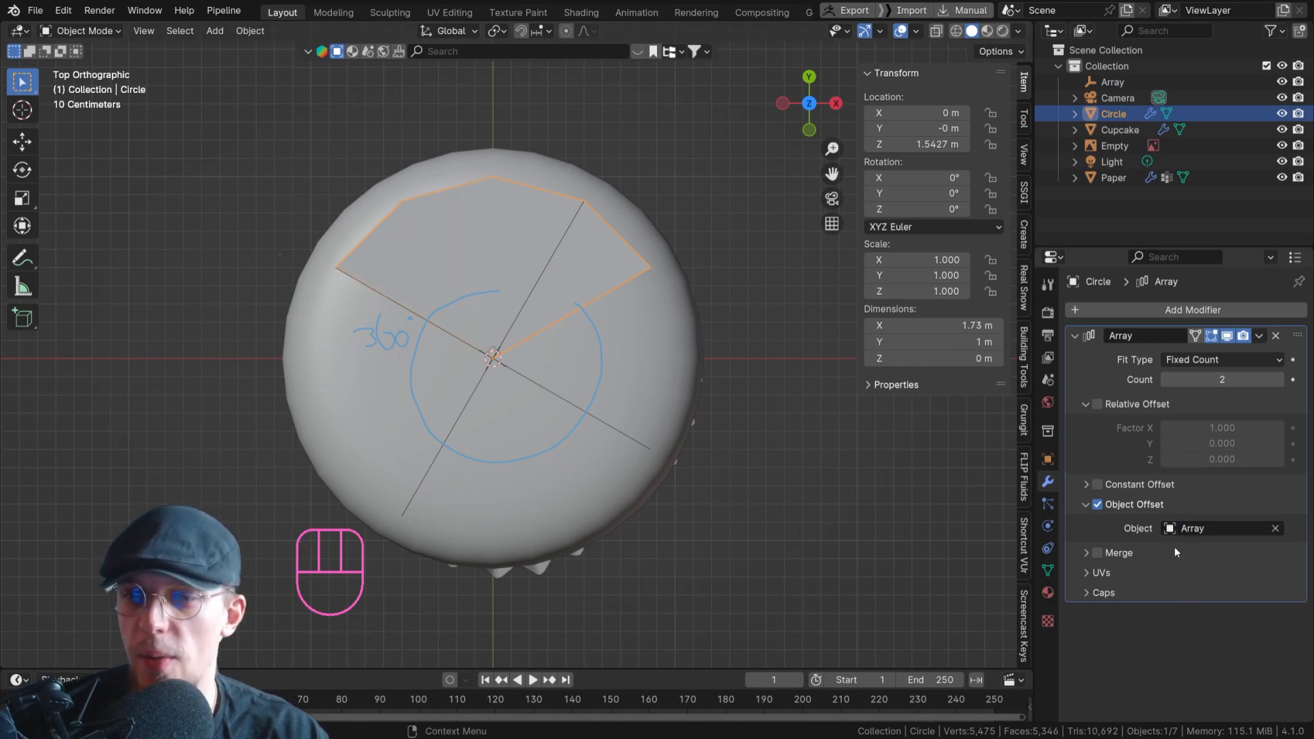
click(1283, 380)
click(1279, 380)
click(1279, 380)
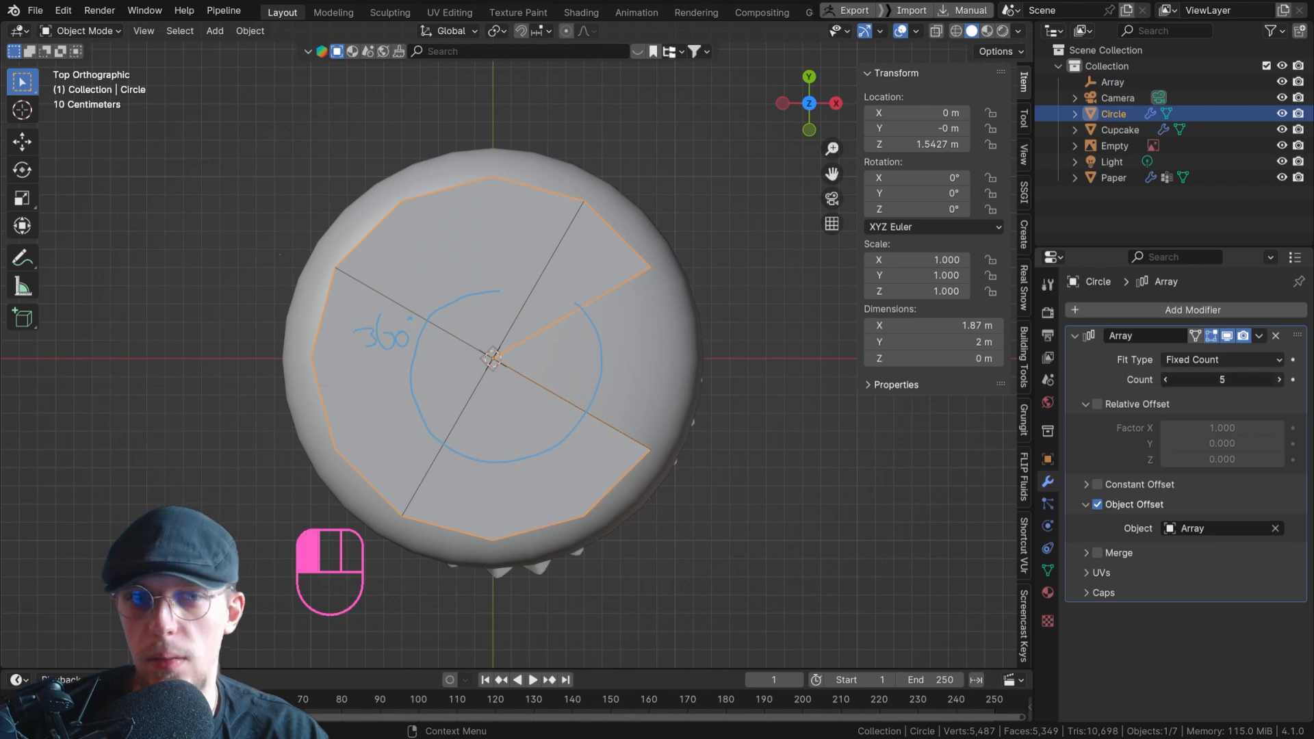
click(1279, 380)
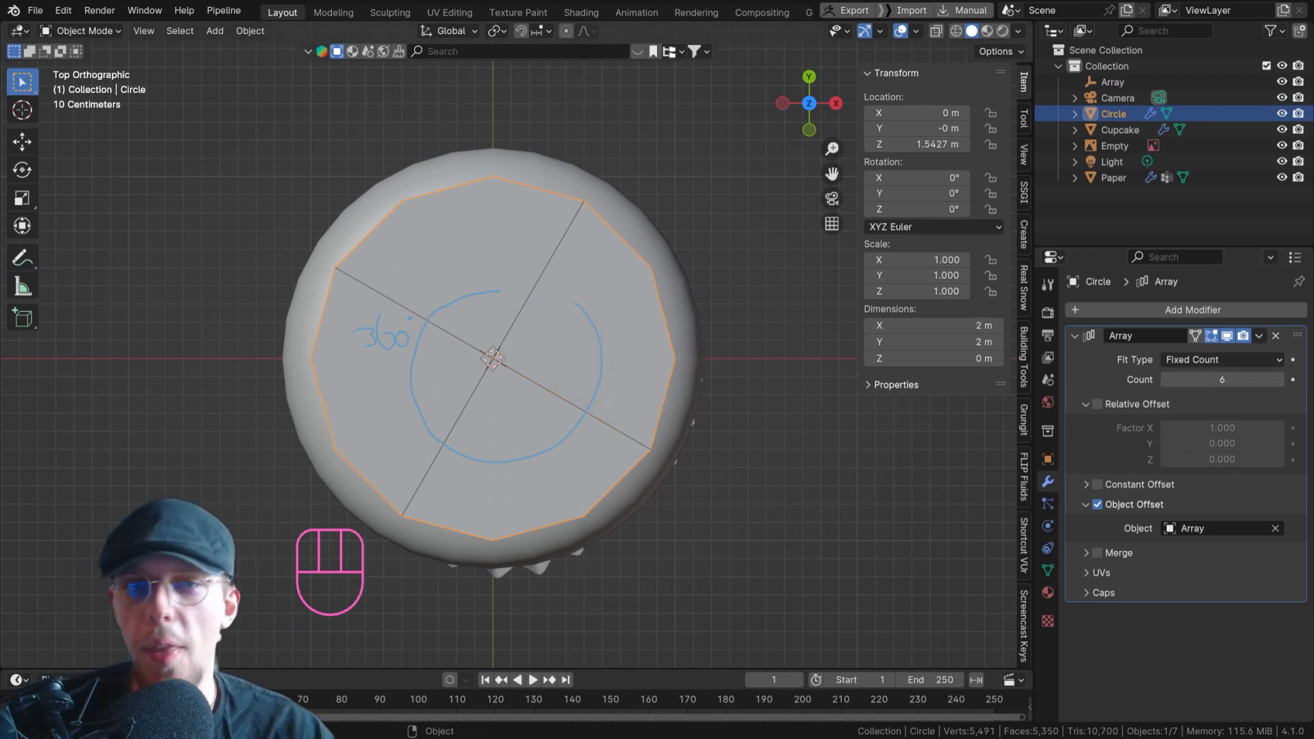
scroll(544, 273, up, 2)
right_click(479, 226)
key(Tab)
middle_drag(479, 226, 633, 164)
scroll(531, 150, up, 1)
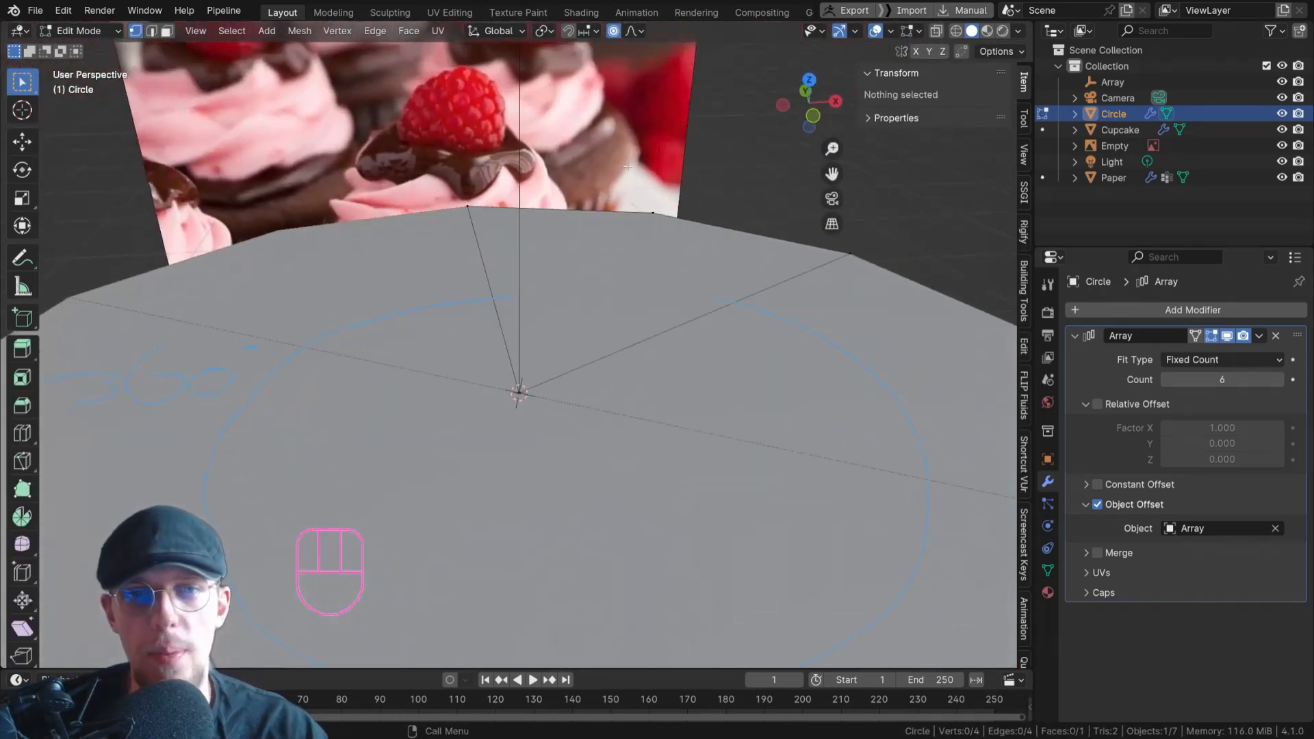
key(2)
click(619, 228)
scroll(624, 228, down, 3)
click(627, 232)
key(2)
key(1)
click(638, 224)
key(g)
key(z)
right_click(620, 215)
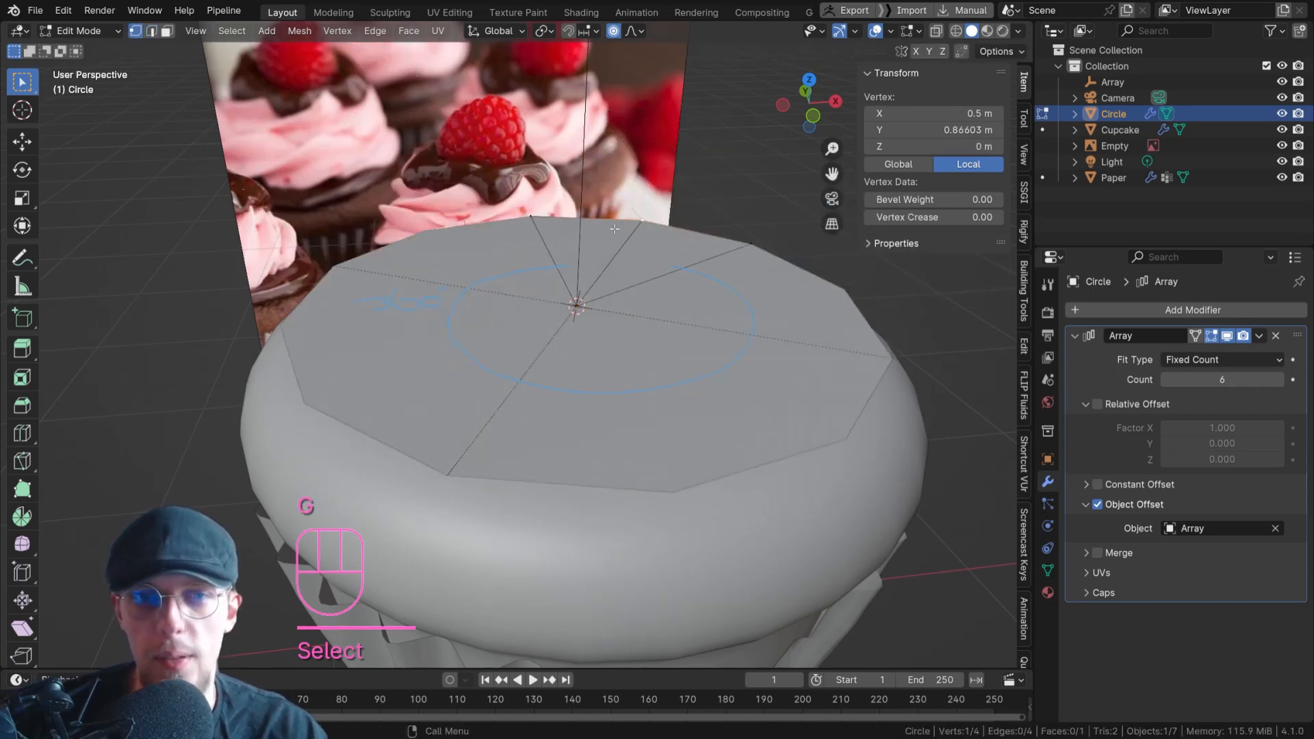
key(KP_7)
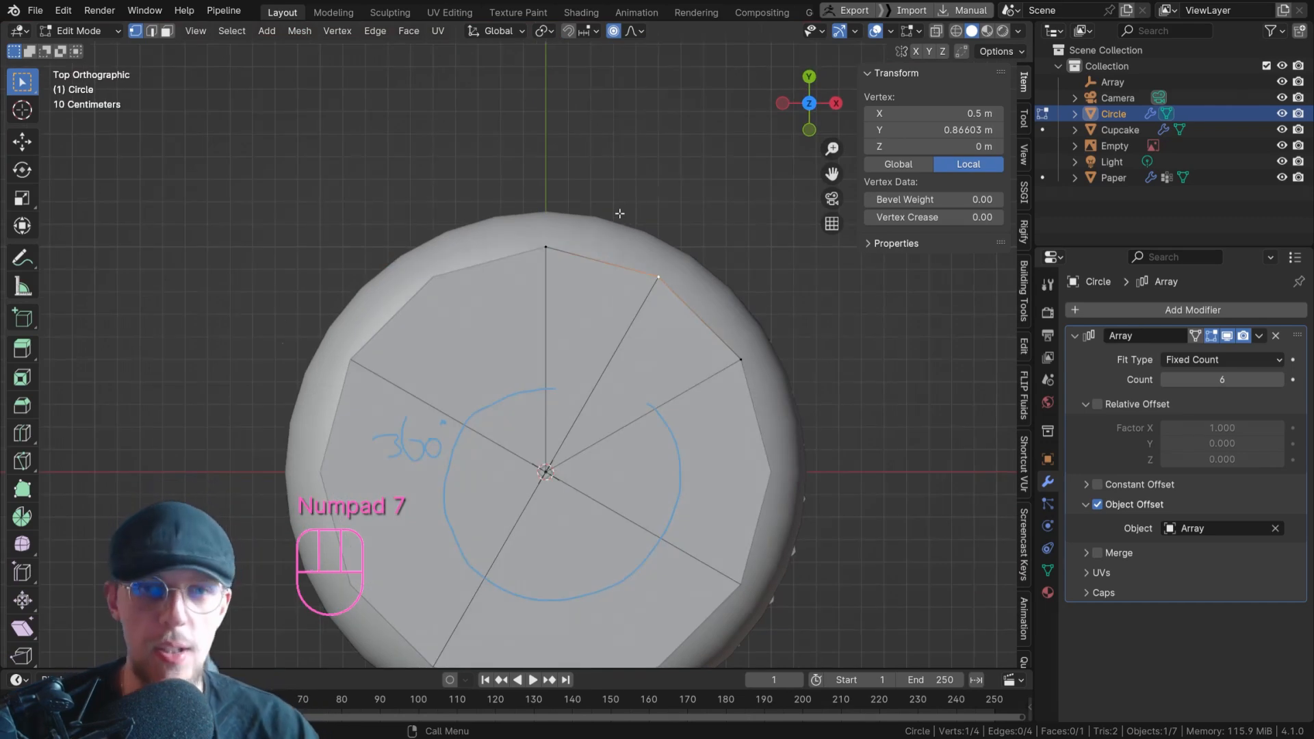
scroll(603, 214, down, 2)
middle_drag(602, 214, 571, 203)
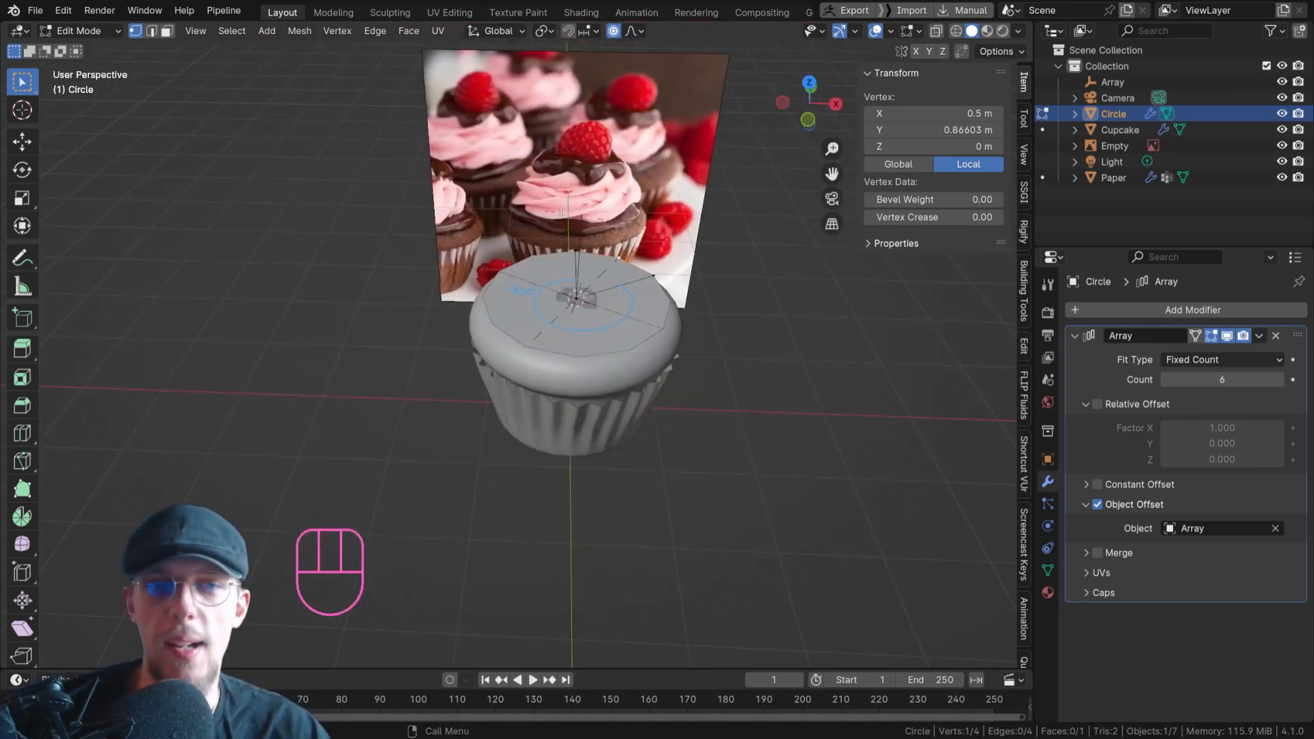
scroll(561, 213, up, 4)
scroll(575, 260, down, 2)
scroll(592, 302, up, 2)
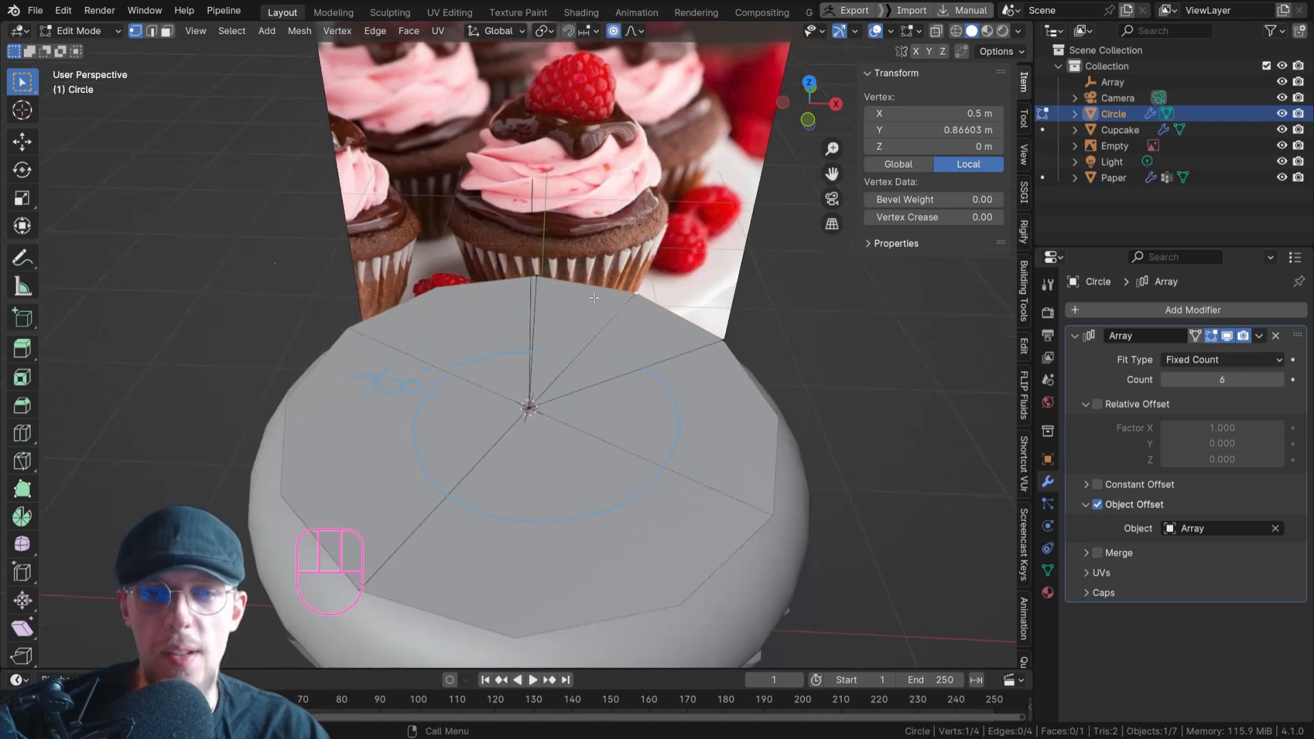
scroll(592, 302, up, 2)
key(Tab)
Add a Subdivision Surface modifier to the arrayed wedge below its Array modifier.
click(1158, 310)
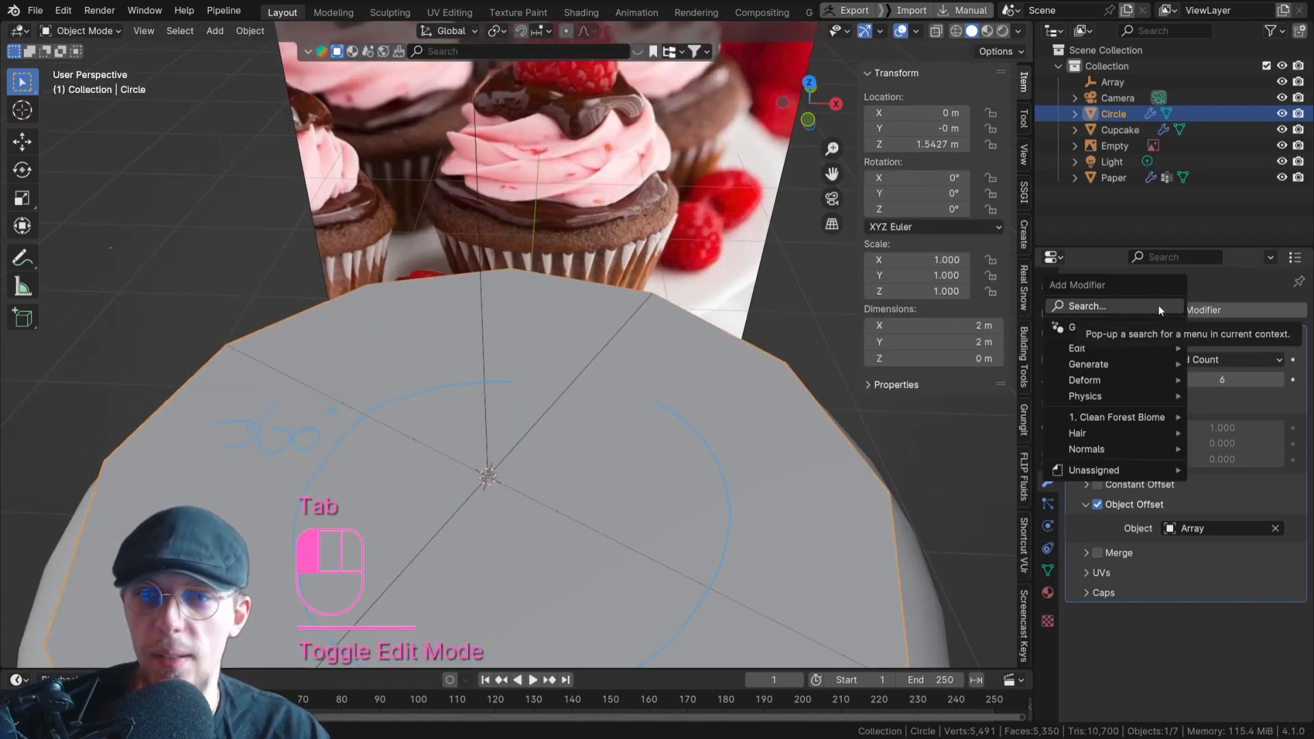
click(1159, 307)
text(subdi)
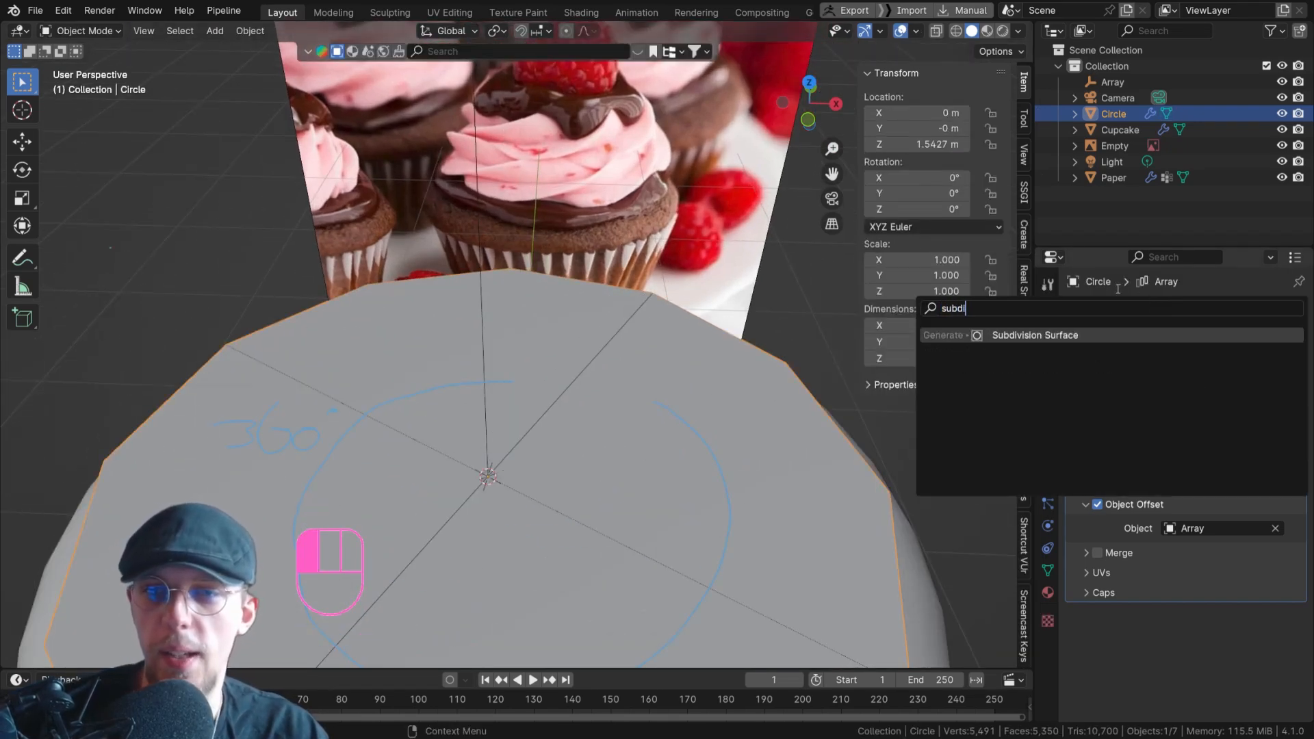
key(Return)
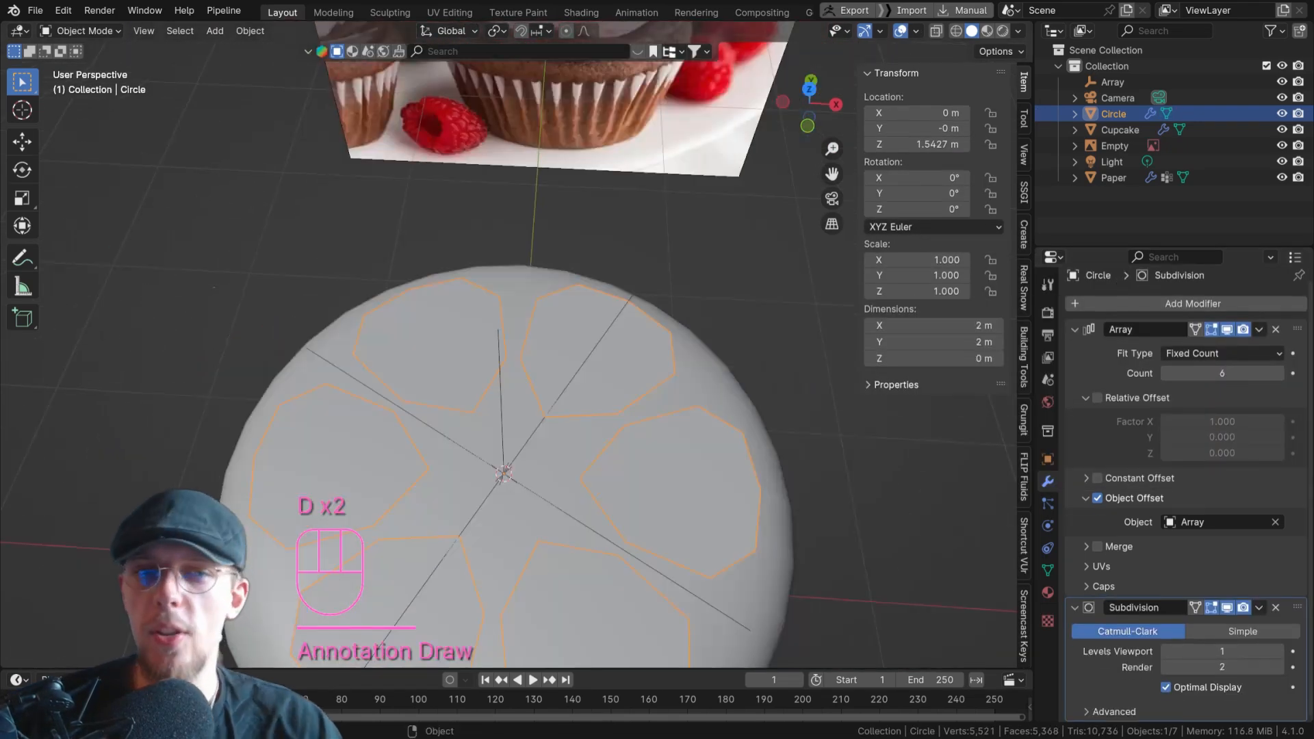
shift+middle_drag(560, 440, 577, 328)
middle_drag(577, 329, 578, 293)
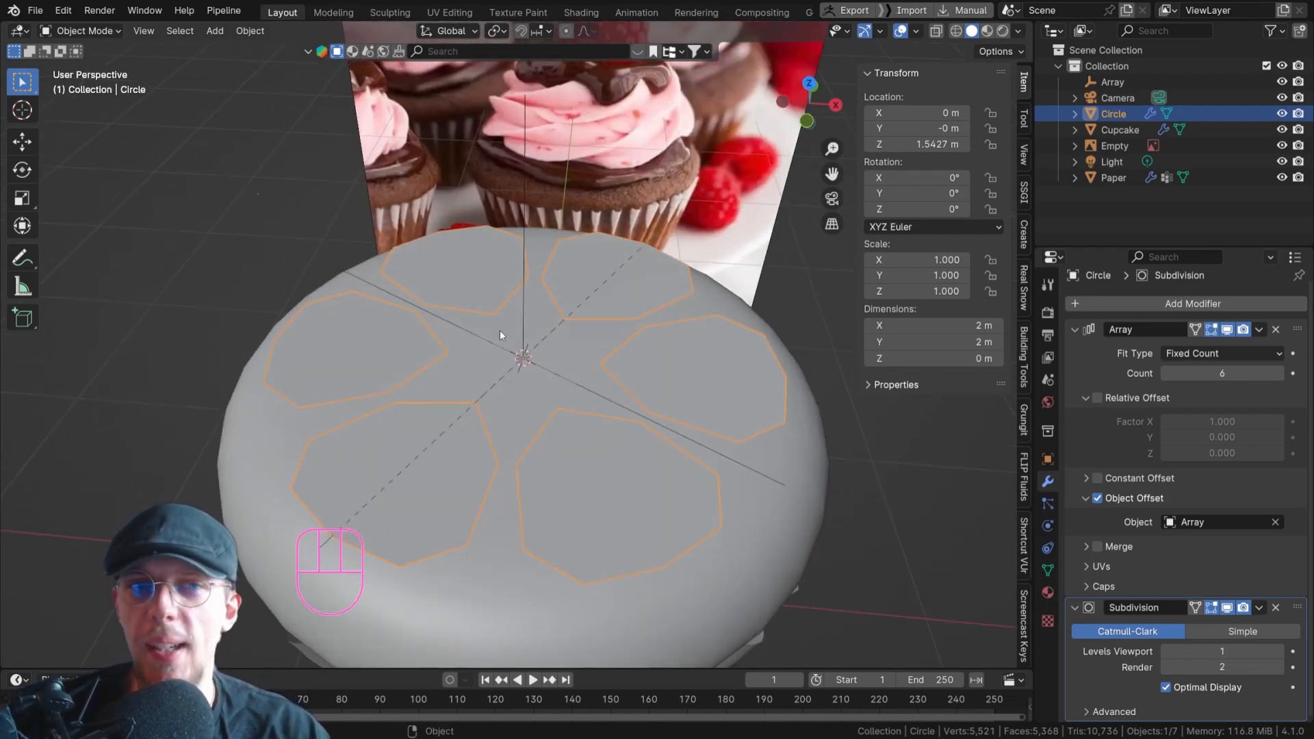
Enable Merge with First and Last Copies on the wedge's Array modifier, and enter Edit Mode.
scroll(488, 361, up, 1)
scroll(514, 365, down, 1)
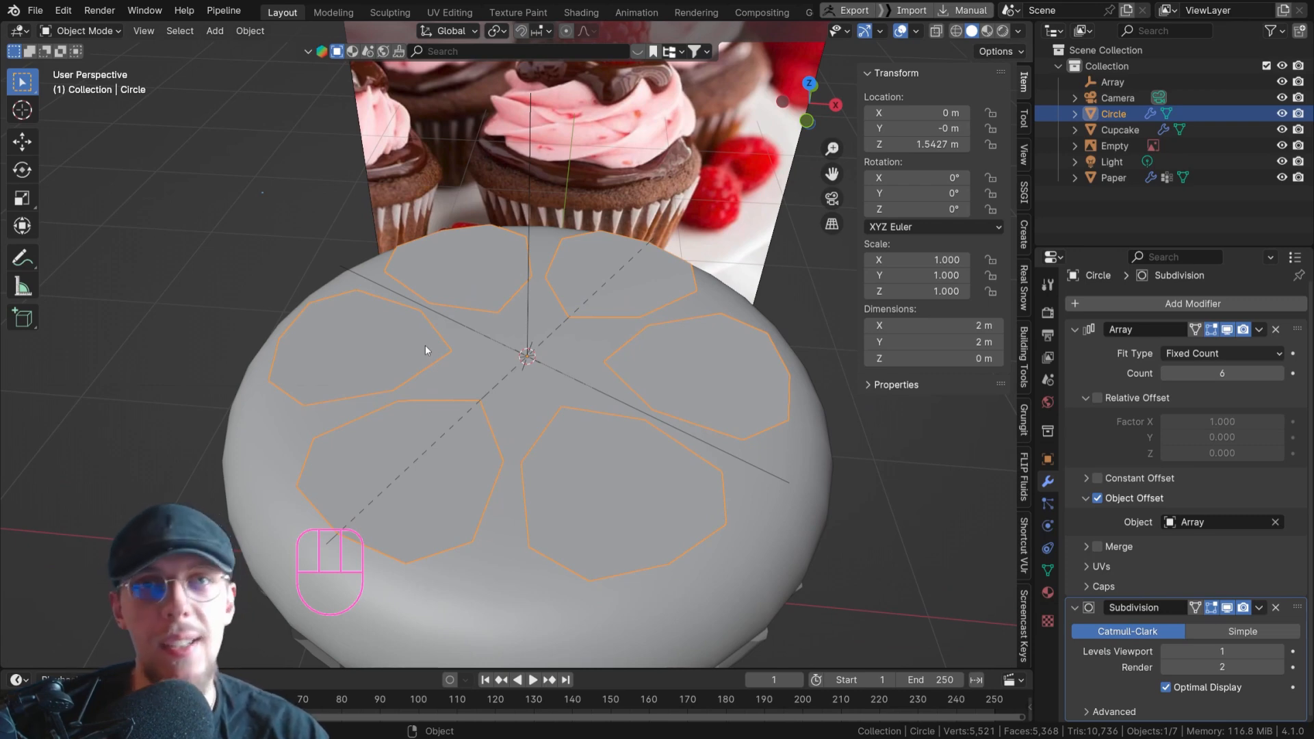
click(1099, 547)
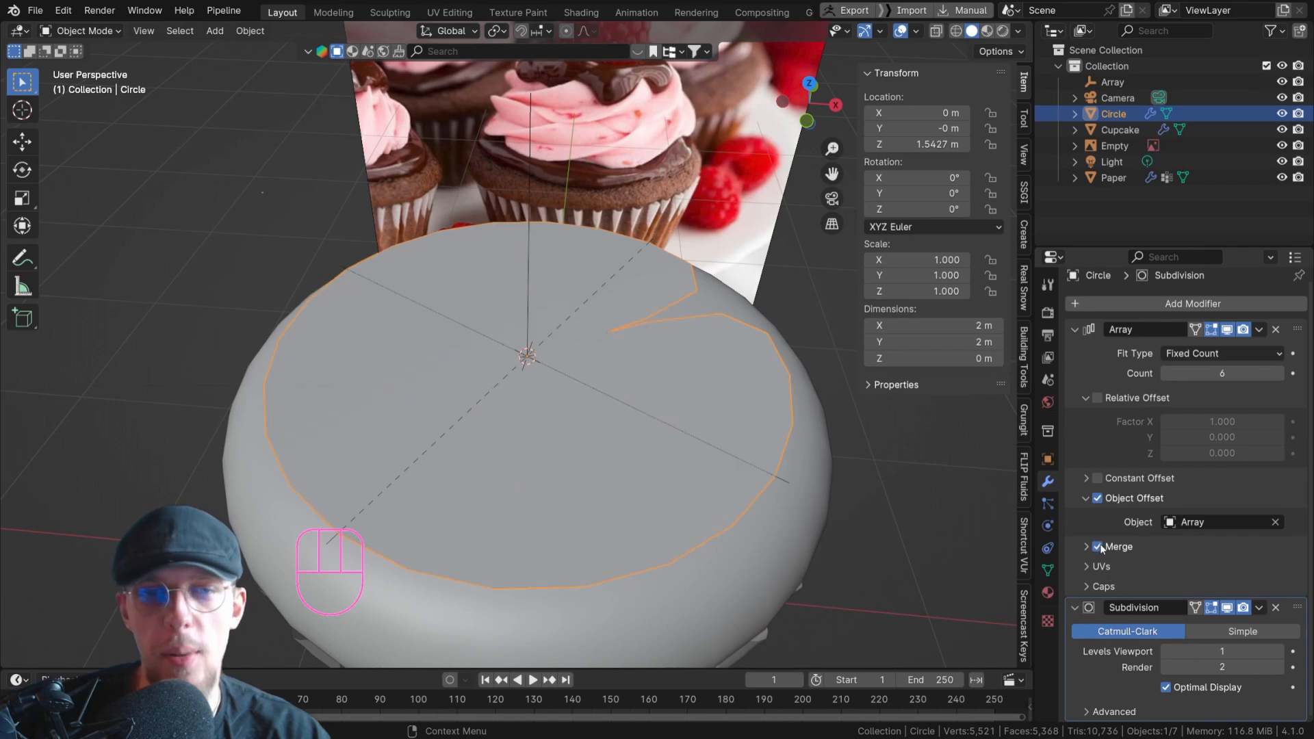
click(1086, 547)
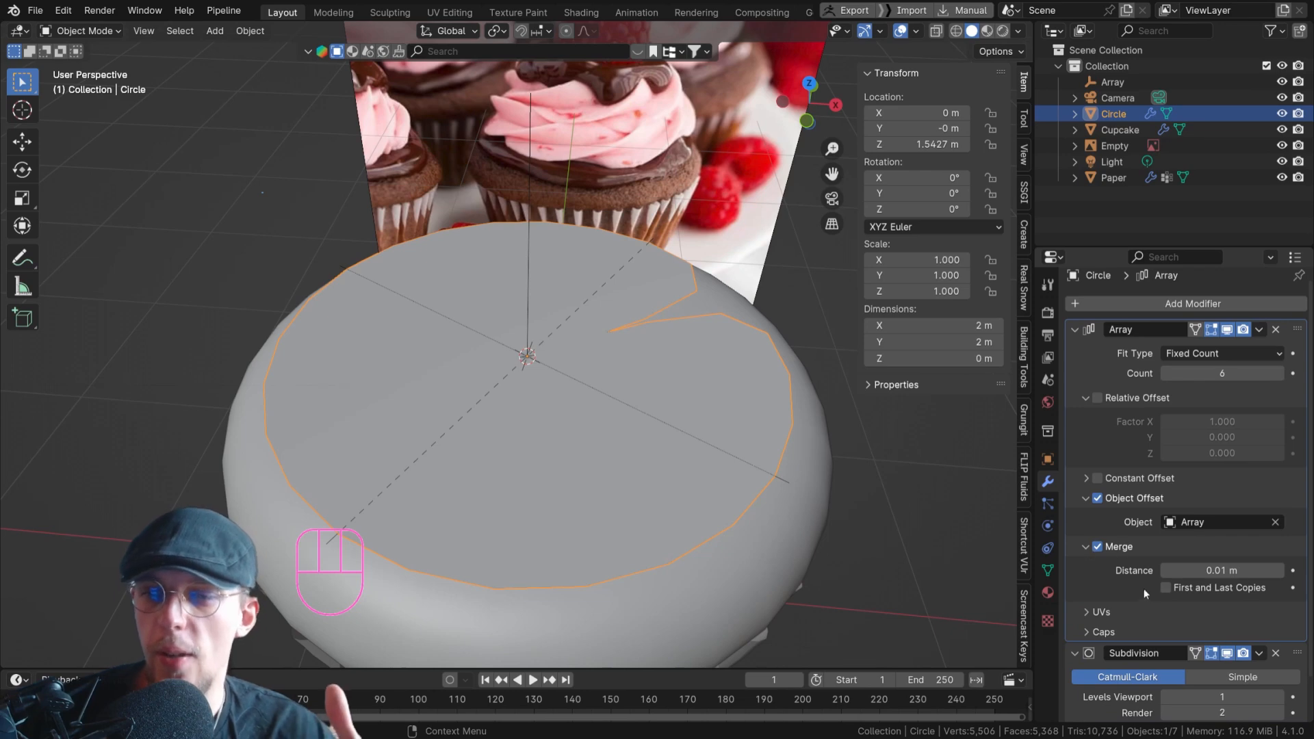
click(1168, 587)
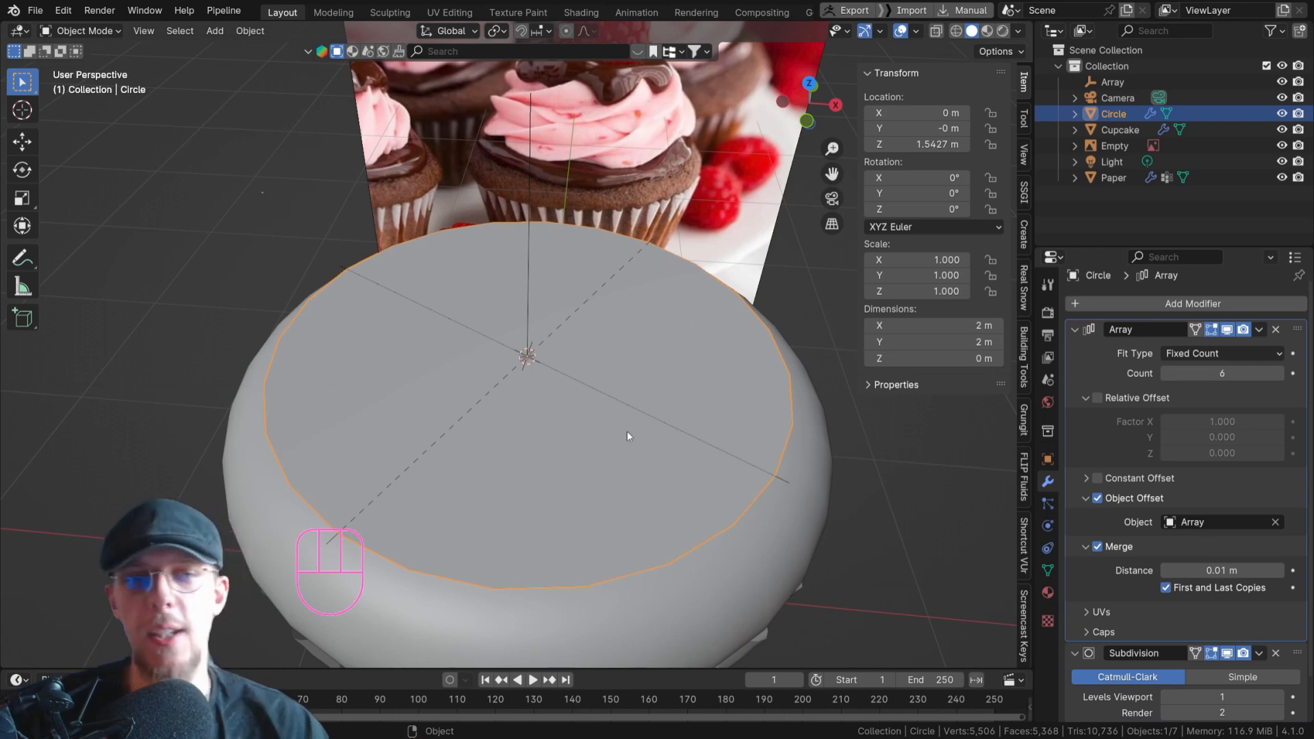
key(Tab)
drag(664, 232, 646, 250)
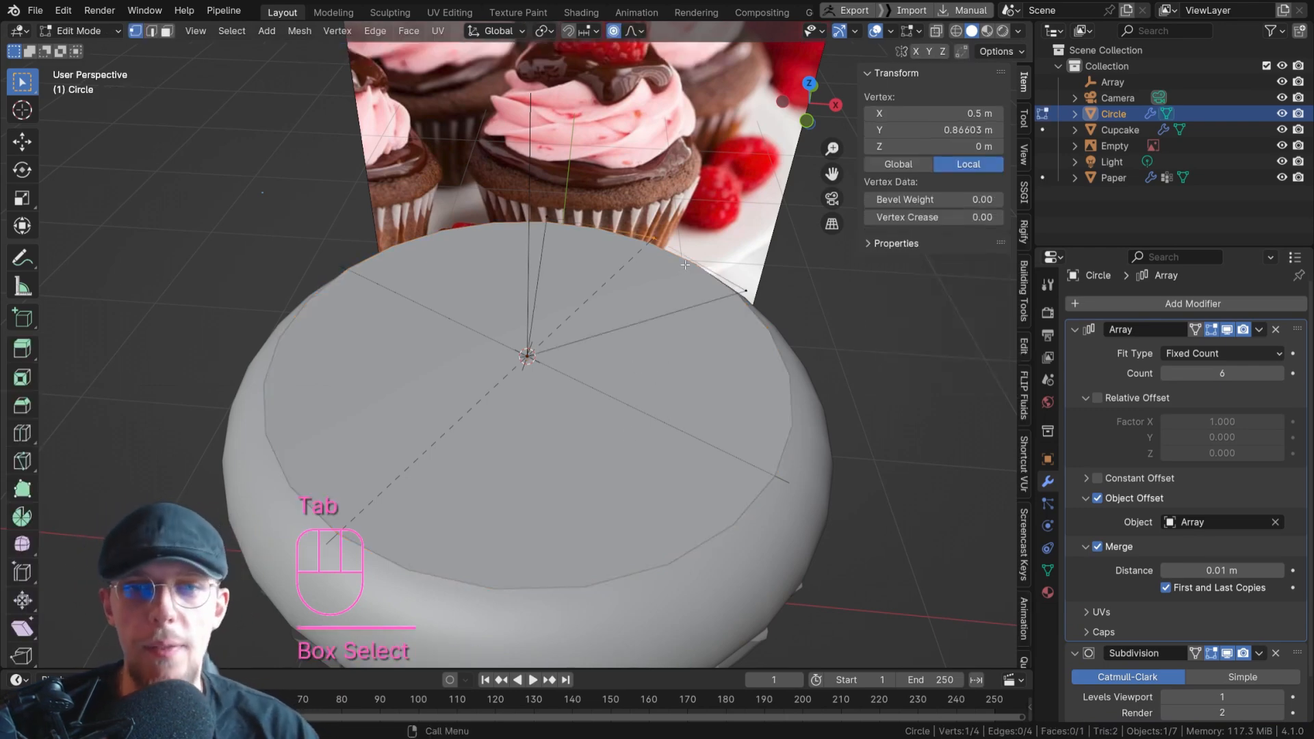
scroll(661, 250, up, 2)
shift+middle_drag(654, 252, 650, 275)
scroll(628, 288, down, 3)
scroll(627, 292, up, 3)
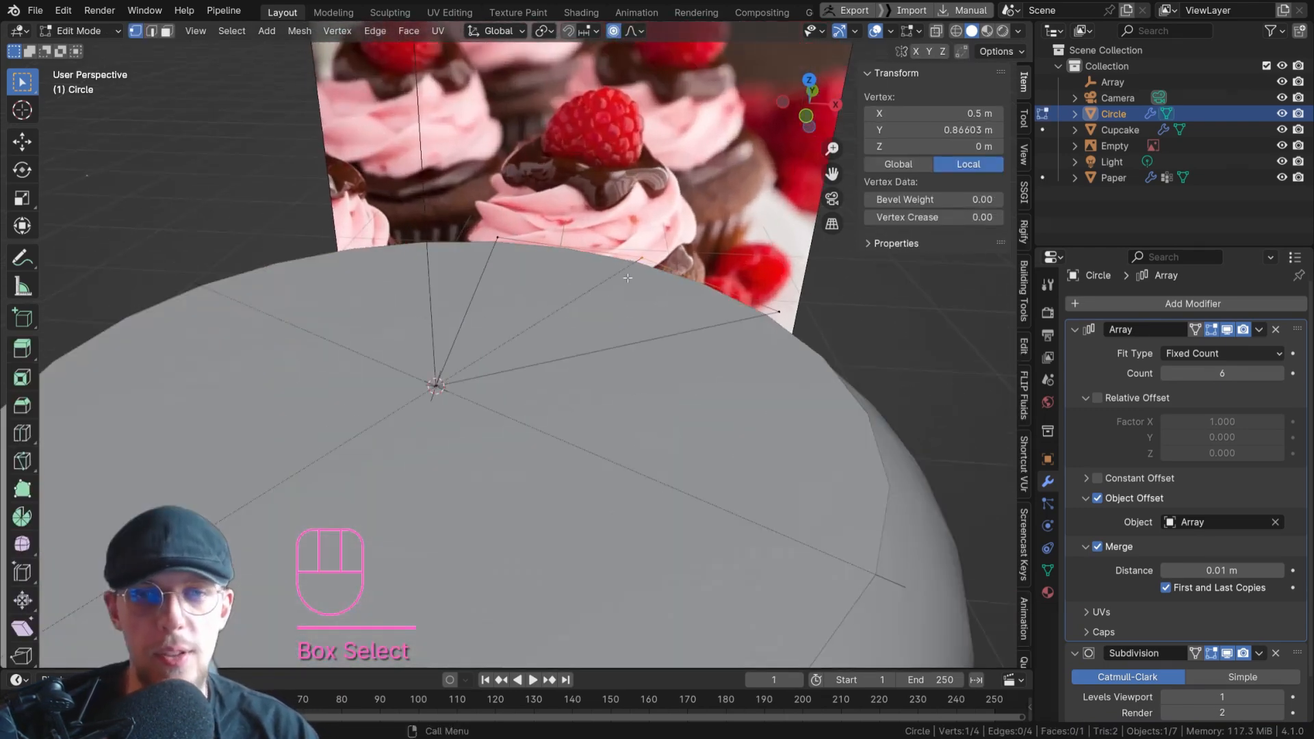
key(g)
key(z)
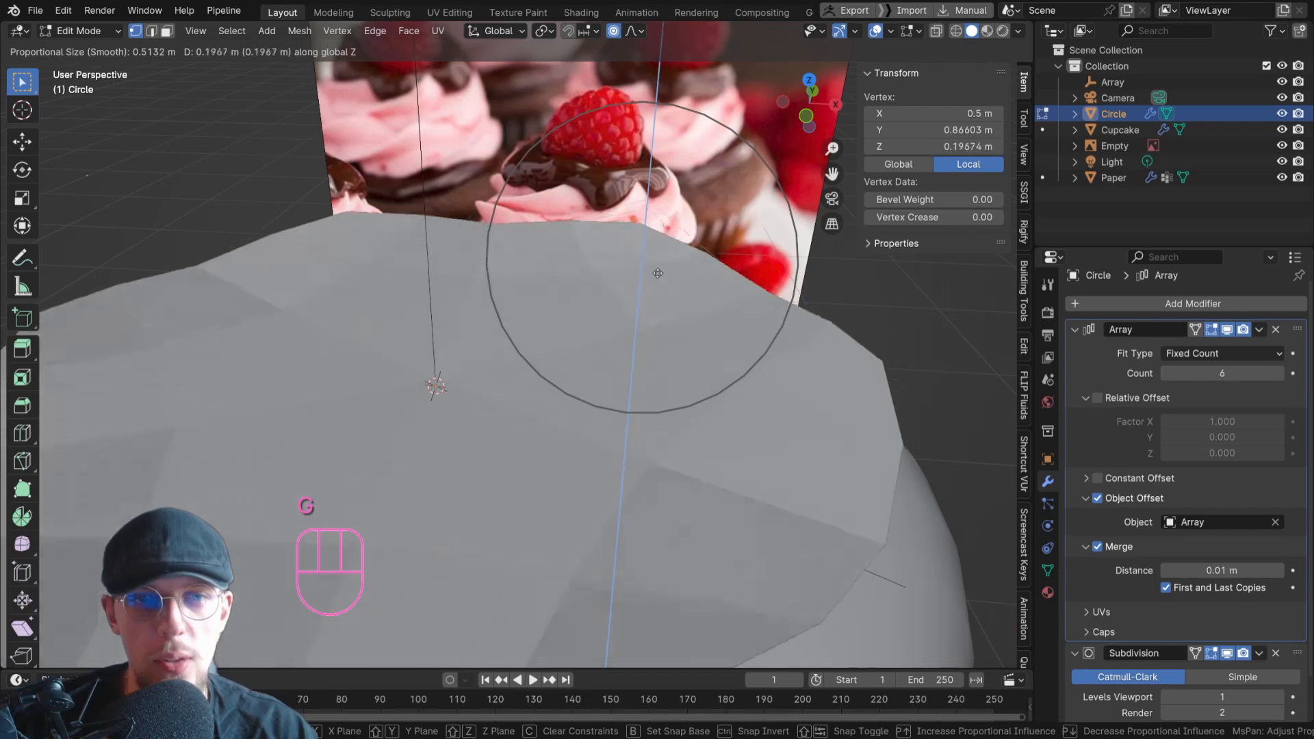
right_click(660, 297)
Slide the wedge's two outer side vertices inward along their edges, almost a quarter of the way to the centre.
shift+middle_drag(662, 291, 714, 276)
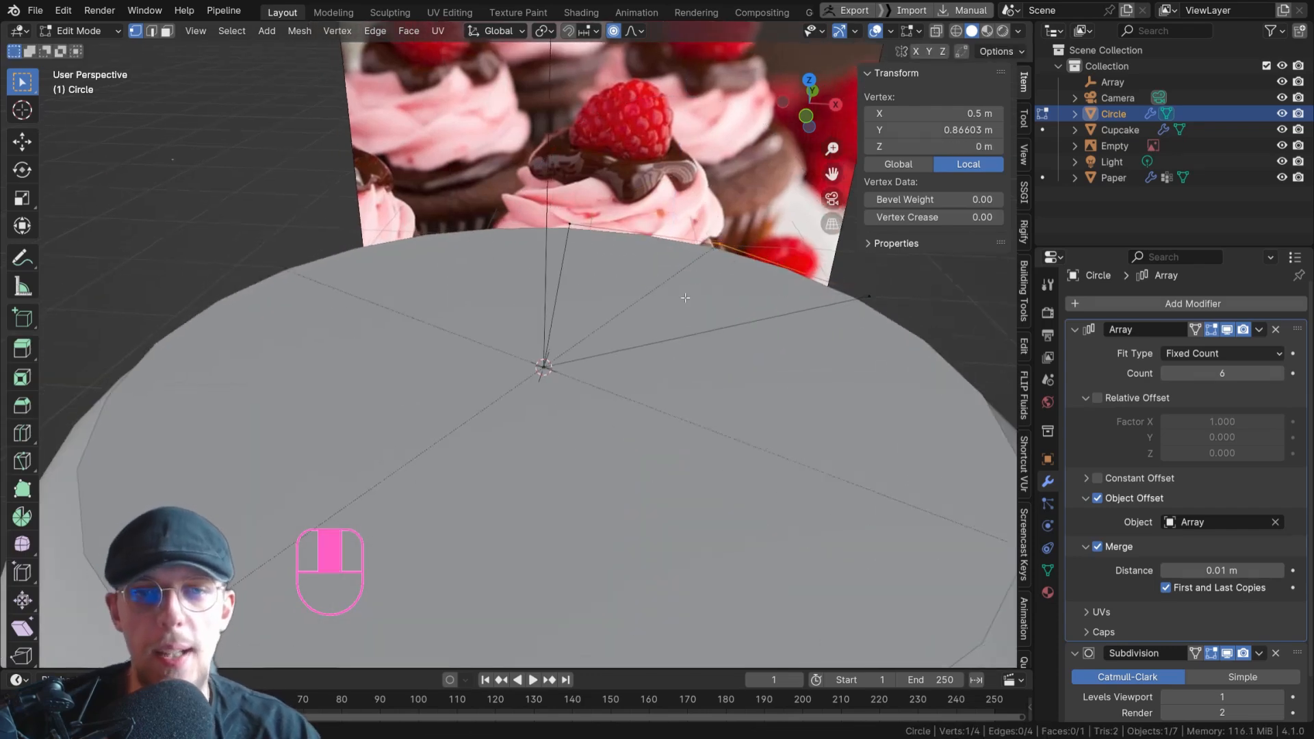
scroll(691, 294, down, 4)
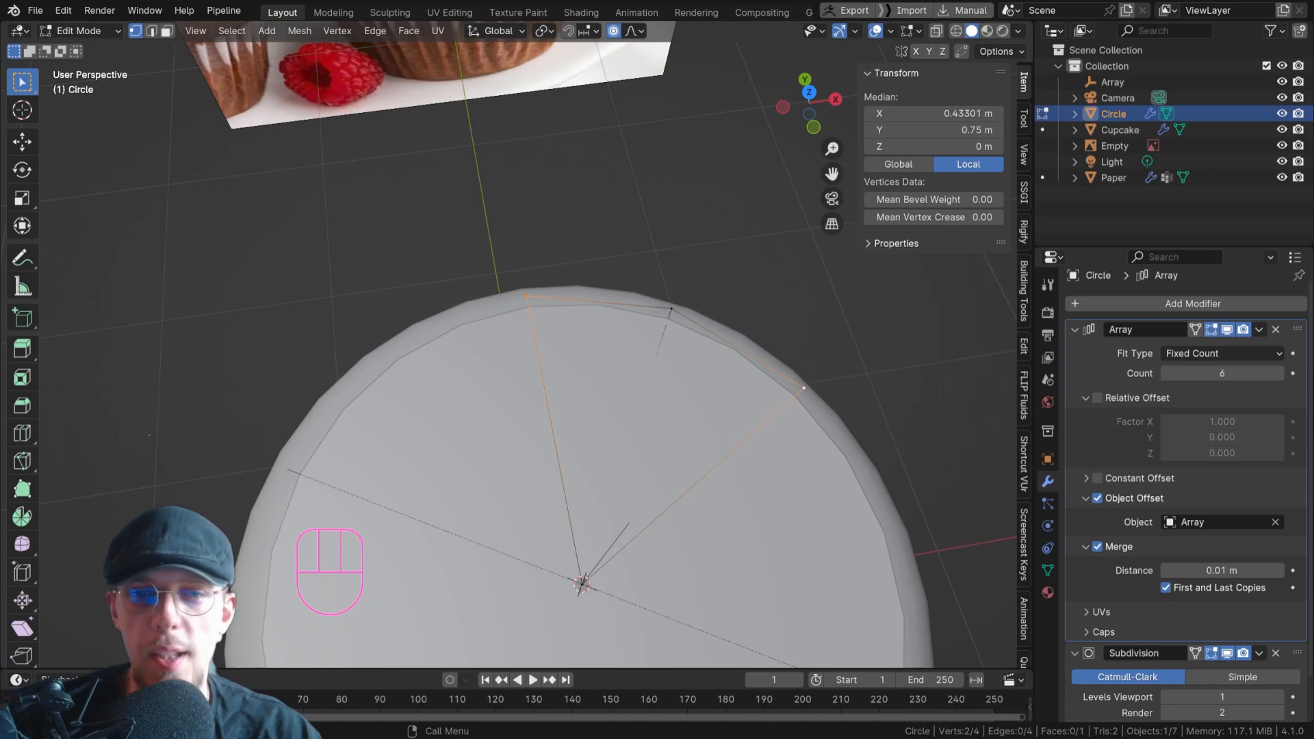
shift+middle_drag(587, 454, 574, 373)
scroll(561, 390, down, 3)
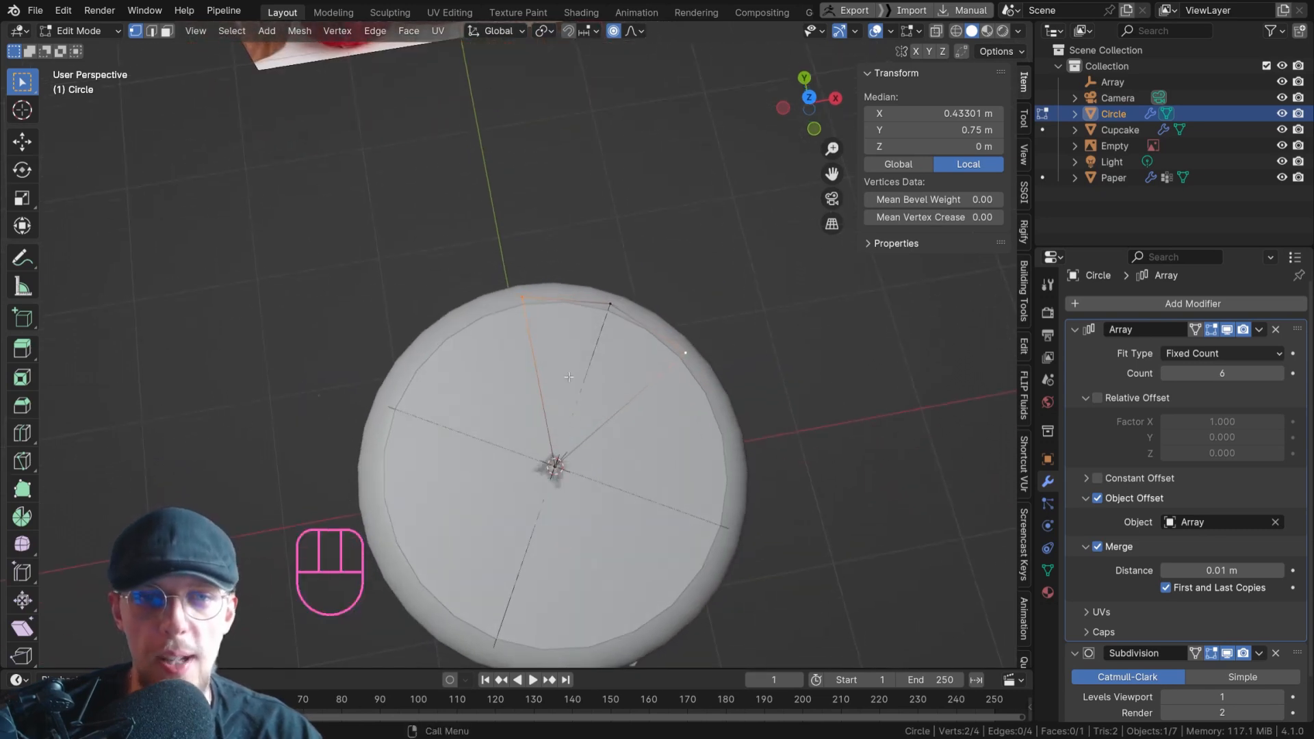
scroll(573, 373, up, 1)
key(g)
key(g)
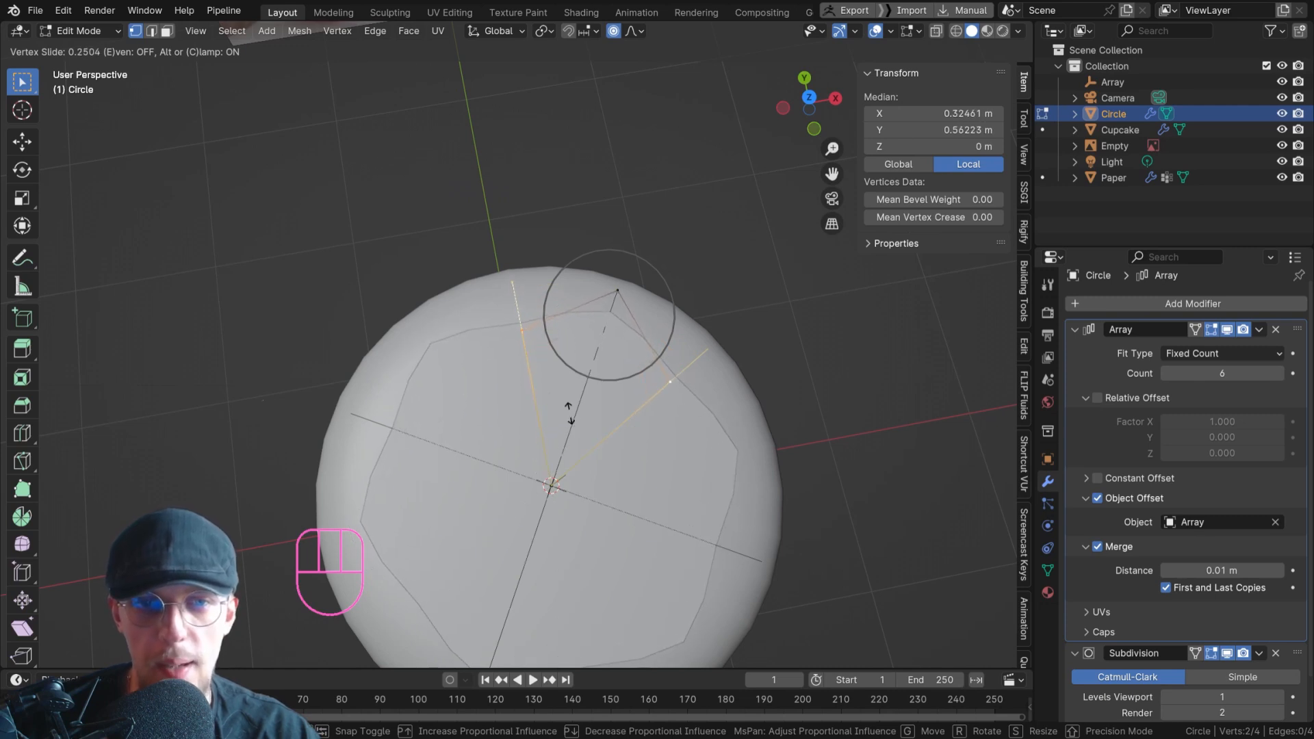
click(567, 315)
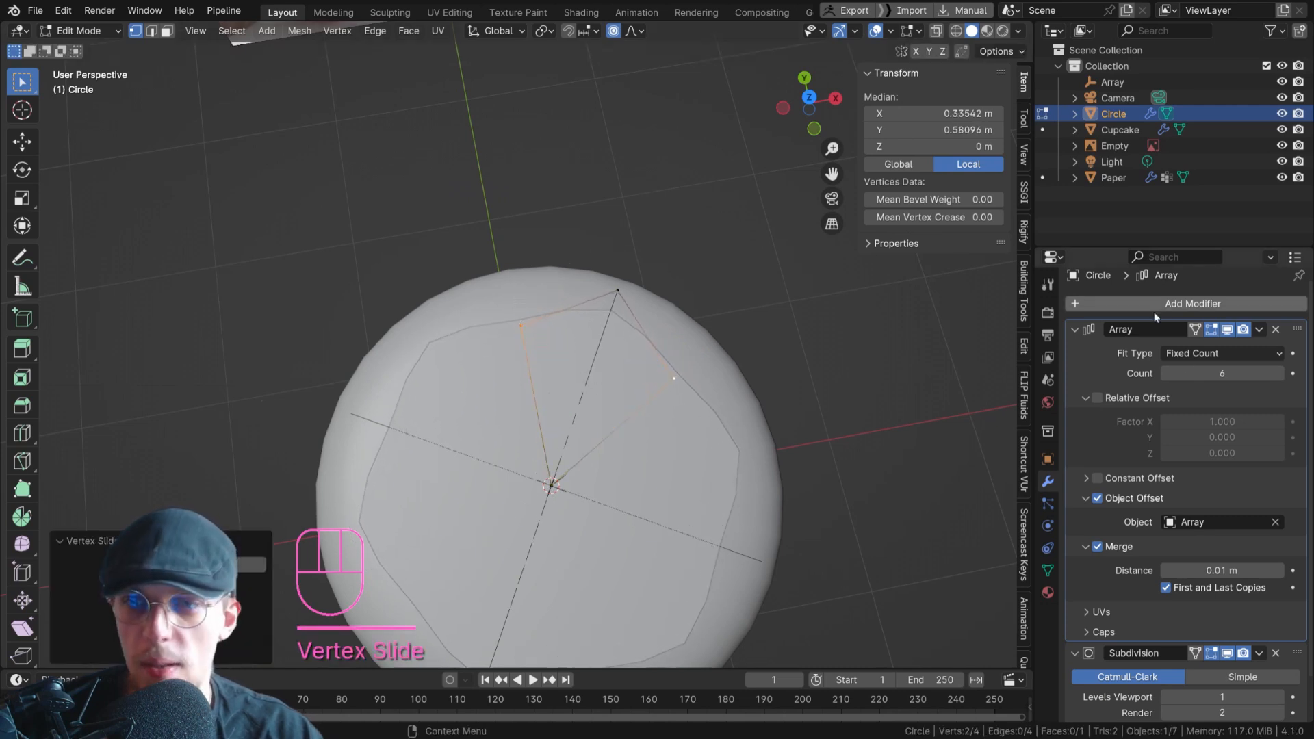
Set the Subdivision modifier's viewport level to 2 and extrude the whole wedge upward by about 0.14 m.
scroll(1147, 490, down, 2)
click(1281, 654)
middle_drag(685, 452, 634, 356)
shift+middle_drag(717, 386, 631, 381)
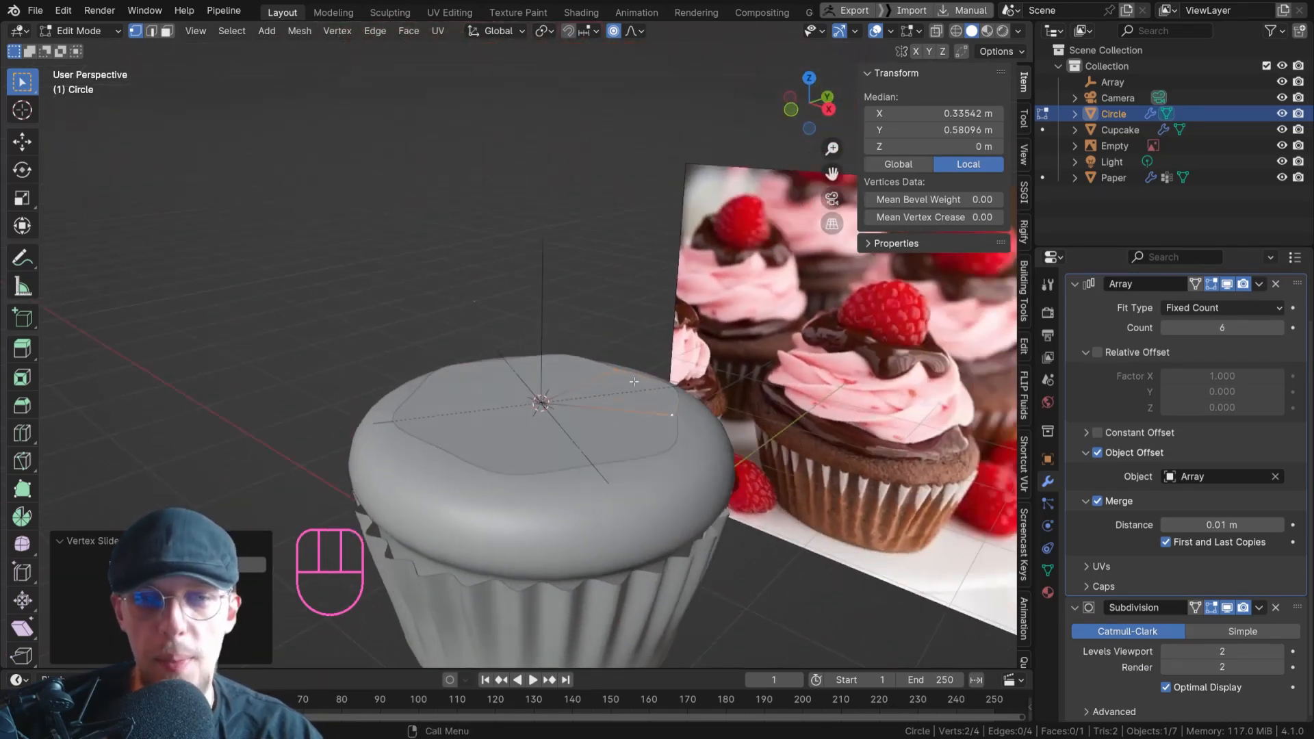
key(a)
key(e)
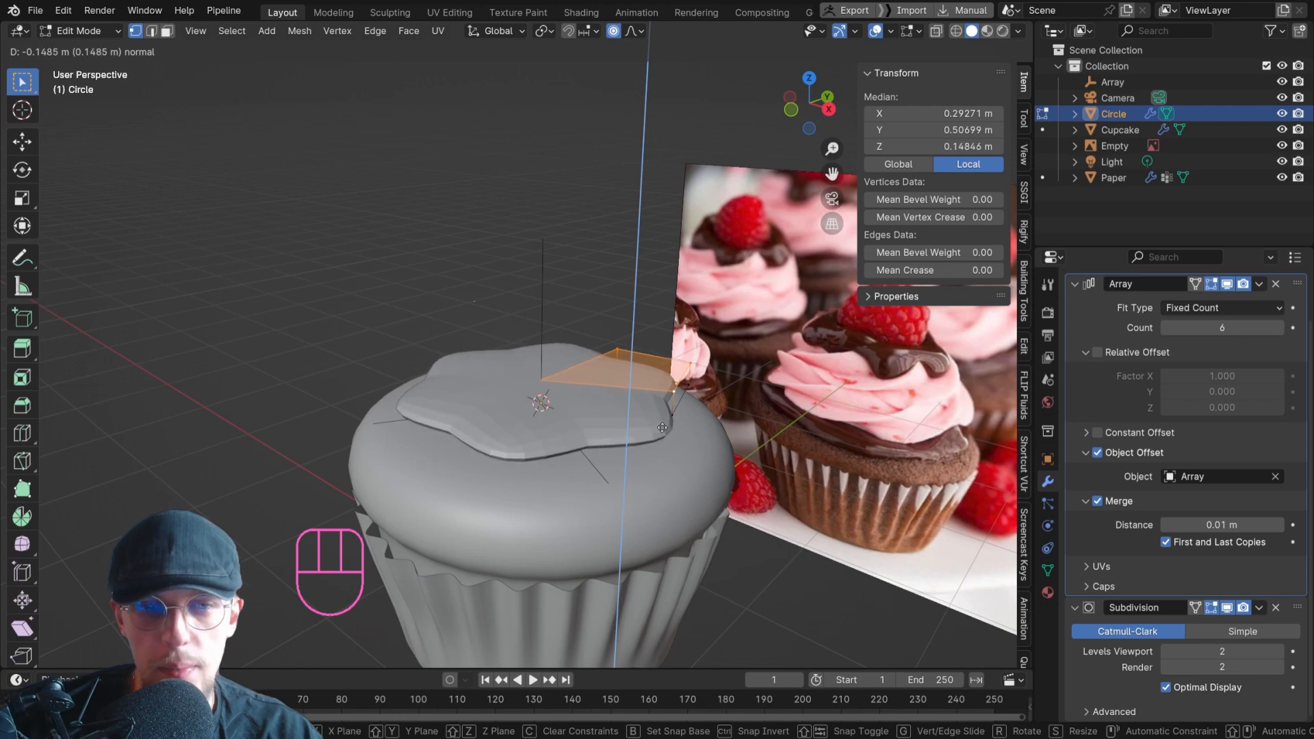
click(661, 425)
Lower the centre vertex of the wedge's top face along Z to about 0.015 m.
scroll(699, 408, up, 3)
middle_drag(700, 404, 472, 350)
click(364, 325)
scroll(647, 396, down, 4)
scroll(647, 396, up, 5)
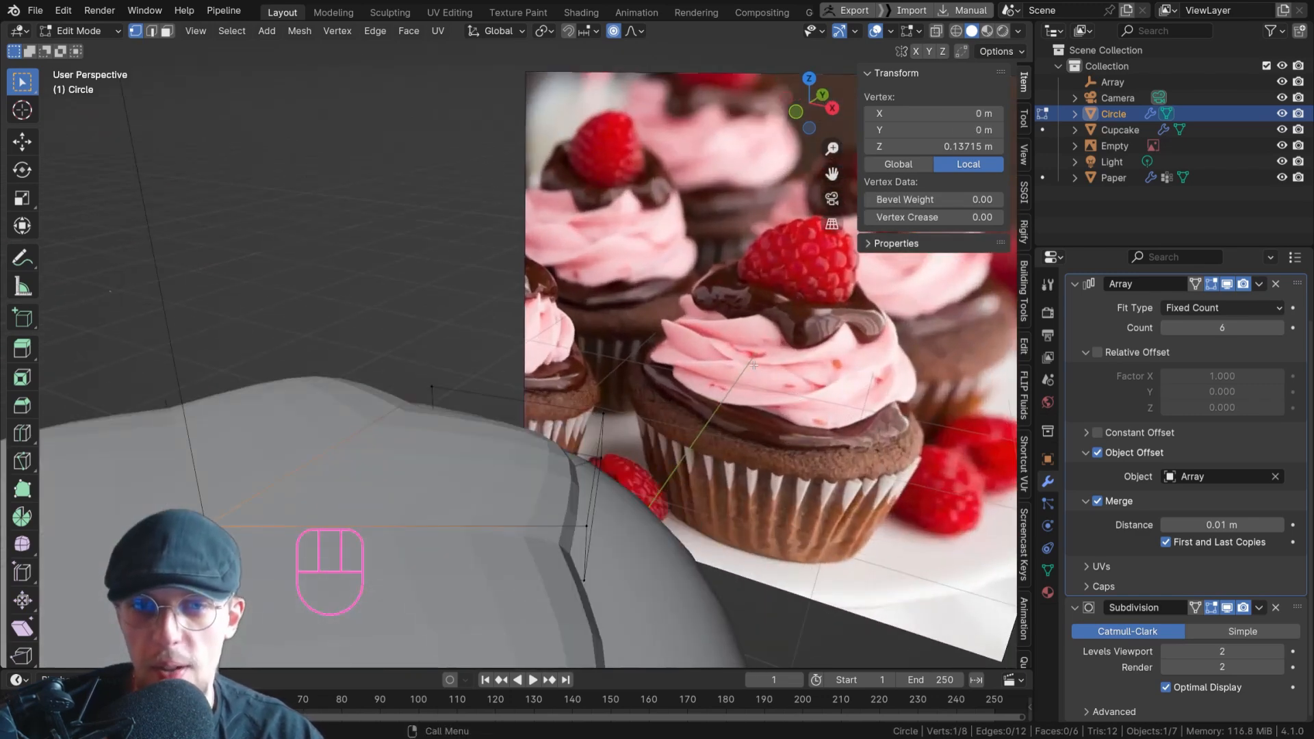
key(d)
drag(723, 348, 805, 358)
right_drag(746, 366, 794, 371)
scroll(715, 391, down, 4)
shift+middle_drag(658, 404, 548, 404)
scroll(479, 411, up, 1)
shift+middle_drag(466, 431, 479, 383)
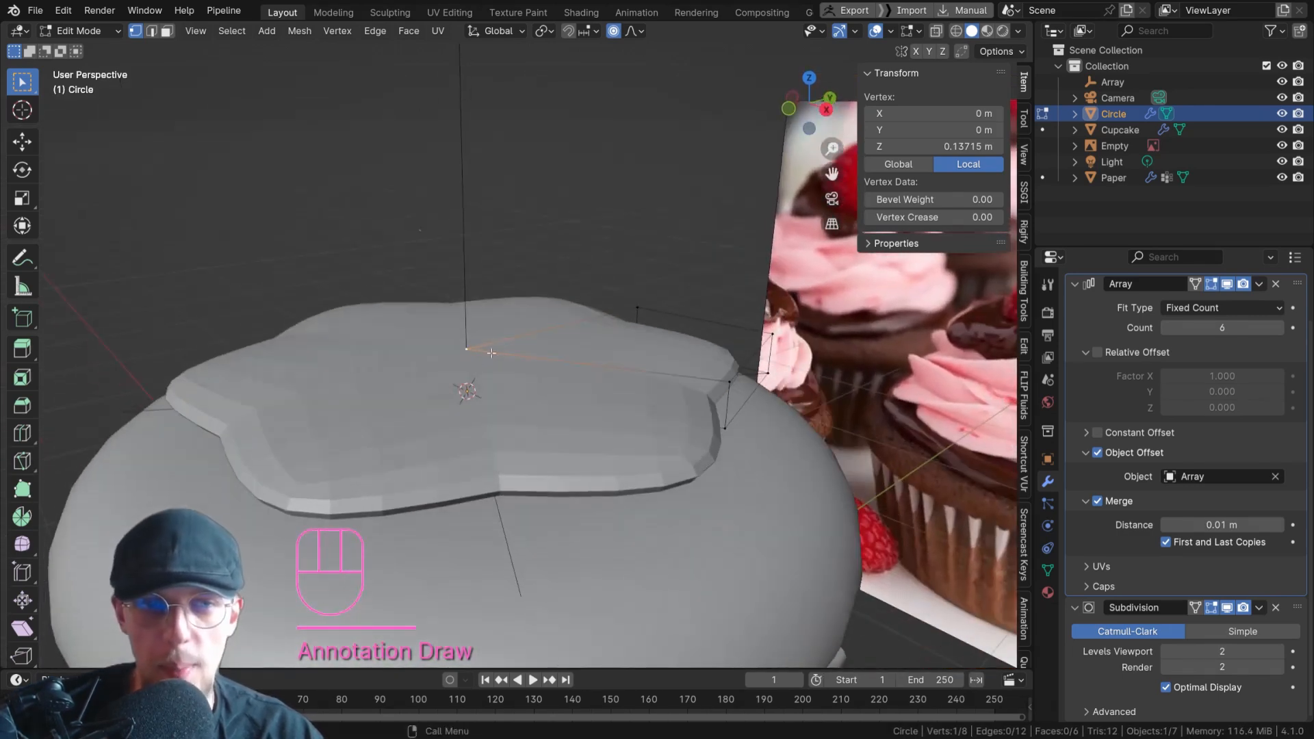
key(g)
key(z)
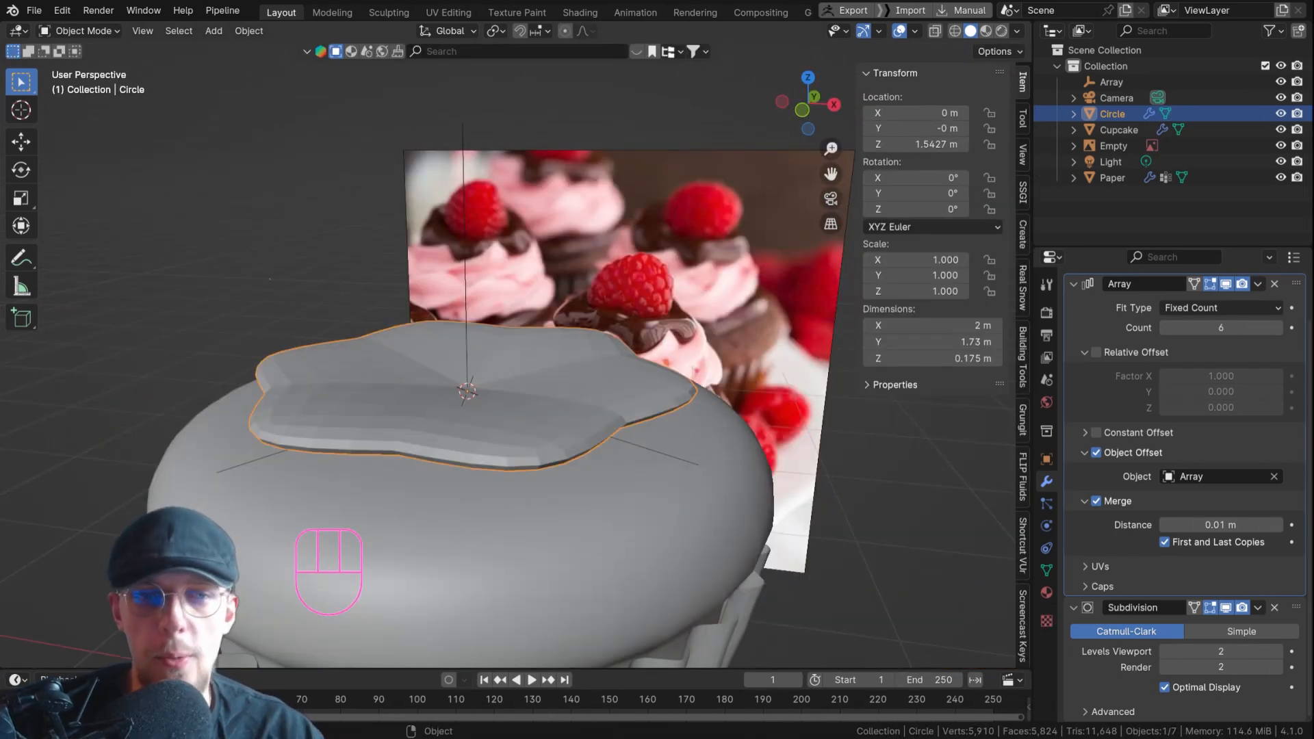
scroll(523, 392, up, 4)
middle_drag(523, 392, 510, 412)
scroll(511, 412, down, 2)
key(d)
drag(492, 417, 768, 371)
key(ctrl+z)
key(Tab)
key(Tab)
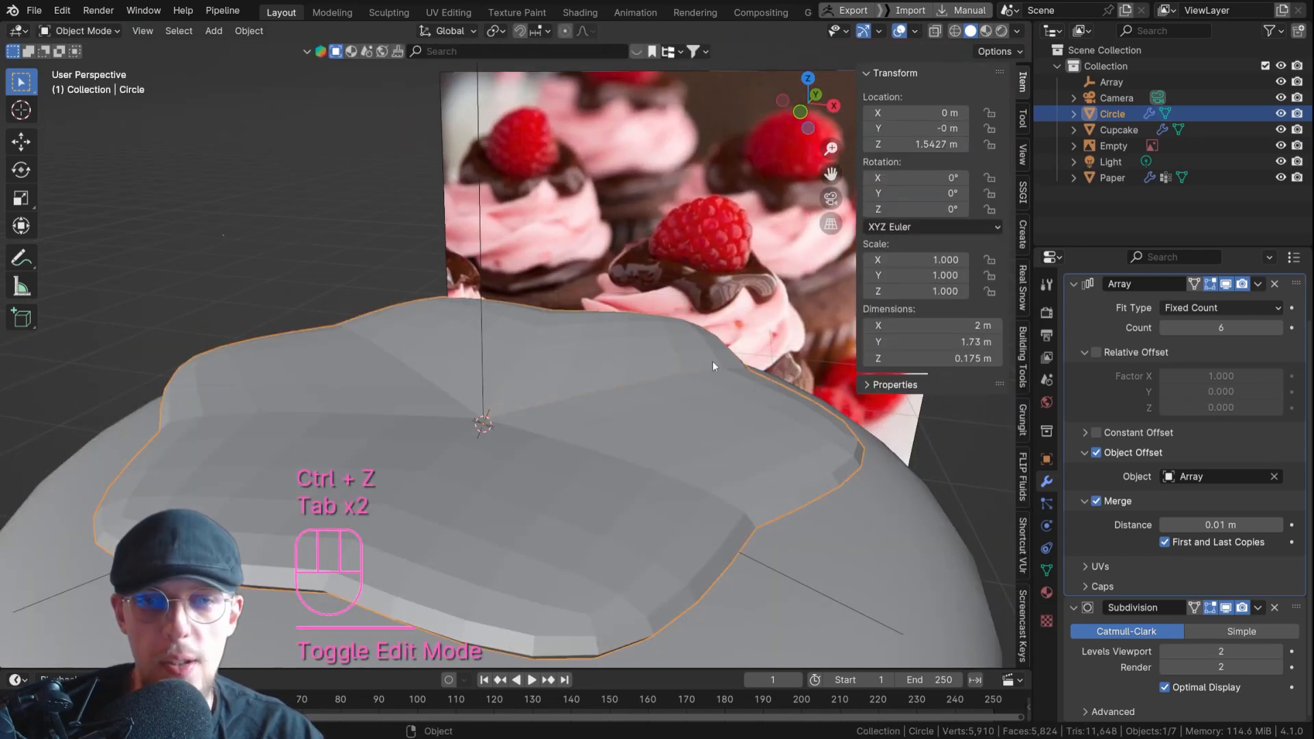
key(Tab)
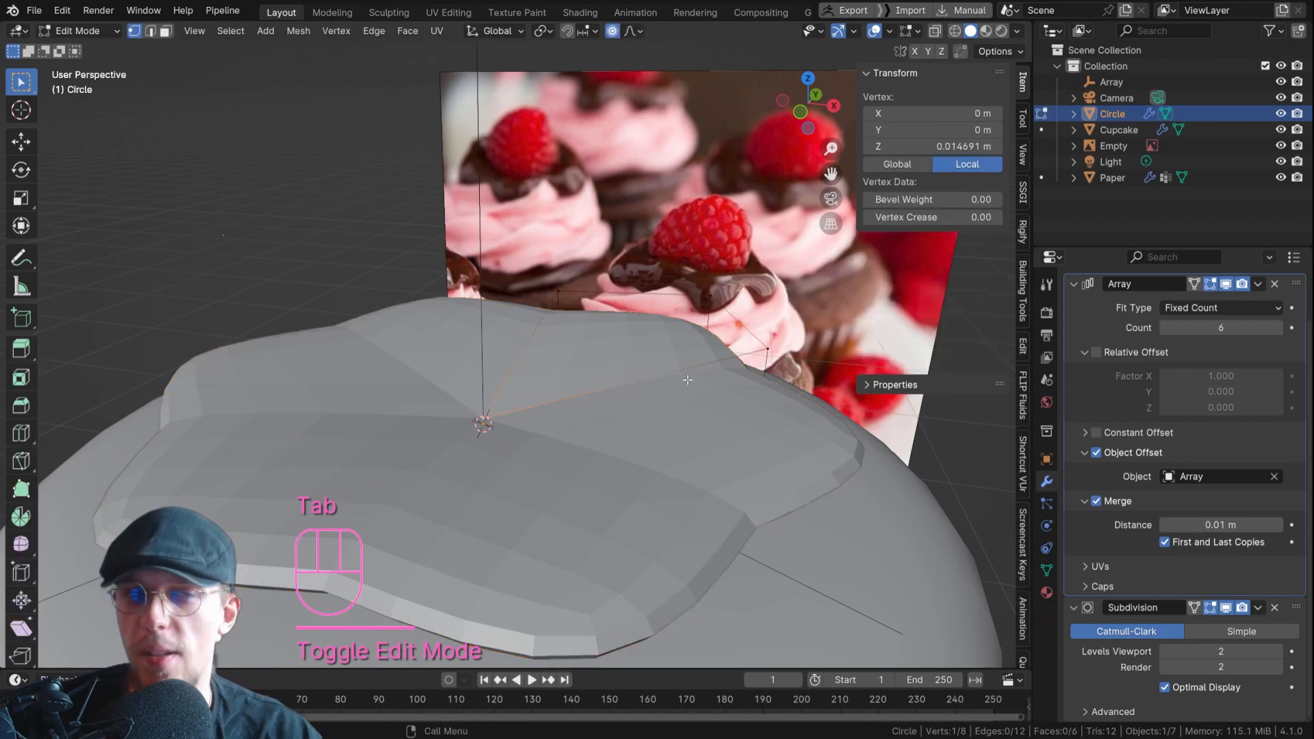
Delete the wedge's two inner side faces where it meets the neighbouring copies, and return to Object Mode.
key(alt+z)
key(3)
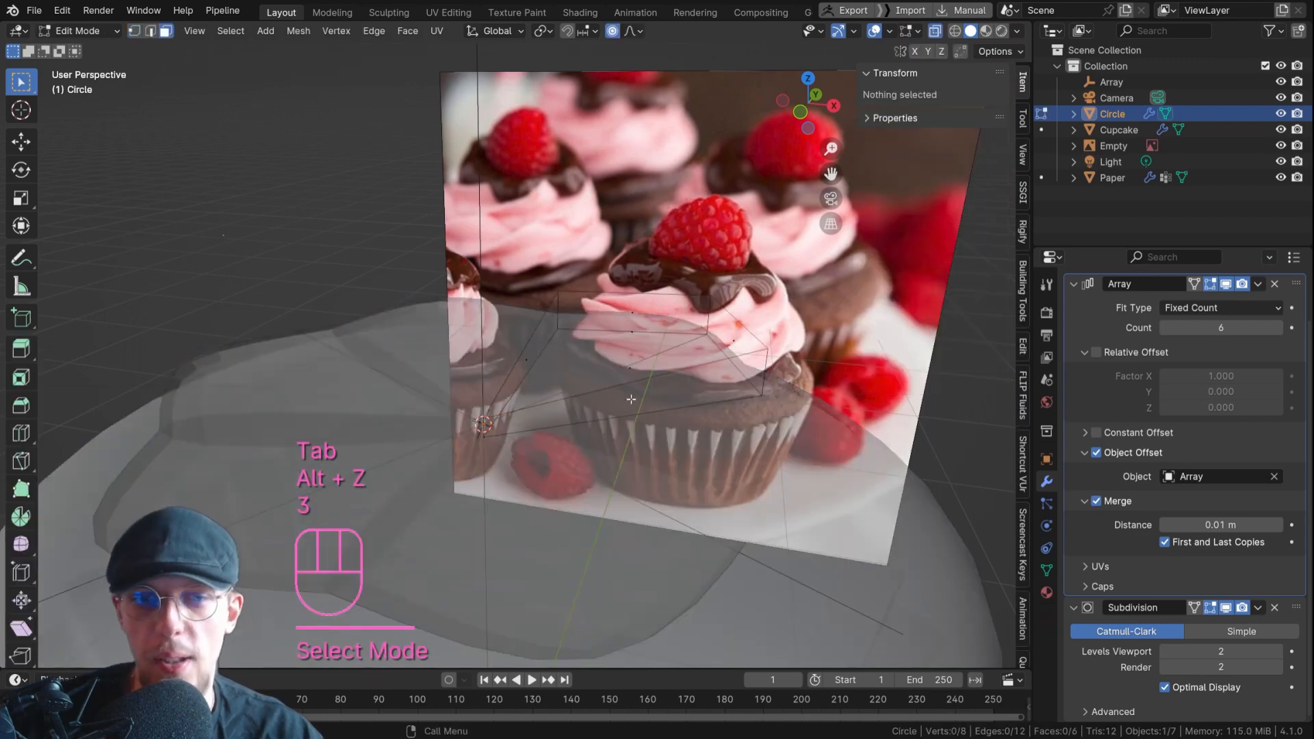
click(631, 399)
shift+click(528, 360)
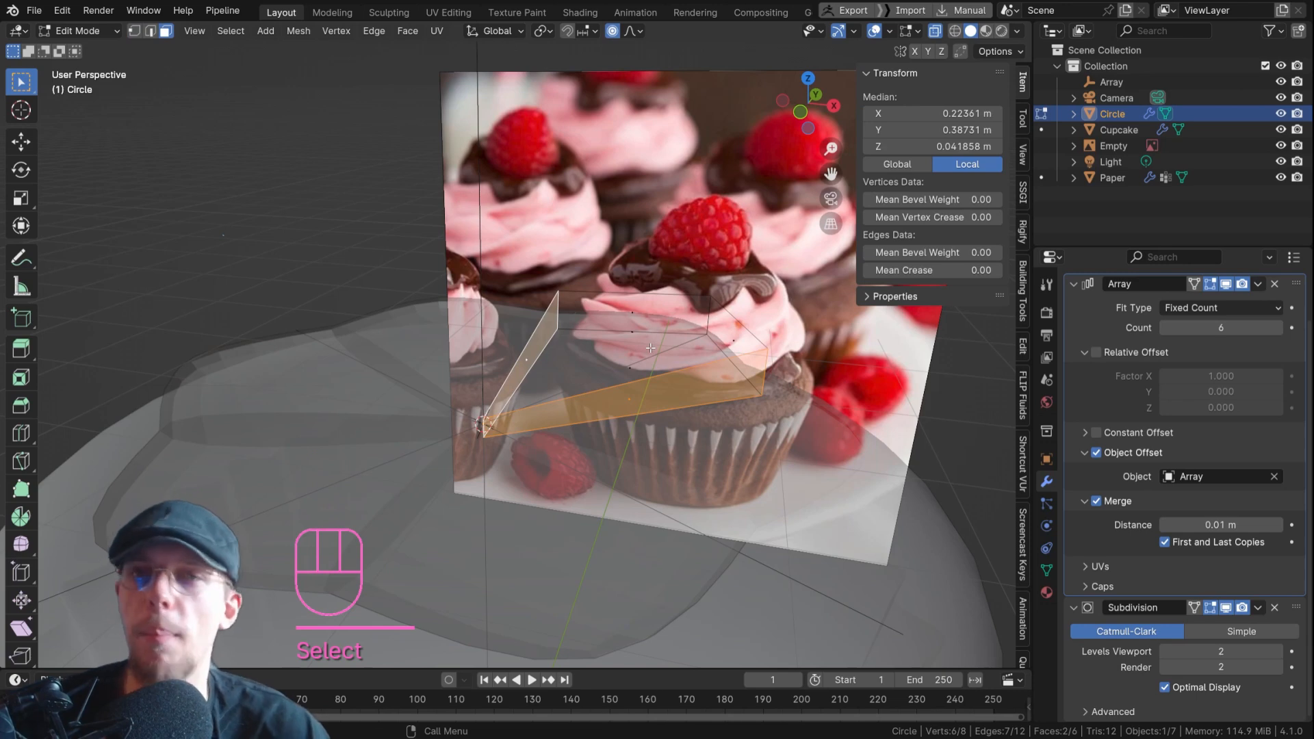
key(Delete)
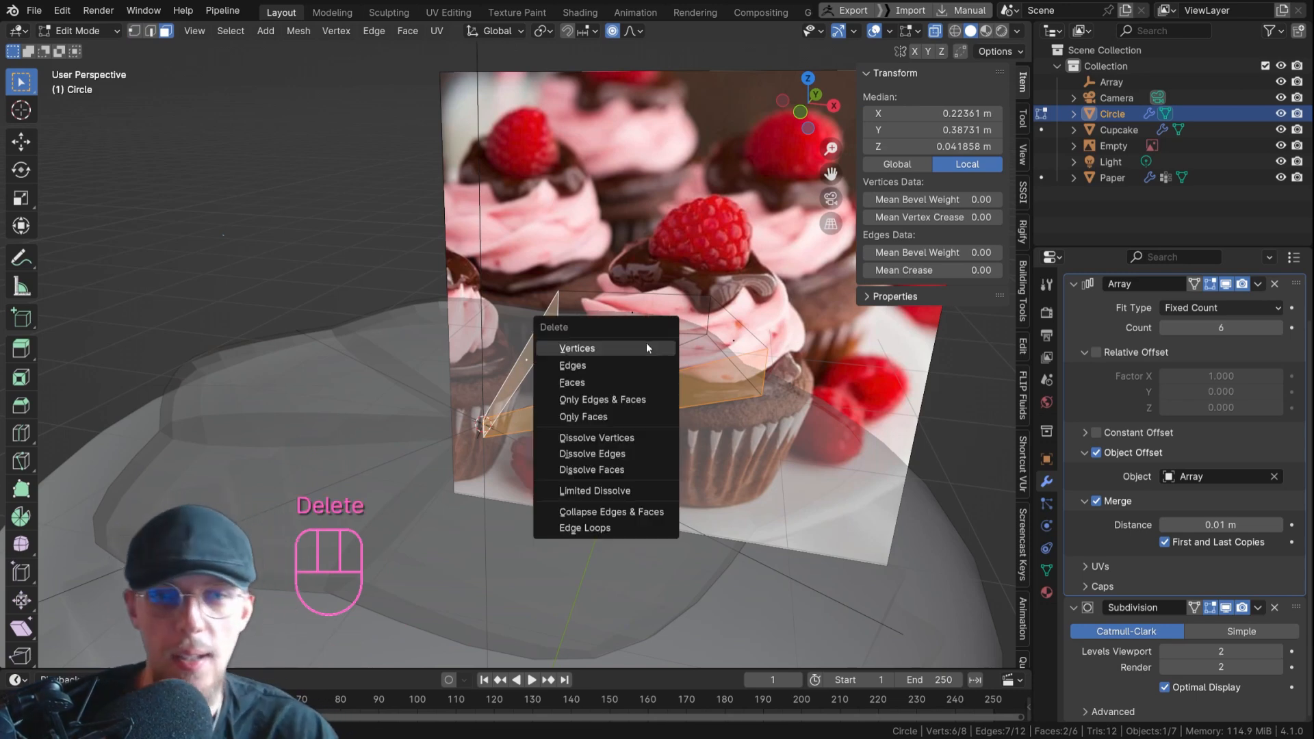
click(604, 382)
key(Tab)
key(alt+z)
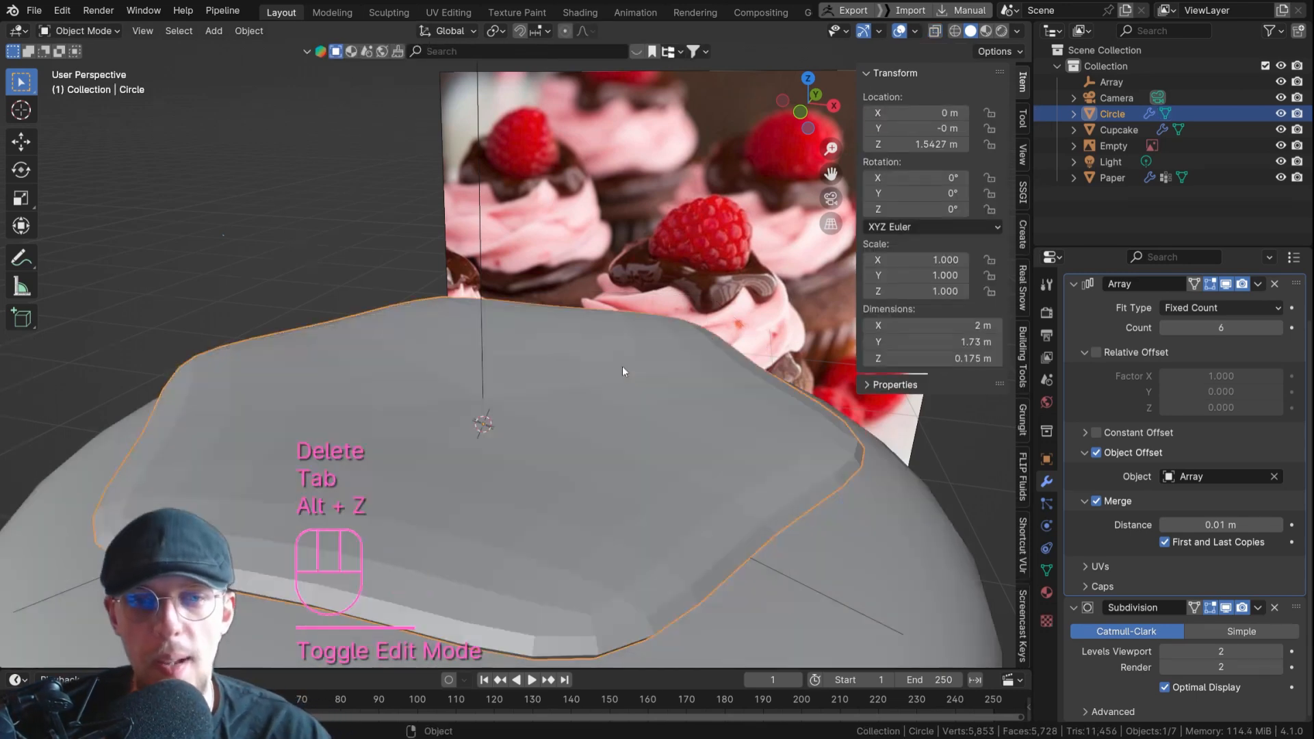
Shade the arrayed chocolate layer smooth.
right_click(631, 399)
click(631, 399)
middle_drag(652, 382, 538, 487)
key(Tab)
key(Tab)
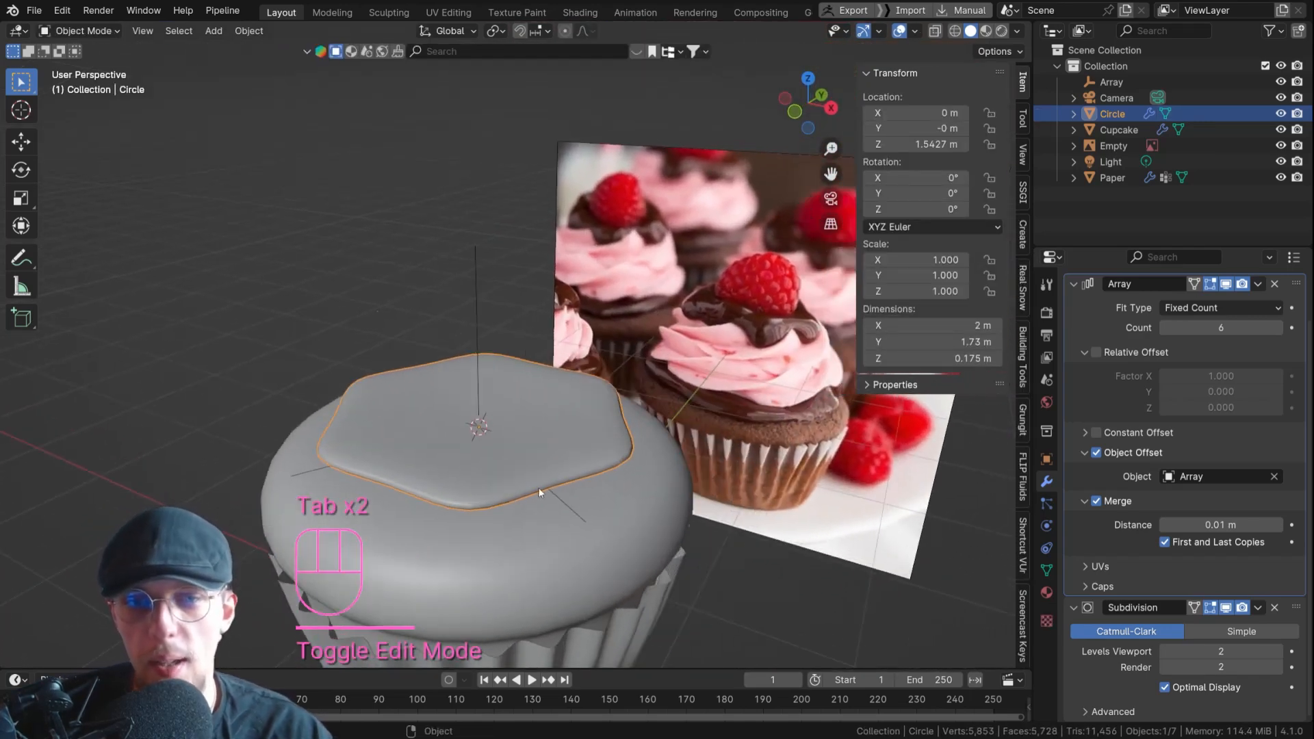
Adjust the height of the wedge's top face along the Z axis.
key(Tab)
key(3)
click(544, 387)
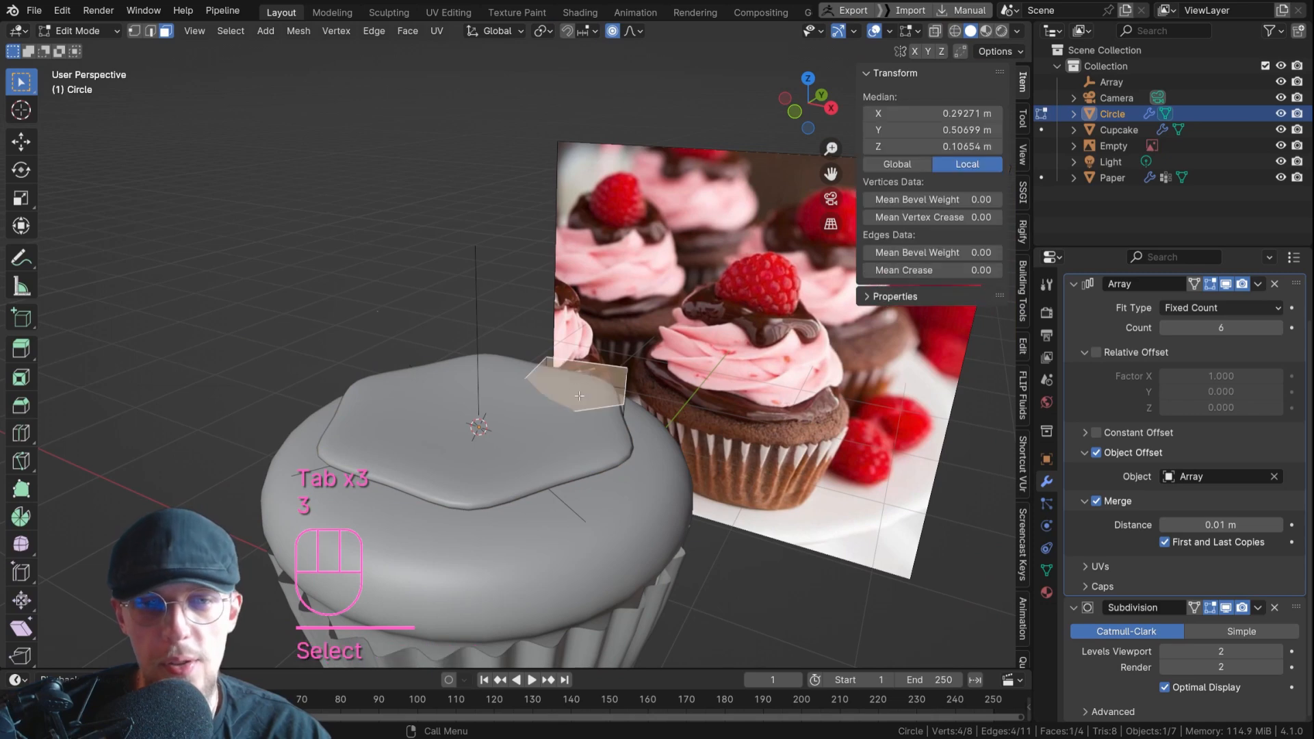
middle_drag(544, 387, 558, 381)
key(g)
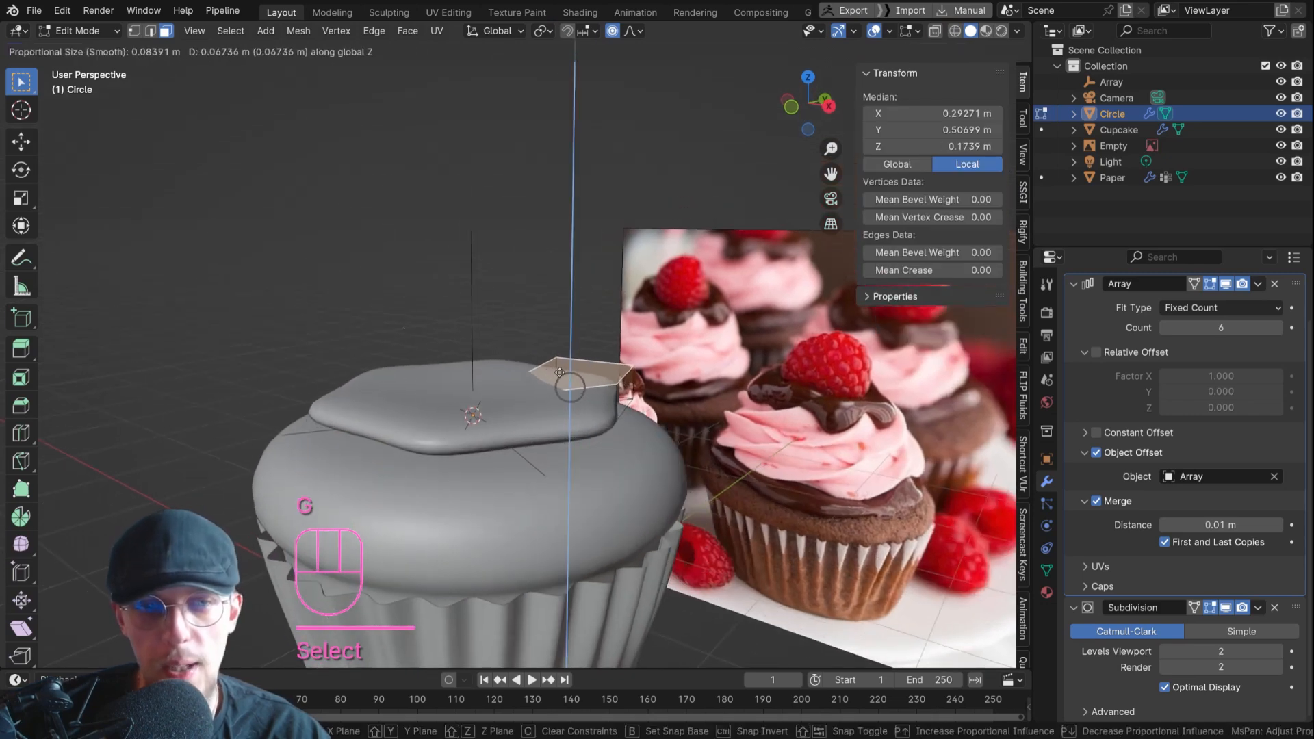
click(560, 373)
middle_drag(560, 374, 480, 391)
key(g)
key(z)
click(537, 351)
key(g)
key(z)
click(519, 415)
Lower the wedge's middle outer vertical edge along Z so the layer's rim droops in waves over the cupcake.
key(2)
click(649, 407)
middle_drag(649, 407, 691, 414)
key(g)
key(z)
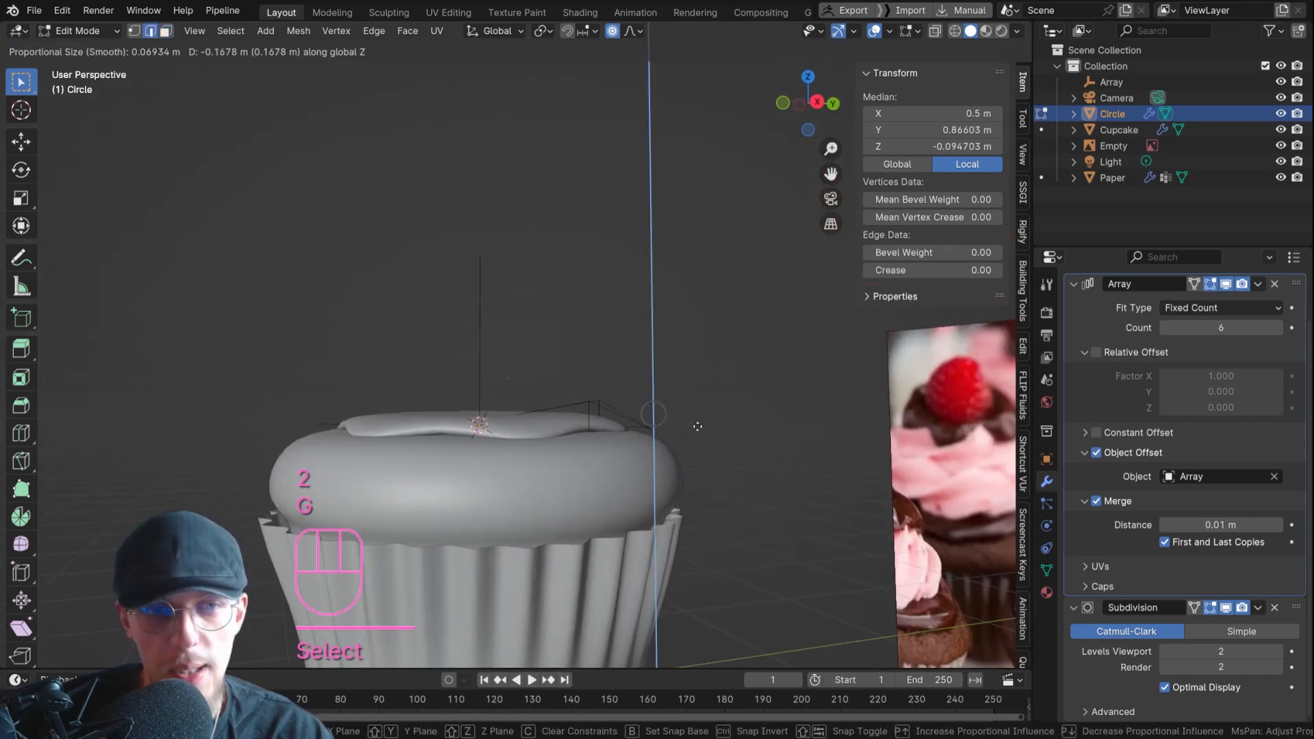
click(704, 414)
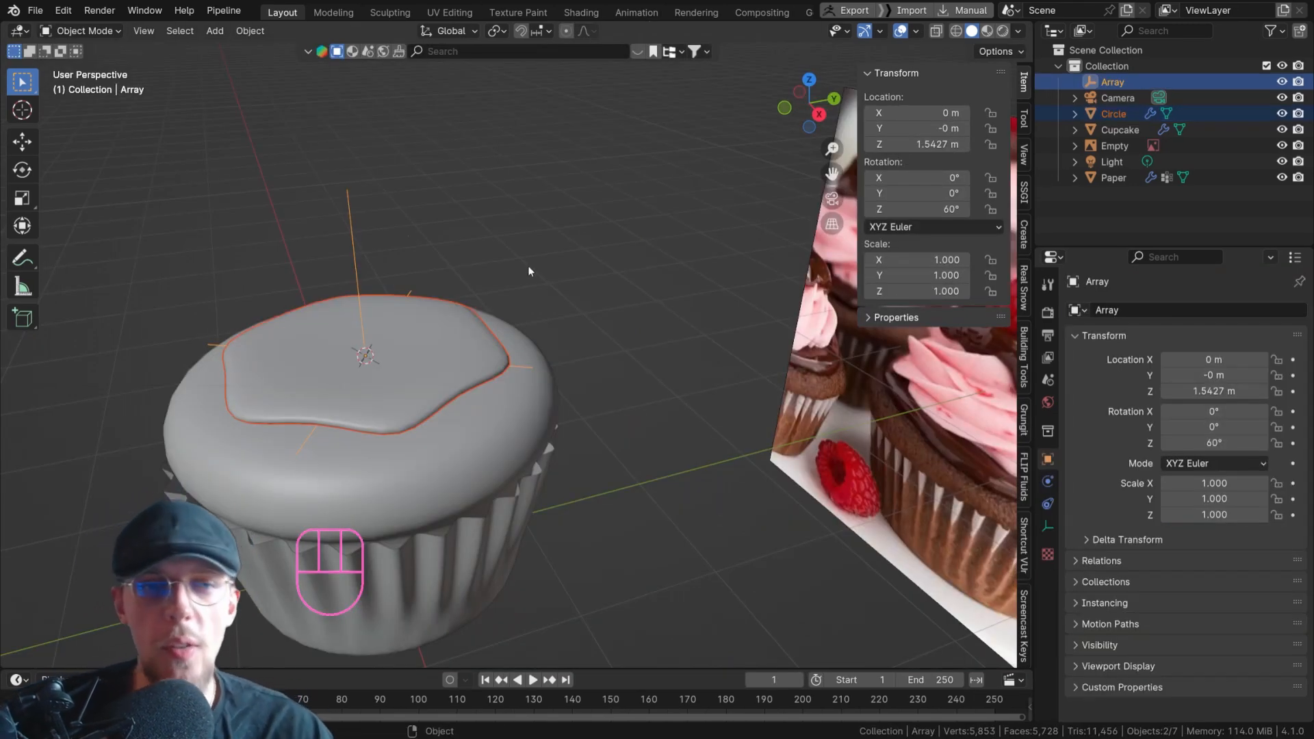
click(602, 288)
shift+middle_drag(483, 353, 480, 313)
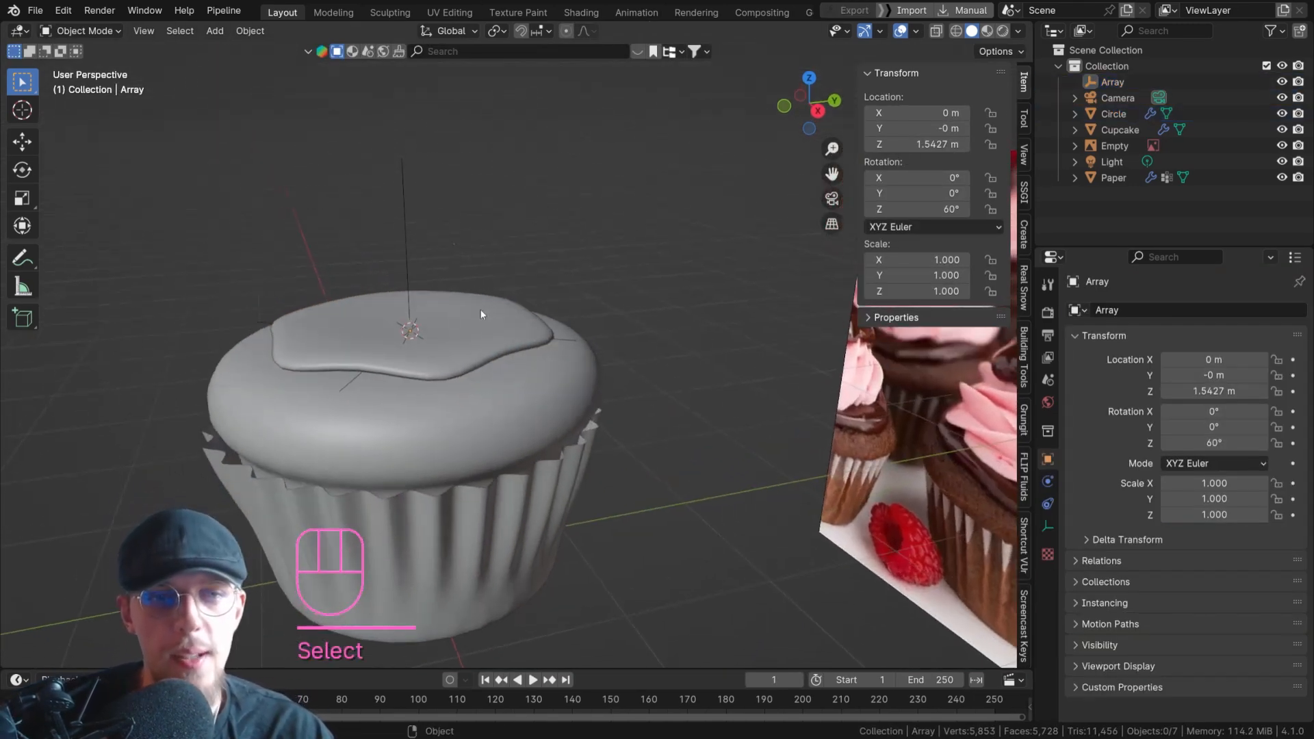
click(413, 294)
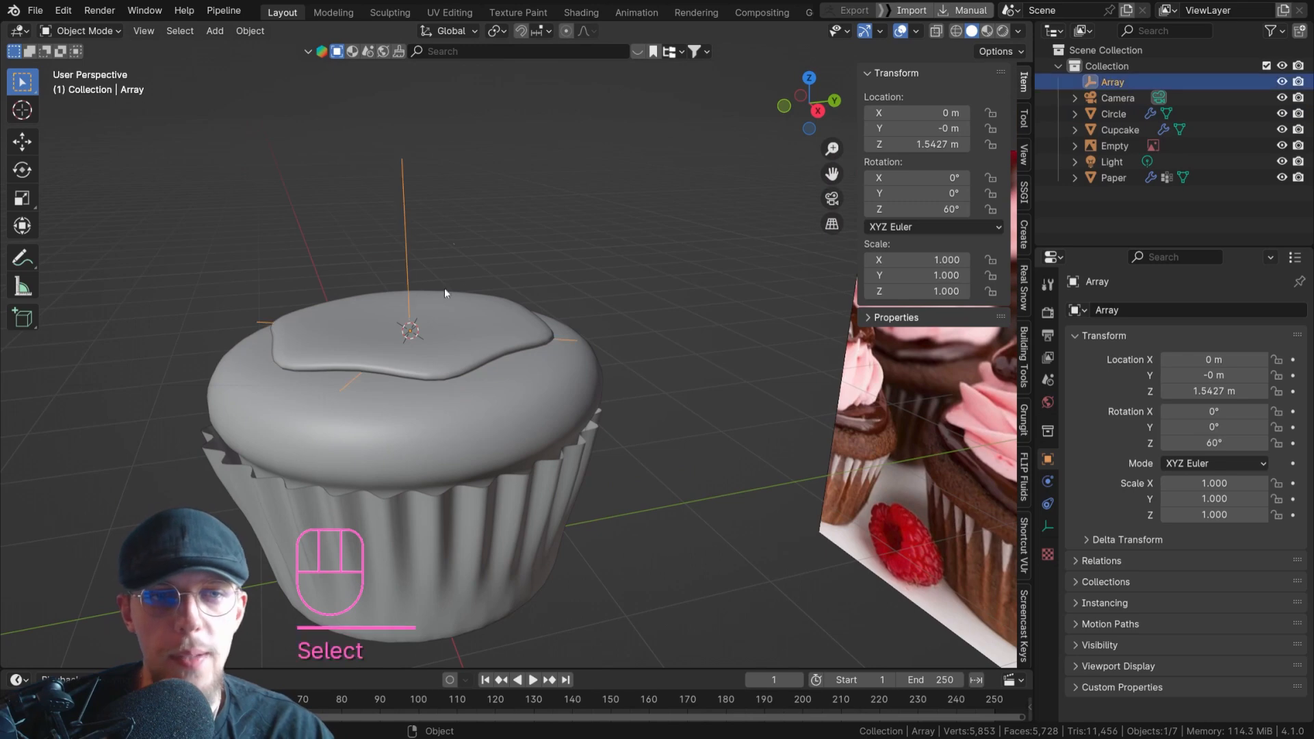
key(s)
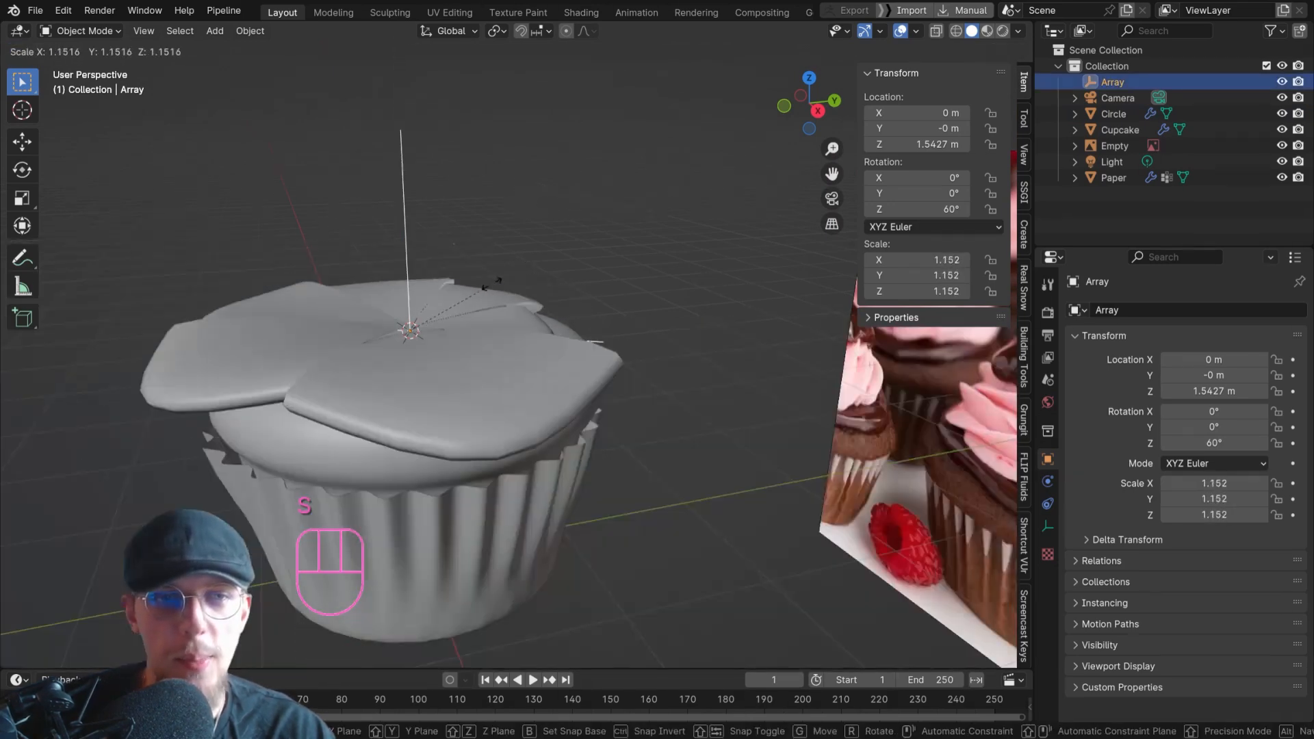
click(511, 368)
click(522, 345)
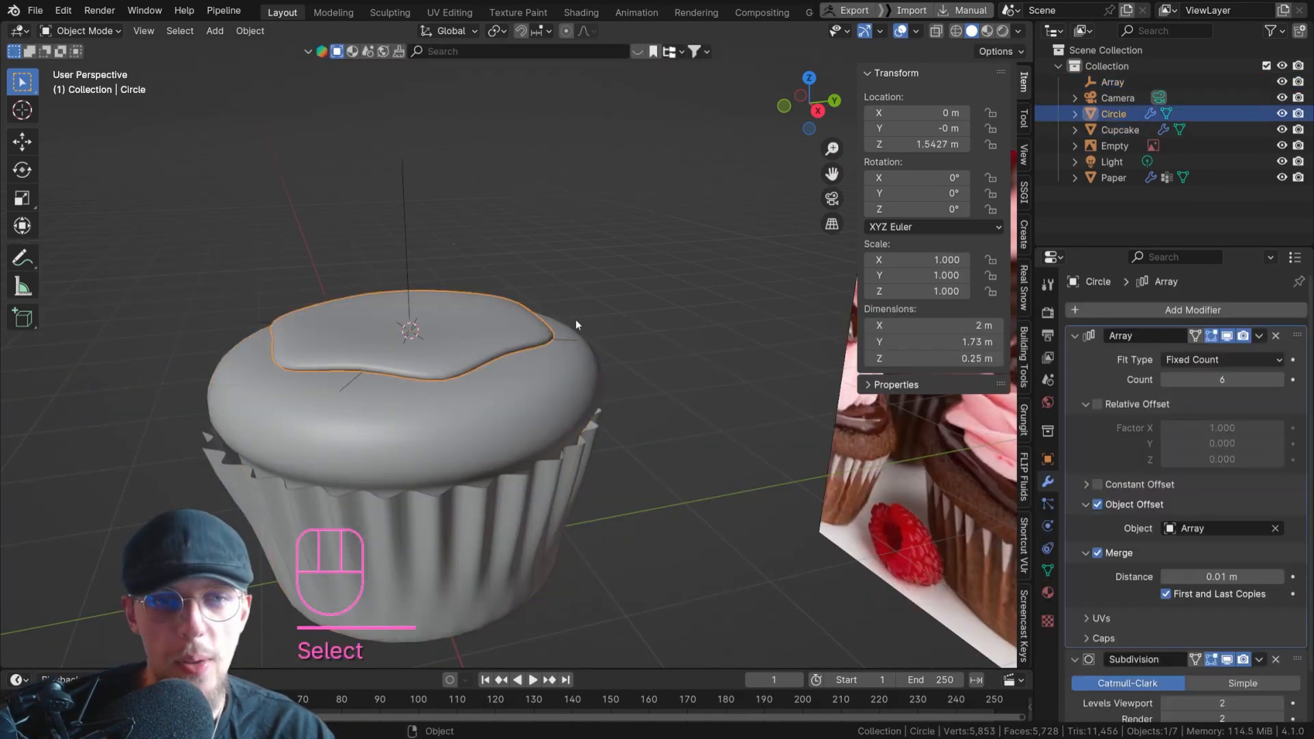
key(s)
right_click(480, 288)
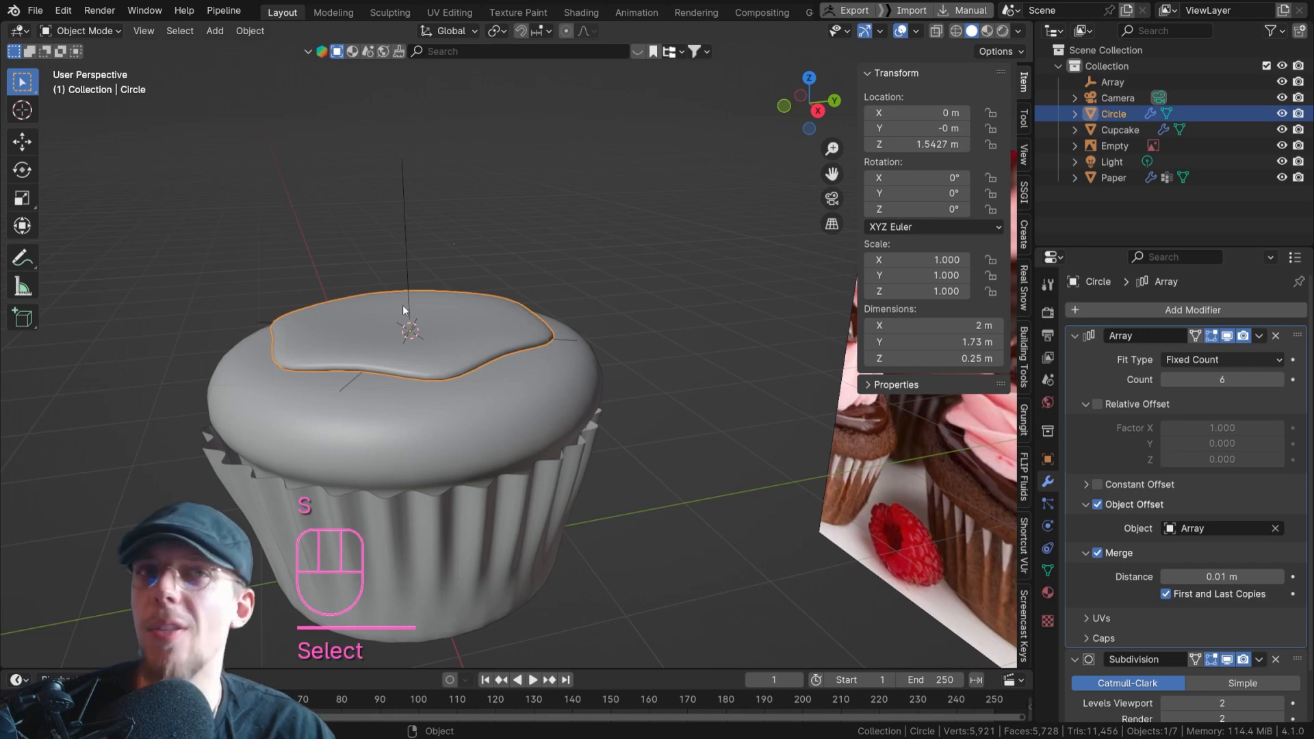
Parent the Array empty to the chocolate layer using the Object option, leaving only the layer selected.
click(408, 253)
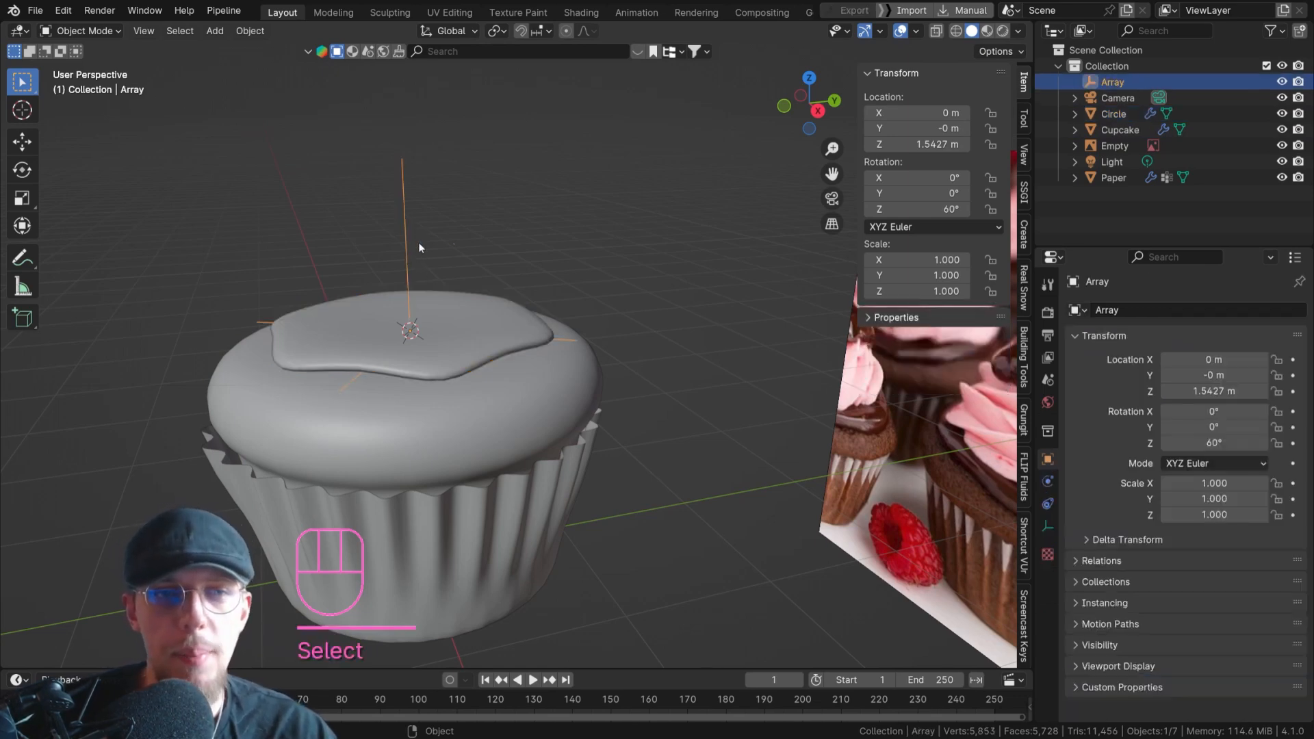
shift+click(473, 328)
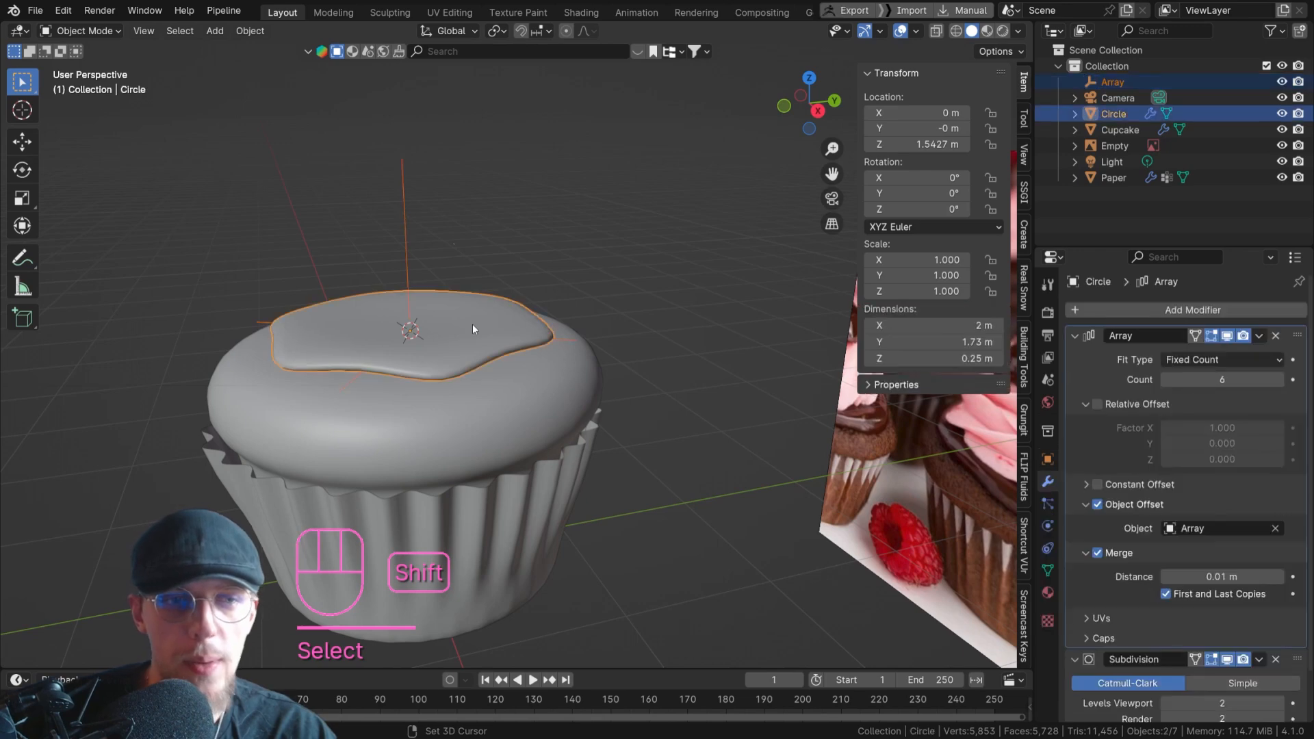
key(ctrl+p)
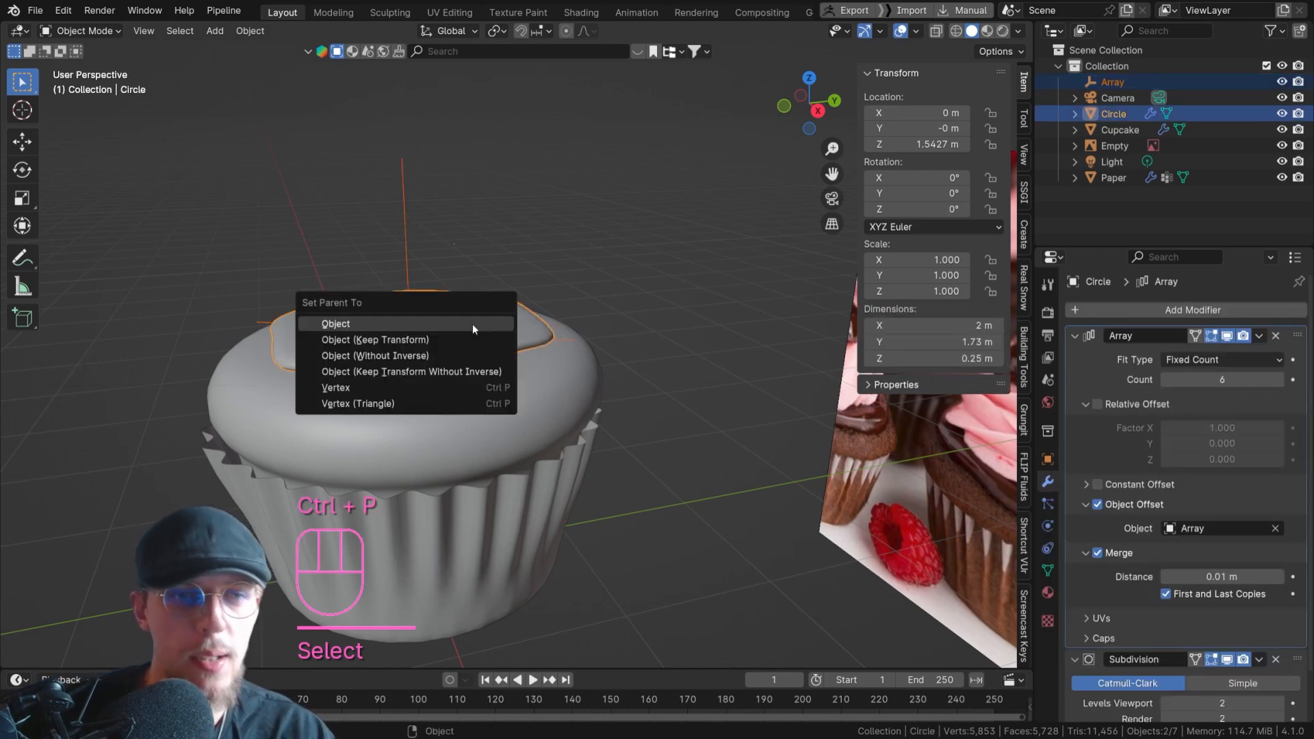
click(456, 323)
click(479, 329)
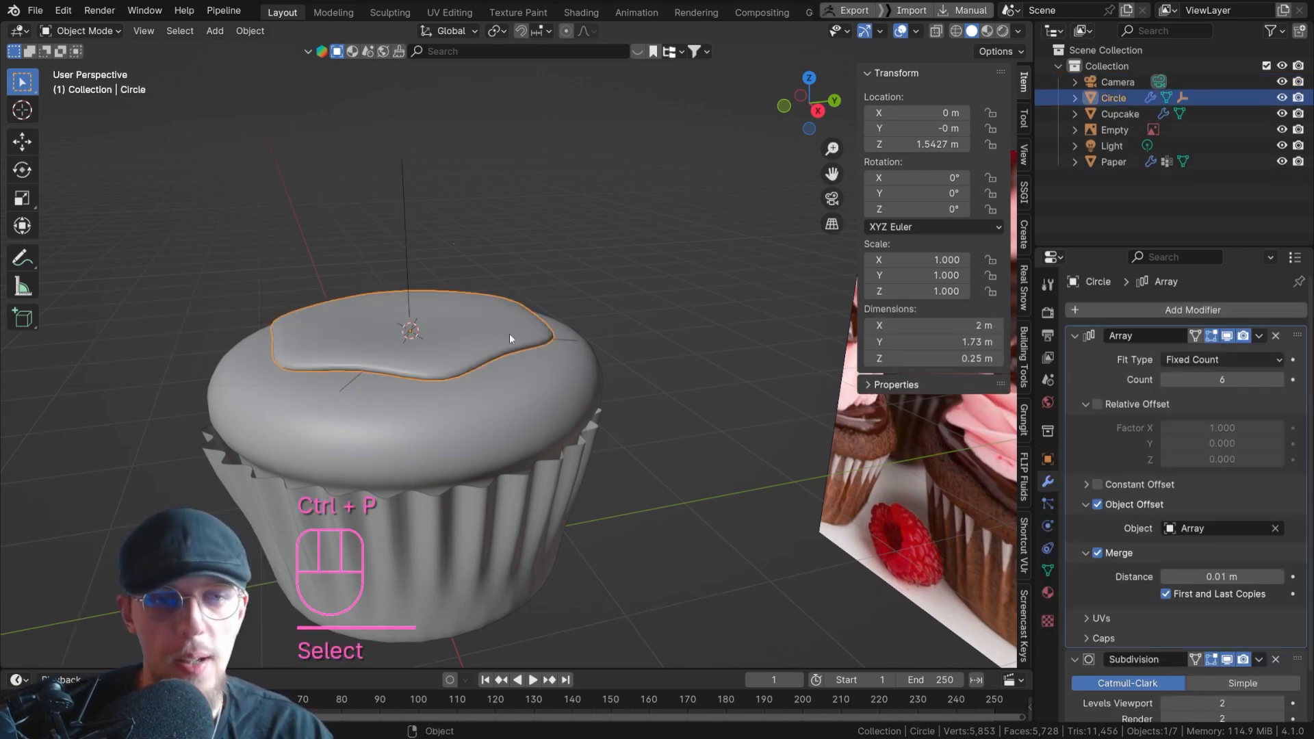
key(s)
key(r)
middle_click(607, 343)
right_click(480, 369)
Scale up the chocolate layer together with its empty until it nearly covers the cupcake's top.
middle_drag(408, 337, 547, 300)
key(s)
click(624, 315)
middle_drag(625, 315, 667, 354)
middle_drag(556, 323, 610, 384)
scroll(587, 362, down, 5)
key(s)
click(614, 357)
key(s)
click(605, 379)
scroll(596, 373, up, 2)
Enter Edit Mode on the chocolate layer and lower the wedge's middle outer vertical edge along Z.
scroll(445, 256, up, 2)
middle_drag(484, 300, 402, 319)
scroll(482, 251, up, 1)
scroll(478, 307, up, 1)
key(Tab)
shift+middle_drag(465, 315, 264, 304)
key(2)
click(567, 341)
scroll(567, 341, up, 2)
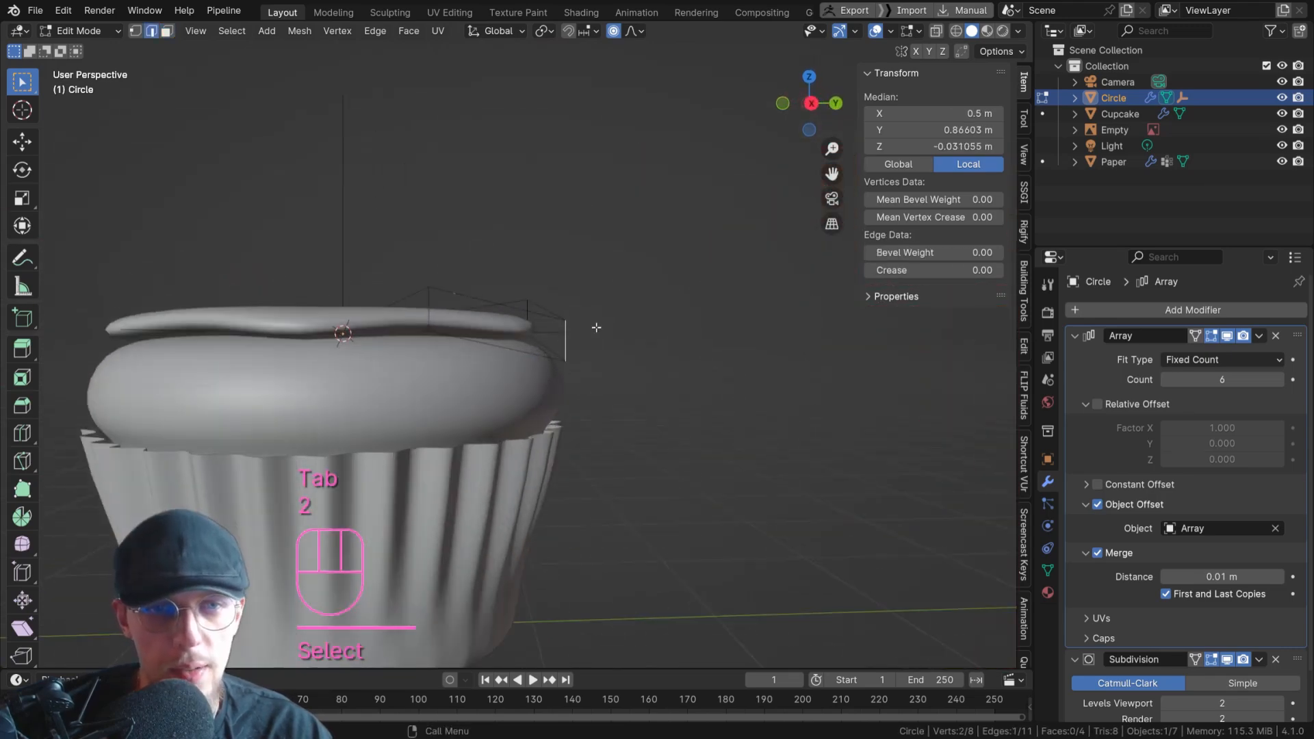
key(g)
key(z)
click(597, 360)
Adjust the height of the wedge's two lower side vertices along Z.
middle_drag(596, 359, 438, 384)
key(1)
click(433, 337)
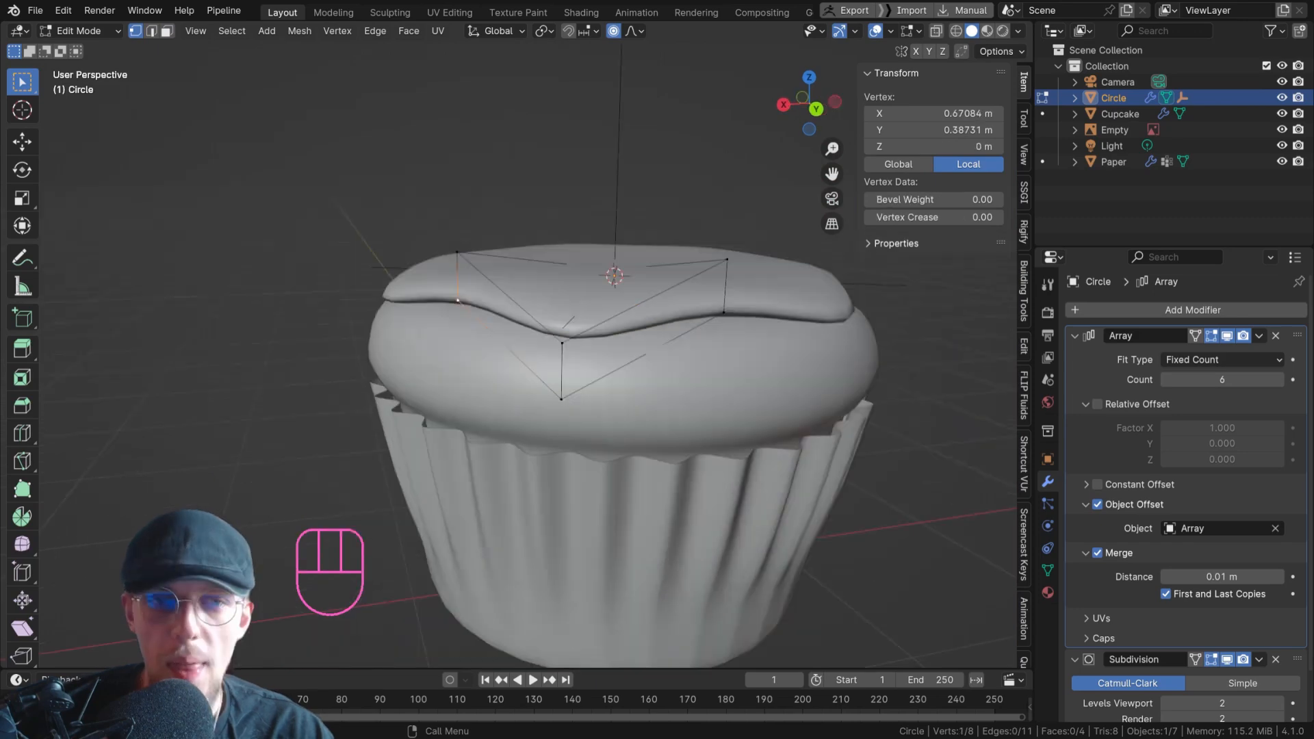
click(454, 302)
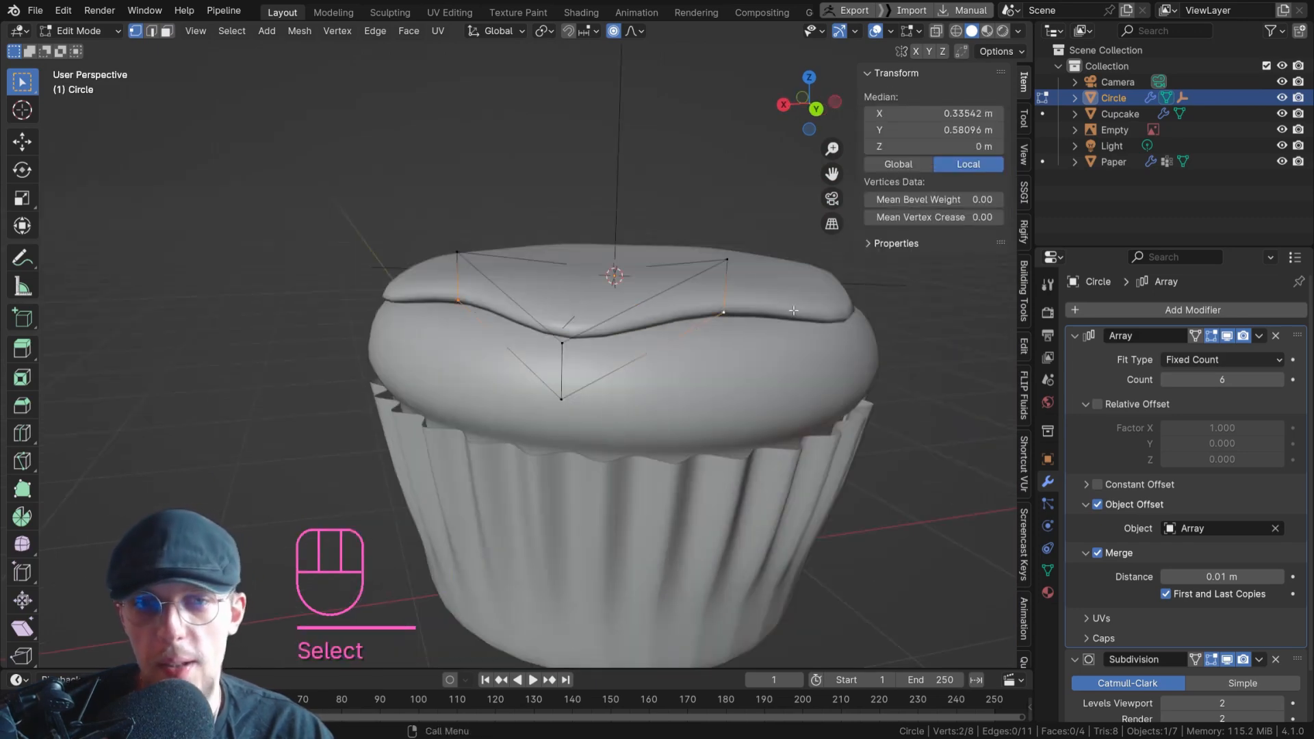
middle_drag(797, 269, 623, 270)
key(g)
key(z)
click(802, 249)
Raise the upper middle outer vertex of the wedge along Z and lower its two upper side vertices.
key(1)
click(621, 291)
key(g)
key(z)
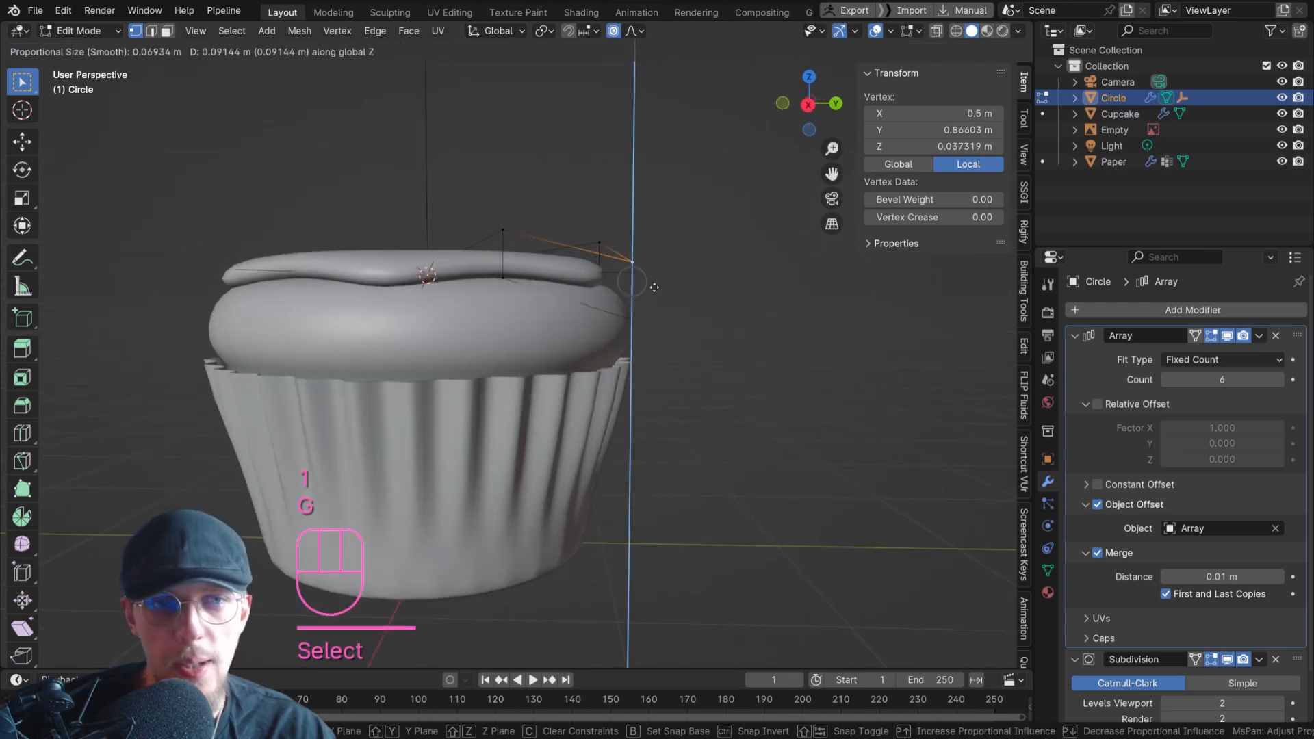
click(654, 290)
shift+click(500, 230)
key(g)
key(z)
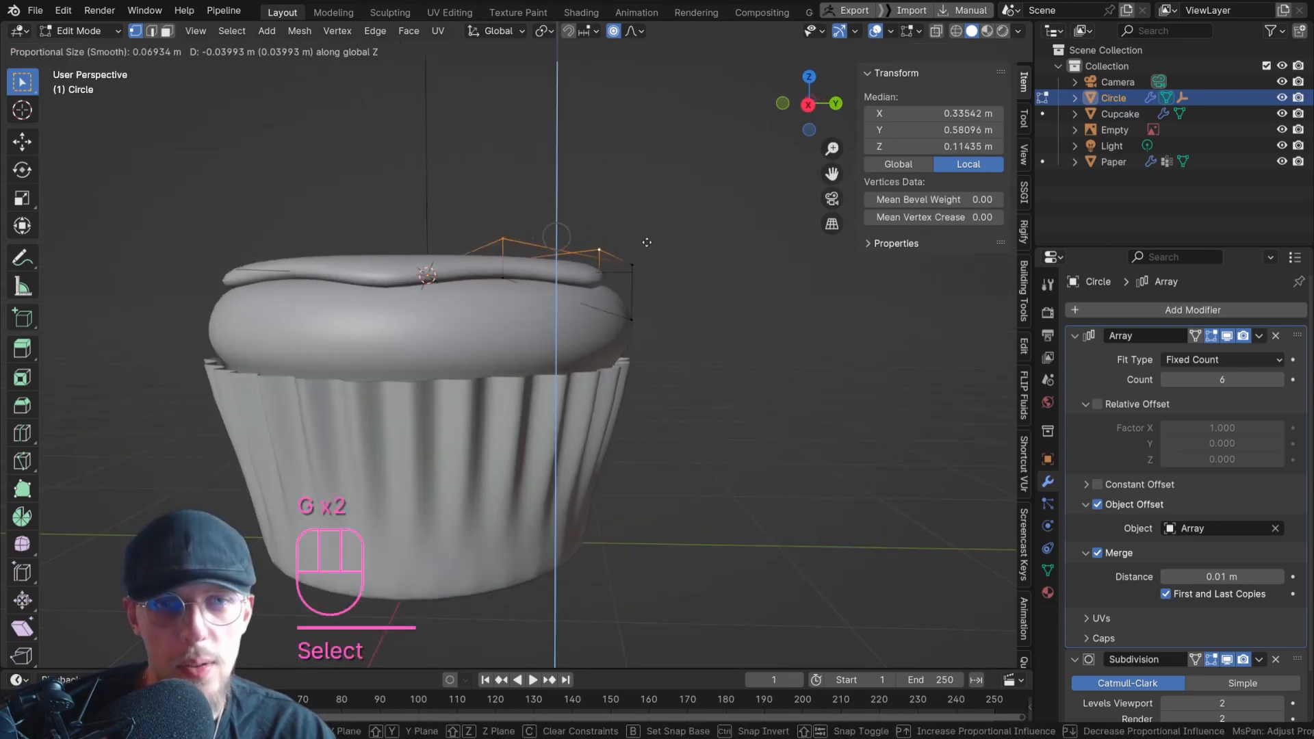
click(647, 254)
Raise the upper middle outer vertex to about 0.095 m local Z and nudge the two upper side vertices up.
click(633, 265)
key(g)
key(z)
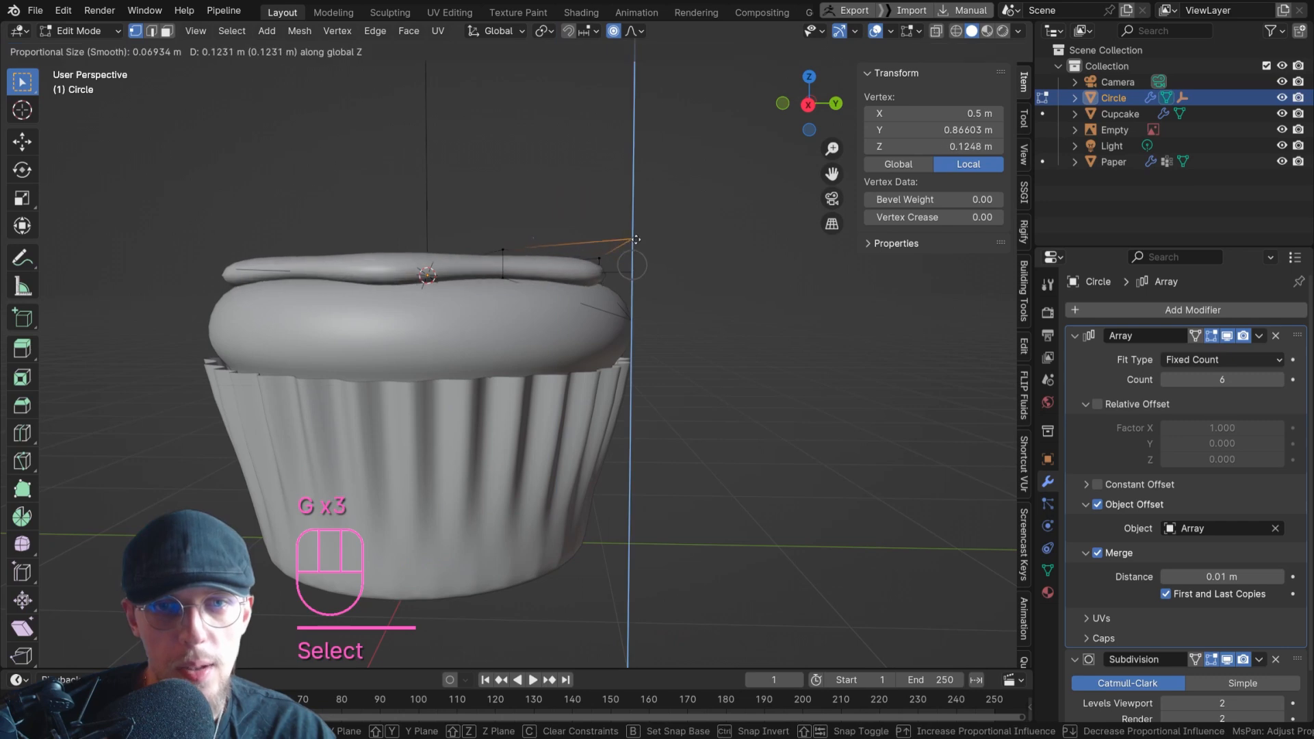
click(638, 250)
mouse_move(555, 252)
middle_down()
mouse_move(479, 263)
mouse_move(553, 255)
middle_up()
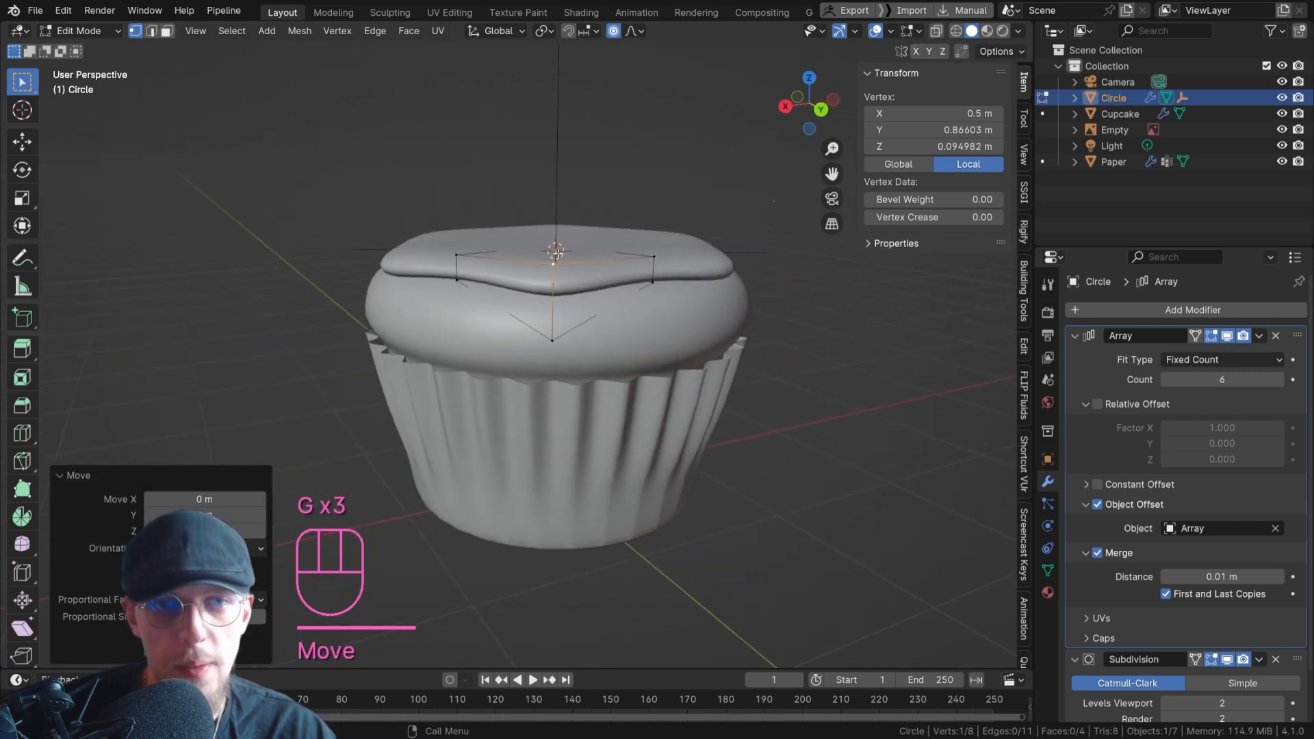
shift+click(459, 256)
key(g)
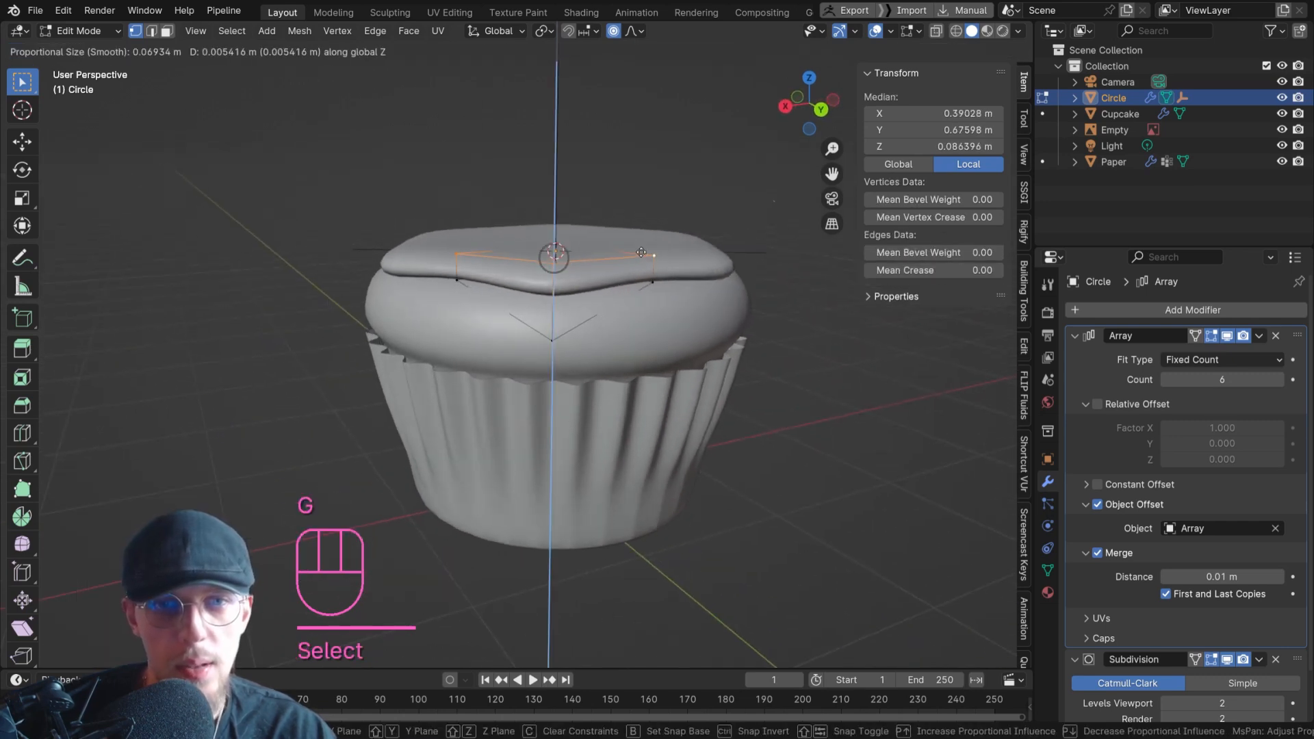
key(z)
click(642, 246)
Using X-ray display, lower the wedge's upper centre vertex along Z to about -0.006 m, and restore the solid view.
key(alt+z)
click(555, 255)
middle_drag(554, 255, 734, 244)
scroll(734, 245, up, 5)
key(g)
key(z)
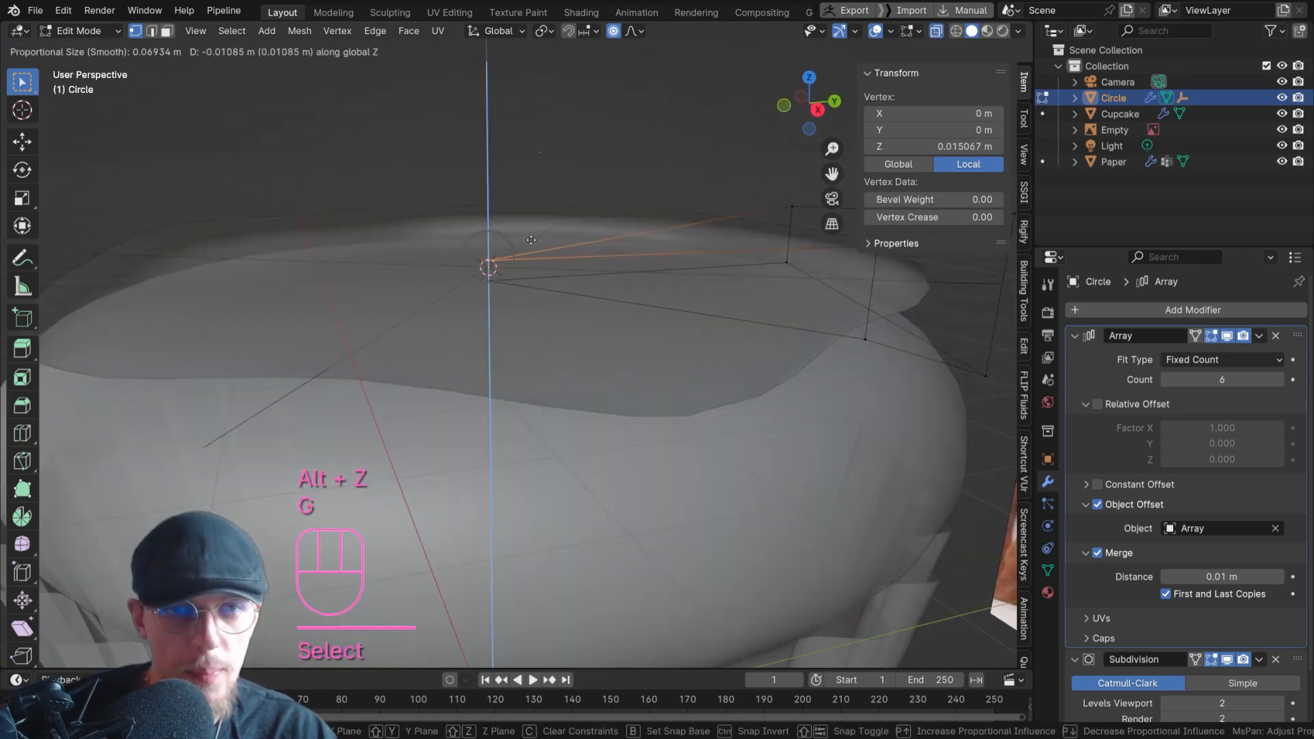
click(532, 250)
key(alt+z)
scroll(532, 250, down, 8)
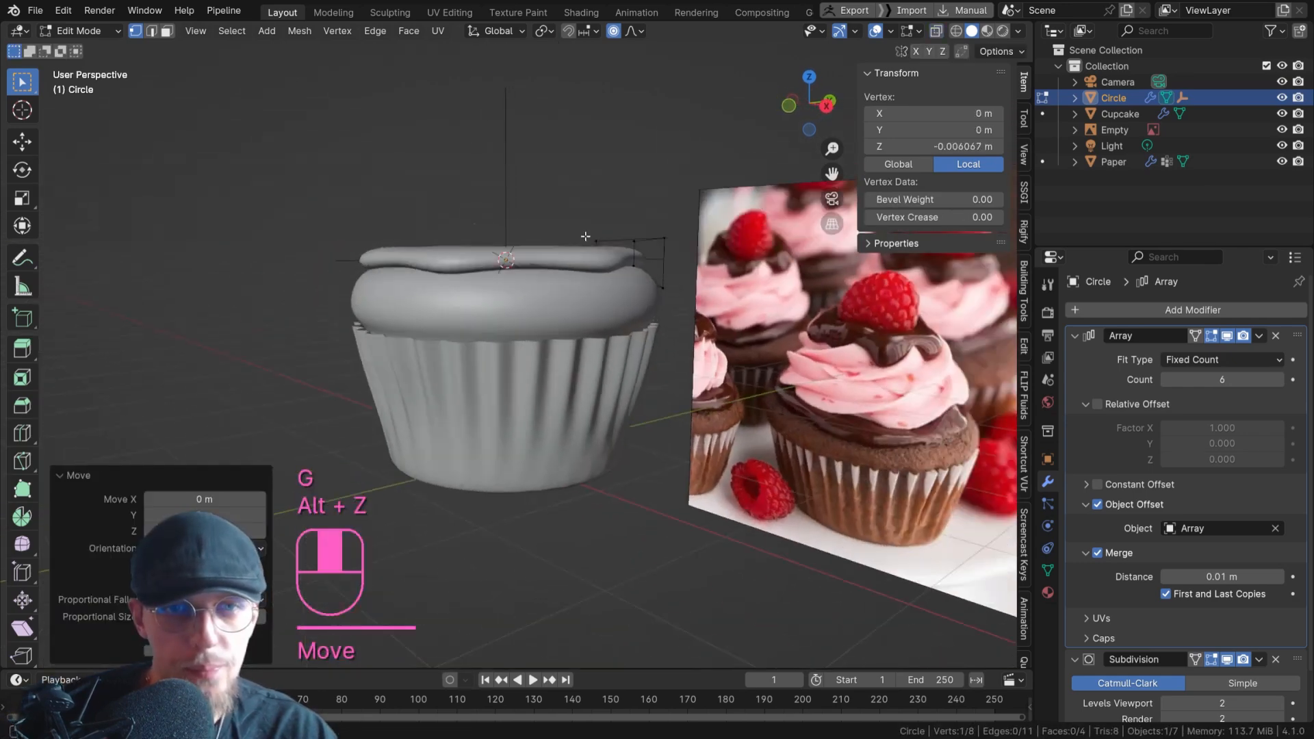
Return to Object Mode and compare the shape of the chocolate layer with the reference photo.
middle_drag(534, 250, 616, 279)
key(Tab)
click(679, 455)
scroll(680, 455, down, 3)
middle_drag(680, 454, 450, 357)
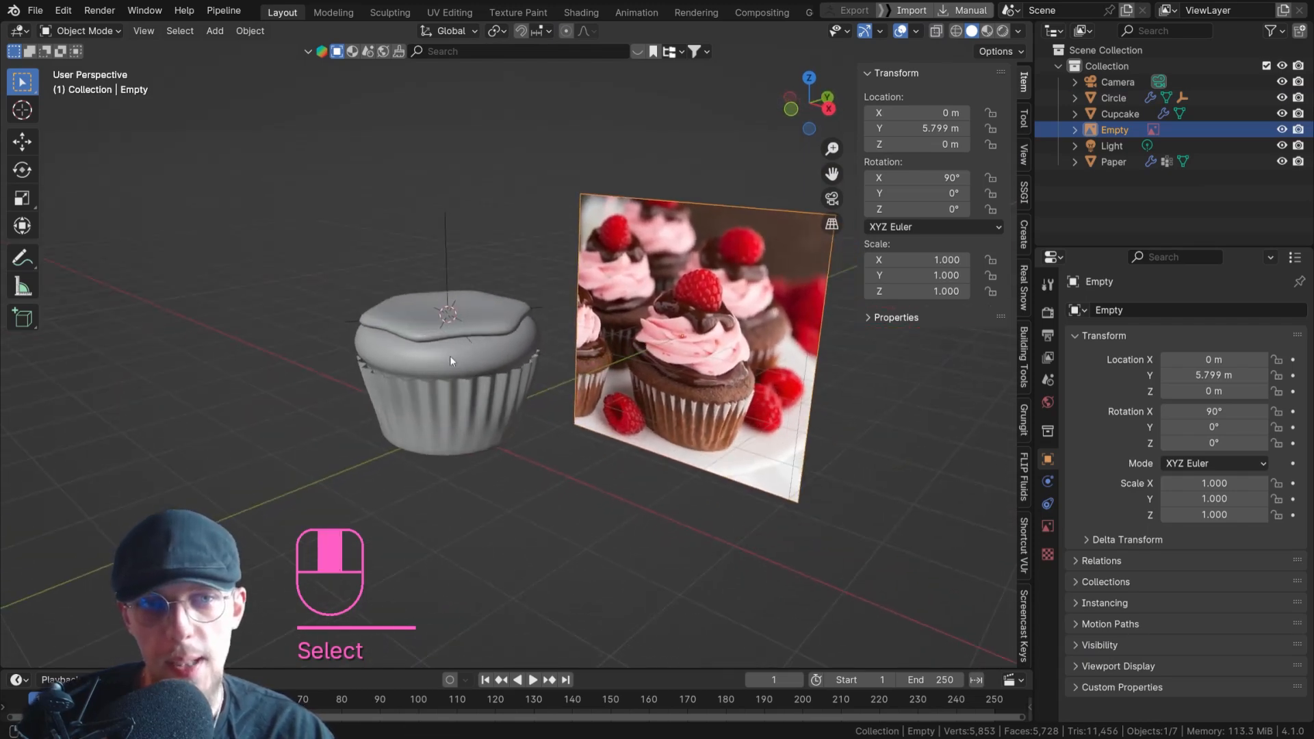
Raise the wedge's top face along Z to a median local height of about 0.14 m, and return to Object Mode.
scroll(420, 341, up, 4)
click(412, 330)
key(Tab)
key(alt+z)
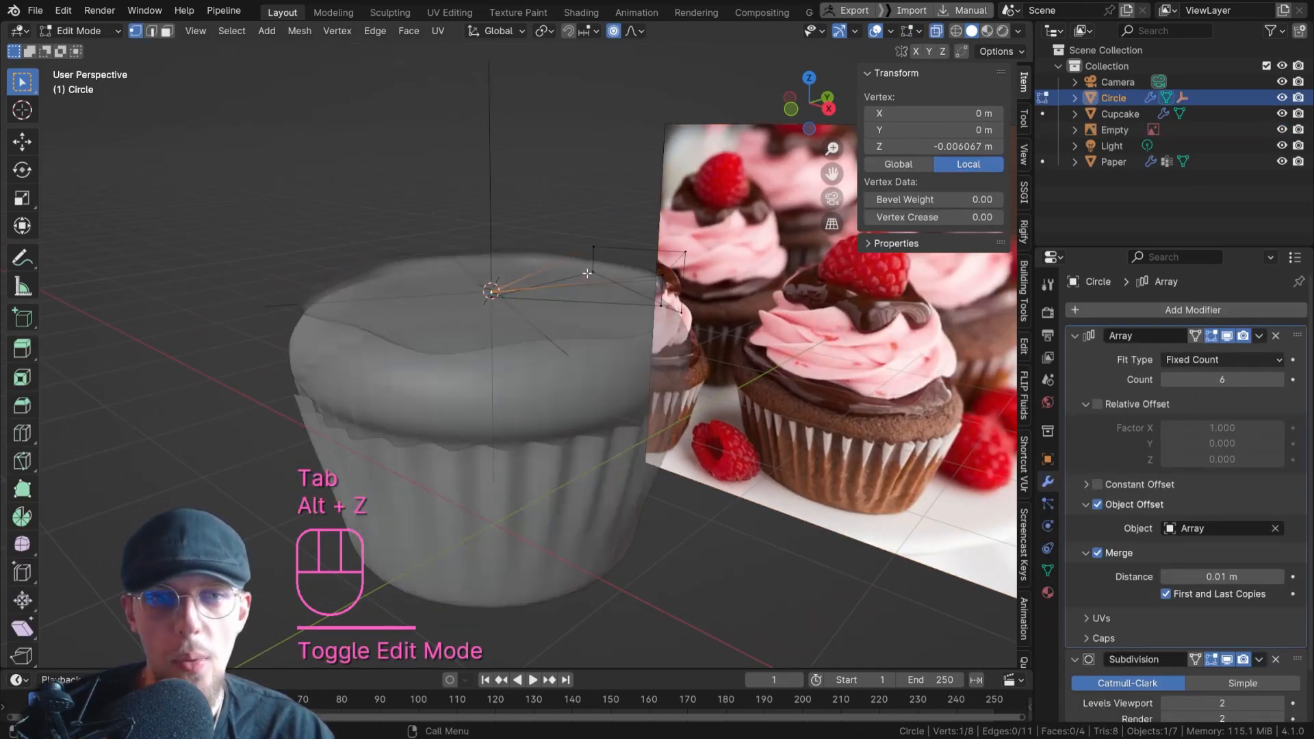
key(3)
click(581, 288)
key(alt+z)
middle_drag(574, 306, 591, 285)
key(g)
key(z)
click(622, 310)
key(g)
key(z)
click(592, 285)
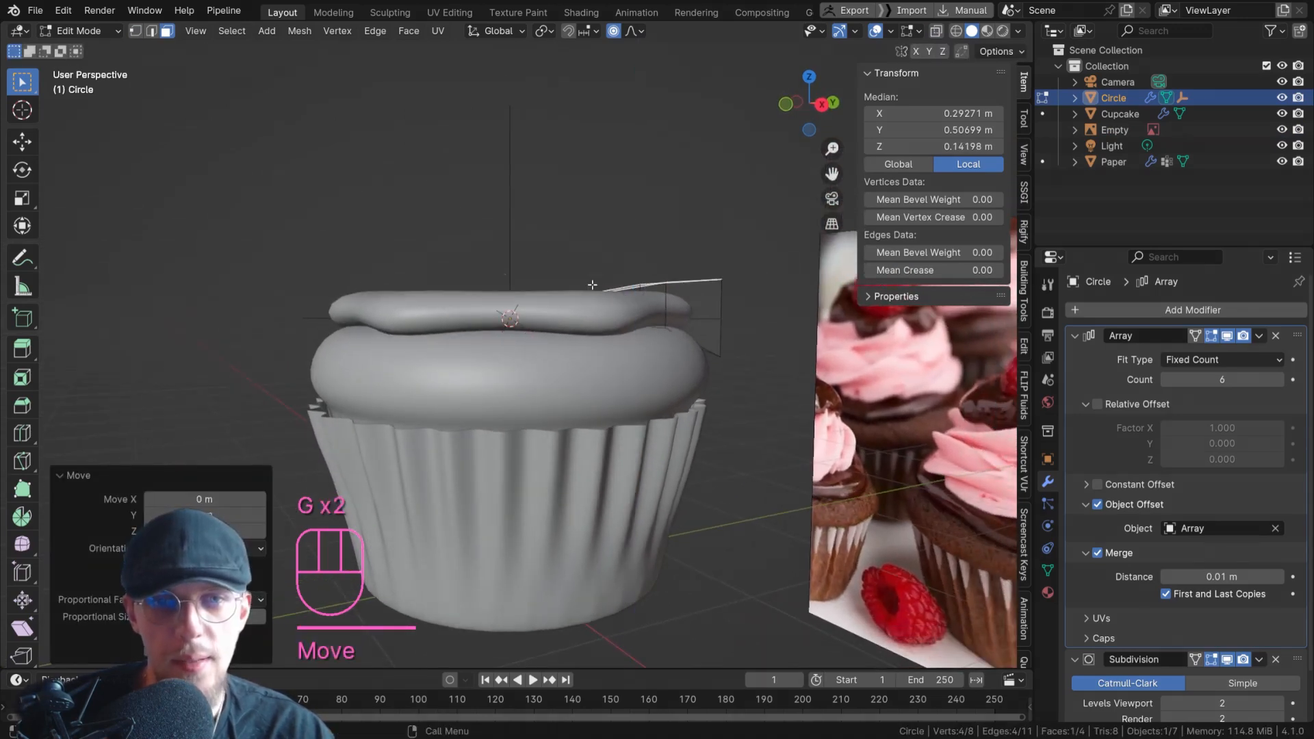
key(Tab)
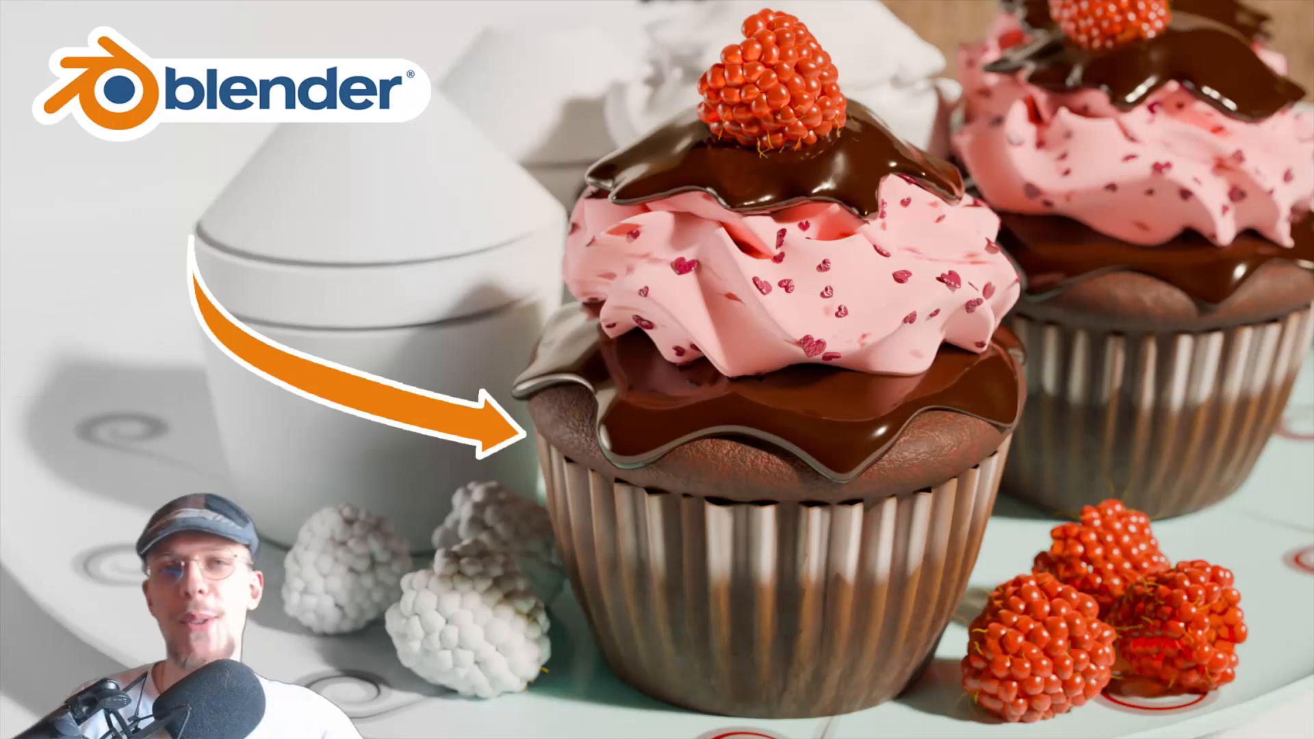